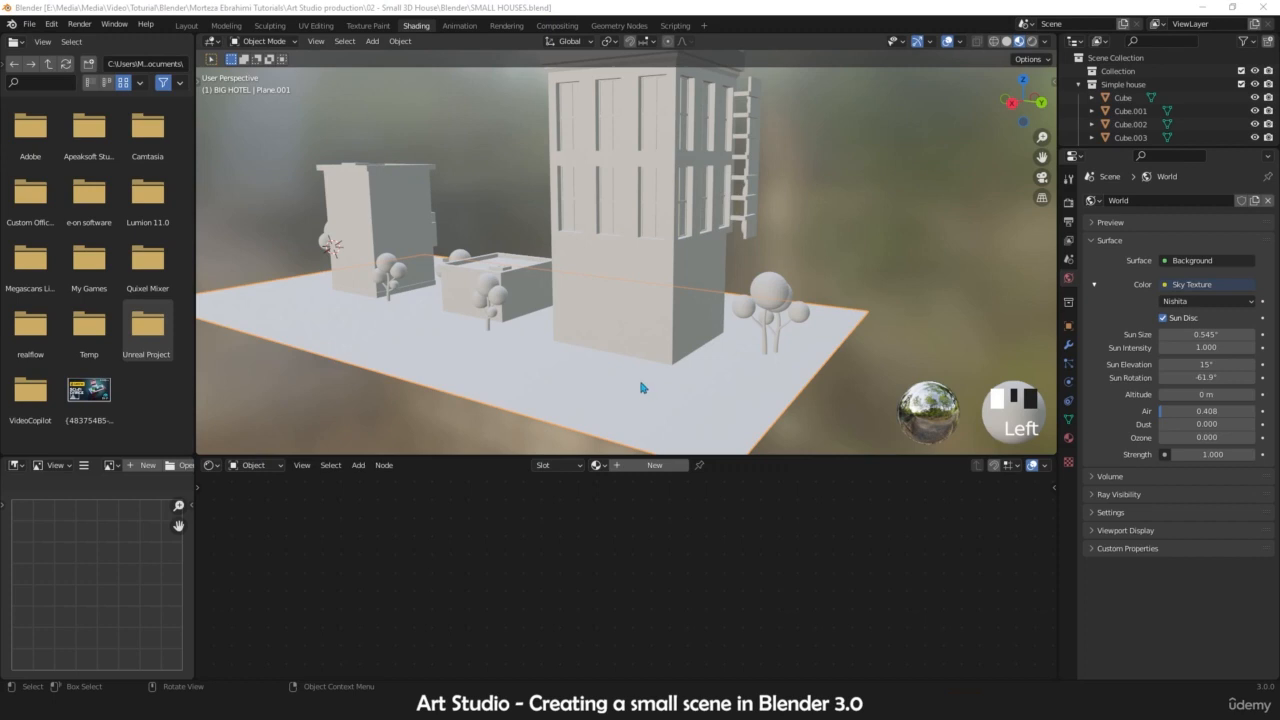
- Switch the viewport to solid shading and select the three inner ground-plane faces under the buildings in Edit Mode
mouse_move(637, 385)
middle_down()
mouse_move(649, 386)
mouse_move(640, 323)
mouse_move(642, 348)
middle_up()
key(z)
scroll(632, 346, down, 2)
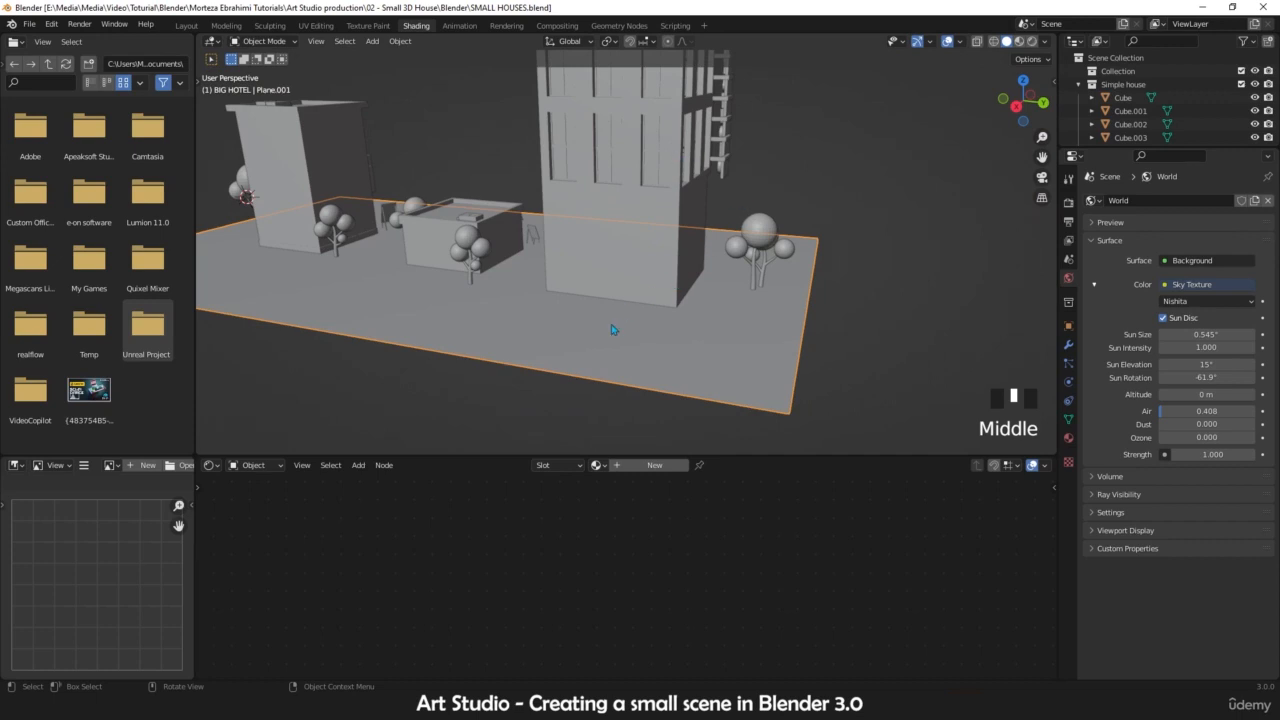
middle_drag(613, 329, 716, 287)
key(Tab)
key(3)
click(700, 284)
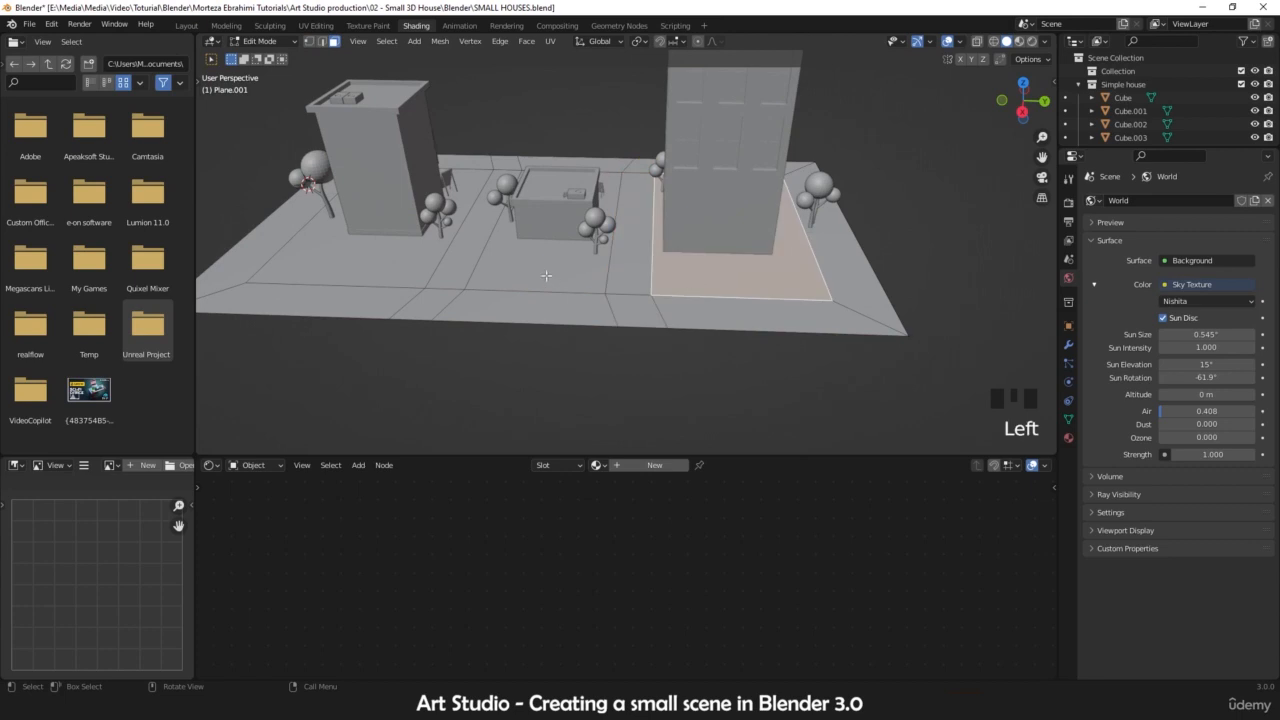
shift+click(546, 275)
shift+click(380, 270)
scroll(726, 222, down, 2)
scroll(726, 222, up, 1)
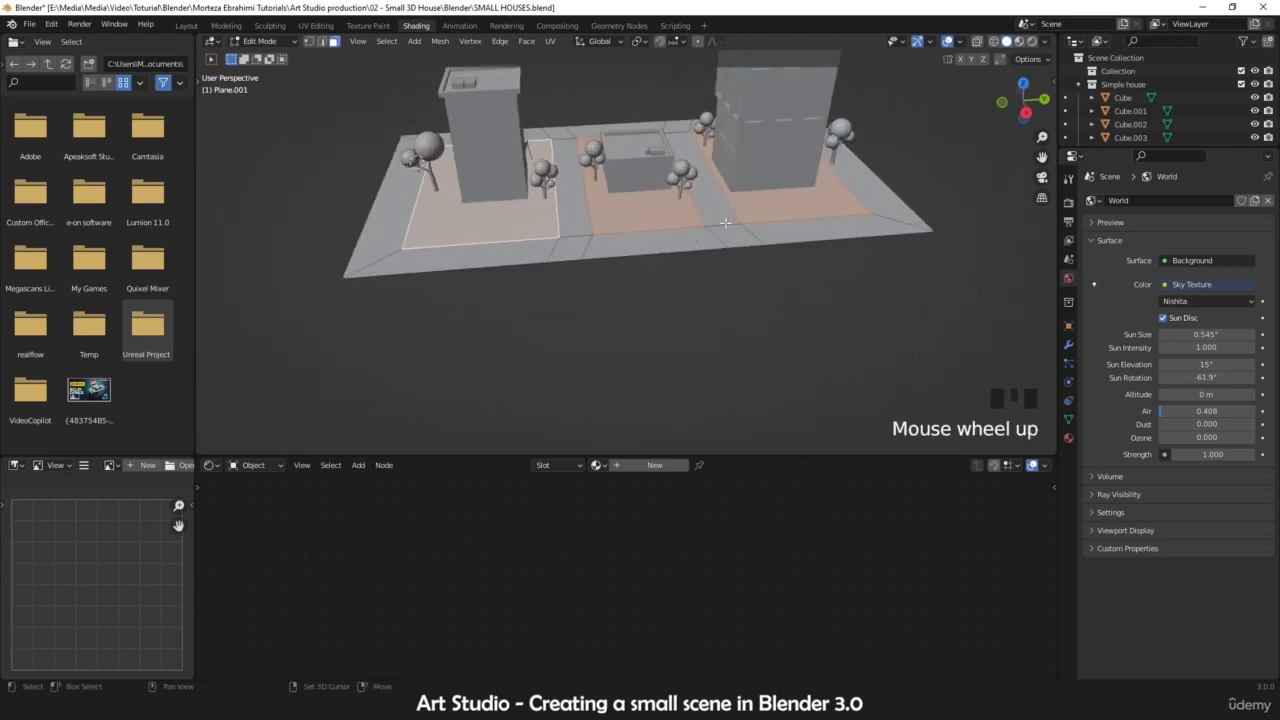
shift+middle_drag(726, 222, 641, 282)
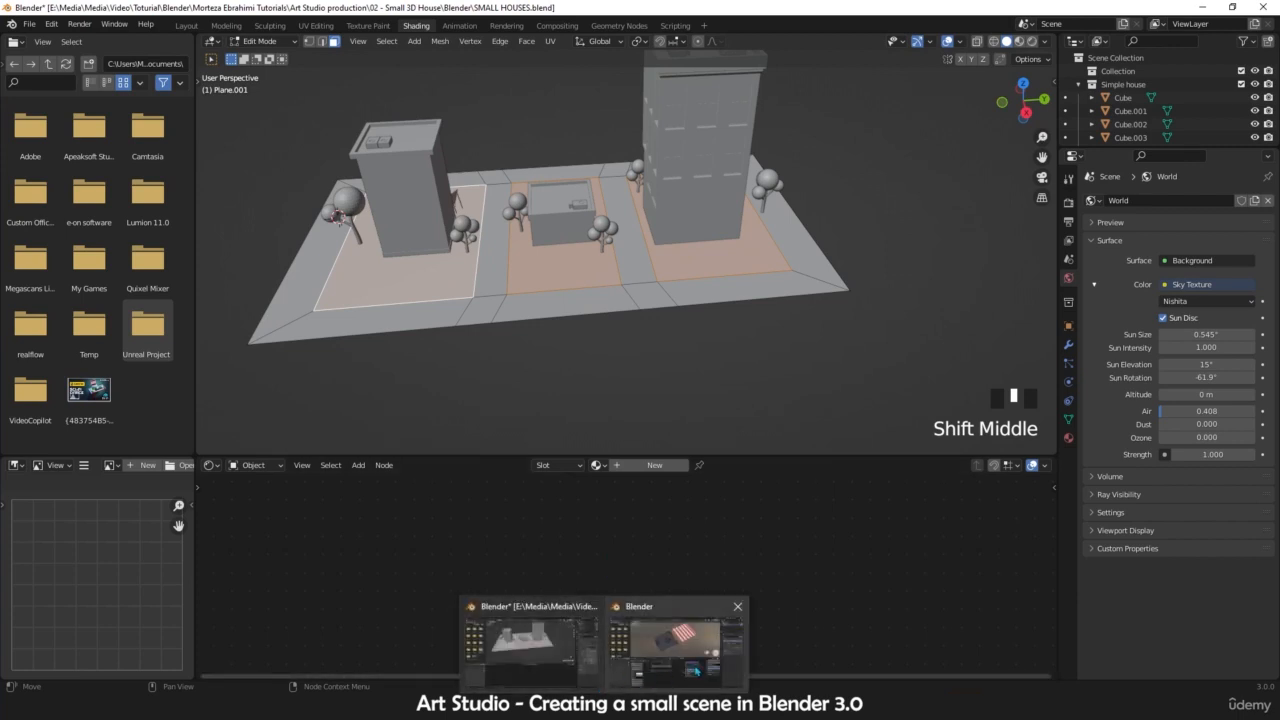
- Switch to the other Blender window and inspect the two sample planes with the dark tile and striped materials
click(680, 643)
scroll(621, 233, up, 2)
shift+middle_drag(621, 233, 620, 290)
scroll(606, 281, up, 2)
scroll(640, 300, down, 1)
shift+middle_drag(690, 318, 690, 275)
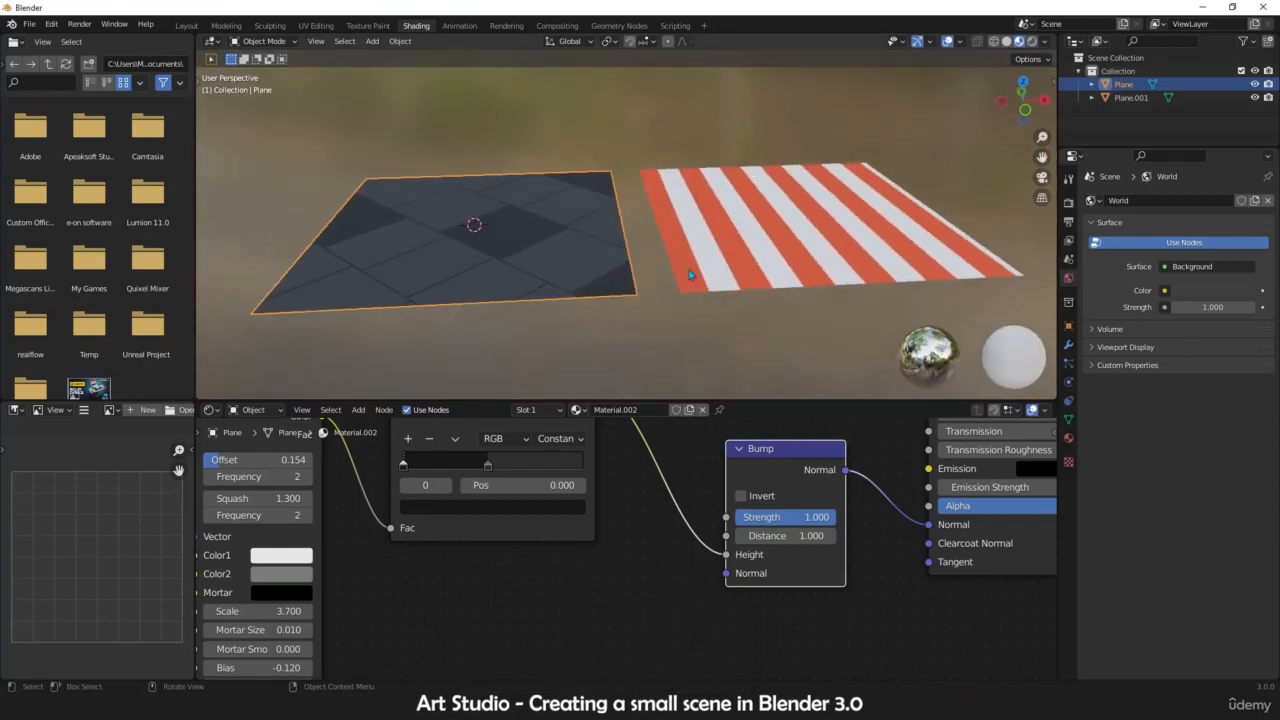
scroll(697, 286, down, 3)
scroll(704, 294, up, 2)
scroll(577, 543, down, 5)
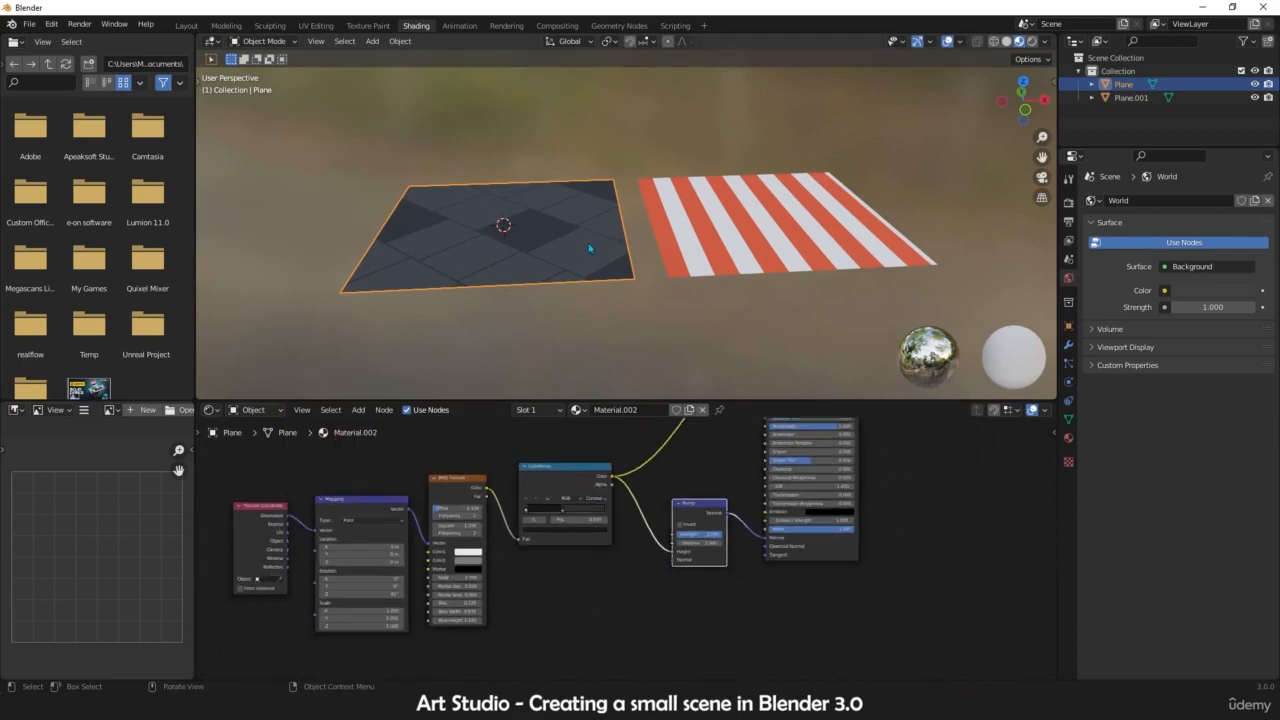
middle_drag(465, 270, 566, 290)
scroll(507, 303, up, 2)
scroll(566, 290, down, 2)
shift+middle_drag(735, 276, 640, 261)
- Select the red-and-white striped plane and examine its node chain from the Wave Texture to the Material Output
click(724, 266)
scroll(663, 246, up, 3)
scroll(660, 248, down, 4)
scroll(640, 261, down, 3)
scroll(572, 284, up, 5)
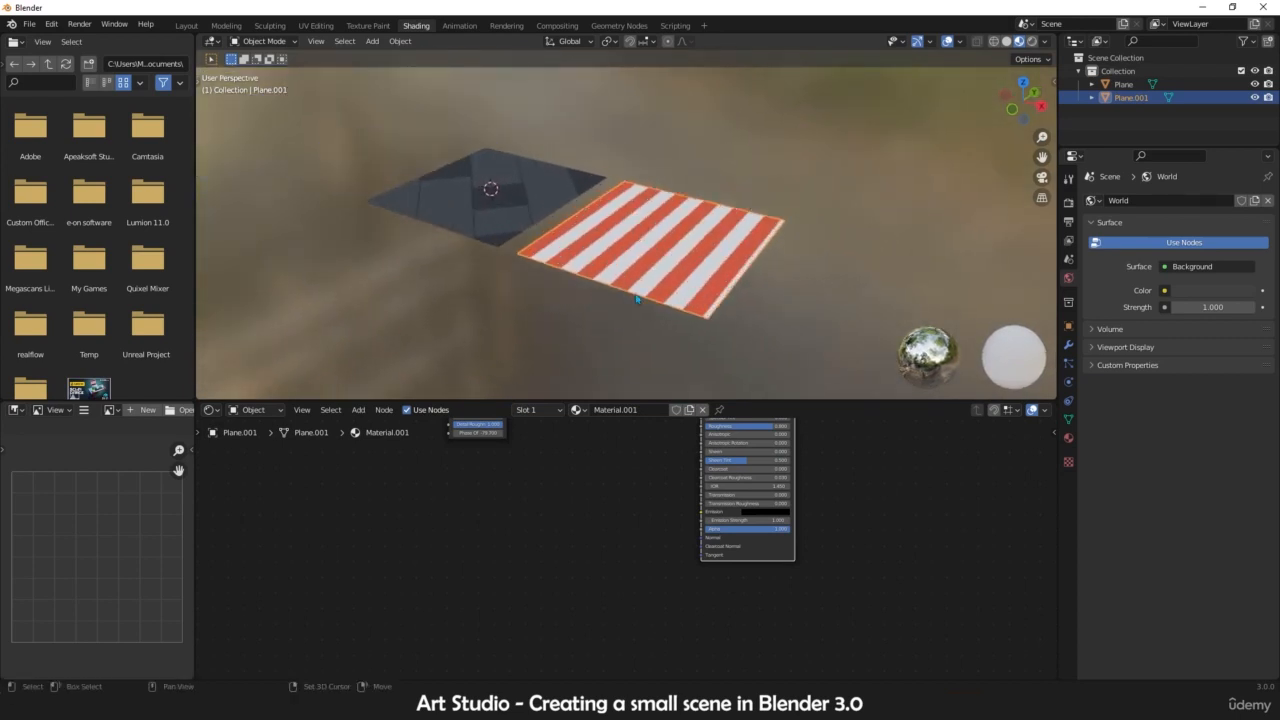
middle_drag(549, 300, 577, 279)
scroll(641, 303, down, 3)
scroll(700, 280, up, 3)
scroll(587, 473, down, 1)
middle_drag(587, 473, 597, 617)
scroll(597, 617, up, 5)
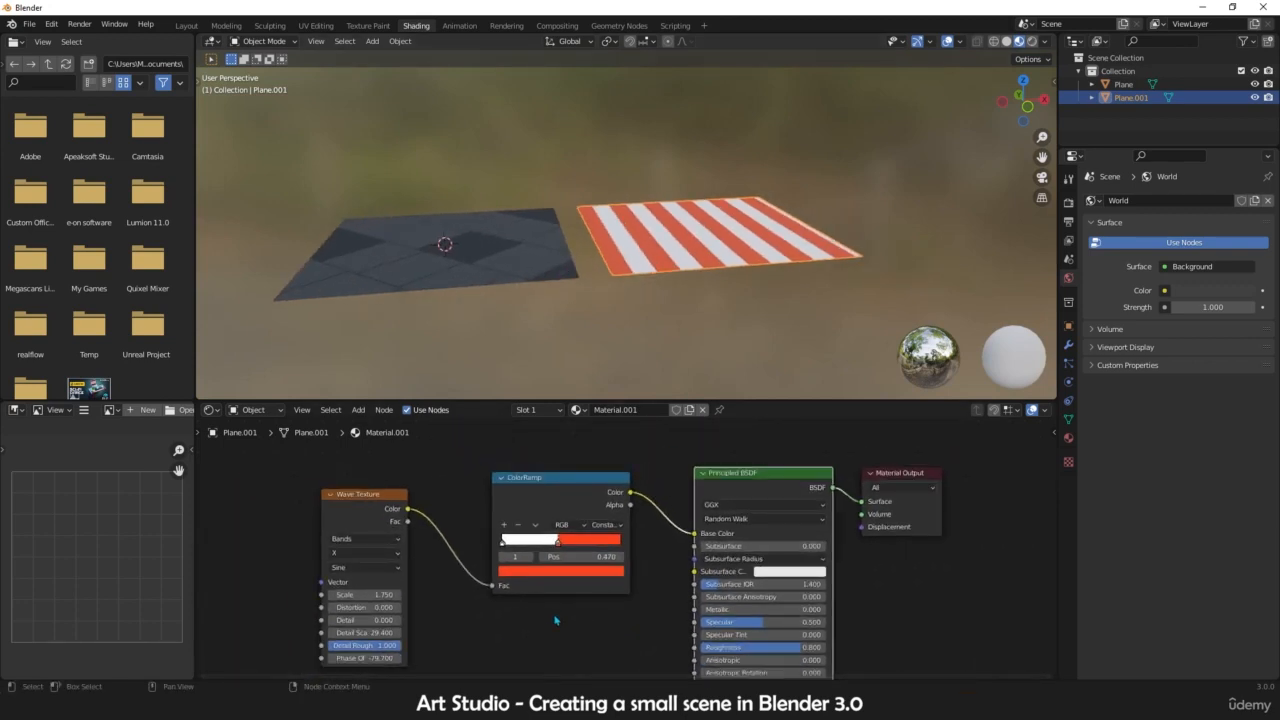
- Move the Wave Texture node closer to the ColorRamp and try its Rings type before returning it to Bands
drag(346, 505, 395, 503)
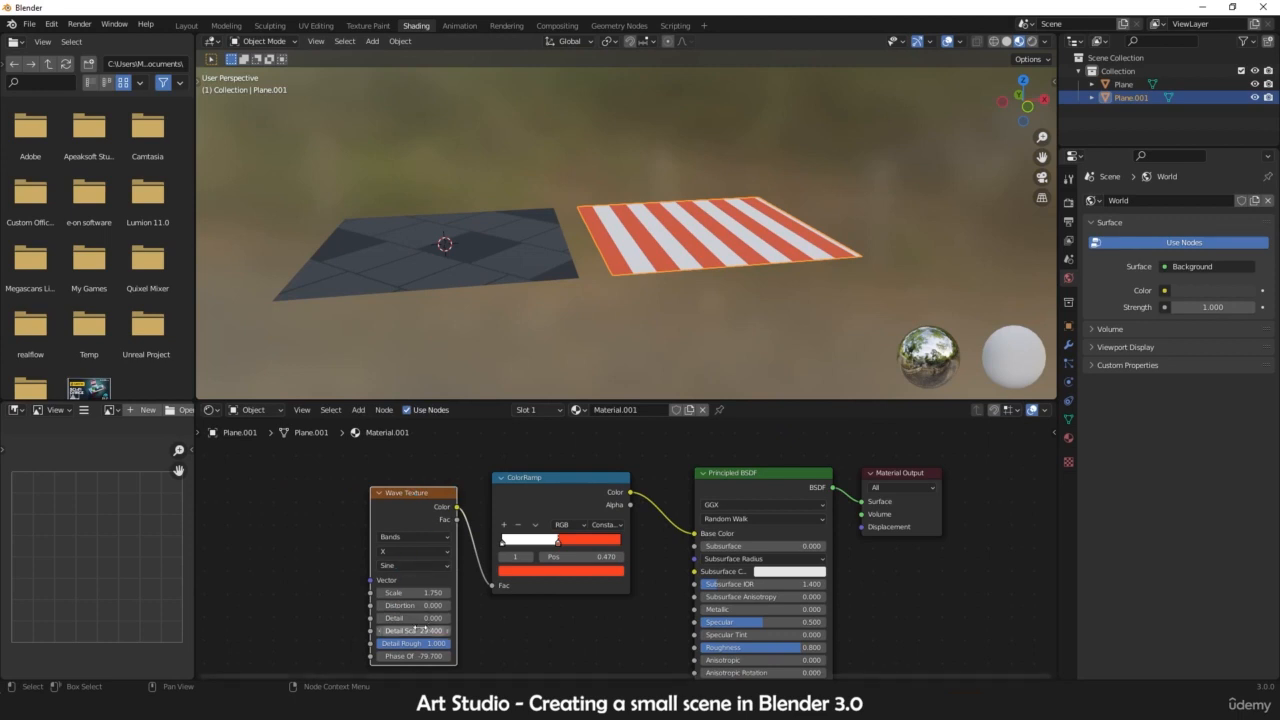
scroll(393, 543, up, 1)
click(366, 537)
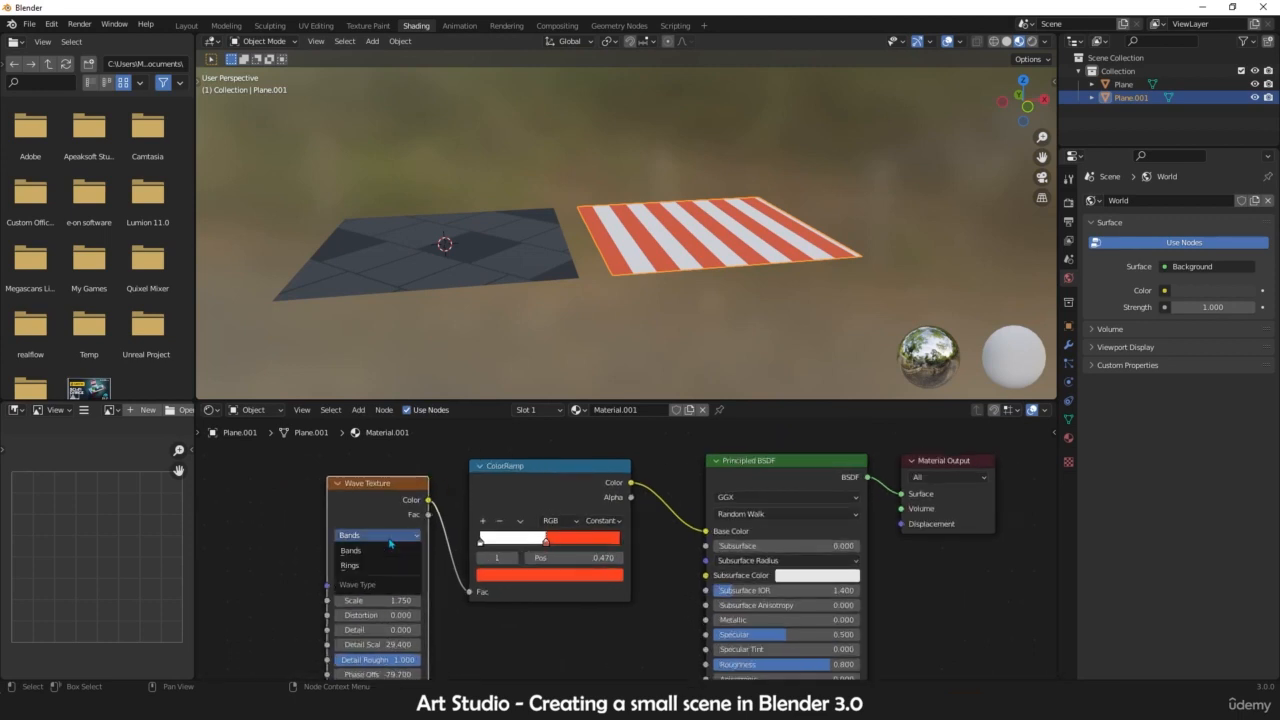
click(366, 565)
click(364, 537)
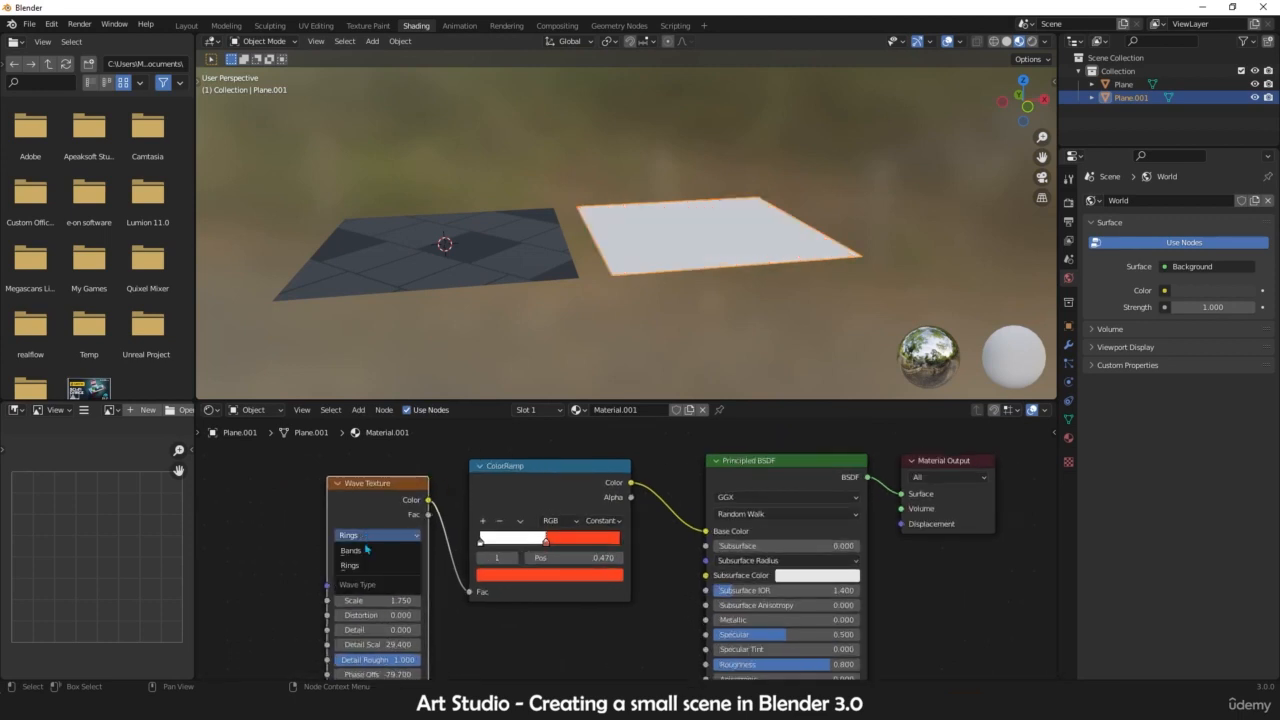
click(366, 551)
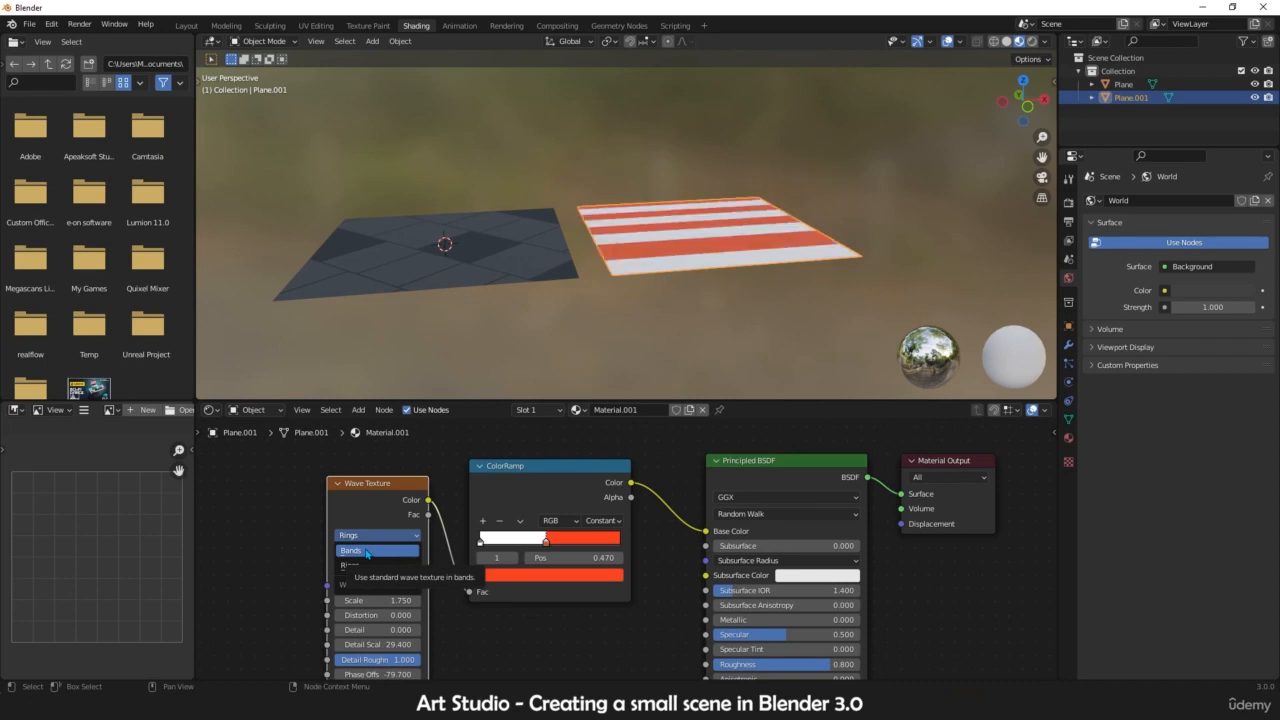
- Examine the settings of the striped material's Wave Texture, ColorRamp and Principled BSDF nodes
scroll(502, 593, down, 1)
scroll(514, 480, up, 1)
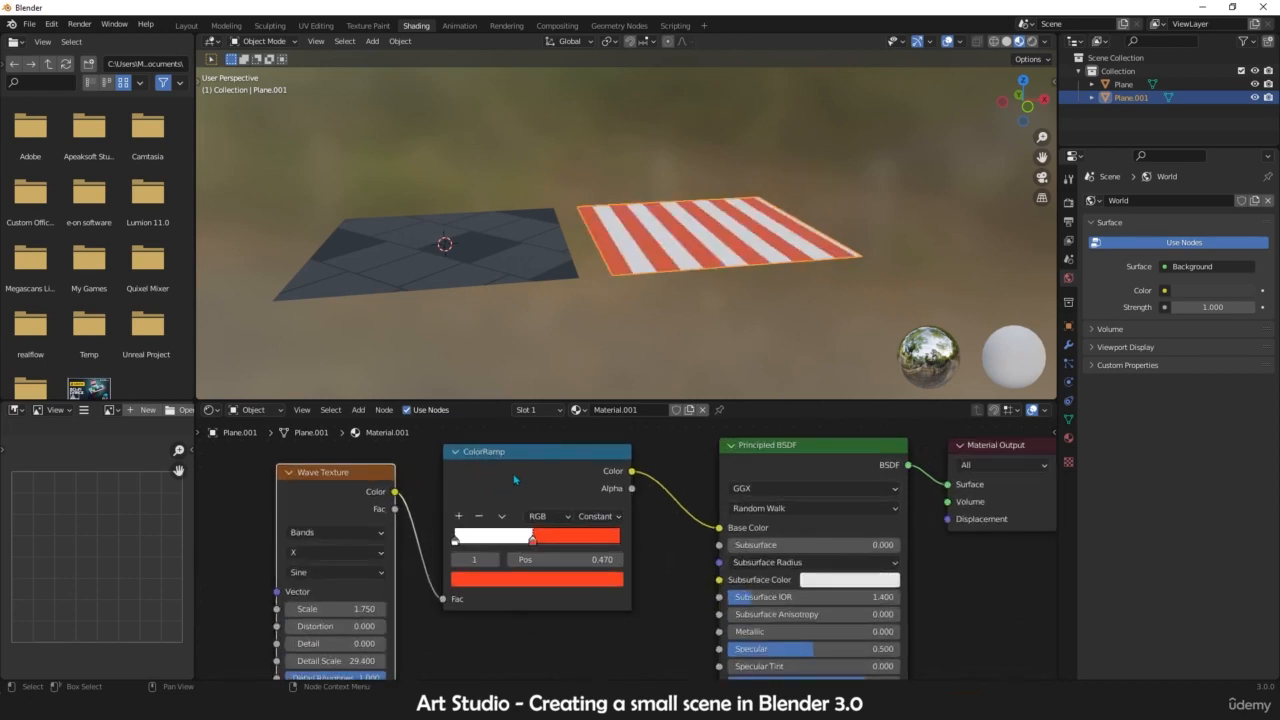
scroll(545, 608, down, 1)
middle_drag(585, 630, 536, 572)
scroll(536, 572, up, 1)
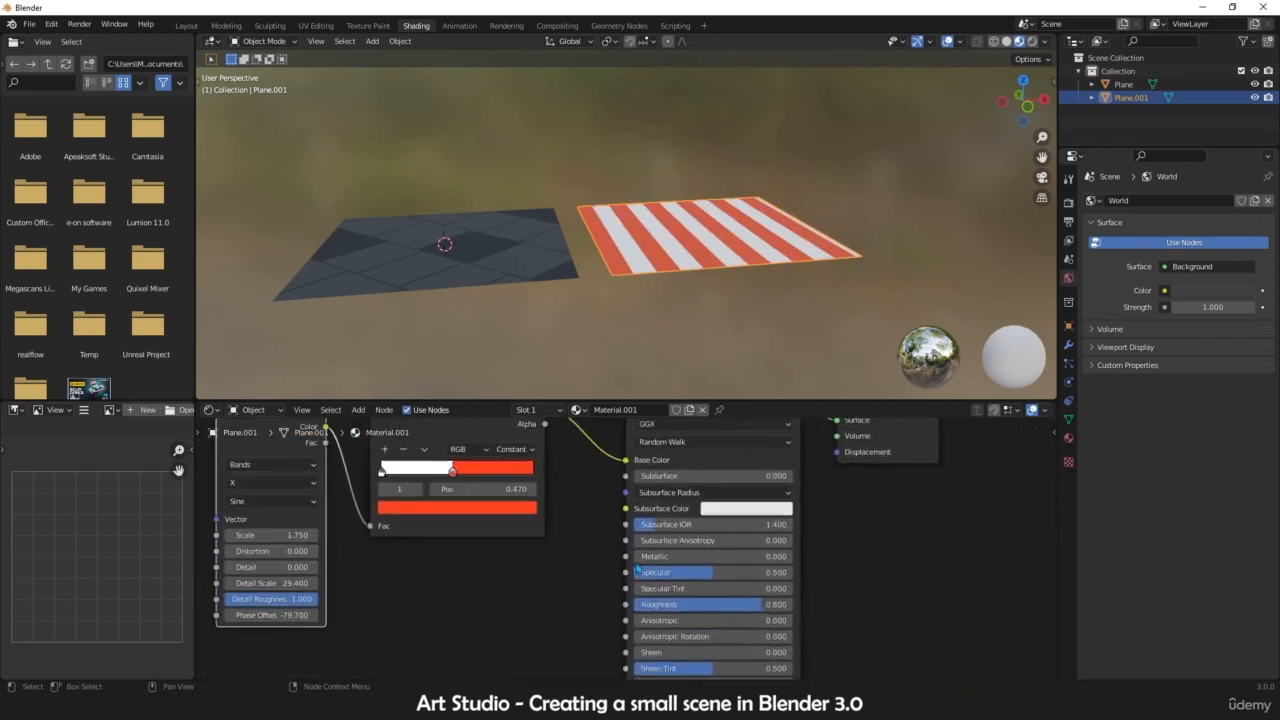
scroll(531, 574, down, 1)
scroll(535, 630, up, 1)
middle_drag(458, 609, 588, 651)
scroll(458, 481, down, 1)
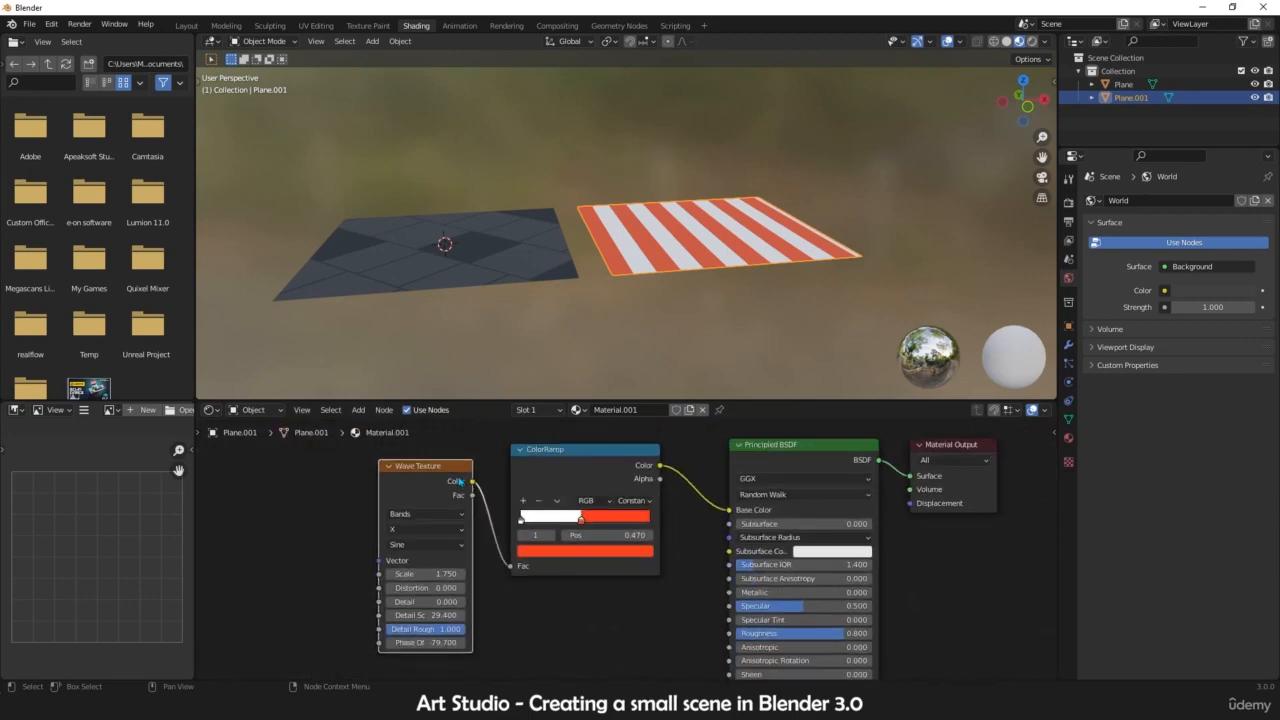
- Select the dark tiled plane and move its Texture Coordinate, Mapping, Brick Texture and ColorRamp nodes slightly higher together
click(475, 265)
scroll(479, 290, down, 2)
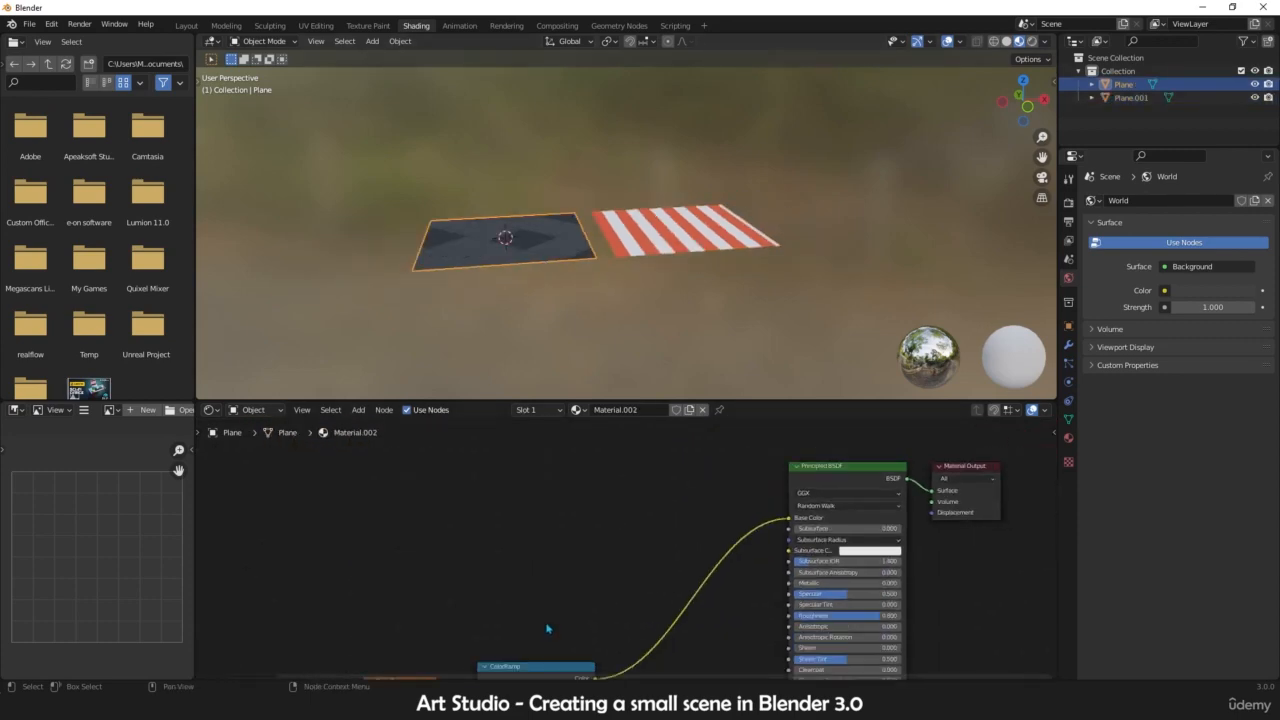
scroll(549, 663, down, 2)
middle_drag(549, 663, 678, 540)
drag(678, 540, 436, 617)
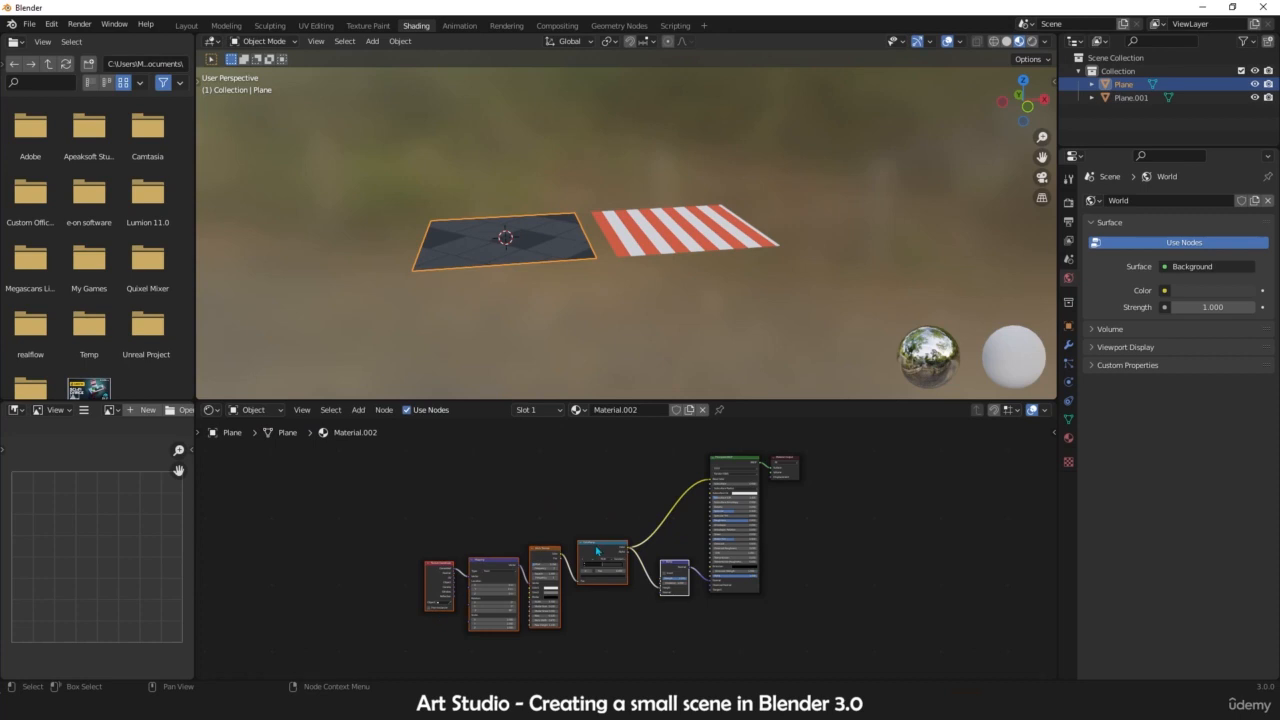
drag(597, 551, 599, 497)
scroll(622, 530, up, 6)
middle_drag(620, 515, 611, 562)
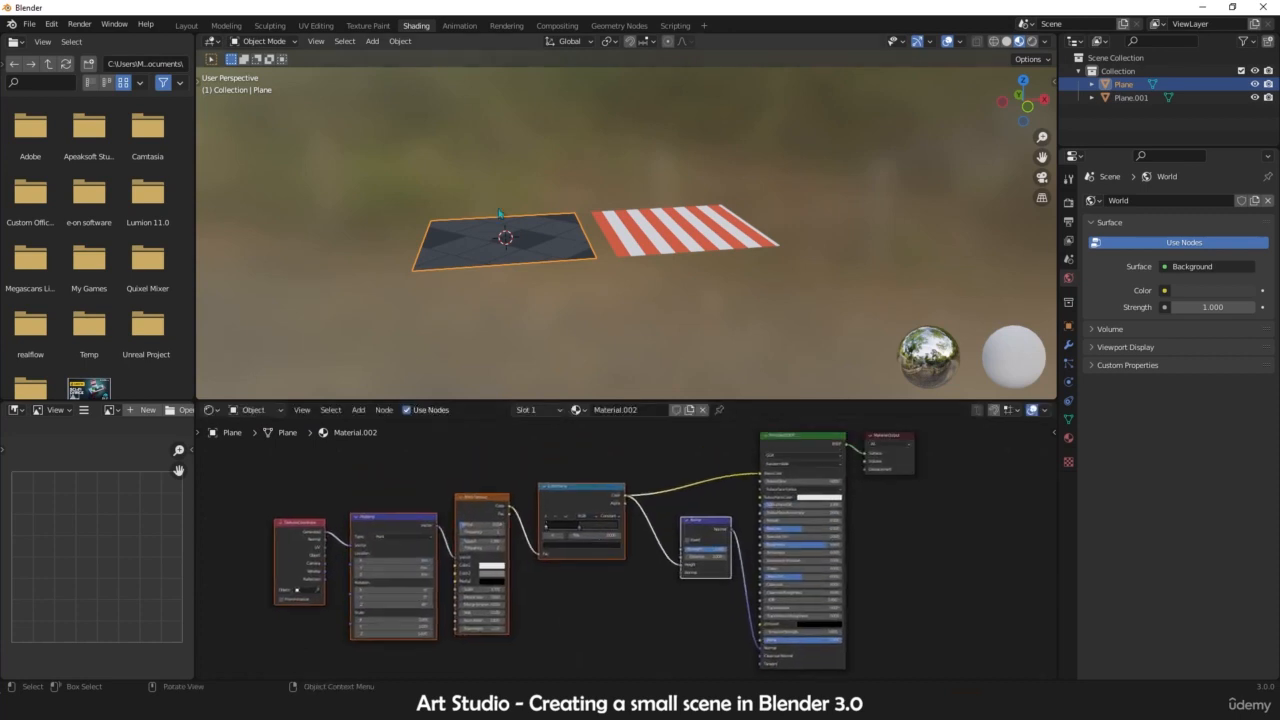
- Examine the tile pattern up close and the settings of its Mapping, Brick Texture and ColorRamp nodes
scroll(500, 213, up, 4)
scroll(598, 463, up, 3)
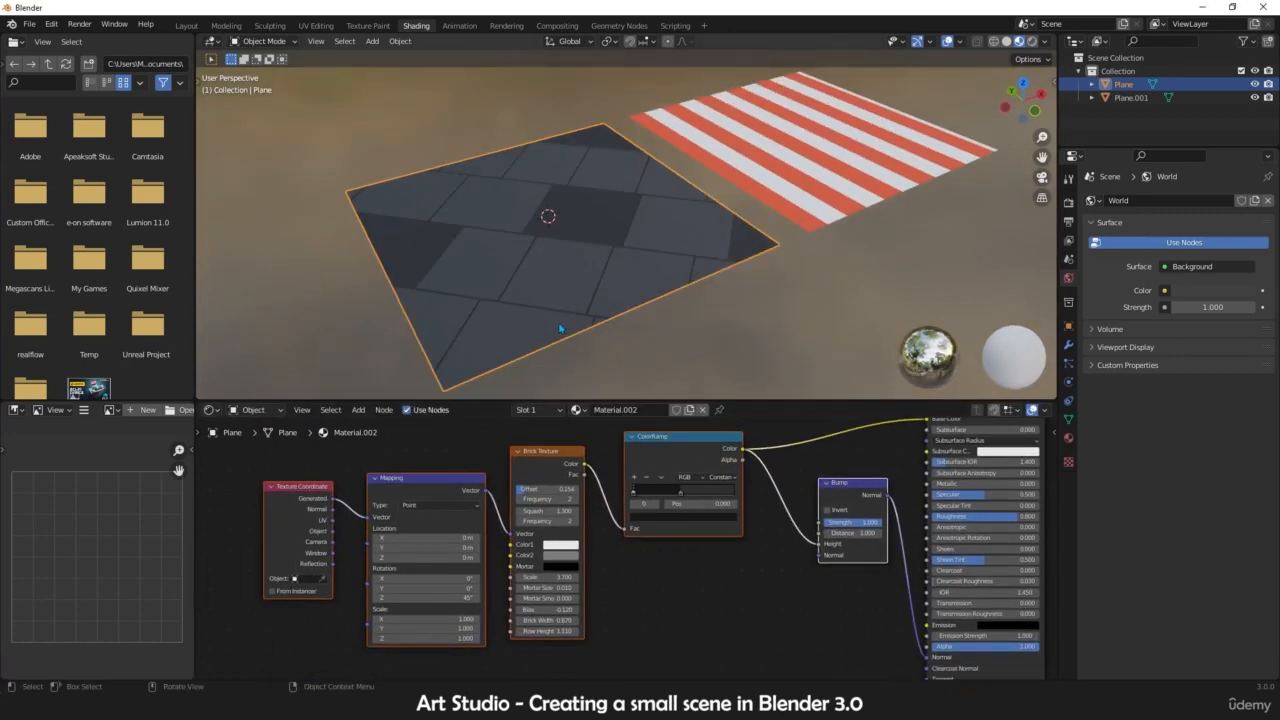
scroll(560, 328, up, 2)
scroll(568, 266, down, 1)
middle_drag(568, 266, 553, 250)
scroll(588, 518, up, 2)
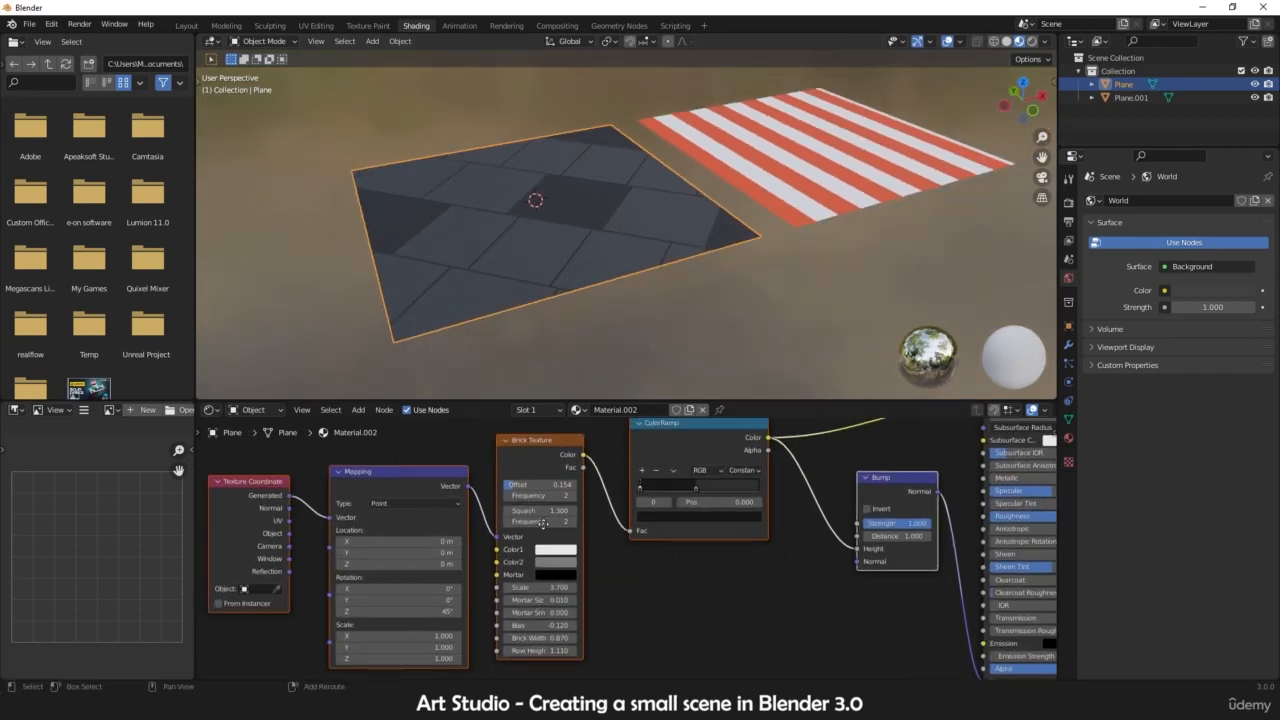
middle_drag(585, 515, 385, 514)
scroll(534, 228, down, 1)
scroll(643, 537, down, 1)
scroll(634, 512, up, 1)
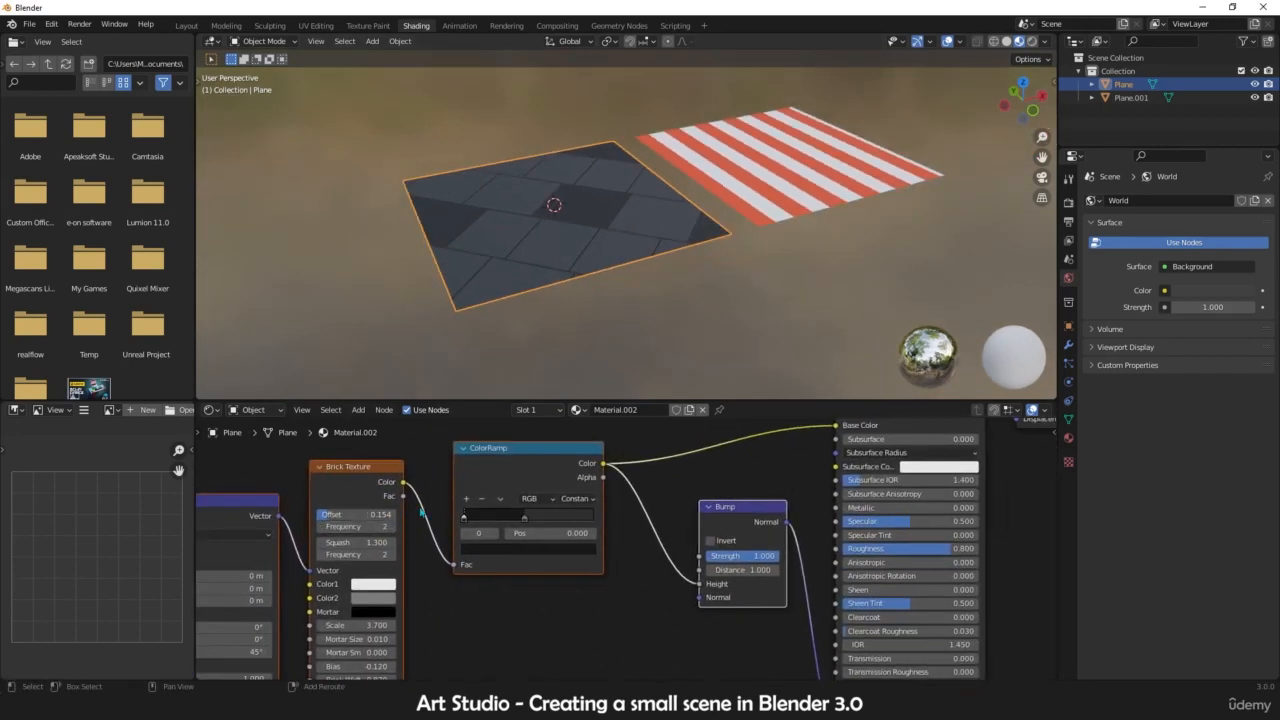
shift+middle_drag(528, 681, 568, 609)
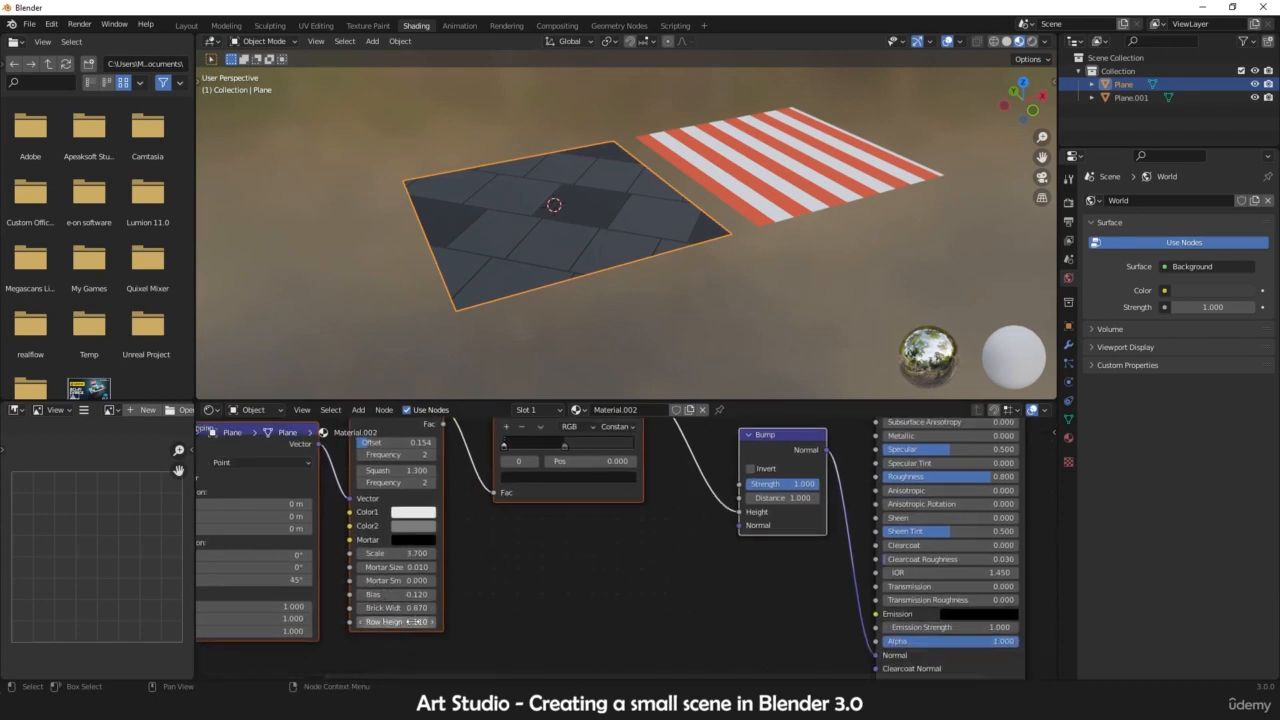
shift+middle_drag(570, 559, 540, 627)
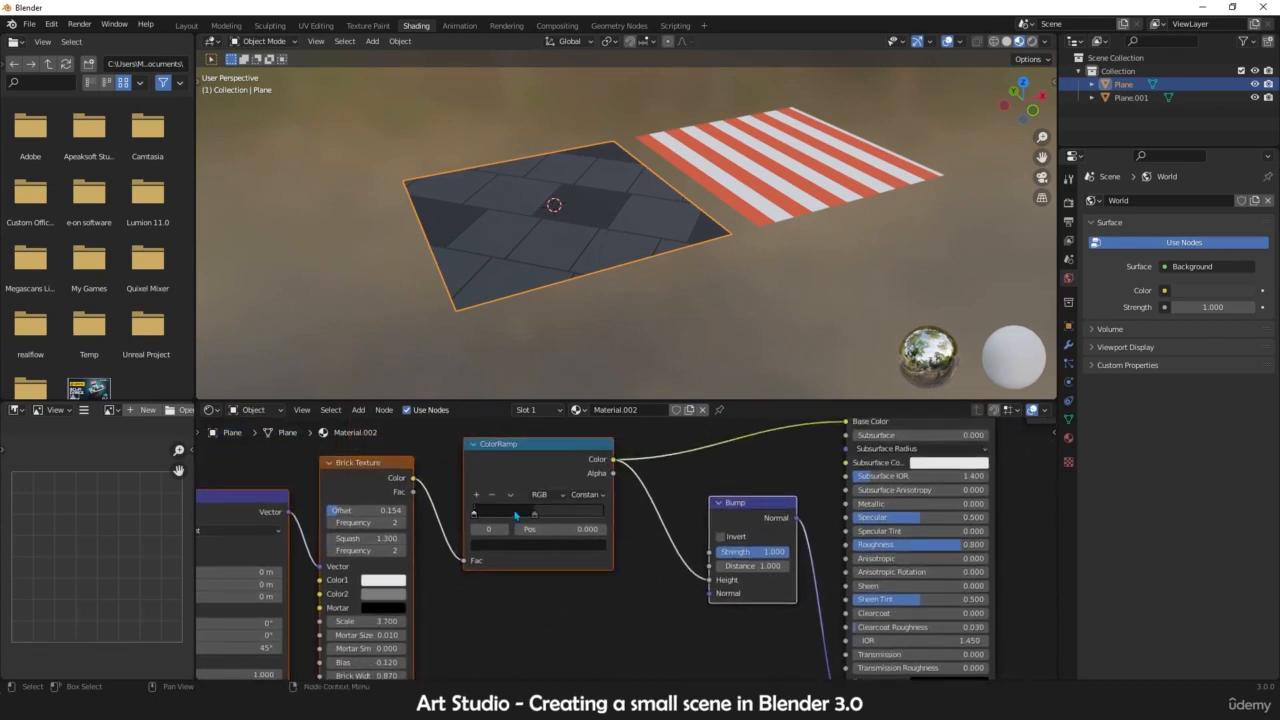
- Examine how the ColorRamp feeds the Bump node and how Bump connects to the Principled BSDF's Normal input
scroll(533, 466, down, 1)
middle_drag(533, 466, 405, 502)
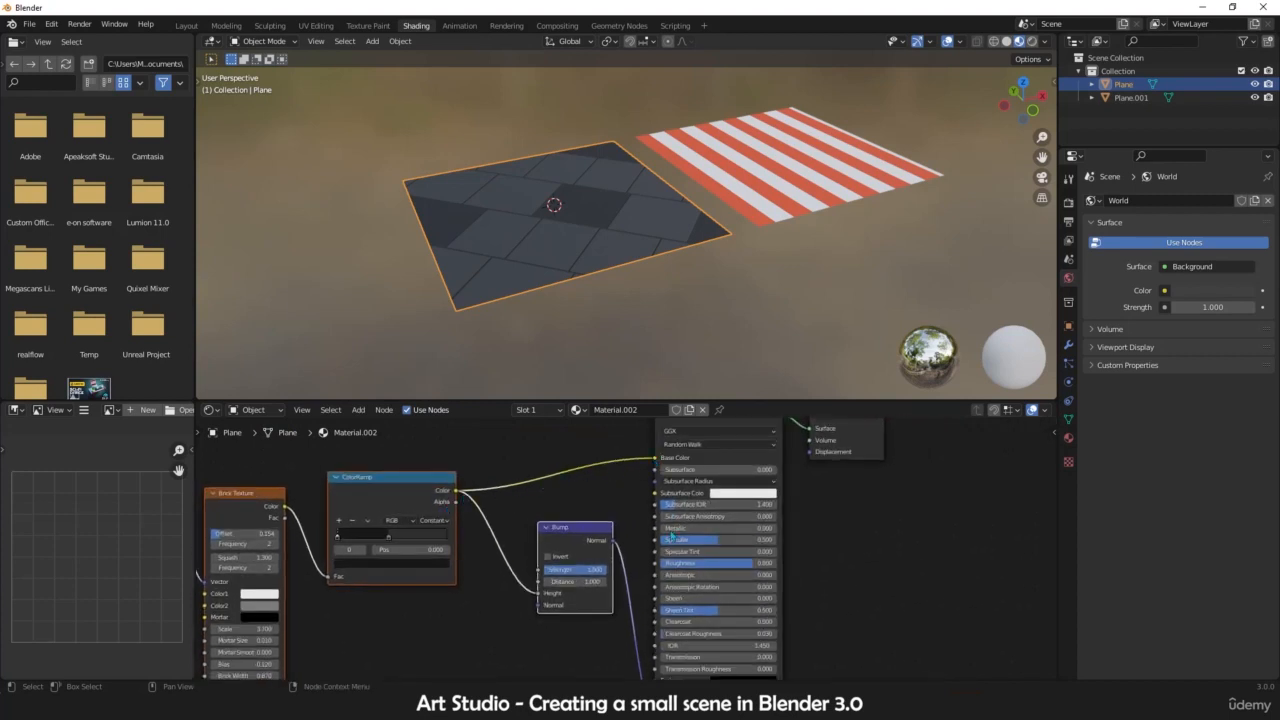
middle_drag(517, 546, 454, 453)
drag(482, 447, 460, 475)
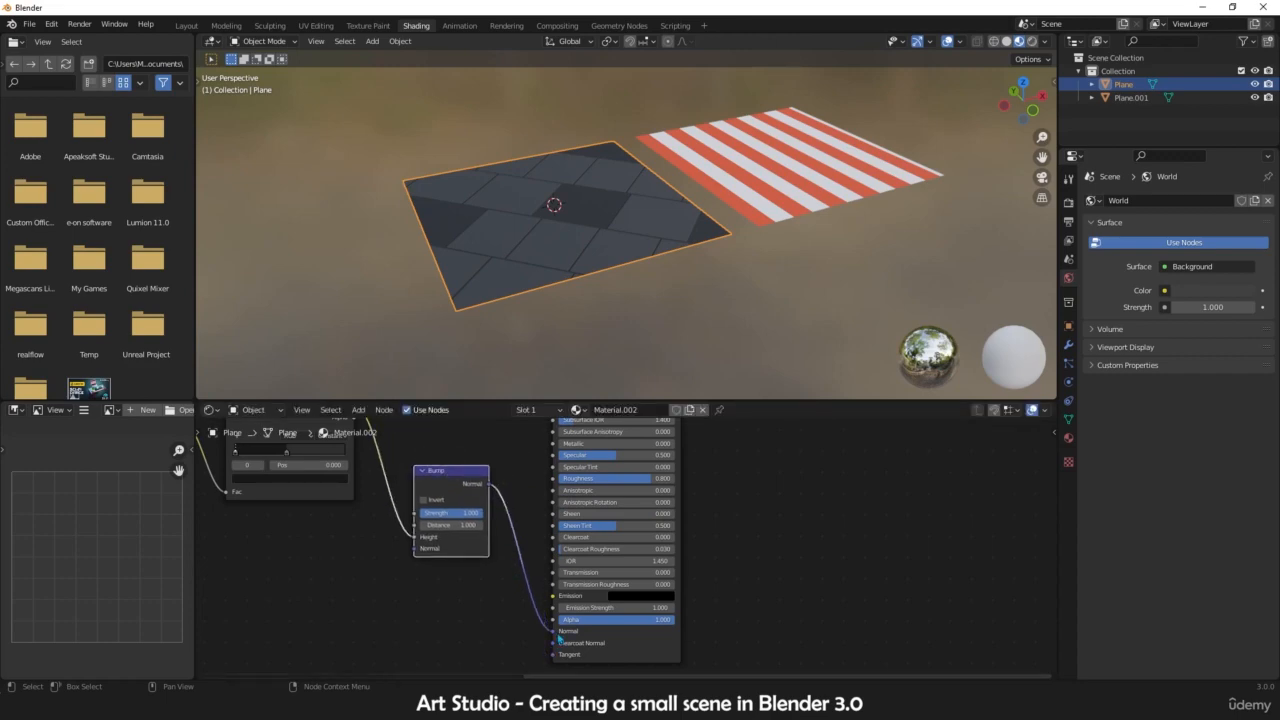
middle_drag(474, 642, 636, 600)
scroll(637, 601, down, 8)
- Switch back to the SMALL HOUSES file and create a material named FLOOR on the ground plane
click(604, 706)
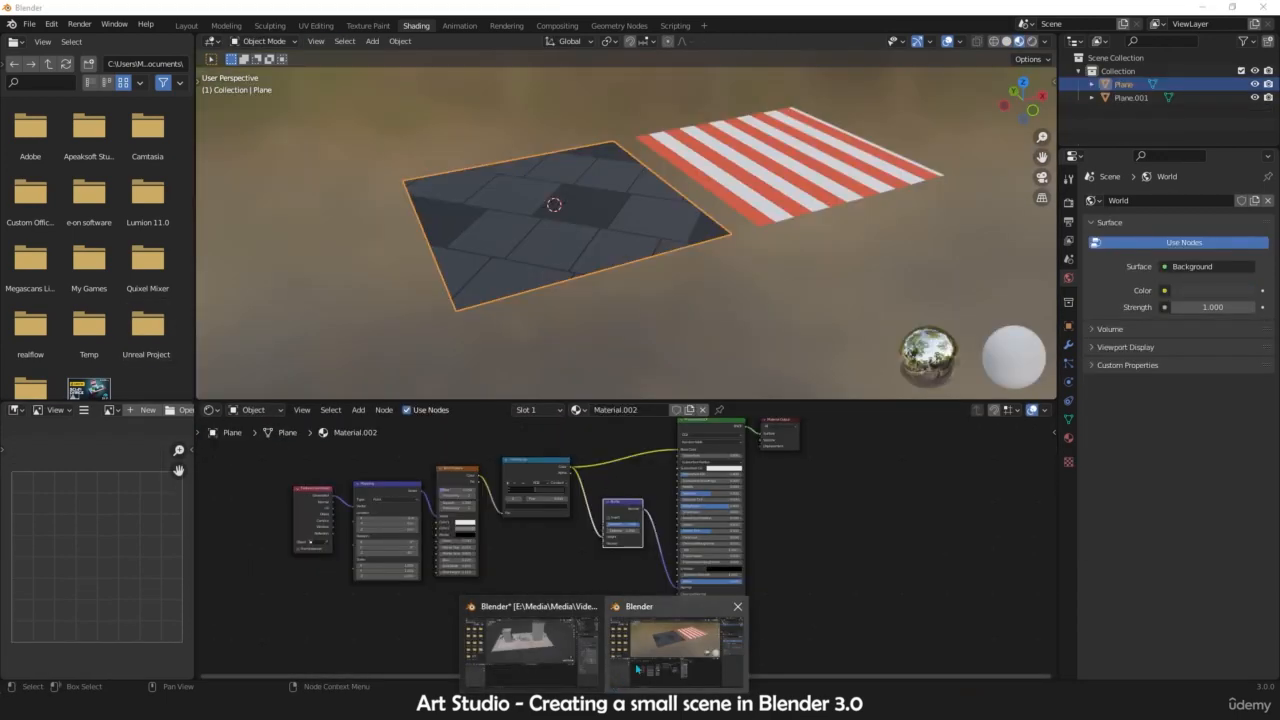
click(636, 668)
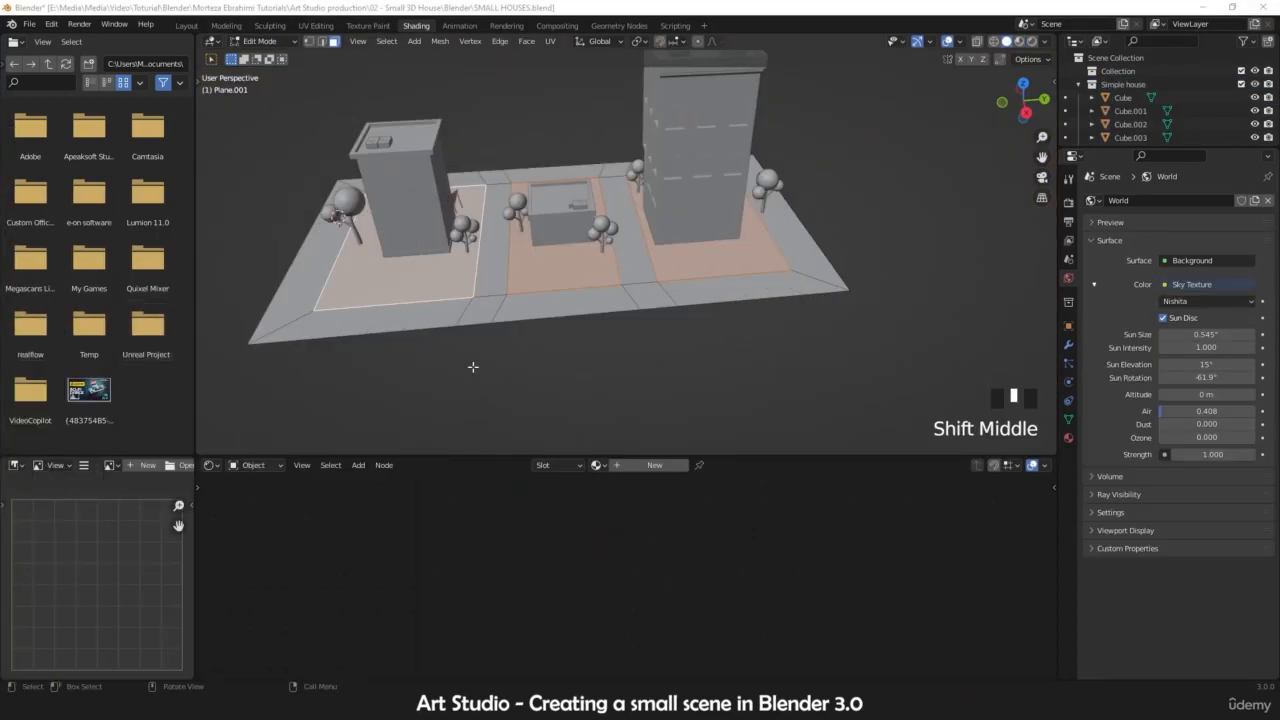
scroll(610, 327, up, 2)
middle_drag(610, 327, 586, 302)
click(650, 465)
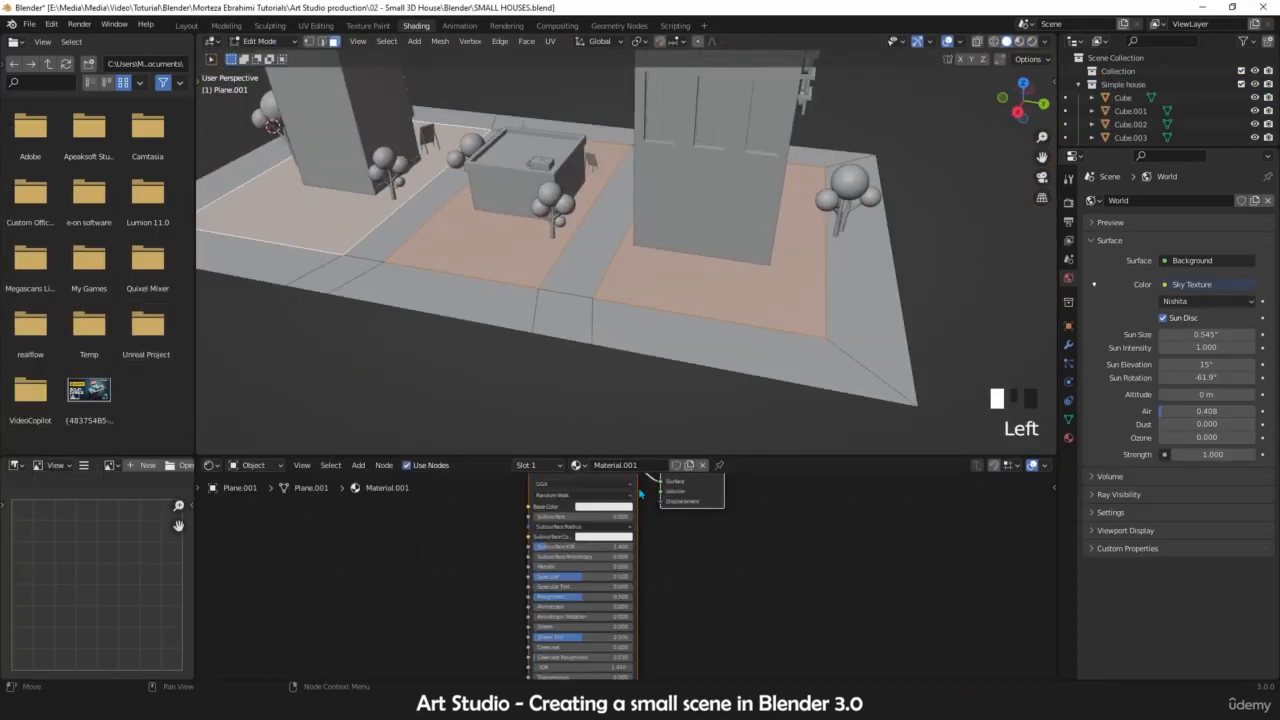
click(656, 465)
text(M)
key(Return)
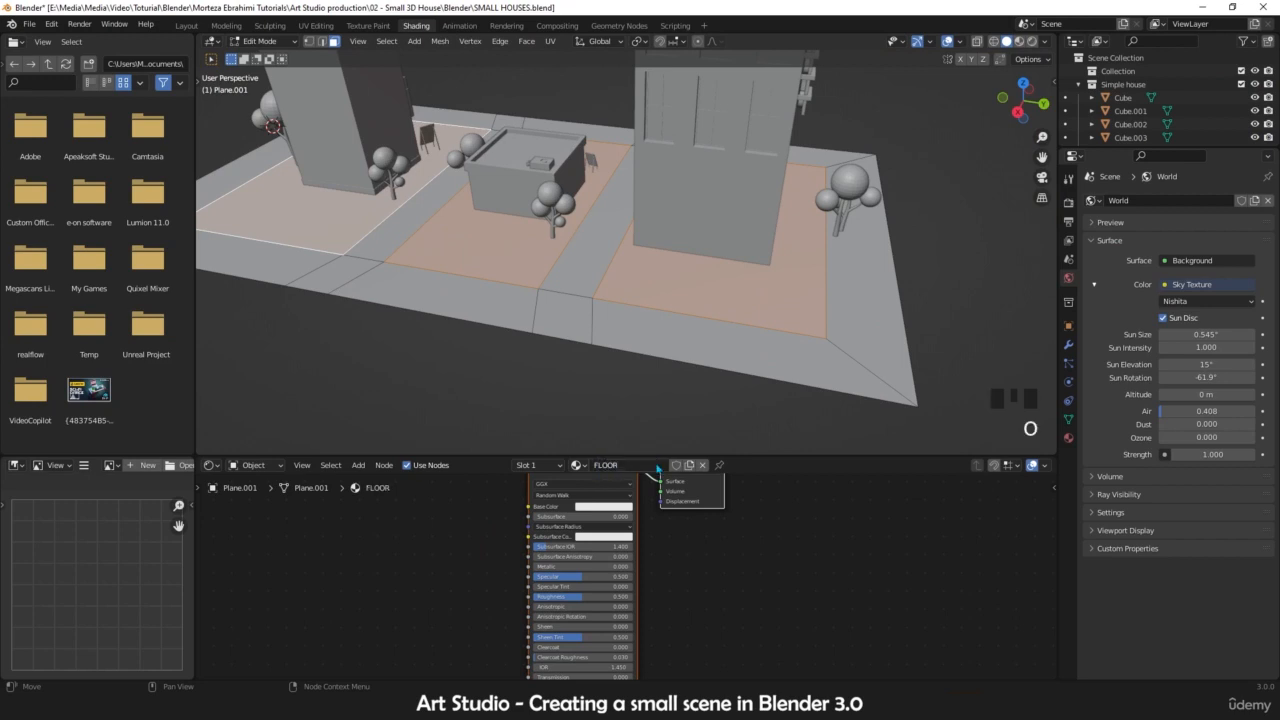
- Frame the FLOOR material's nodes and enlarge the node editor area upward
key(Home)
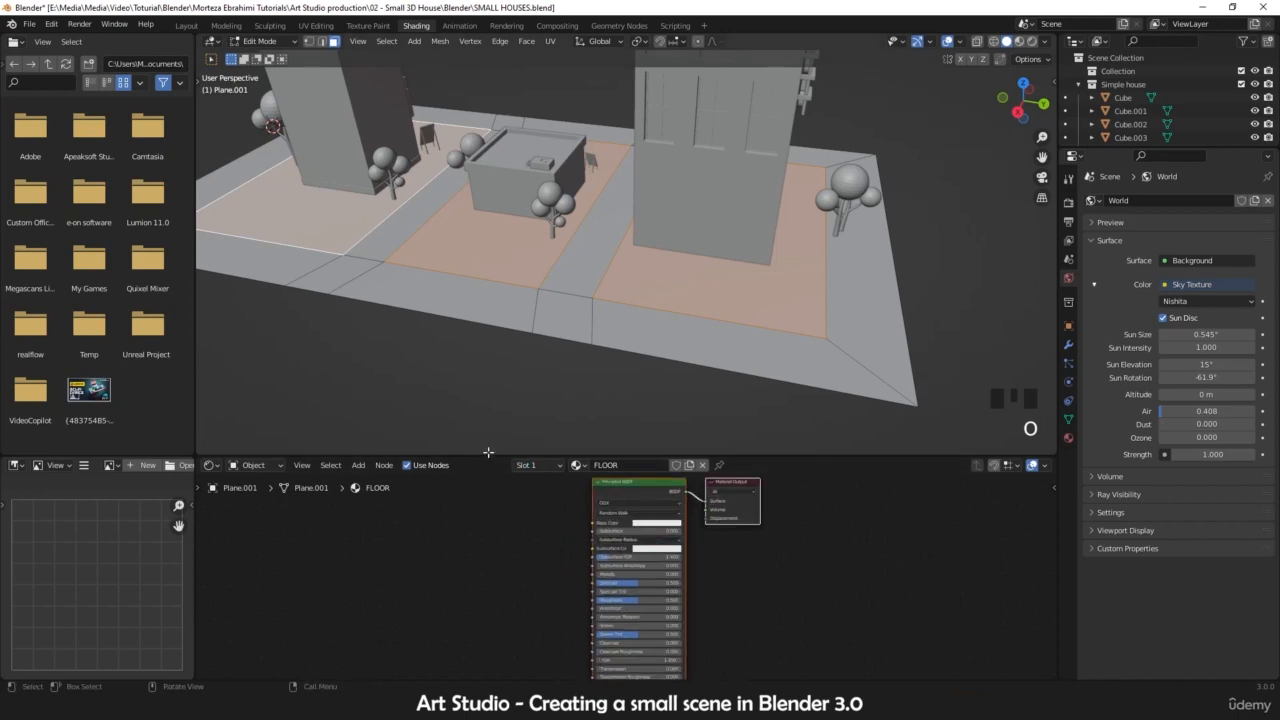
drag(490, 456, 490, 371)
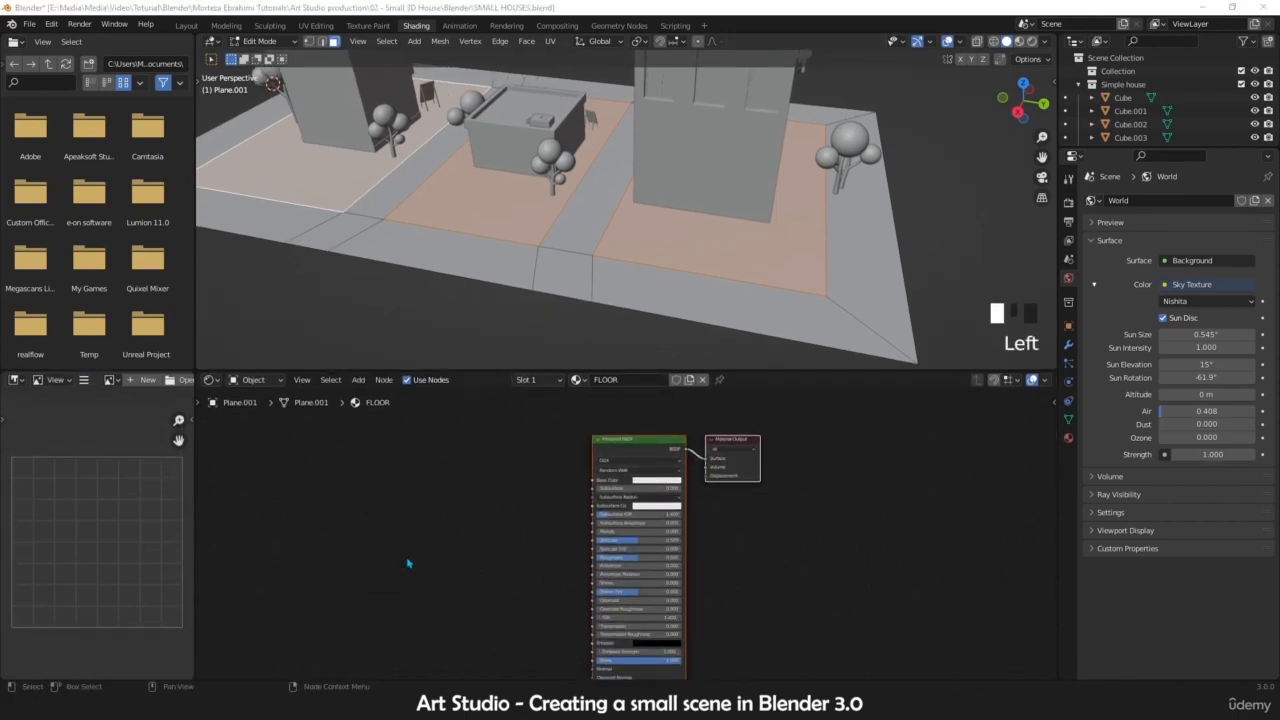
scroll(443, 531, up, 1)
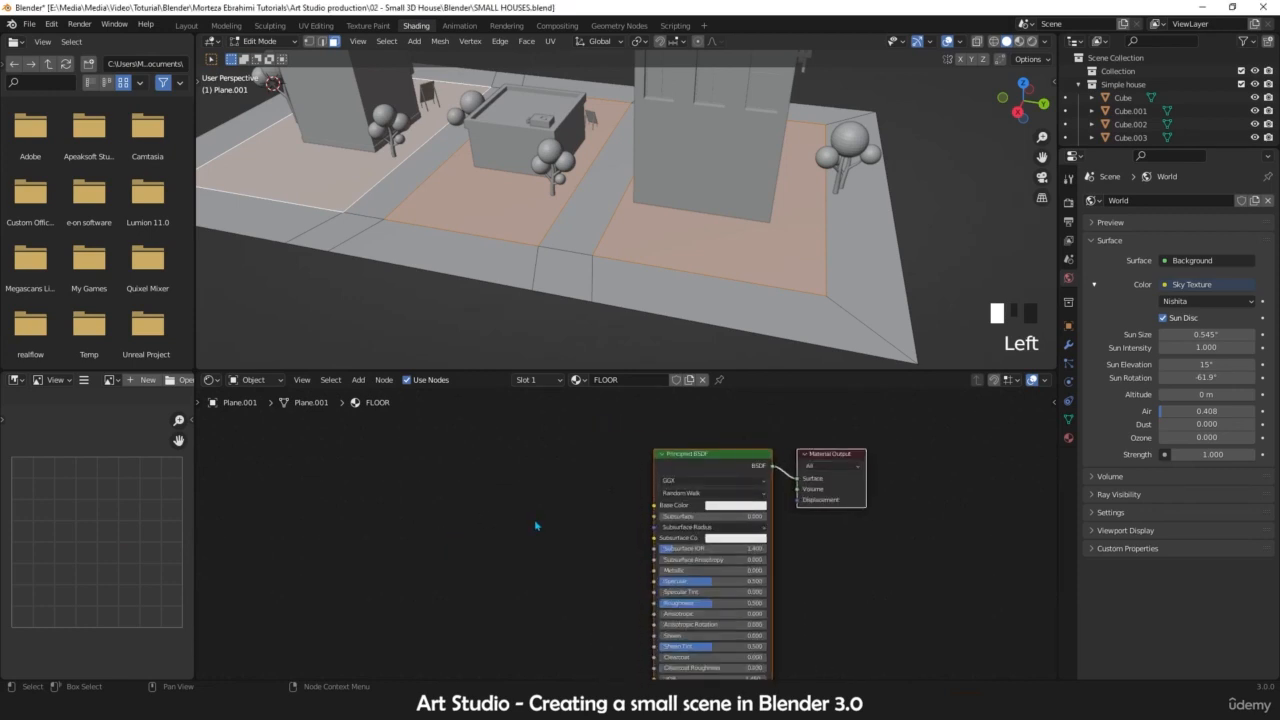
click(551, 537)
key(shift+a)
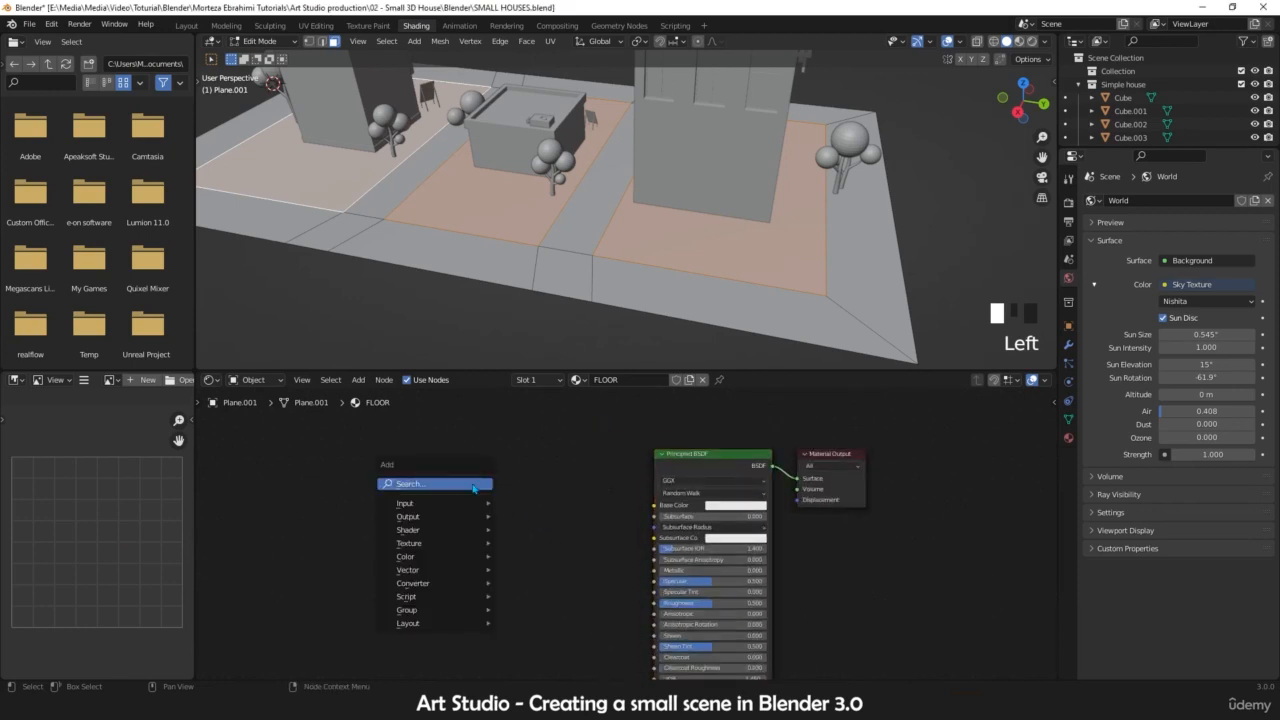
click(474, 485)
text(BR)
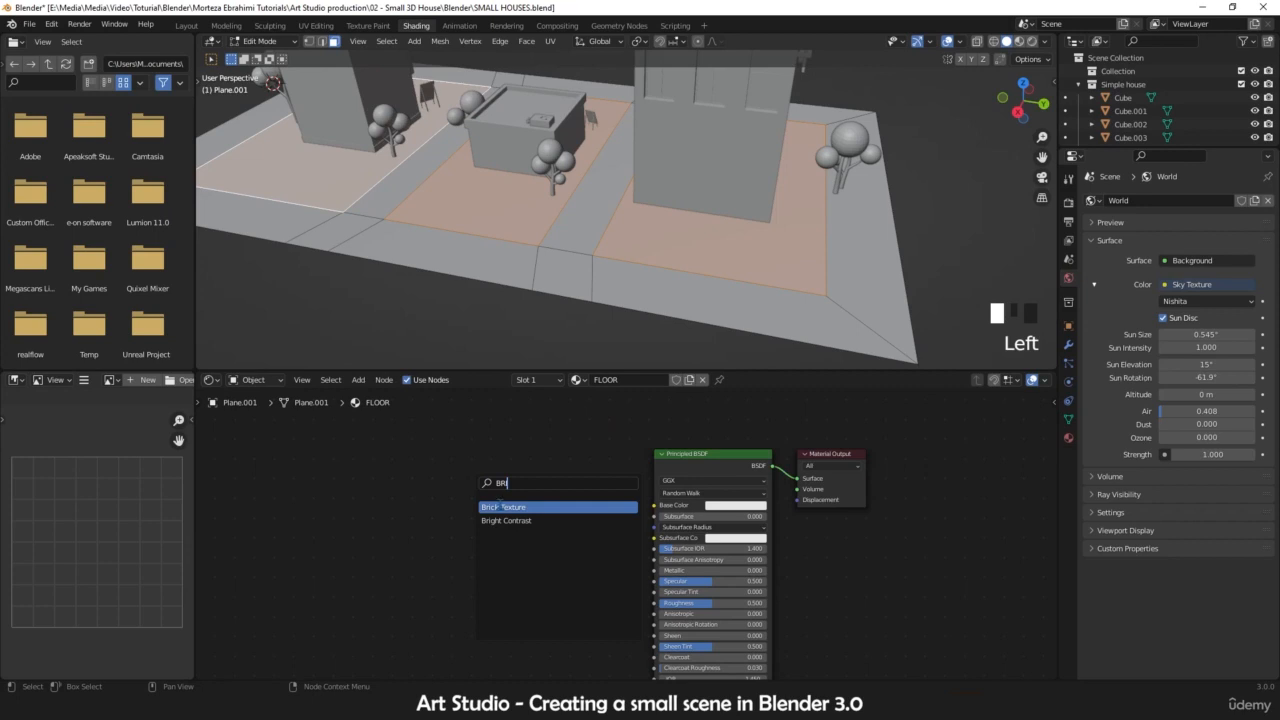
key(Escape)
key(shift+a)
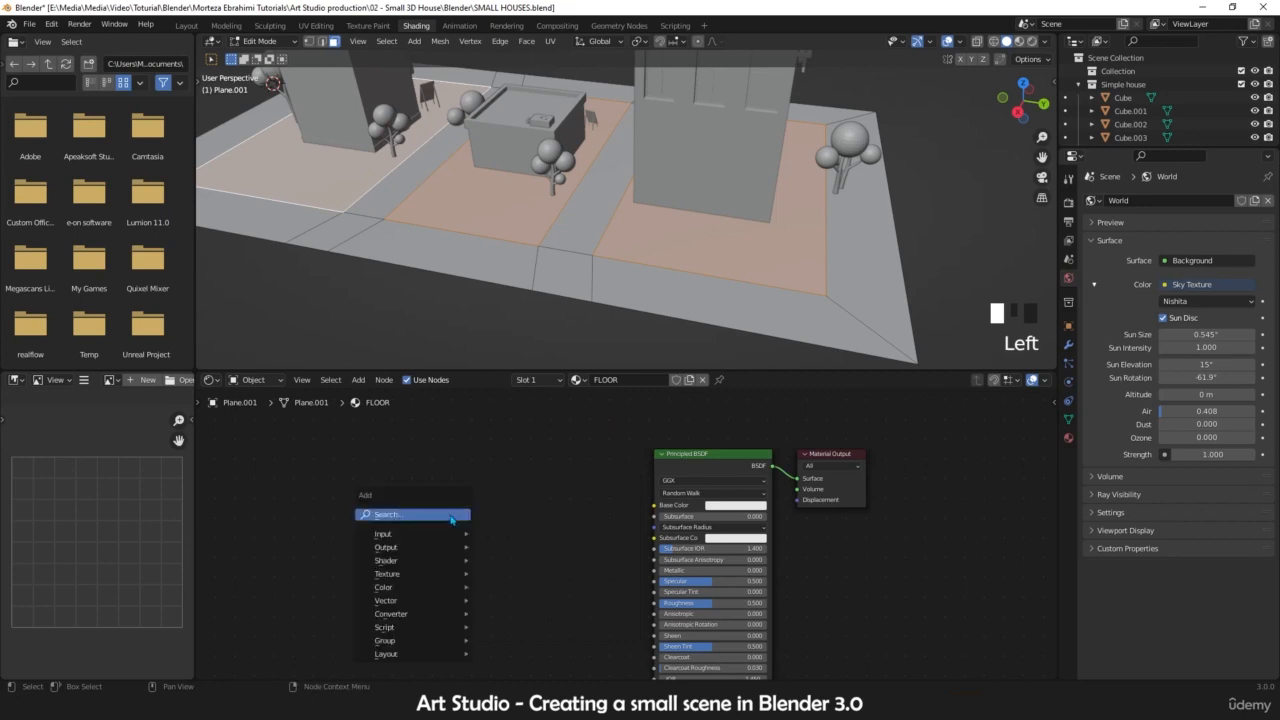
mouse_move(415, 578)
key(Escape)
key(shift+a)
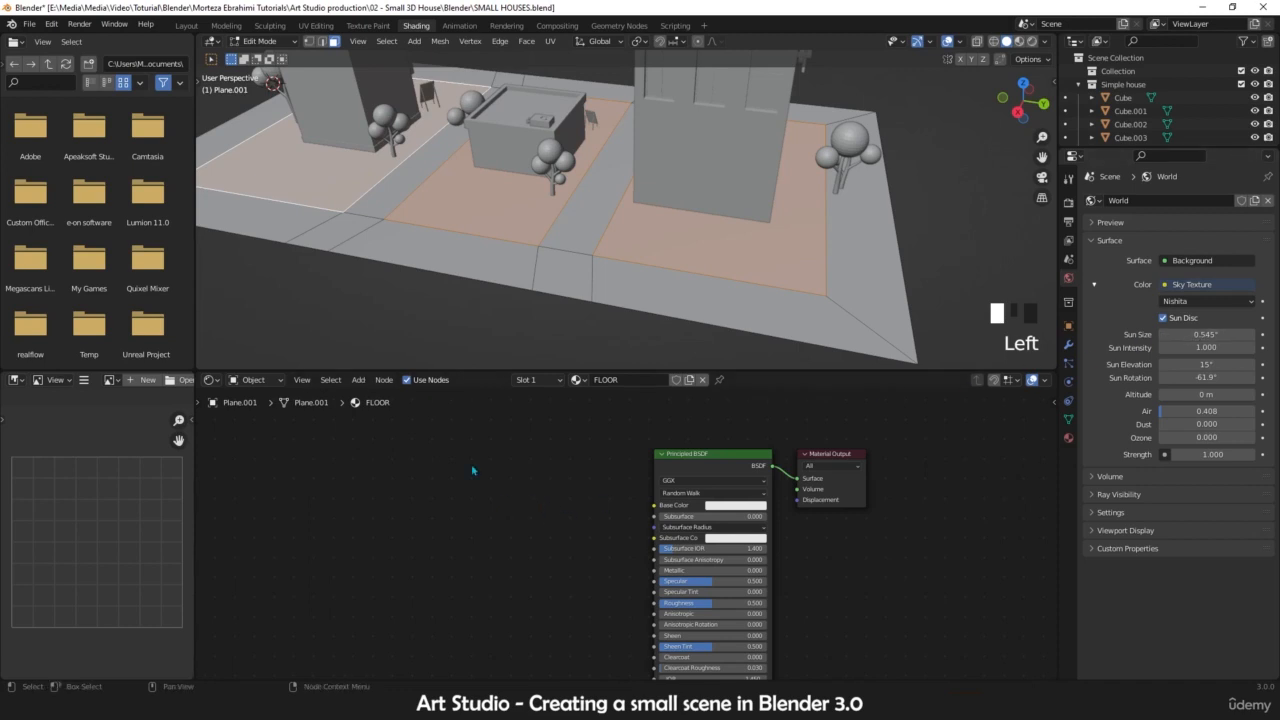
- Add a Brick Texture node in the free space before the Principled BSDF
click(359, 380)
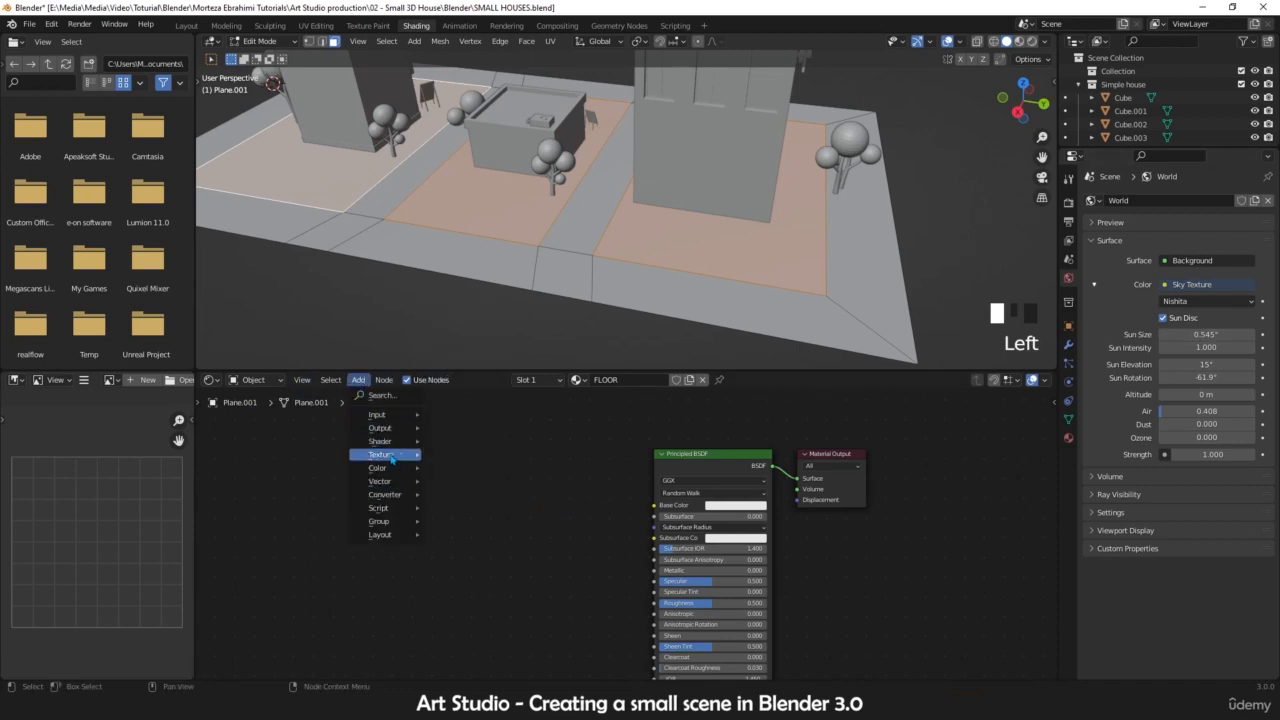
mouse_move(388, 456)
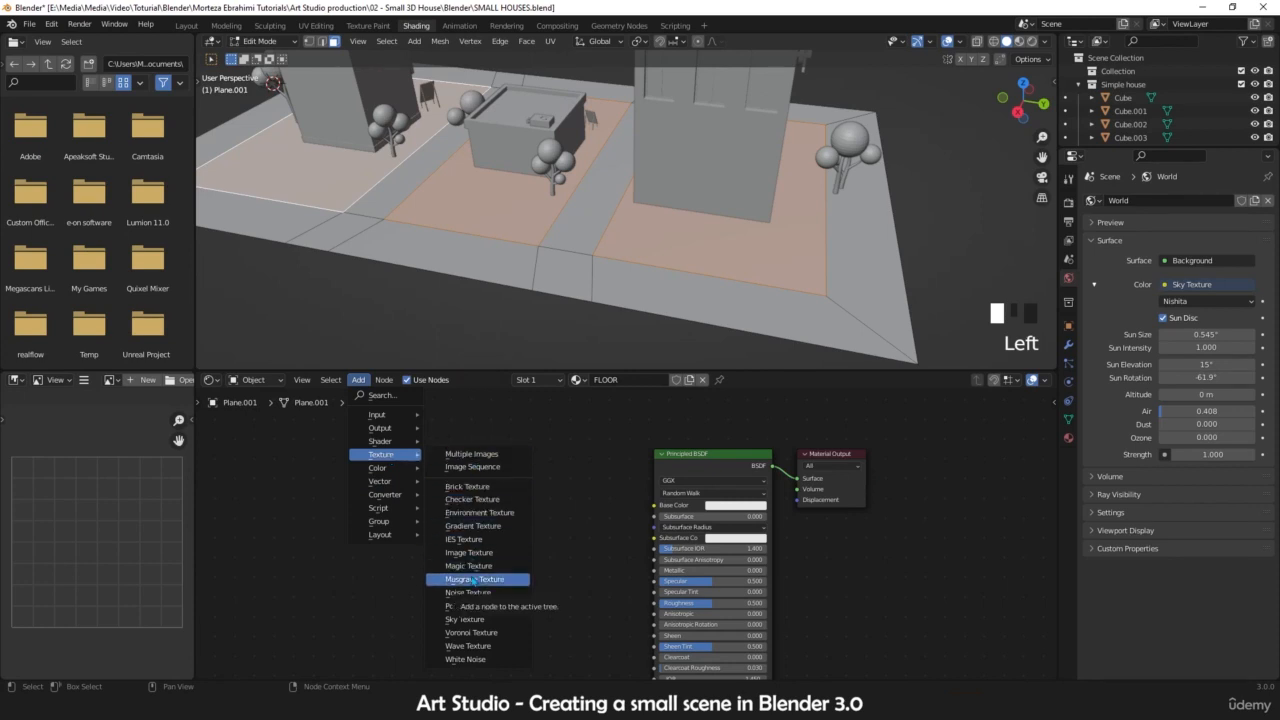
click(475, 487)
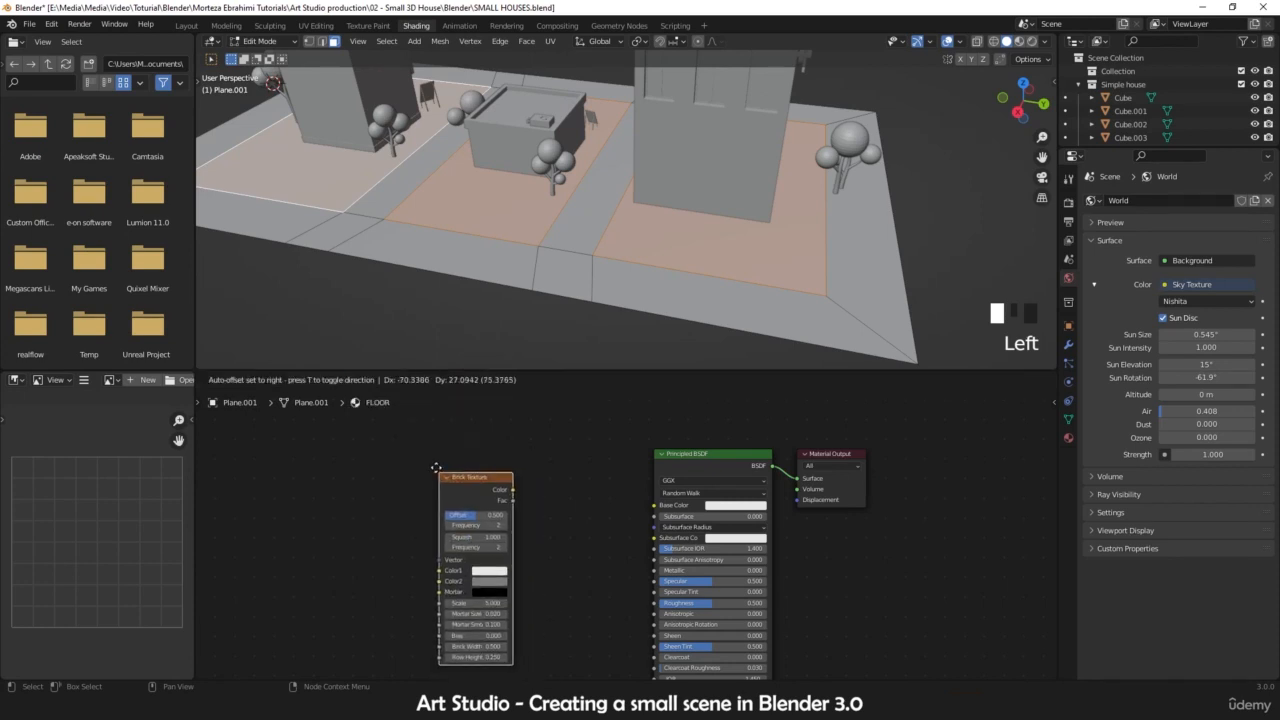
click(442, 471)
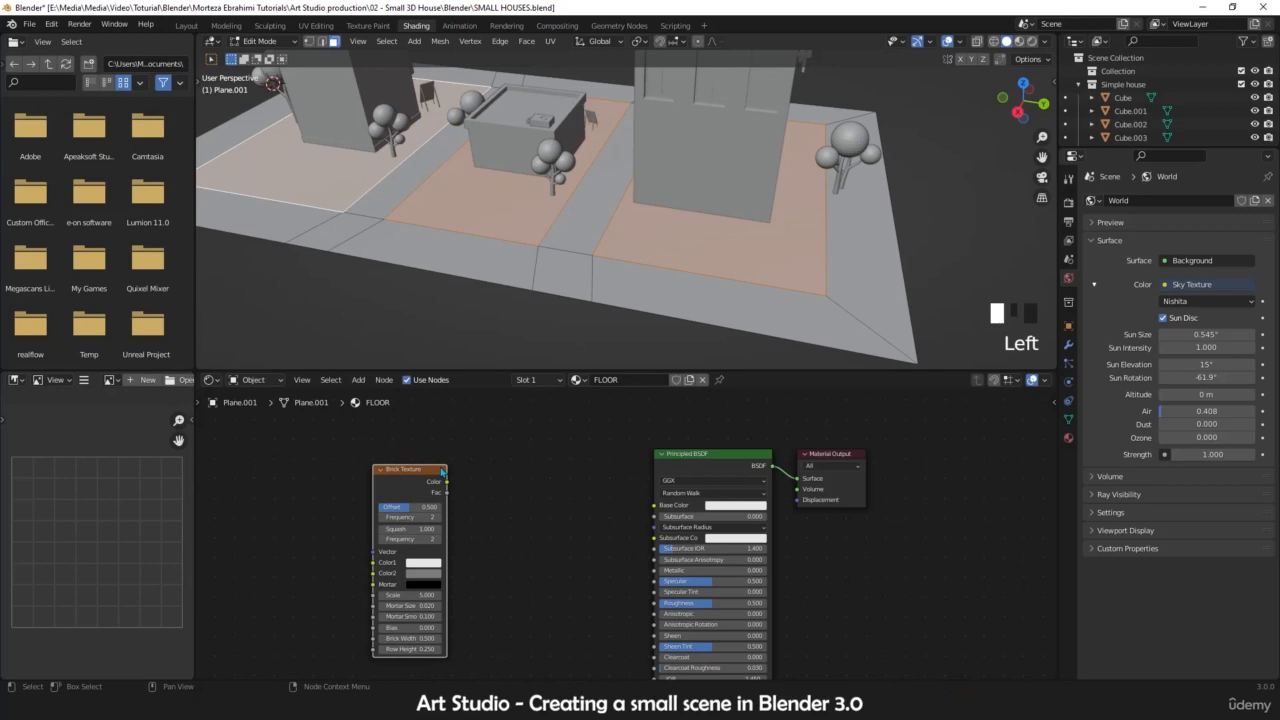
- Add a ColorRamp node between the Brick Texture and the Principled BSDF
click(511, 483)
key(shift+a)
click(510, 478)
text(RAMP)
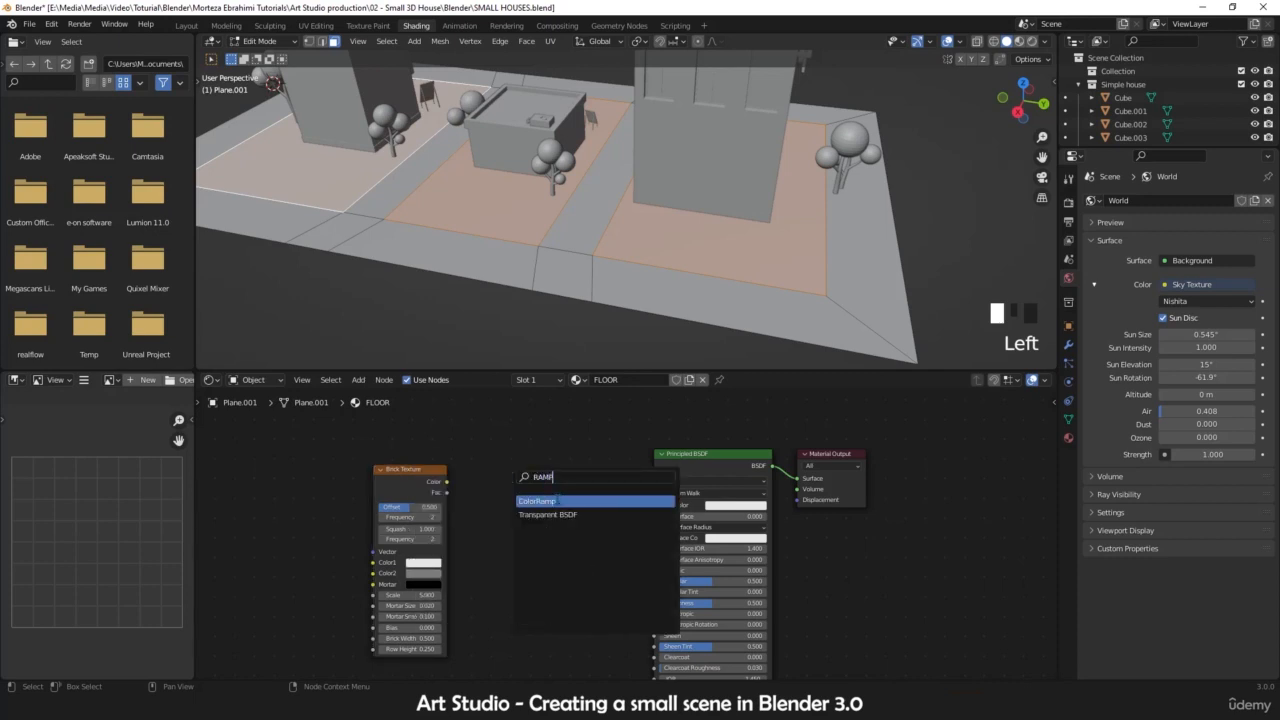
click(554, 501)
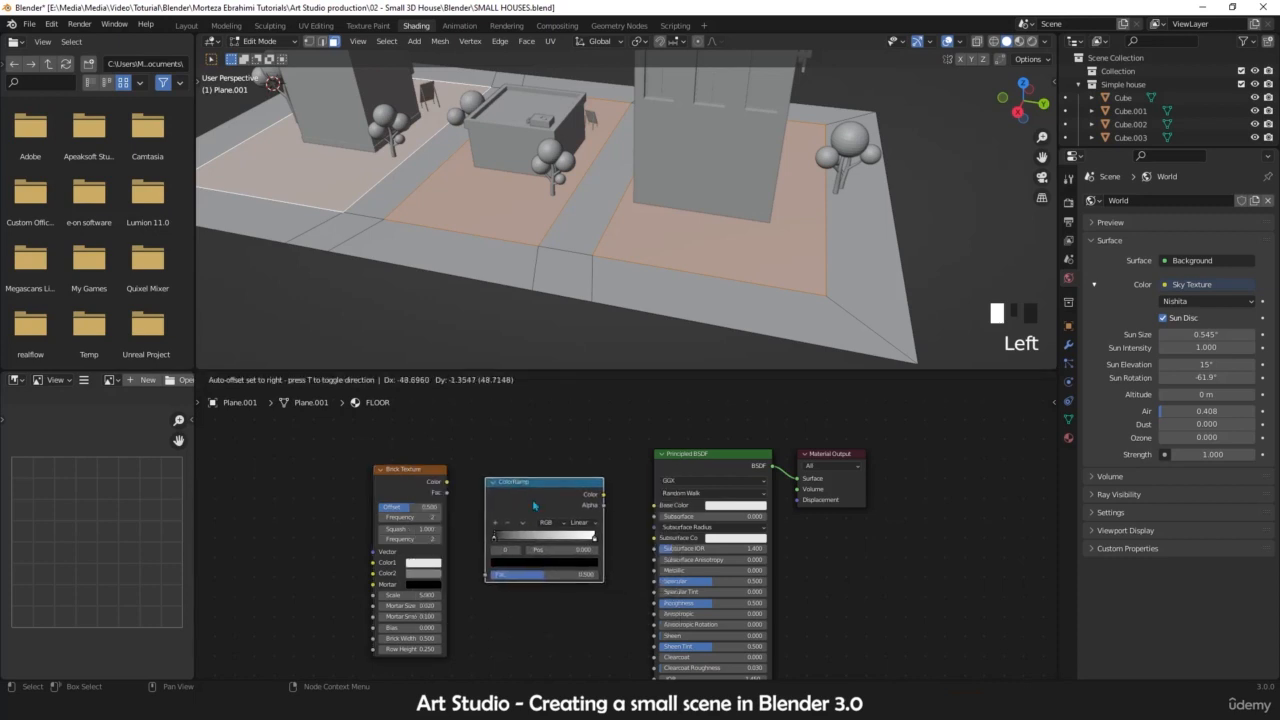
click(478, 500)
- Link the Brick Texture's Color to the ColorRamp's Fac, and the ColorRamp's Color to the Principled BSDF's Base Color and Normal
drag(448, 483, 486, 576)
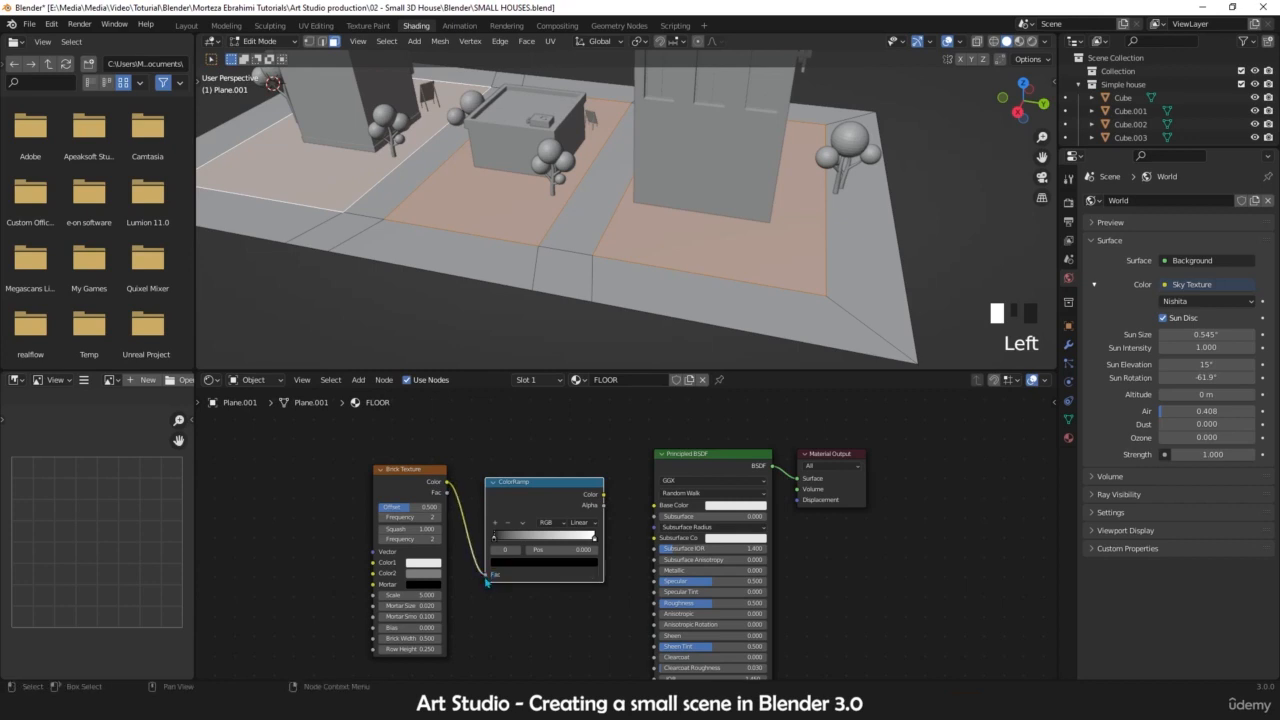
drag(603, 496, 657, 505)
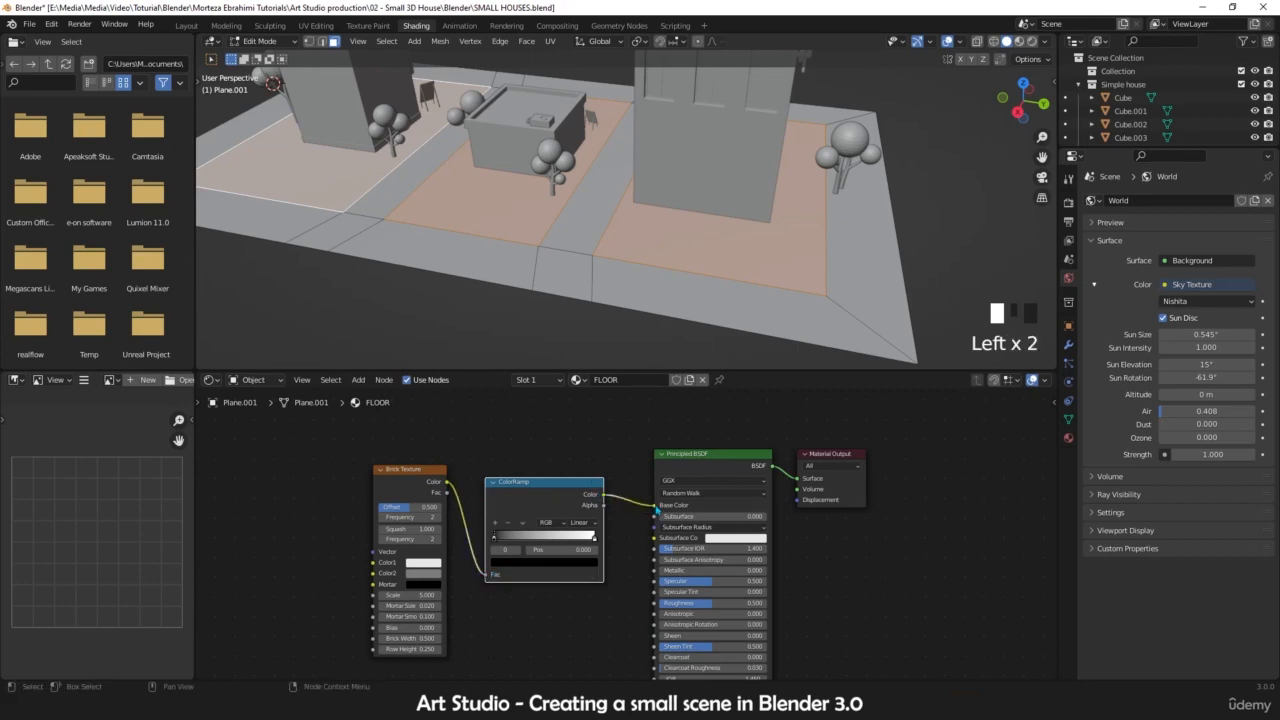
scroll(575, 470, down, 3)
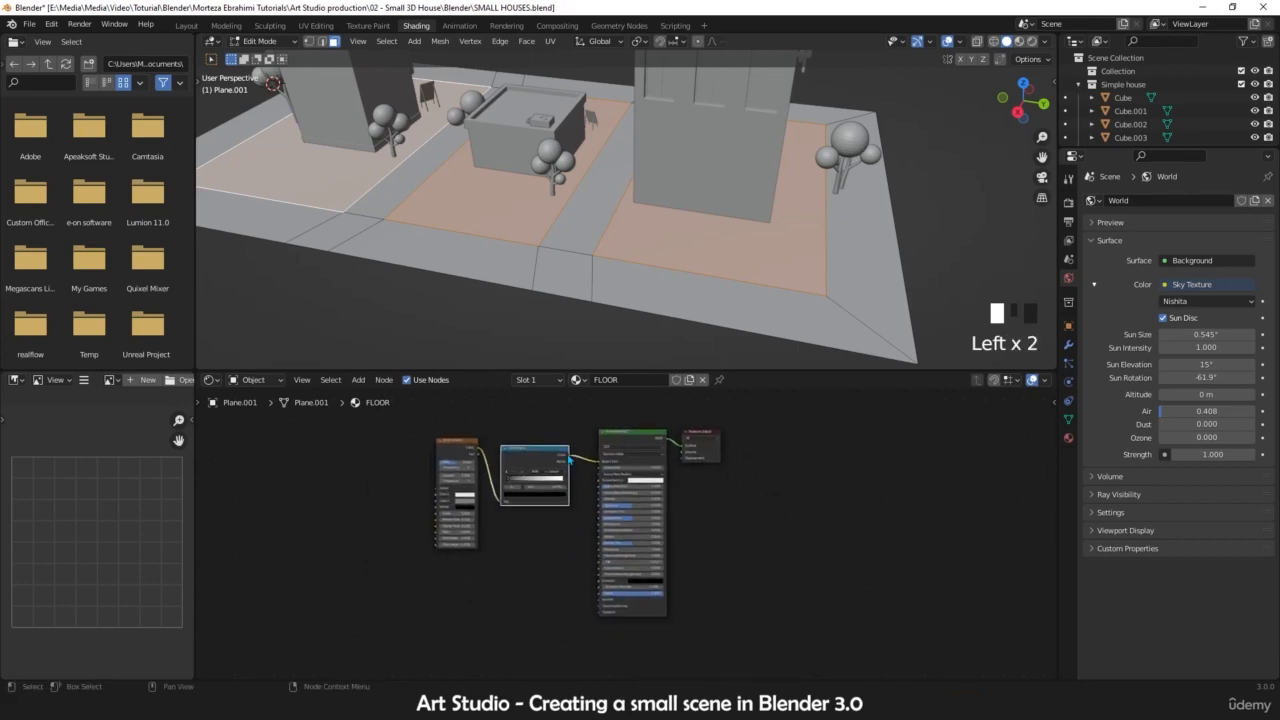
drag(569, 458, 603, 604)
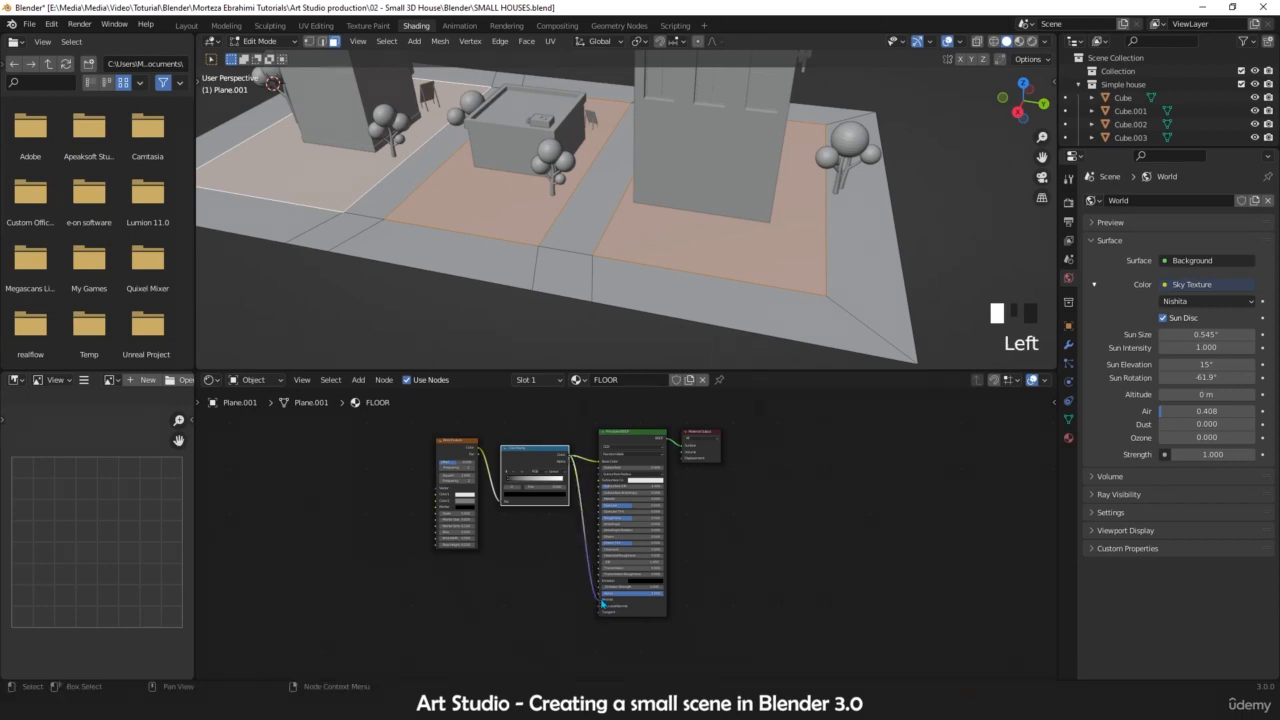
- Insert a Bump node into the link to the Principled BSDF's Normal, with the ColorRamp's Color feeding its Height input
scroll(603, 604, up, 5)
key(shift+a)
click(568, 484)
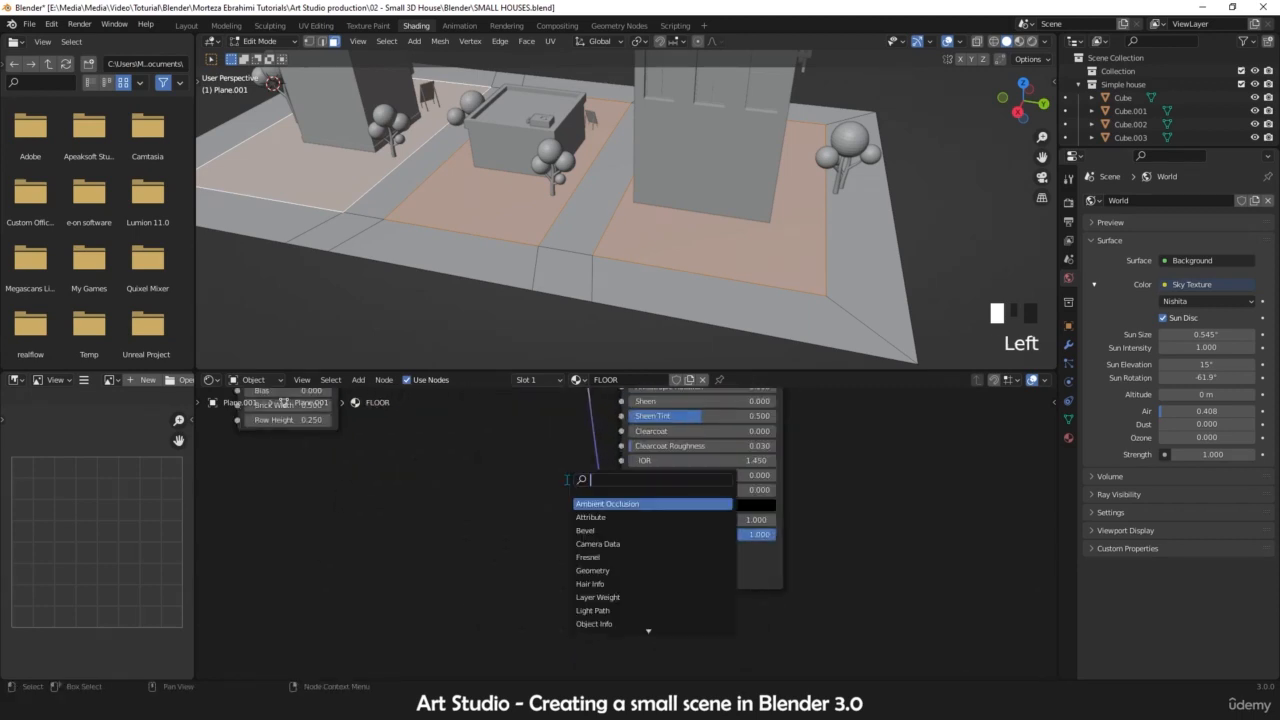
text(BUM)
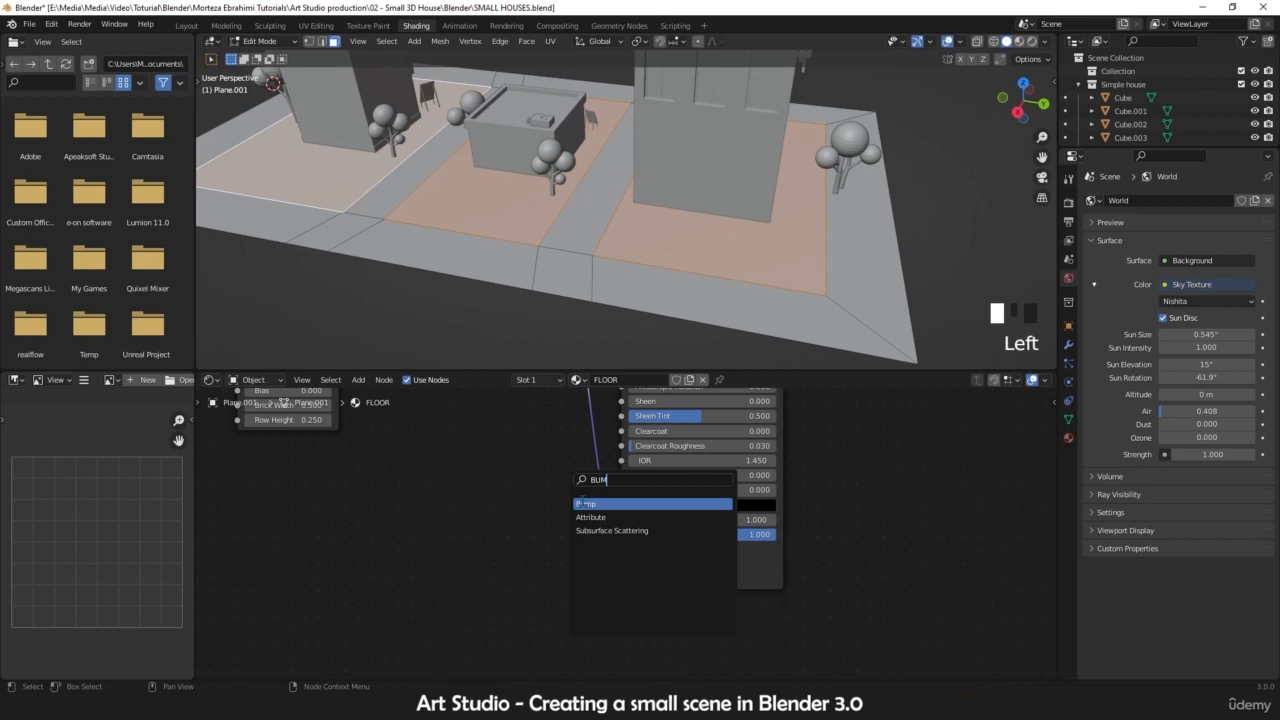
click(581, 503)
click(590, 512)
drag(608, 549, 607, 531)
scroll(629, 536, up, 2)
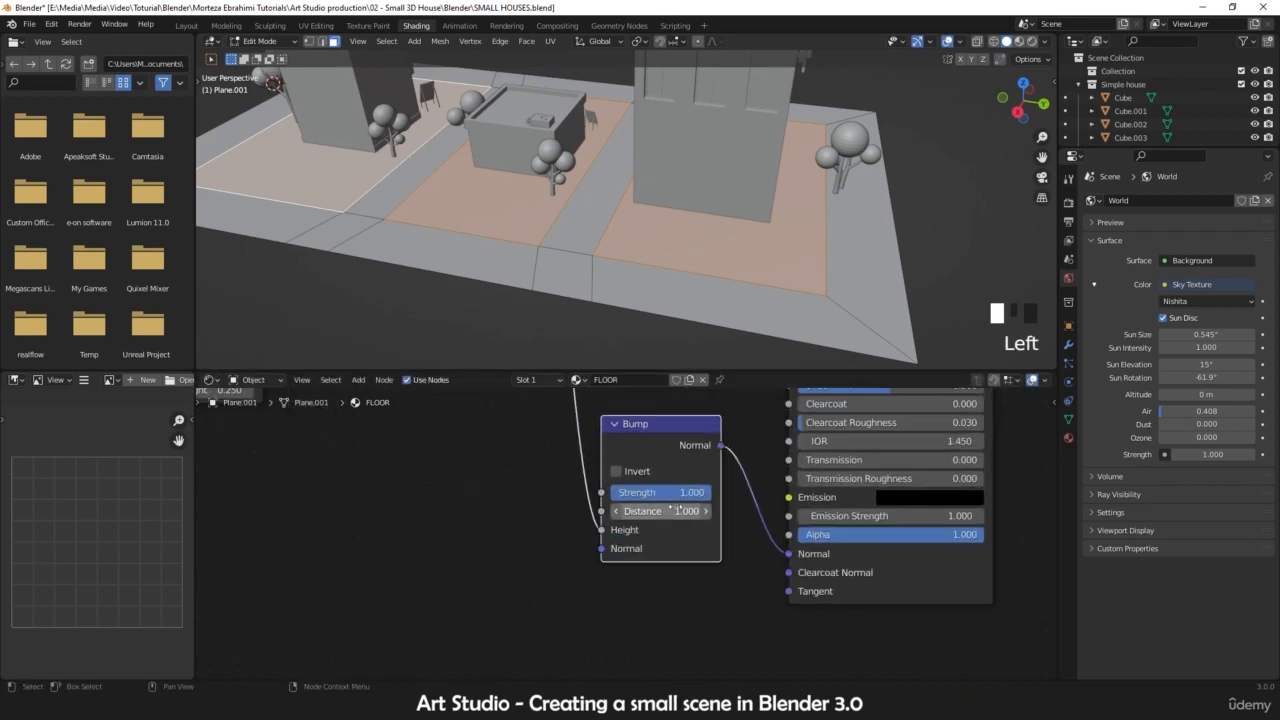
- Switch the 3D viewport to Material Preview shading and view the brick pattern on the ground plane
scroll(482, 517, down, 7)
scroll(490, 500, up, 3)
mouse_move(477, 420)
middle_down()
mouse_move(526, 560)
mouse_move(579, 625)
middle_up()
key(z)
click(603, 291)
key(z)
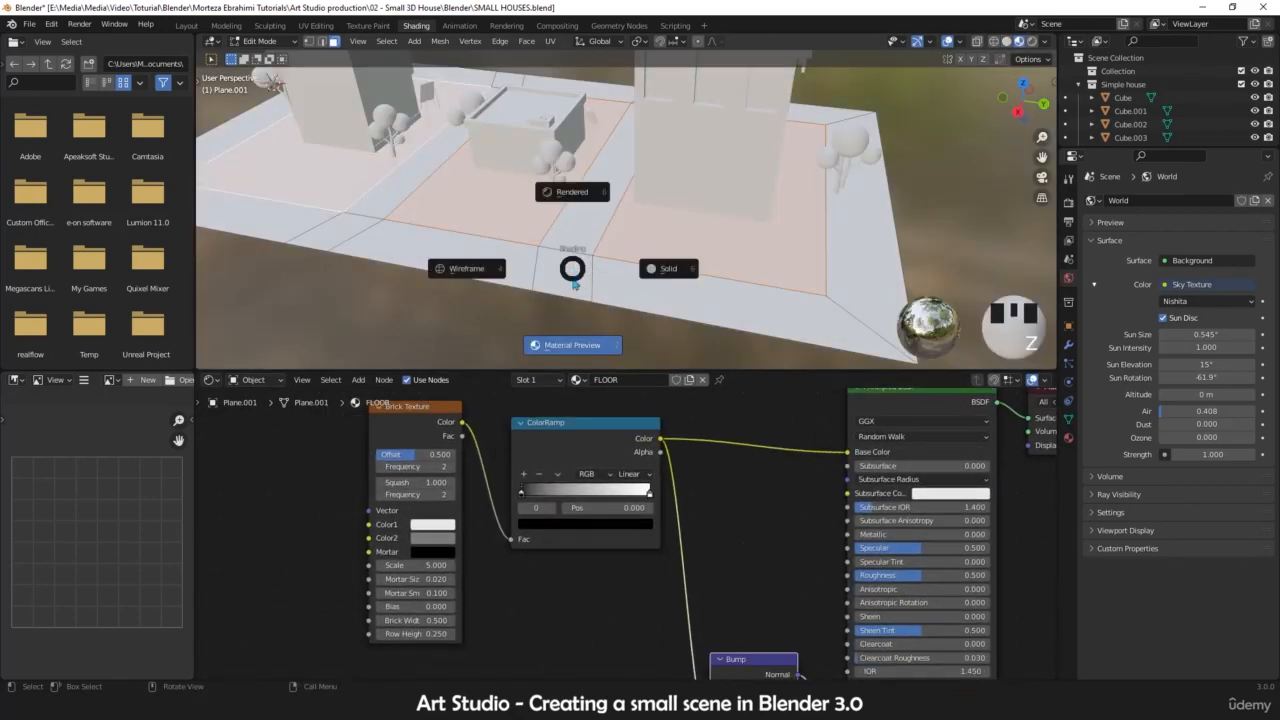
click(572, 345)
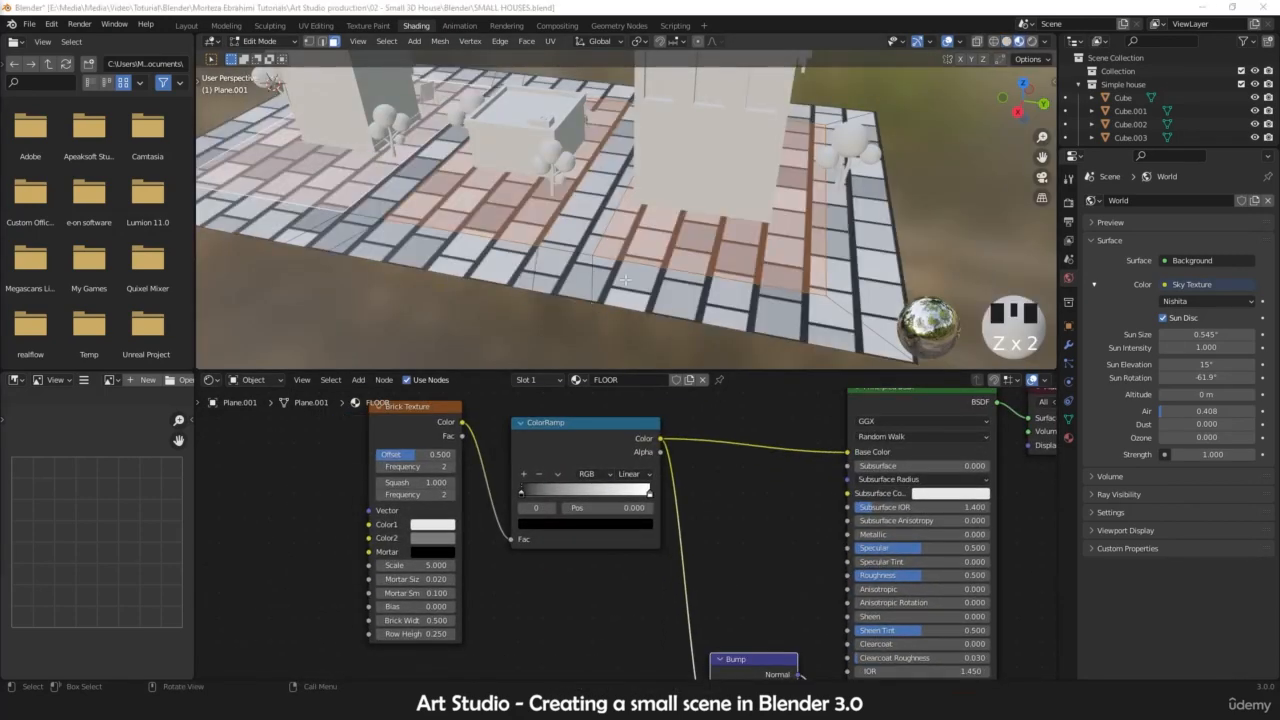
scroll(621, 268, up, 3)
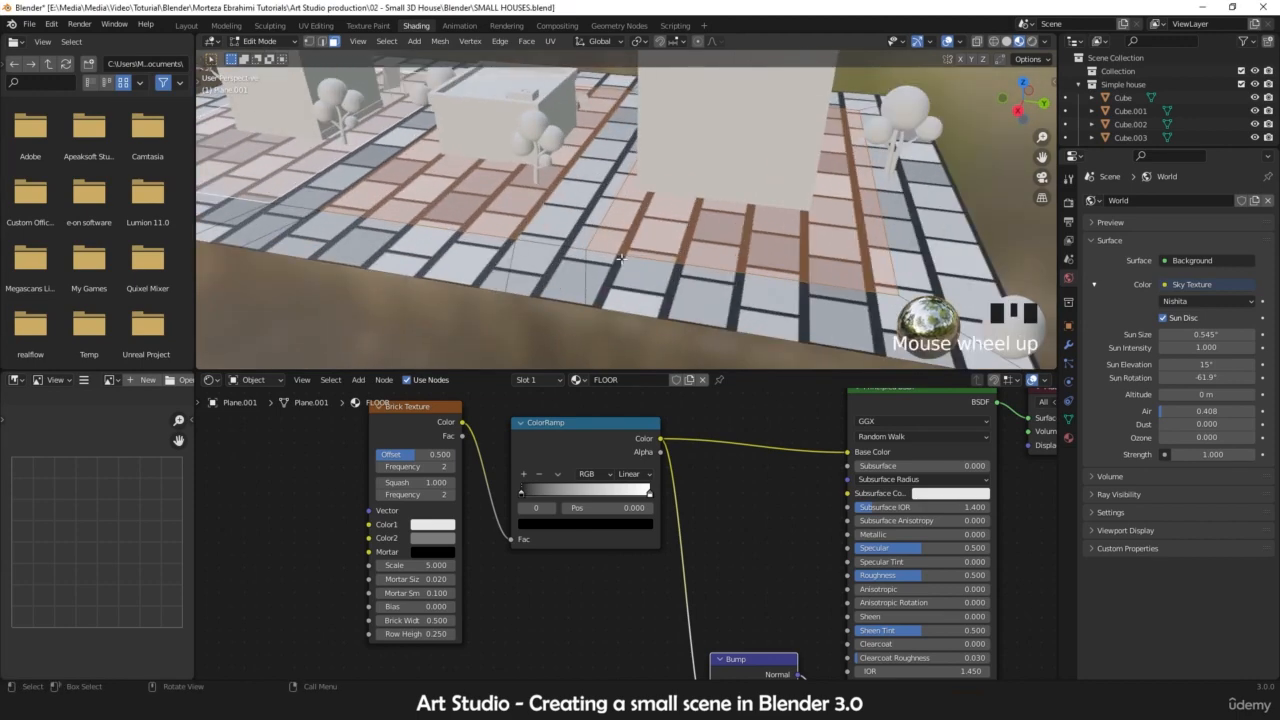
shift+middle_drag(571, 248, 600, 241)
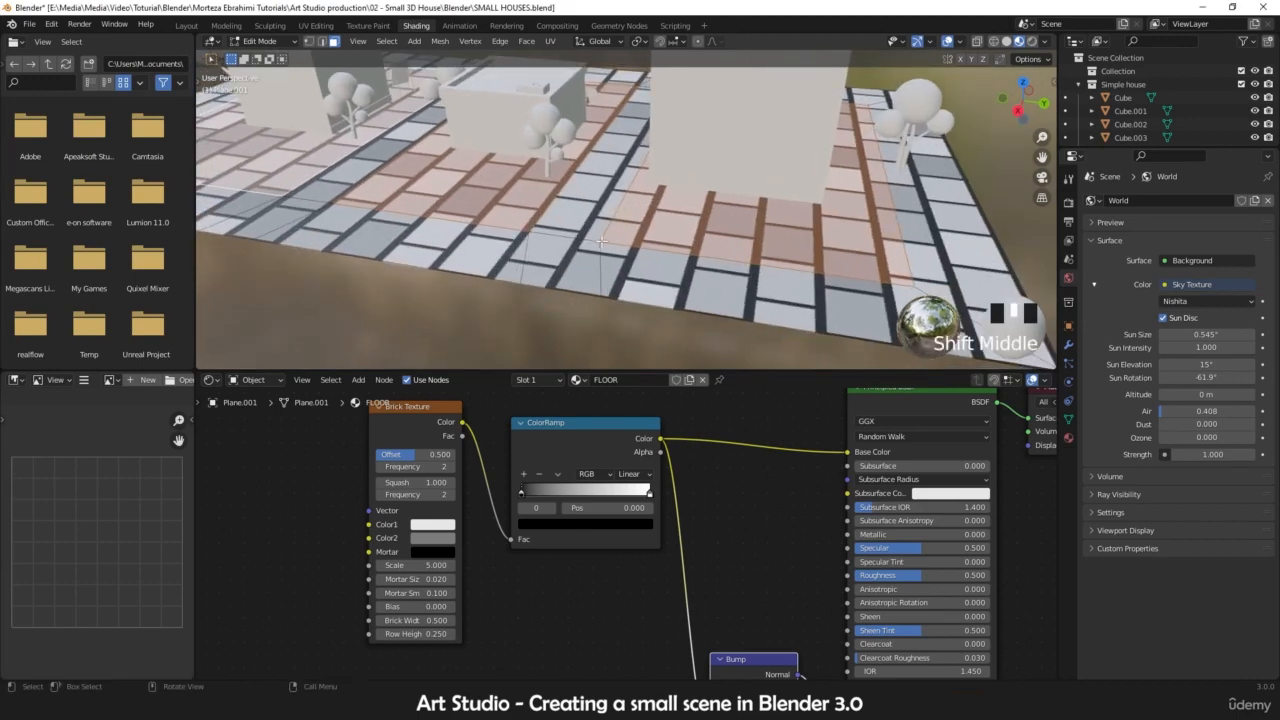
- Set the Brick Texture's Scale to 16
scroll(555, 586, up, 2)
middle_drag(555, 586, 606, 561)
scroll(628, 592, up, 2)
scroll(585, 575, up, 1)
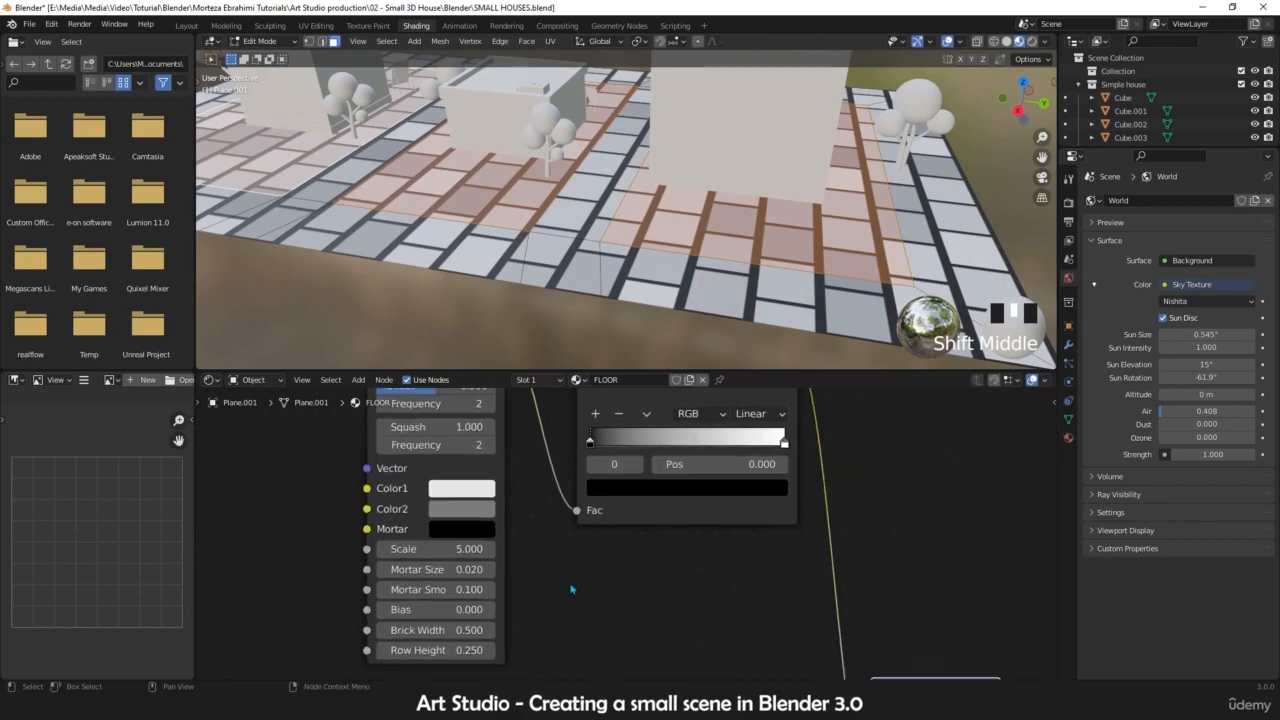
drag(427, 549, 640, 549)
scroll(602, 250, up, 2)
mouse_move(602, 250)
middle_down()
mouse_move(615, 252)
mouse_move(580, 257)
middle_up()
- Set the ColorRamp's interpolation to Constant and move its white stop to position 0.486
scroll(620, 500, up, 3)
middle_drag(612, 462, 472, 585)
click(648, 519)
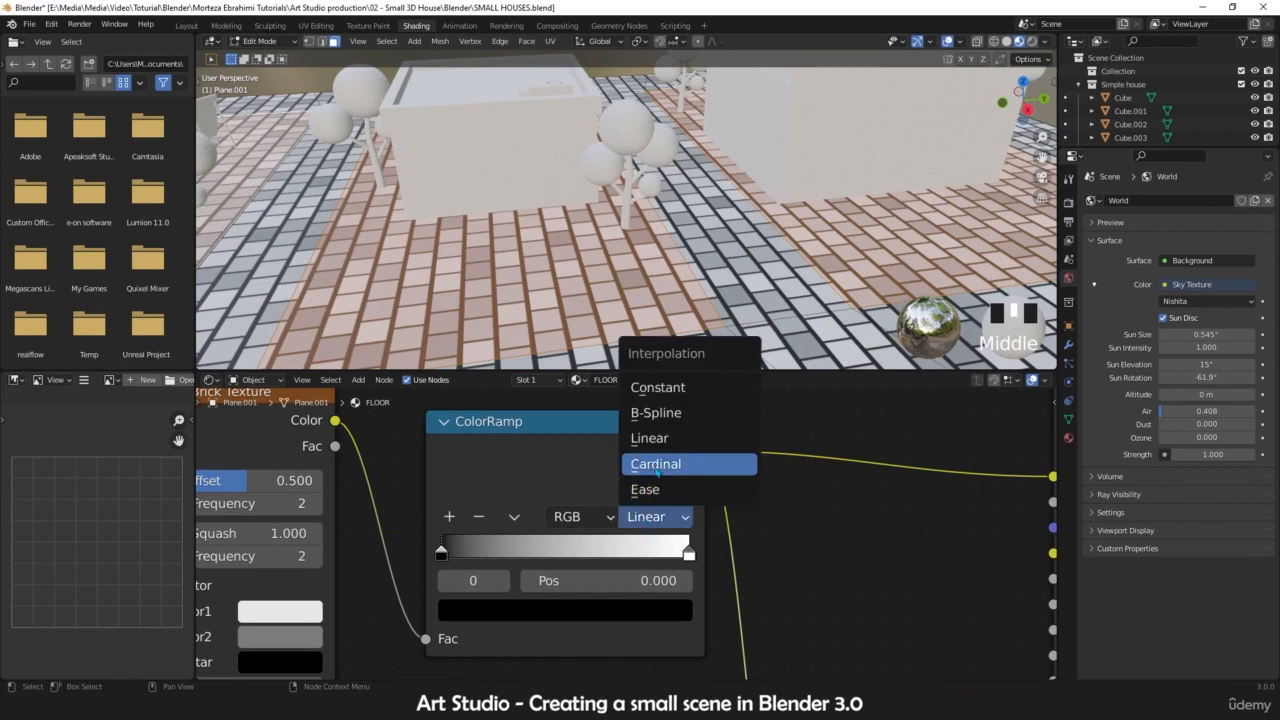
click(669, 390)
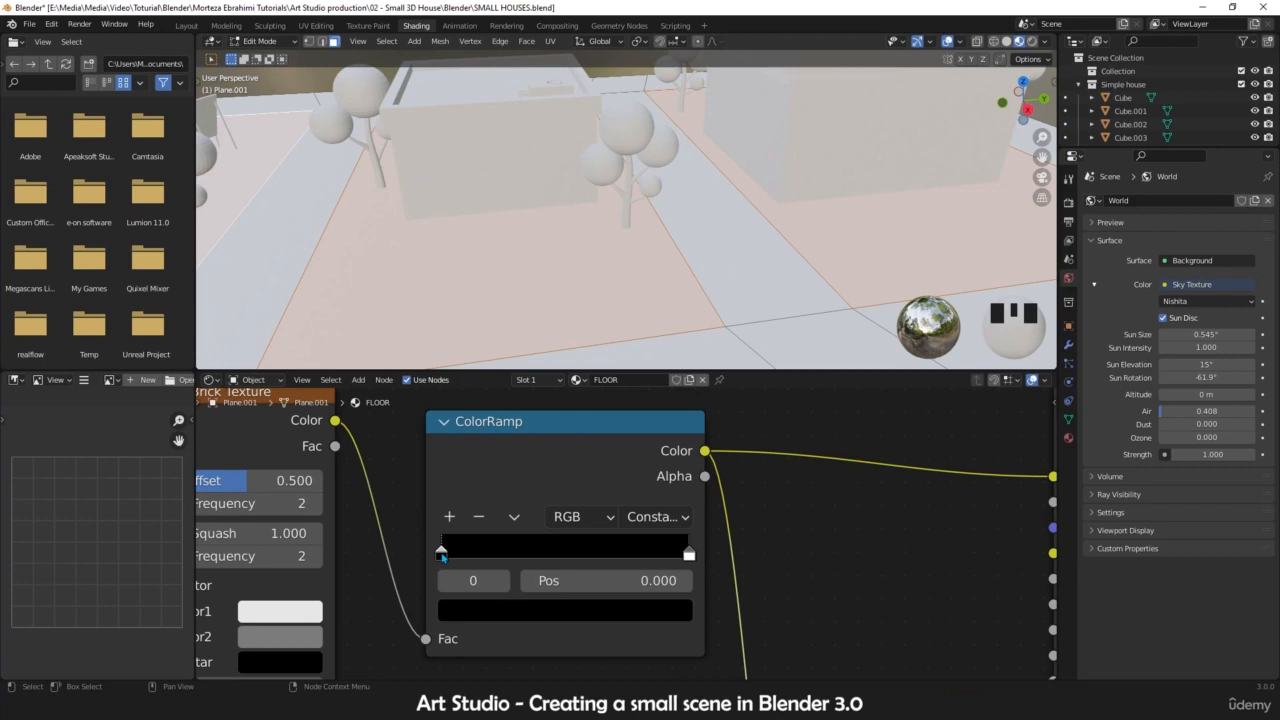
drag(442, 557, 596, 556)
drag(687, 556, 561, 556)
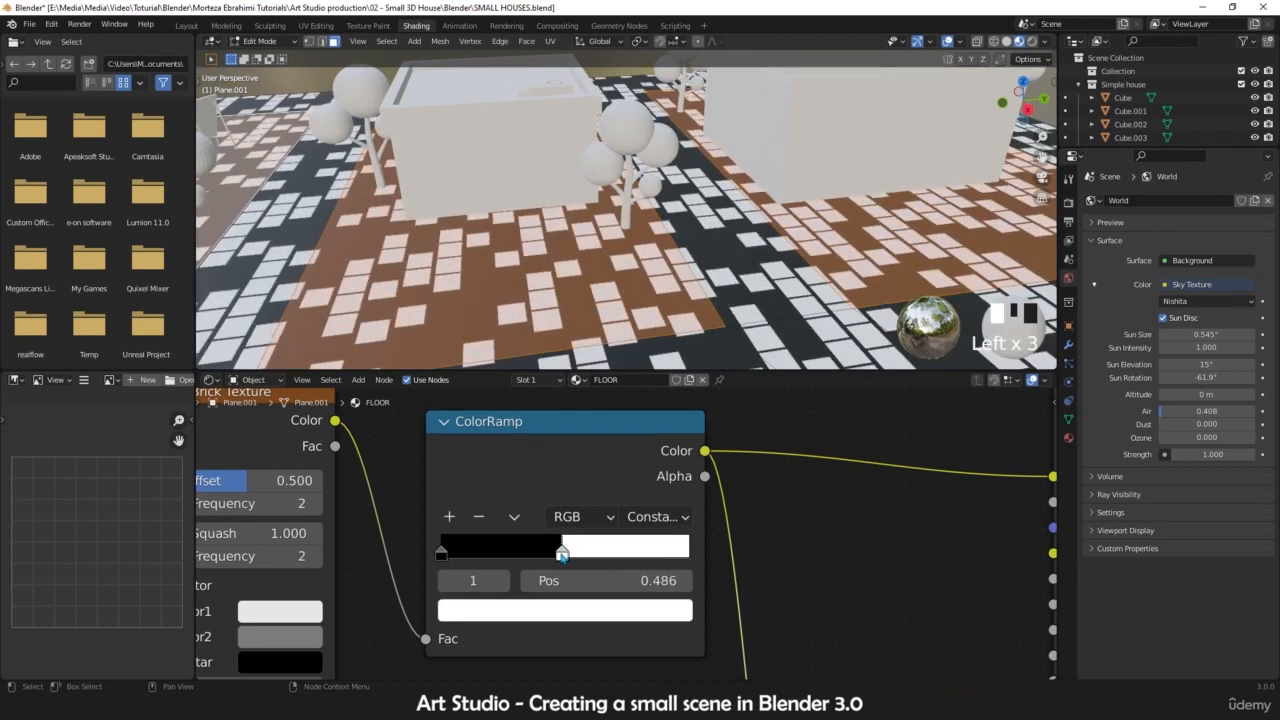
- Lighten the ColorRamp's black stop to a very dark grey
shift+middle_drag(613, 316, 598, 362)
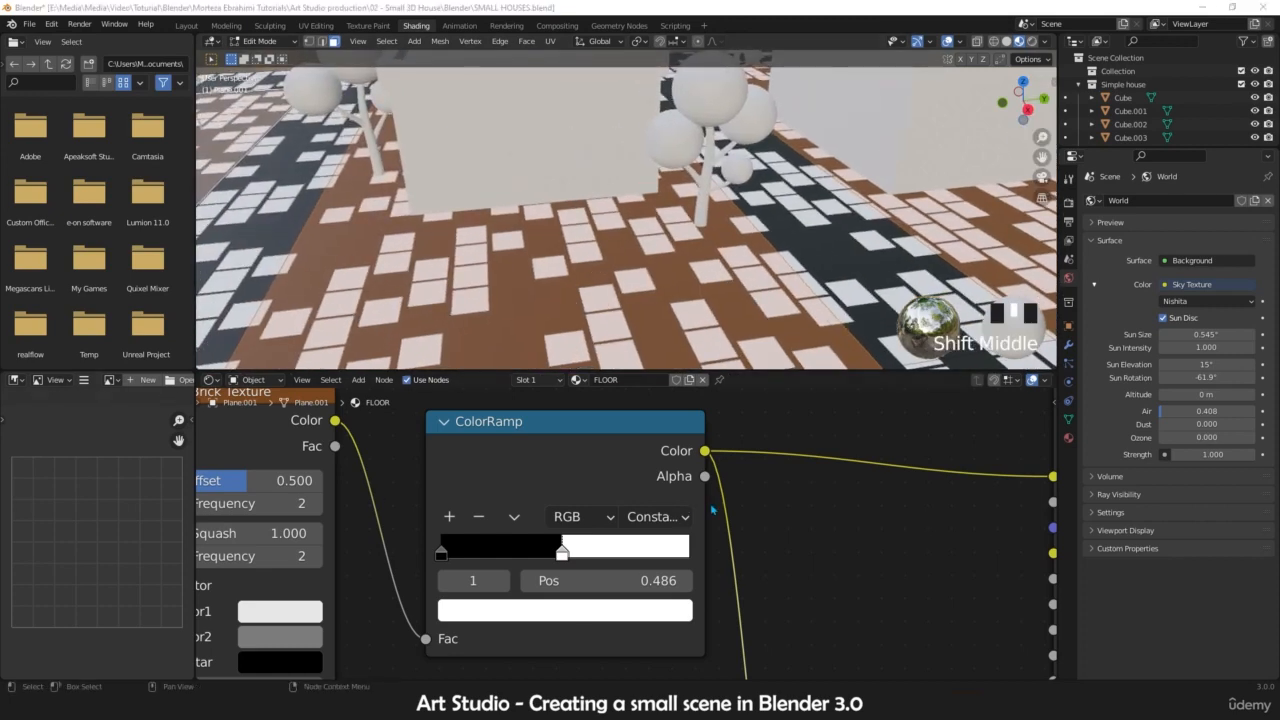
scroll(640, 518, up, 4)
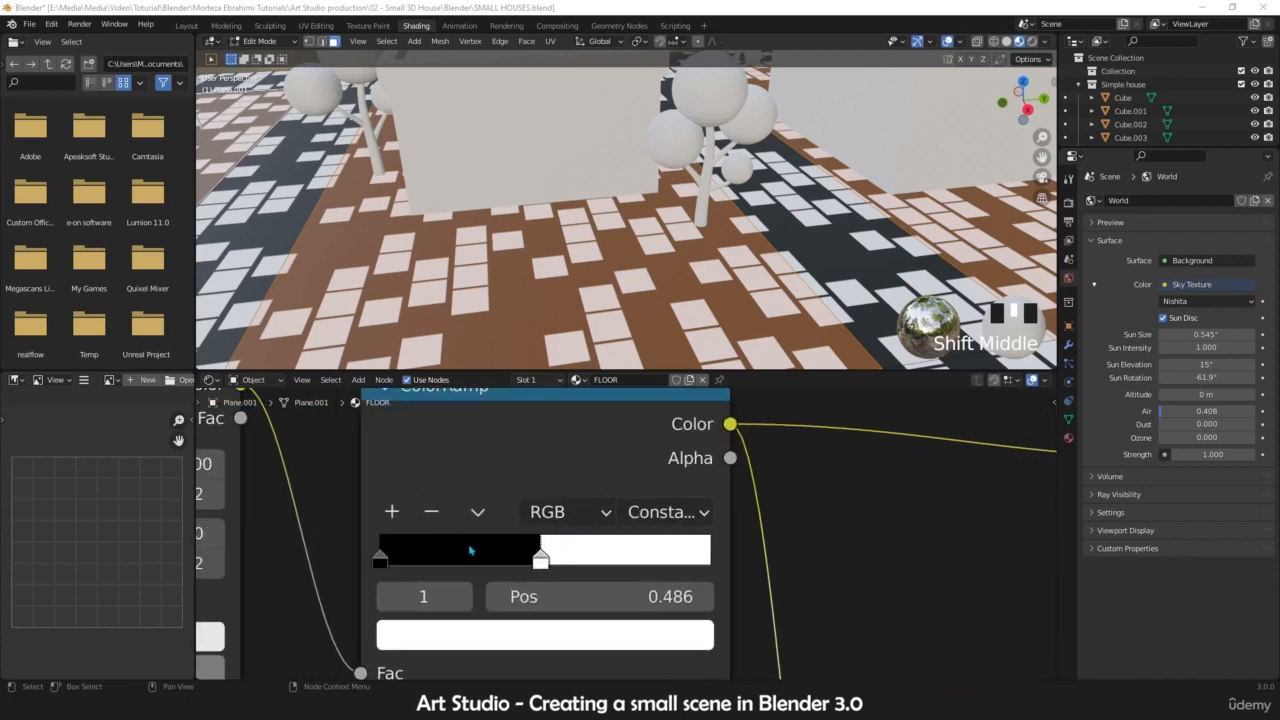
click(378, 560)
click(420, 630)
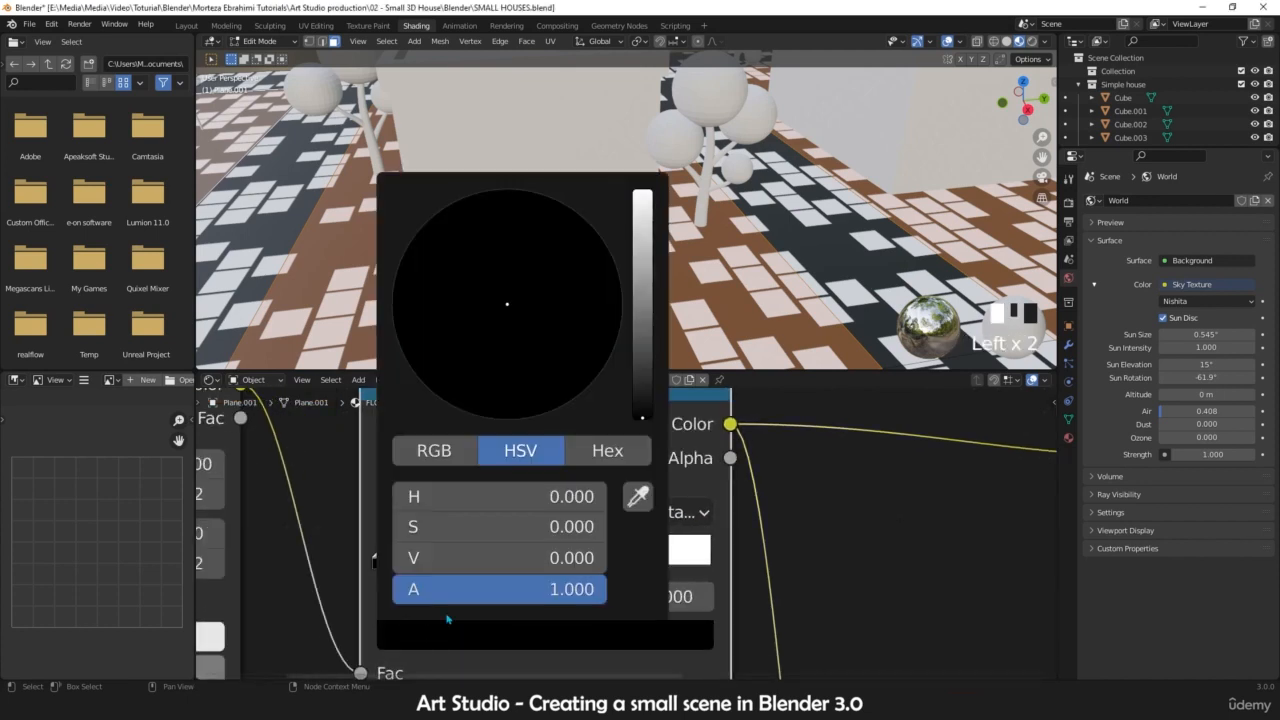
click(642, 401)
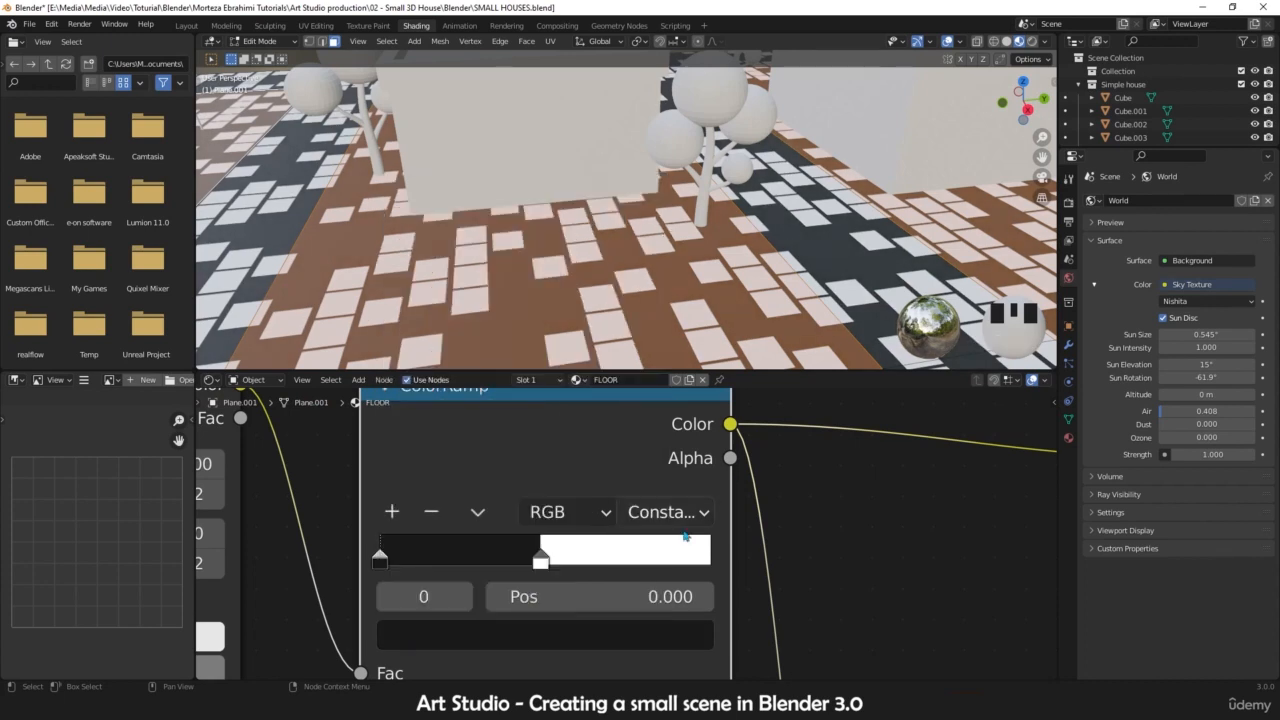
- Darken the ColorRamp's white stop to a medium grey and view the tiles up close
click(543, 563)
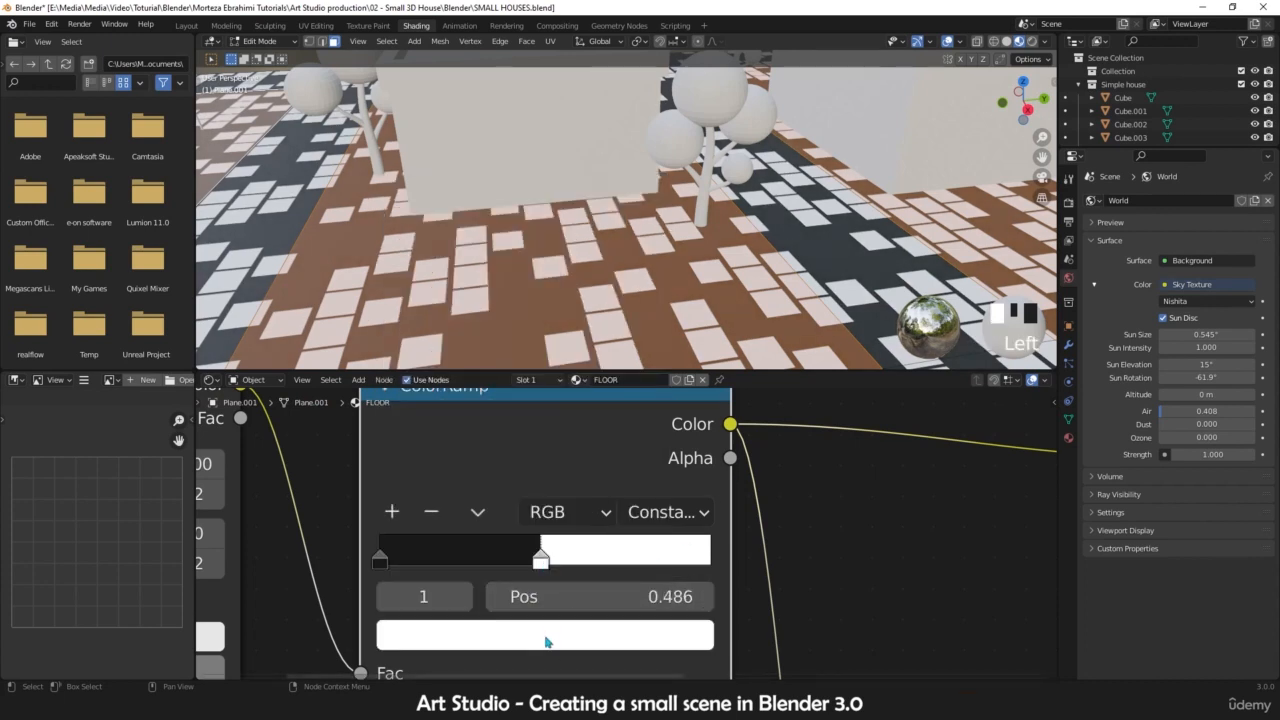
click(520, 635)
drag(645, 309, 642, 366)
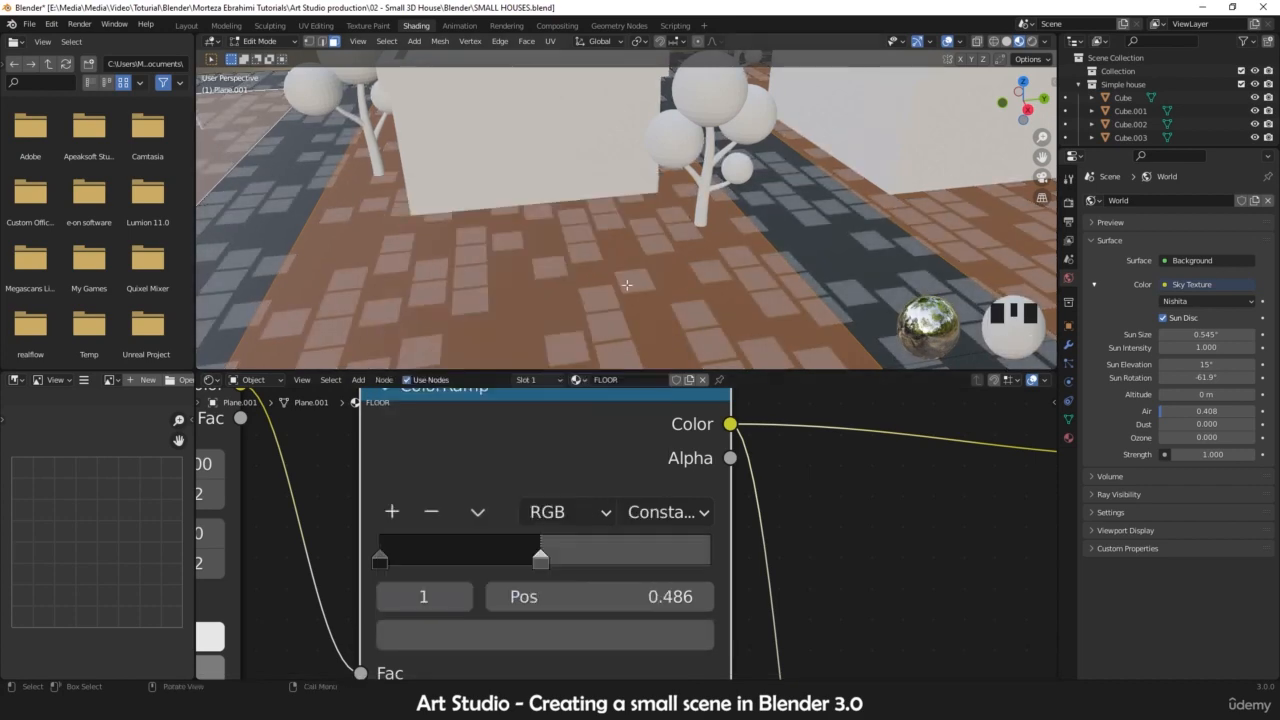
scroll(626, 285, up, 2)
shift+middle_drag(626, 285, 650, 215)
scroll(605, 257, up, 1)
- Try a Row Height of 0.38 on the Brick Texture and check the tile proportions on the ground
scroll(466, 471, down, 5)
middle_drag(466, 471, 572, 432)
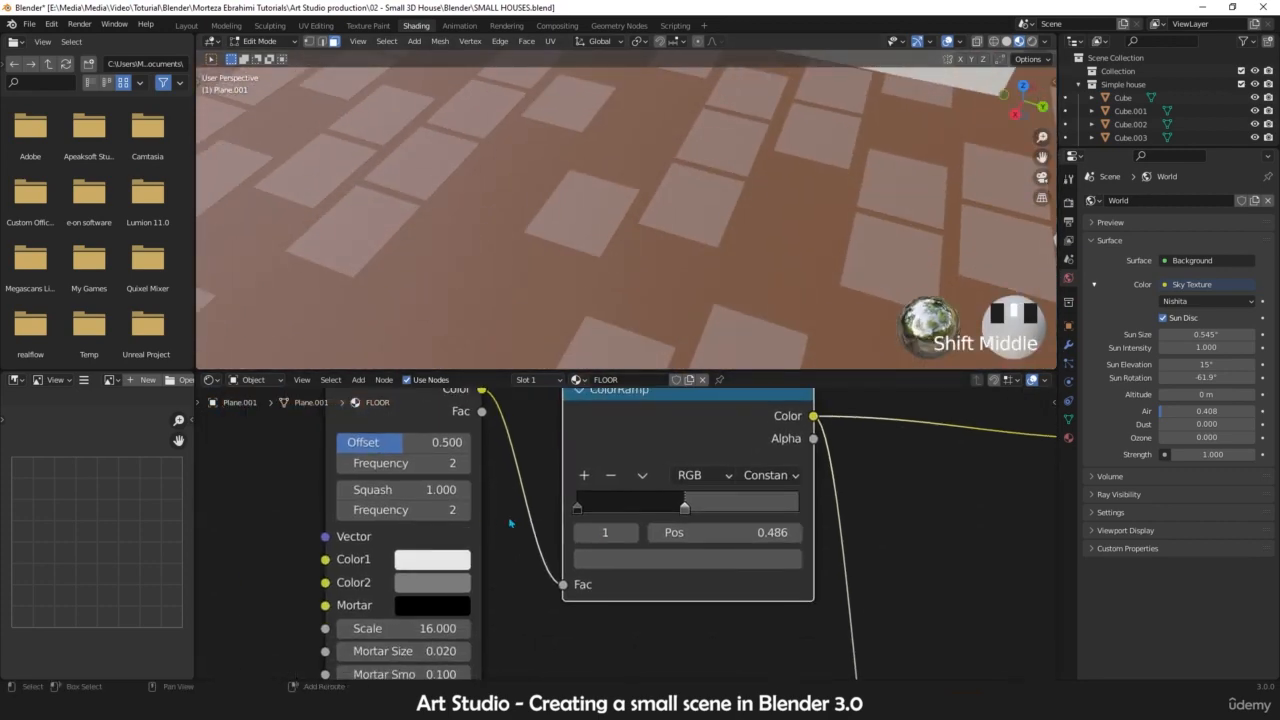
middle_drag(511, 523, 593, 487)
middle_drag(530, 224, 640, 190)
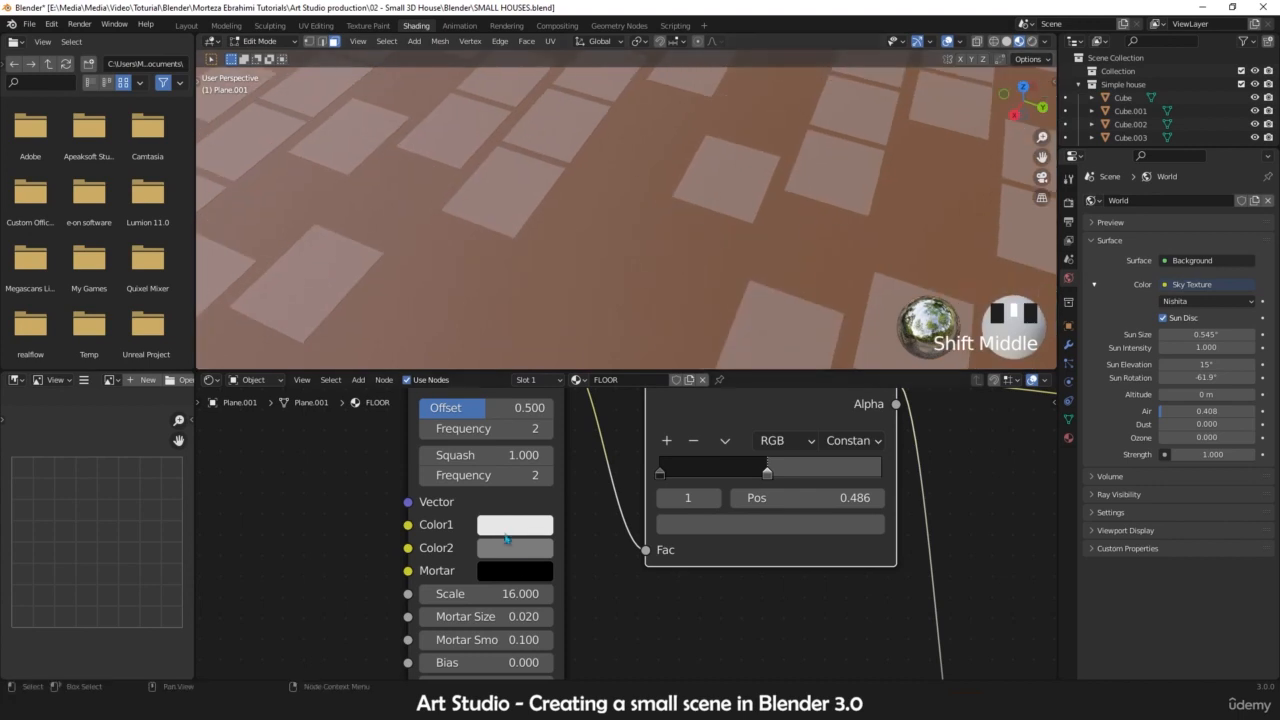
middle_drag(548, 577, 582, 502)
drag(520, 633, 576, 633)
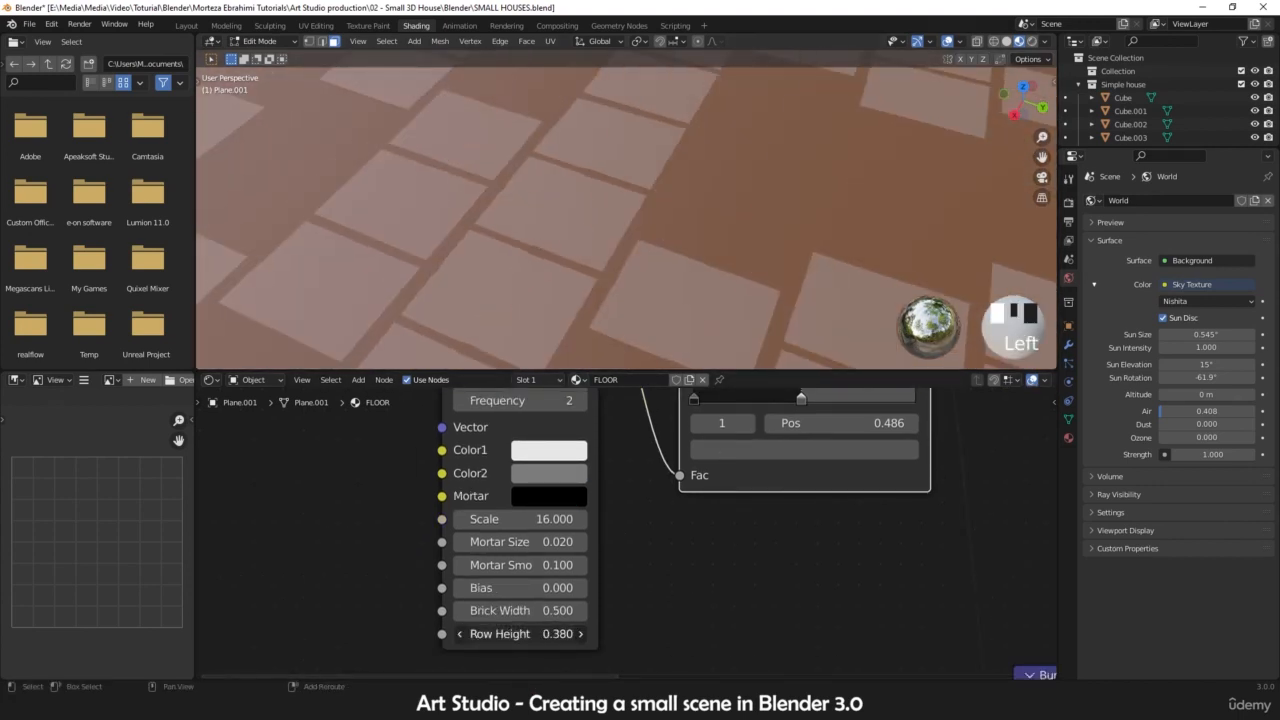
scroll(571, 274, down, 3)
scroll(549, 283, up, 1)
middle_drag(571, 274, 583, 306)
scroll(534, 352, up, 1)
scroll(583, 306, up, 2)
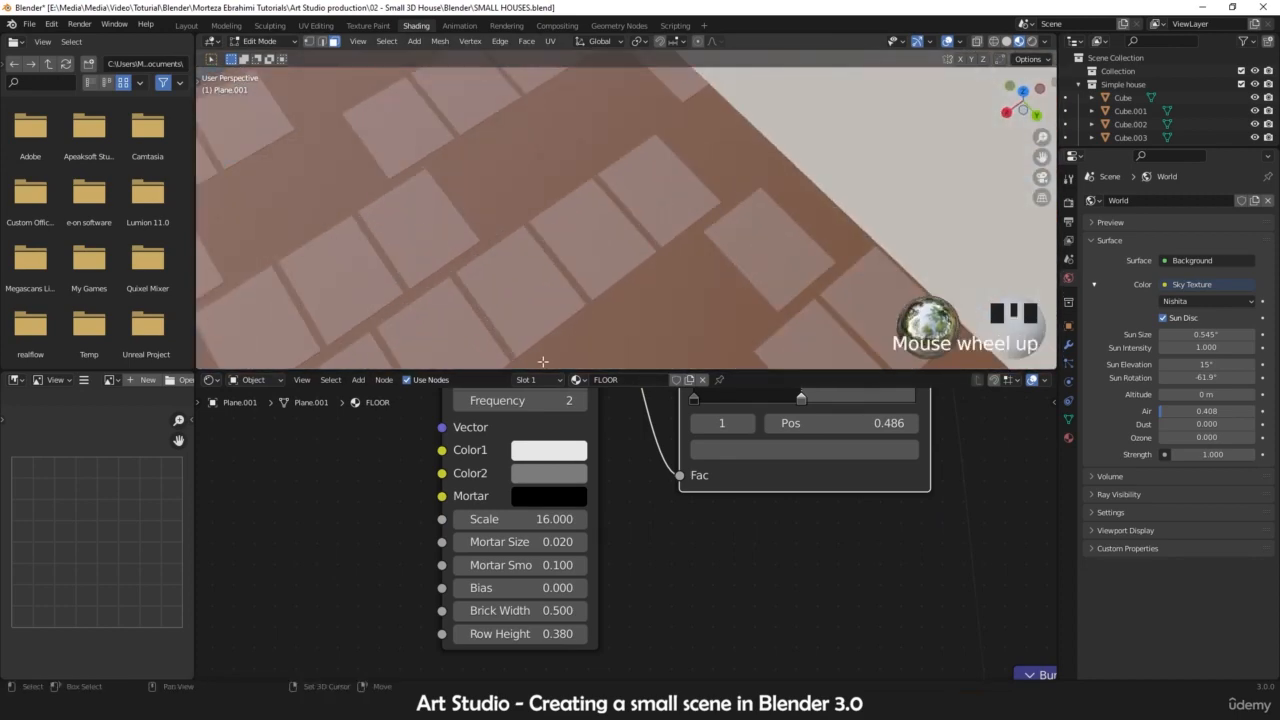
- Set the Brick Texture's Row Height to 0.5
shift+drag(560, 634, 570, 634)
click(537, 634)
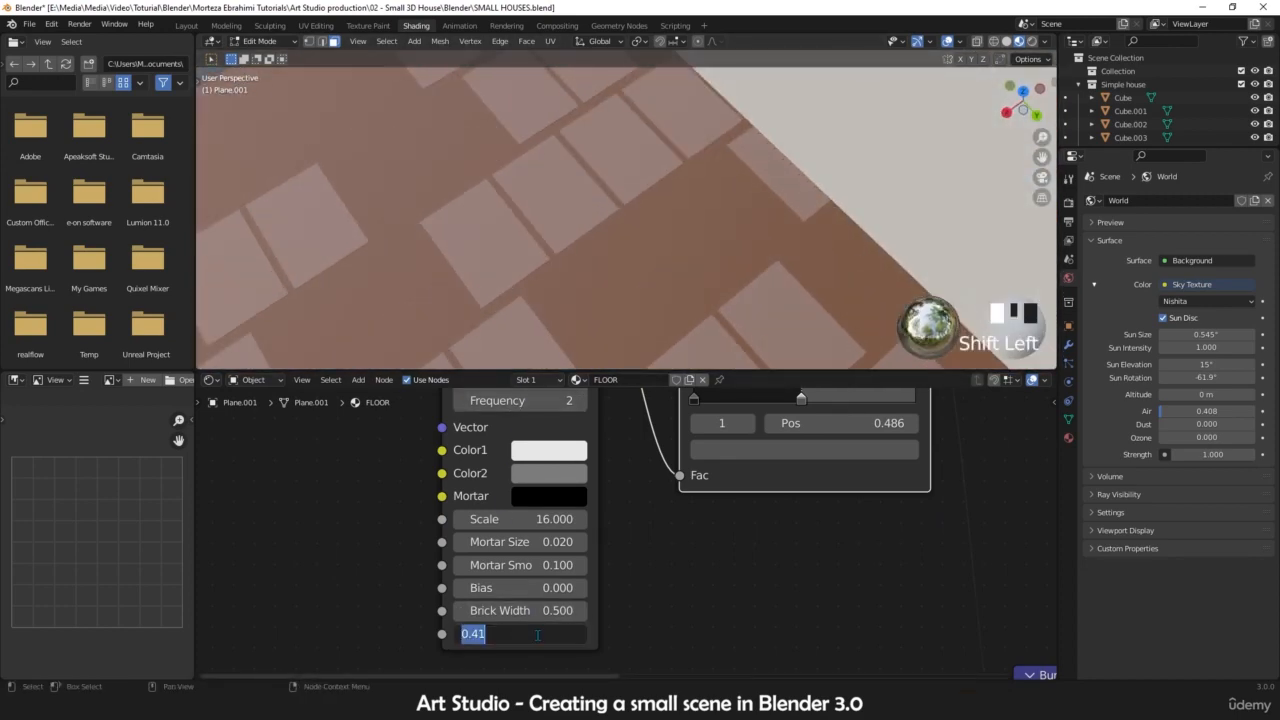
key(Return)
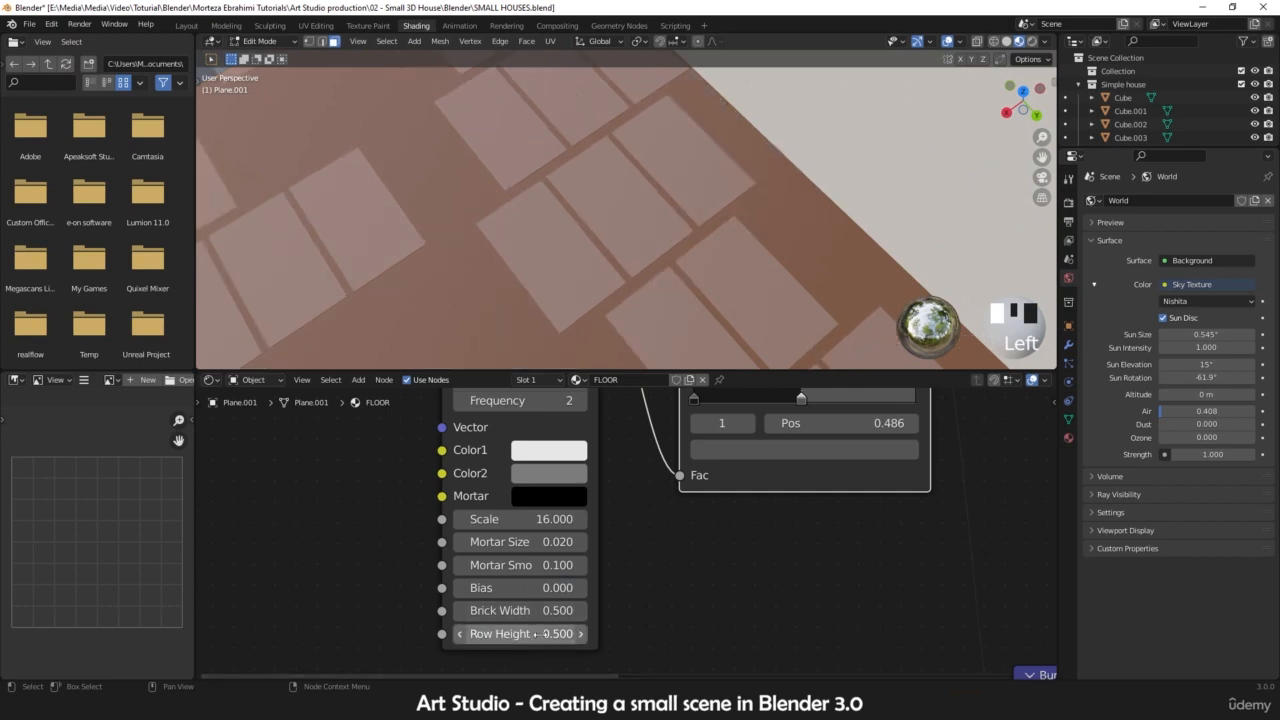
- Set the Brick Texture's Row Height to 0.3 and check the tile proportions on the ground
mouse_move(539, 635)
mouse_down()
mouse_move(500, 635)
mouse_move(549, 635)
mouse_move(537, 635)
mouse_up()
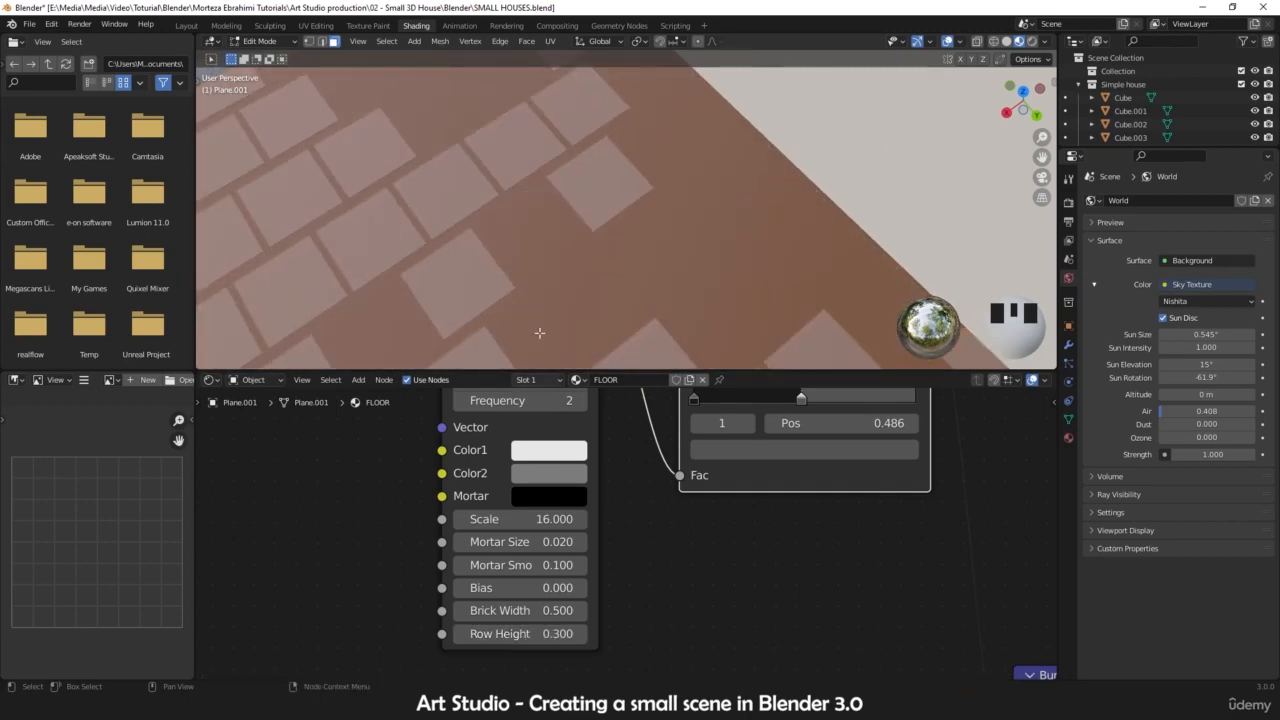
scroll(537, 331, down, 5)
mouse_move(537, 331)
shift+middle_down()
mouse_move(497, 349)
mouse_move(528, 311)
shift+middle_up()
scroll(528, 311, up, 2)
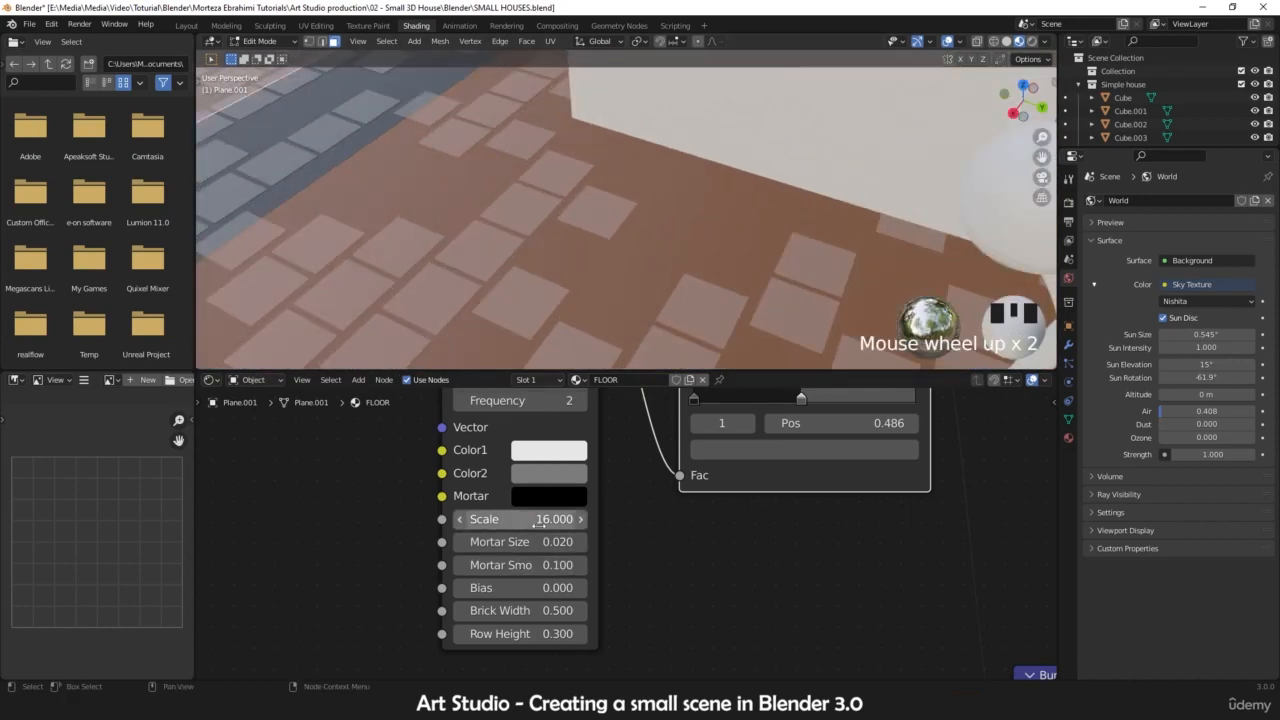
- Set the Brick Texture's Scale to 13 and check the tile size around the trees and buildings
click(539, 522)
text(13)
key(Return)
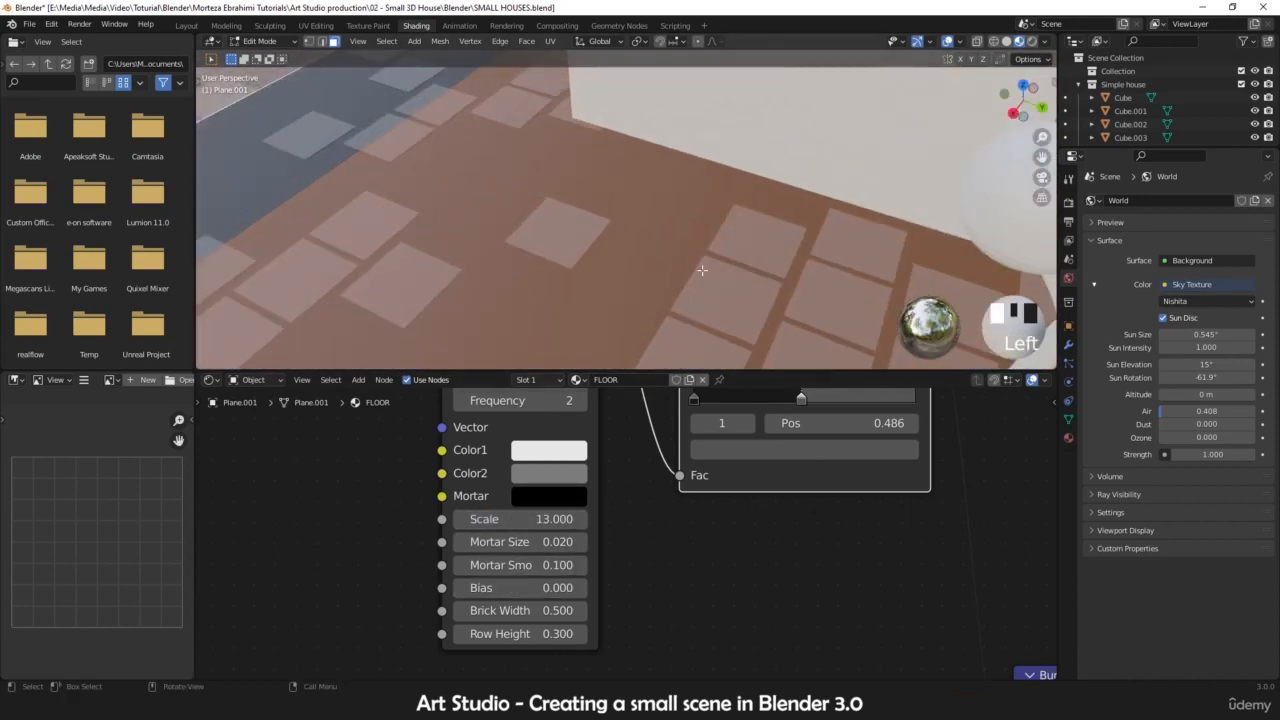
scroll(670, 251, down, 4)
shift+middle_drag(678, 264, 621, 265)
scroll(560, 339, up, 4)
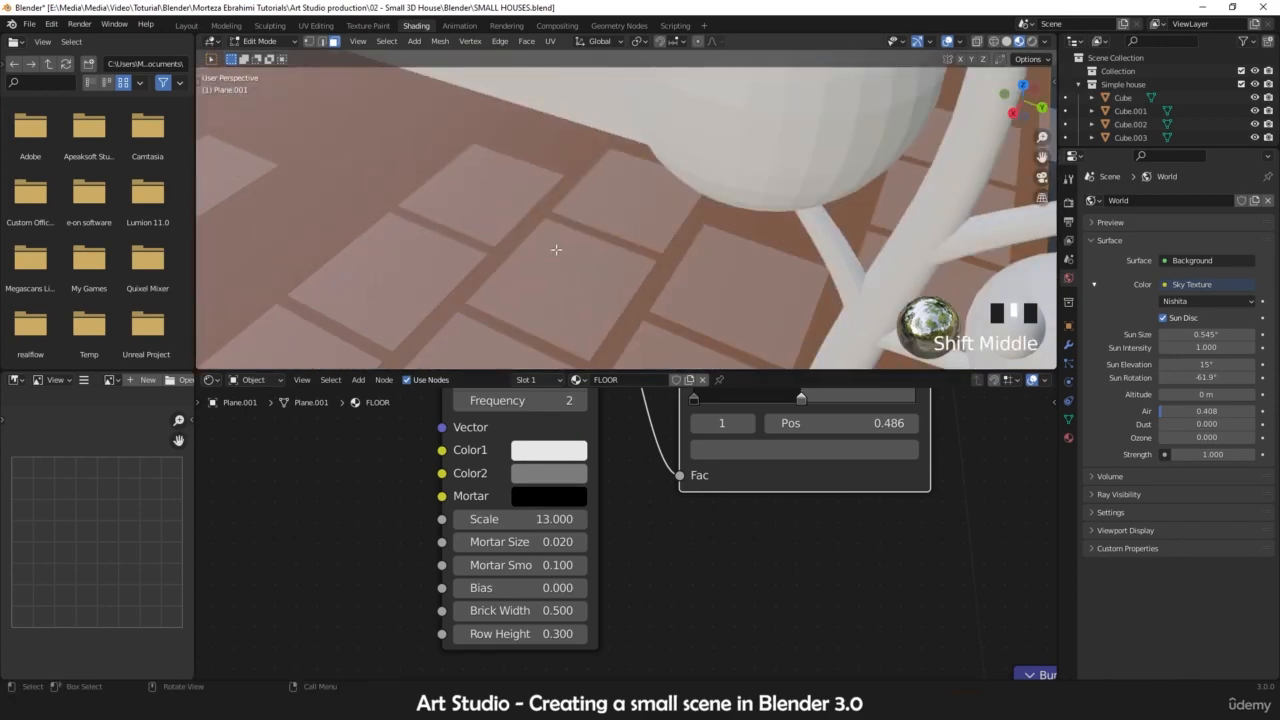
scroll(548, 252, up, 1)
scroll(528, 234, down, 2)
middle_drag(528, 234, 578, 237)
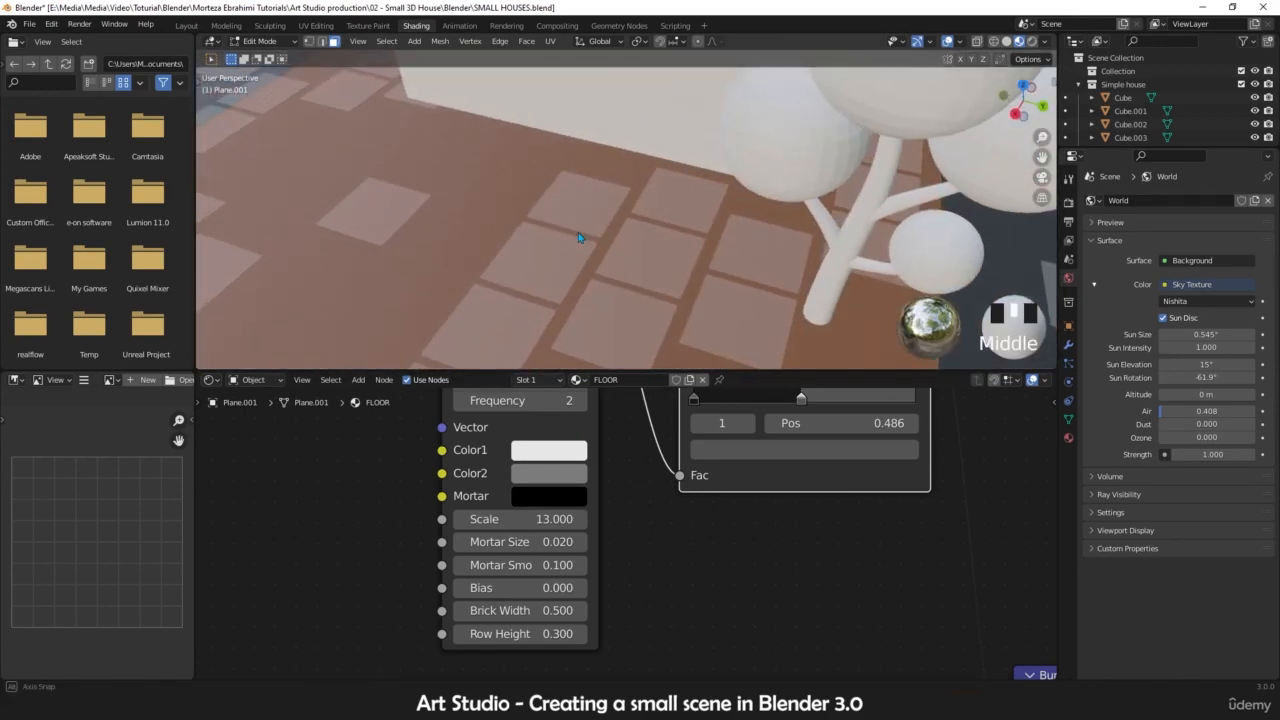
scroll(500, 541, up, 1)
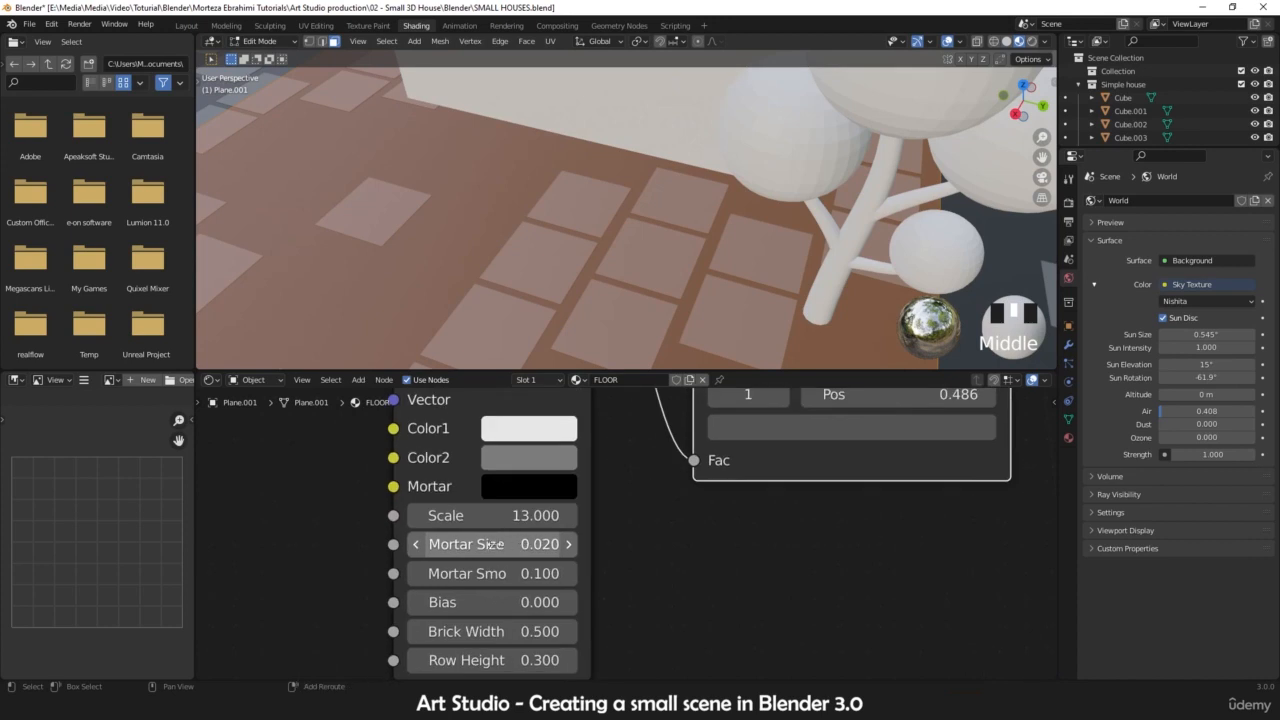
- Try a Mortar Size of 0.005 on the Brick Texture and check the joints between the tiles
mouse_move(495, 544)
shift+mouse_down()
mouse_move(540, 544)
mouse_move(476, 544)
shift+mouse_up()
click(496, 544)
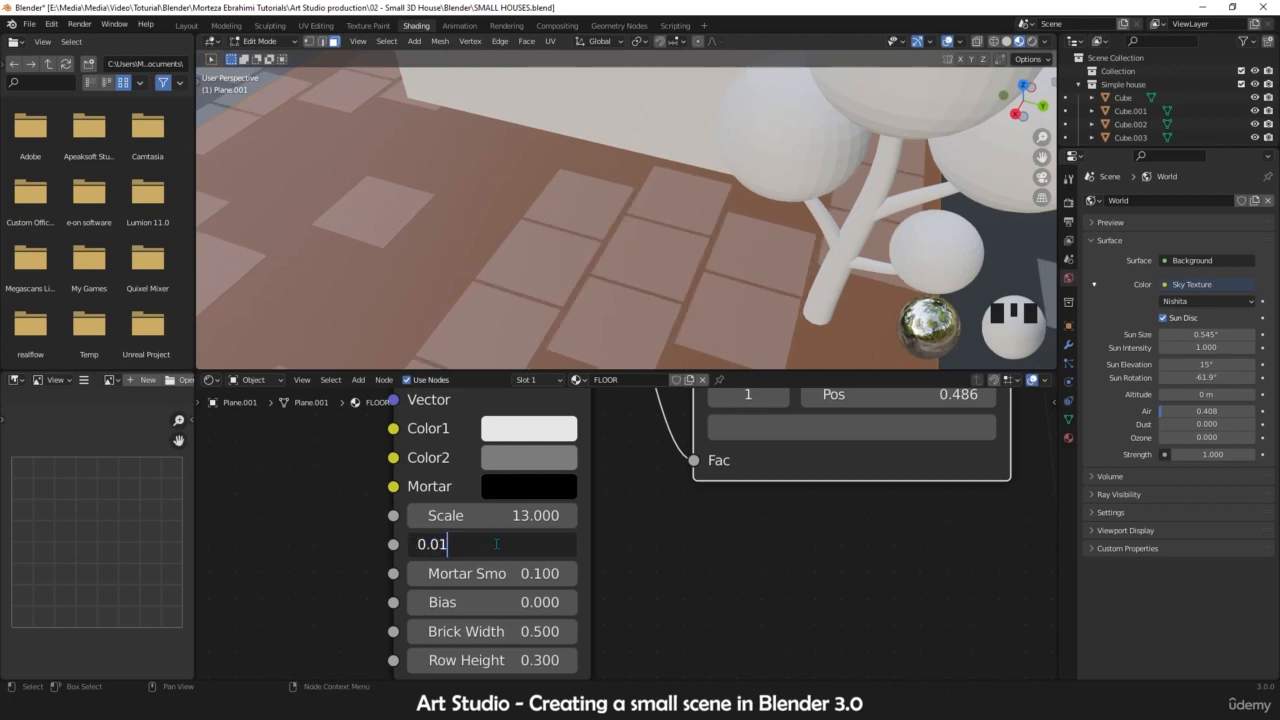
text(0.005)
key(Return)
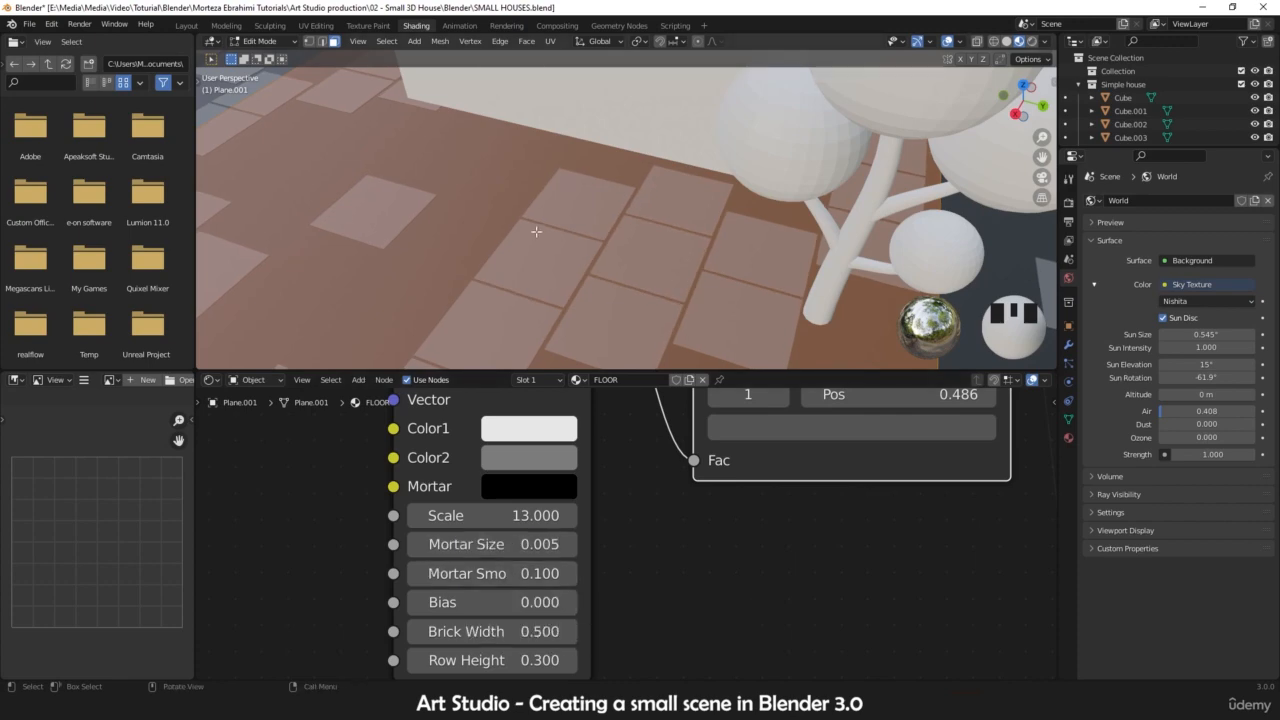
scroll(553, 249, down, 4)
scroll(553, 249, up, 5)
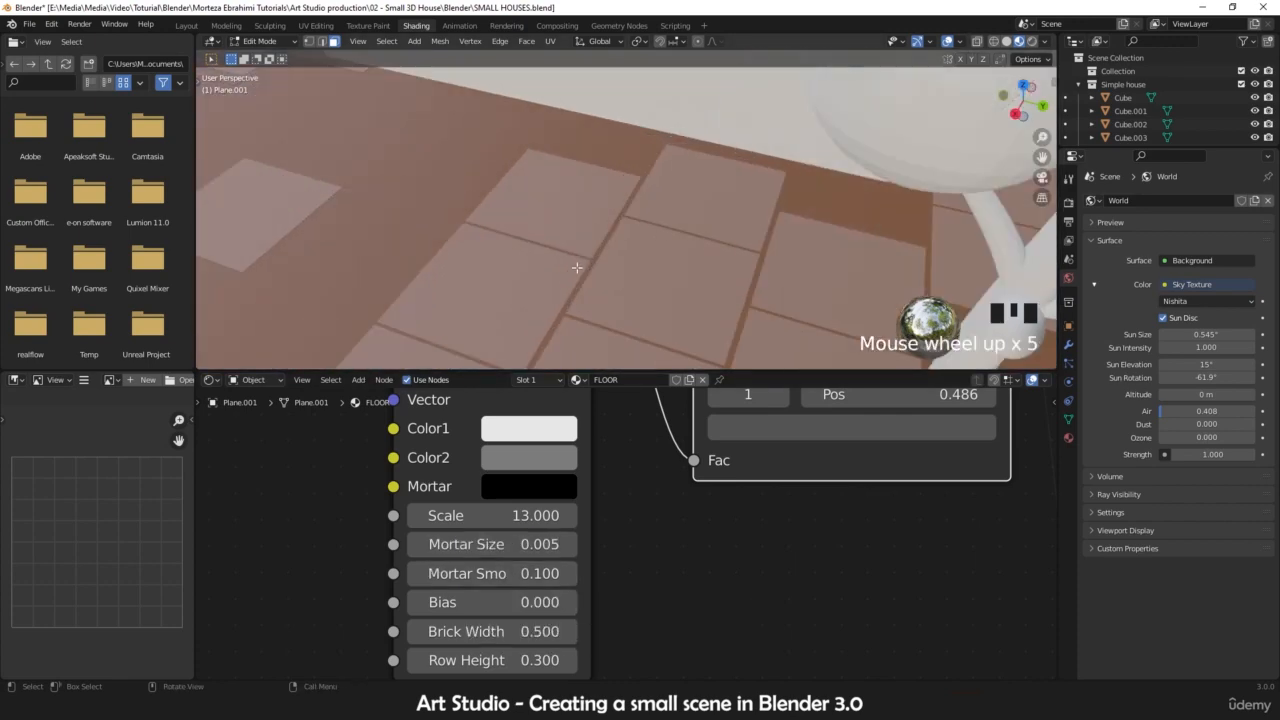
- Set the Brick Texture's Mortar Size to 0.003
click(514, 544)
text(3)
key(Return)
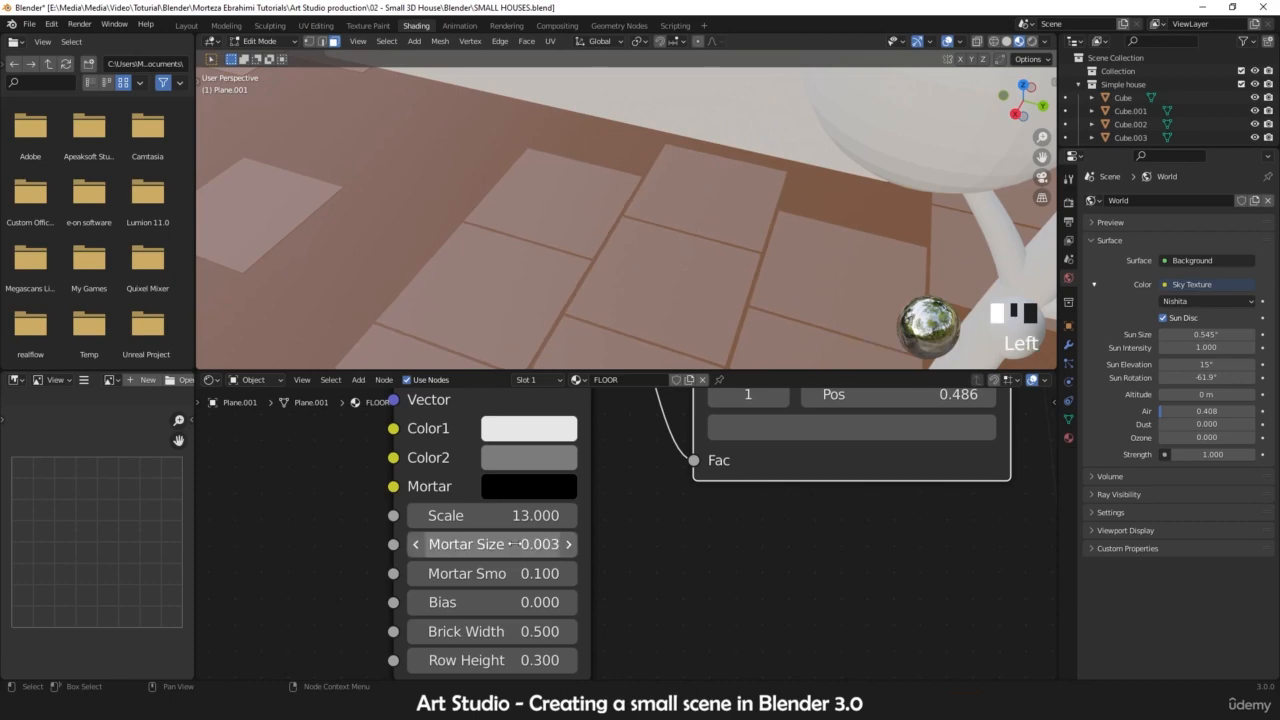
- Leave Edit Mode and examine the tile joints and bump effect on the ground around the buildings
scroll(601, 213, down, 2)
key(Tab)
middle_drag(637, 266, 622, 225)
scroll(685, 574, down, 10)
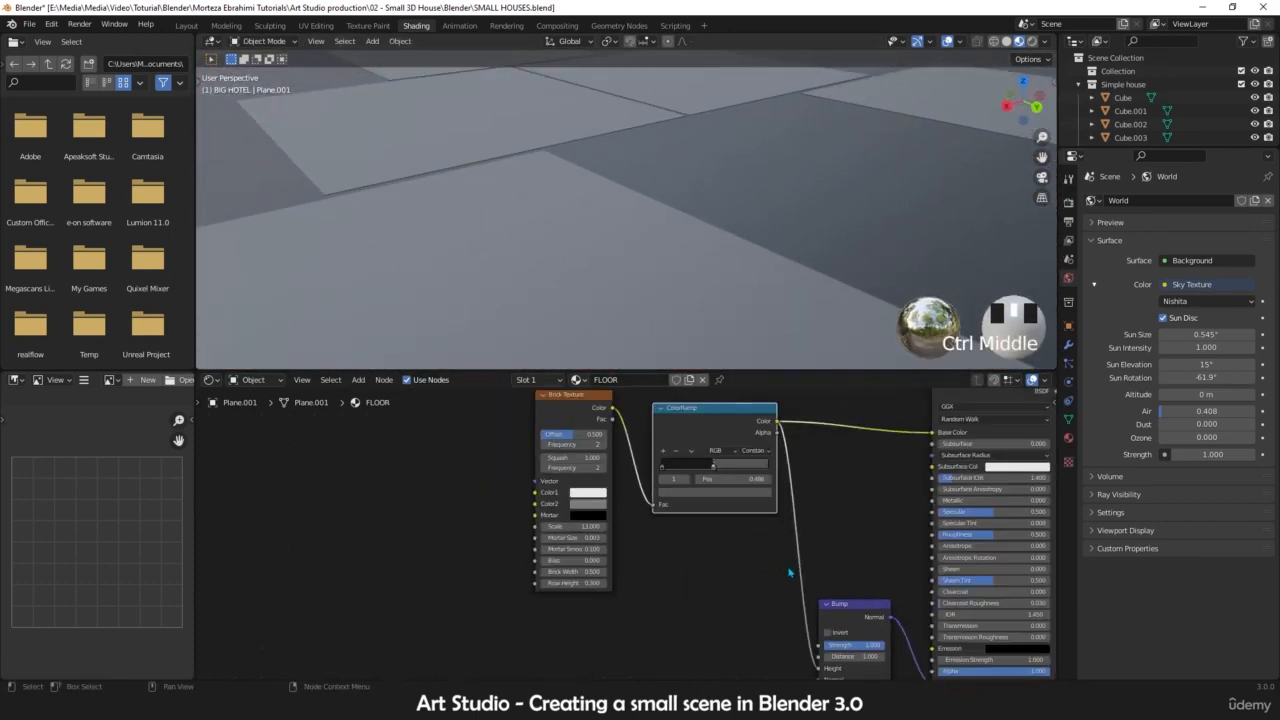
middle_drag(791, 571, 641, 526)
scroll(641, 526, up, 5)
drag(775, 593, 695, 593)
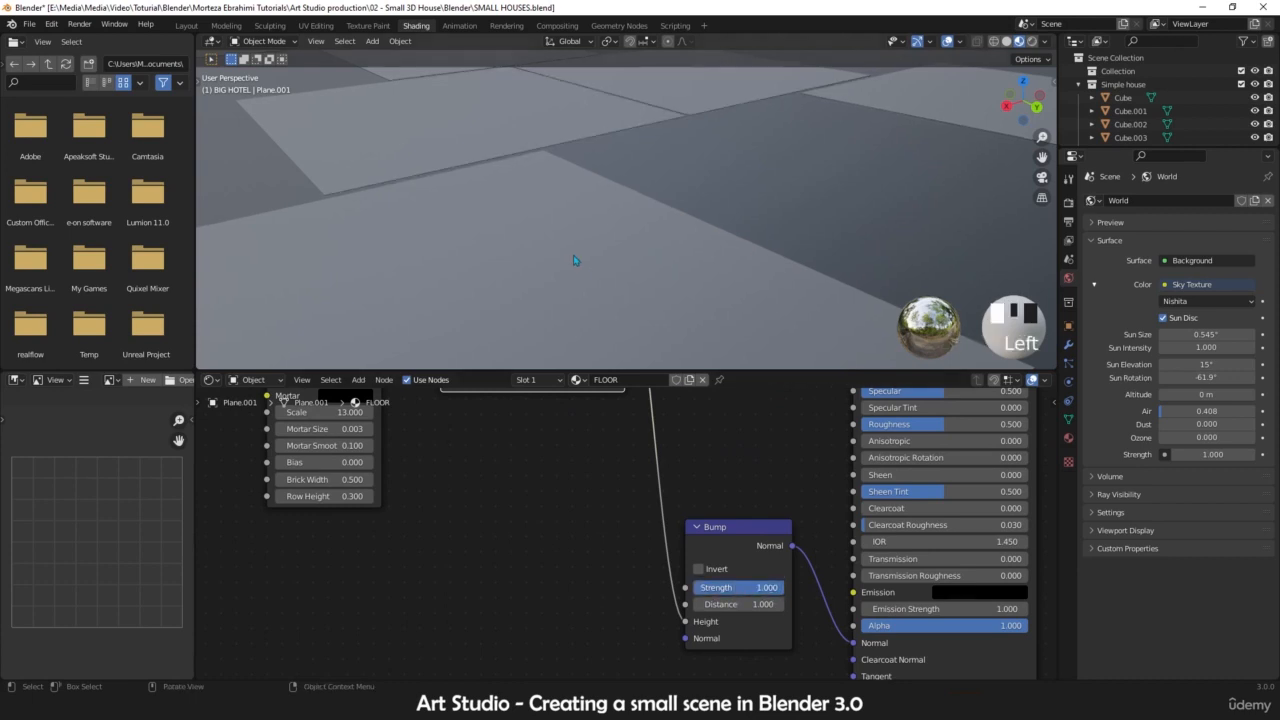
scroll(574, 258, down, 5)
middle_drag(574, 258, 530, 282)
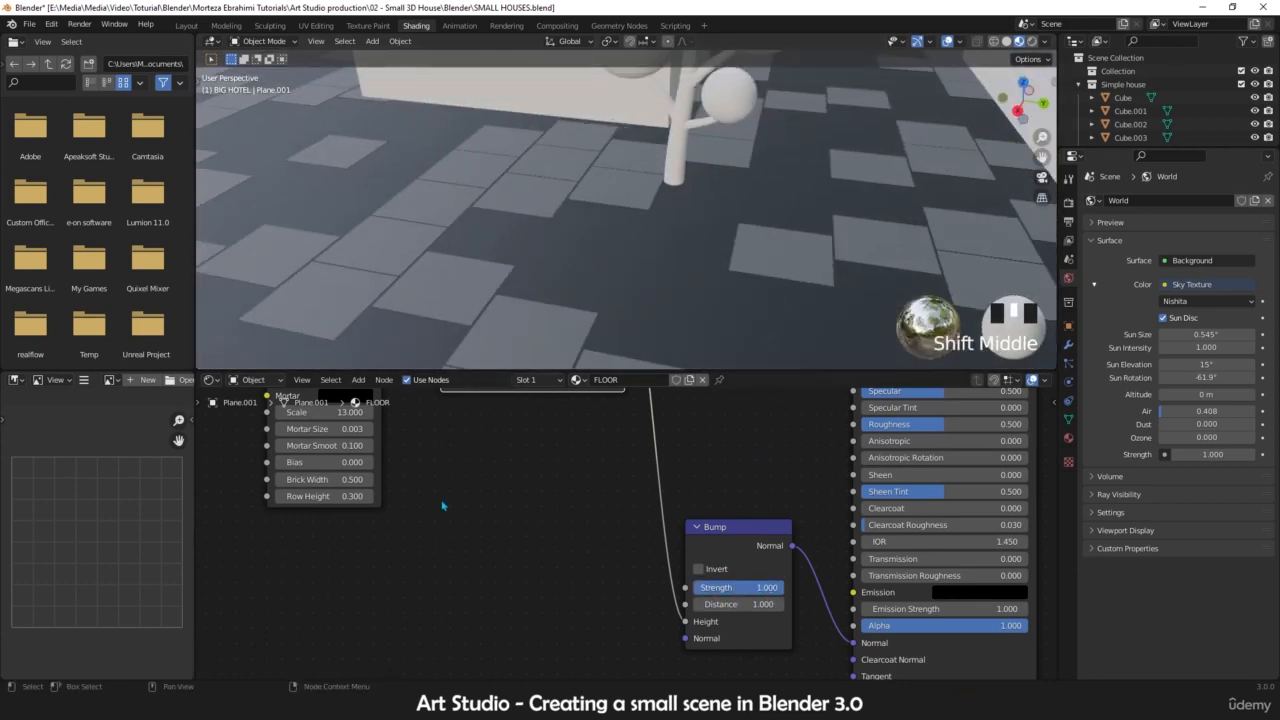
scroll(443, 505, down, 3)
middle_drag(524, 466, 491, 581)
shift+middle_drag(547, 240, 588, 238)
scroll(607, 273, up, 1)
scroll(589, 268, down, 2)
scroll(525, 493, up, 1)
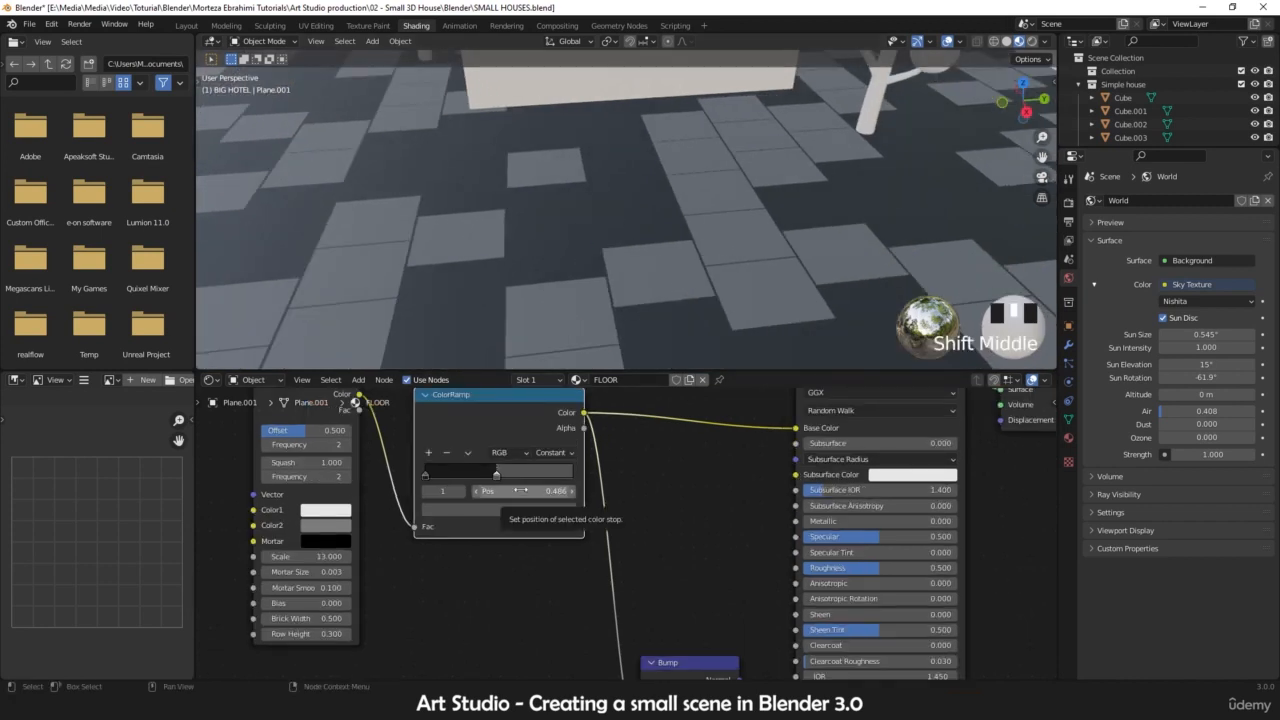
- Try a Bias of -0.350 on the Brick Texture and check the mix of dark and light tiles
middle_drag(396, 535, 471, 530)
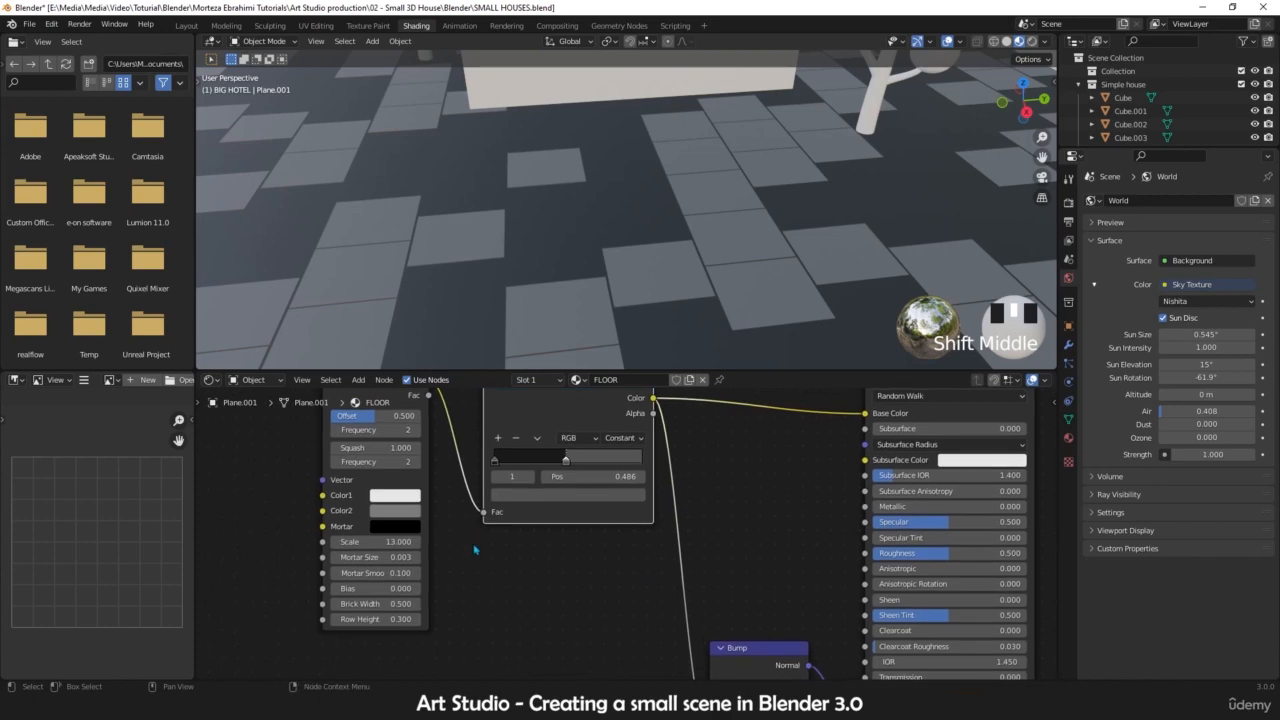
scroll(505, 573, up, 2)
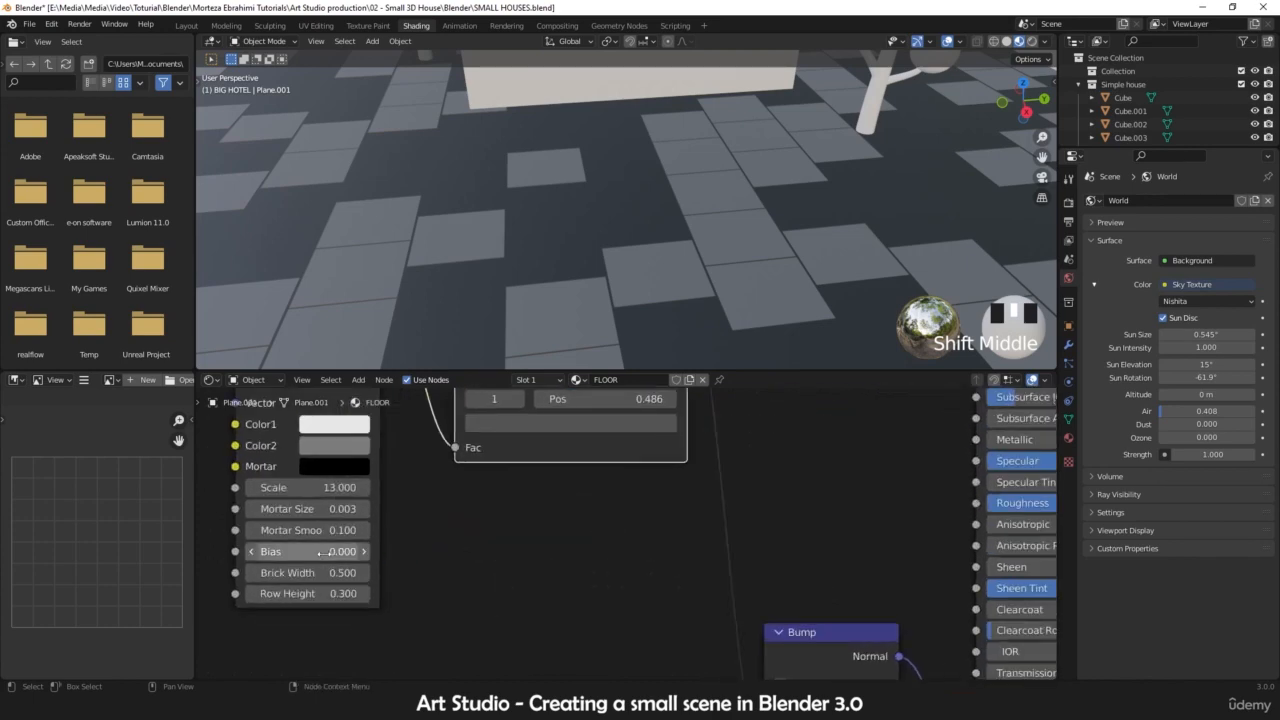
drag(305, 551, 252, 551)
scroll(590, 230, down, 3)
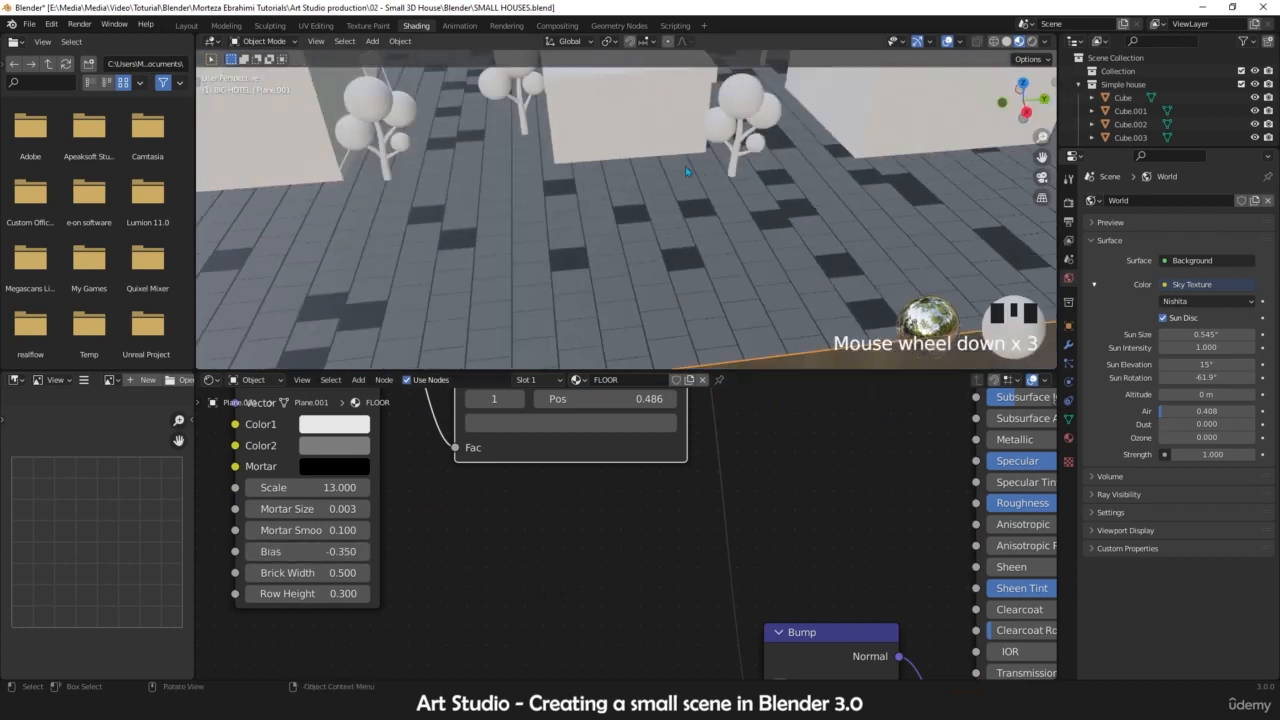
middle_drag(590, 230, 635, 242)
scroll(635, 242, up, 3)
- Set the Brick Texture's Bias to -0.240 and view the tile pattern across the scene
shift+drag(300, 551, 255, 572)
key(ctrl+z)
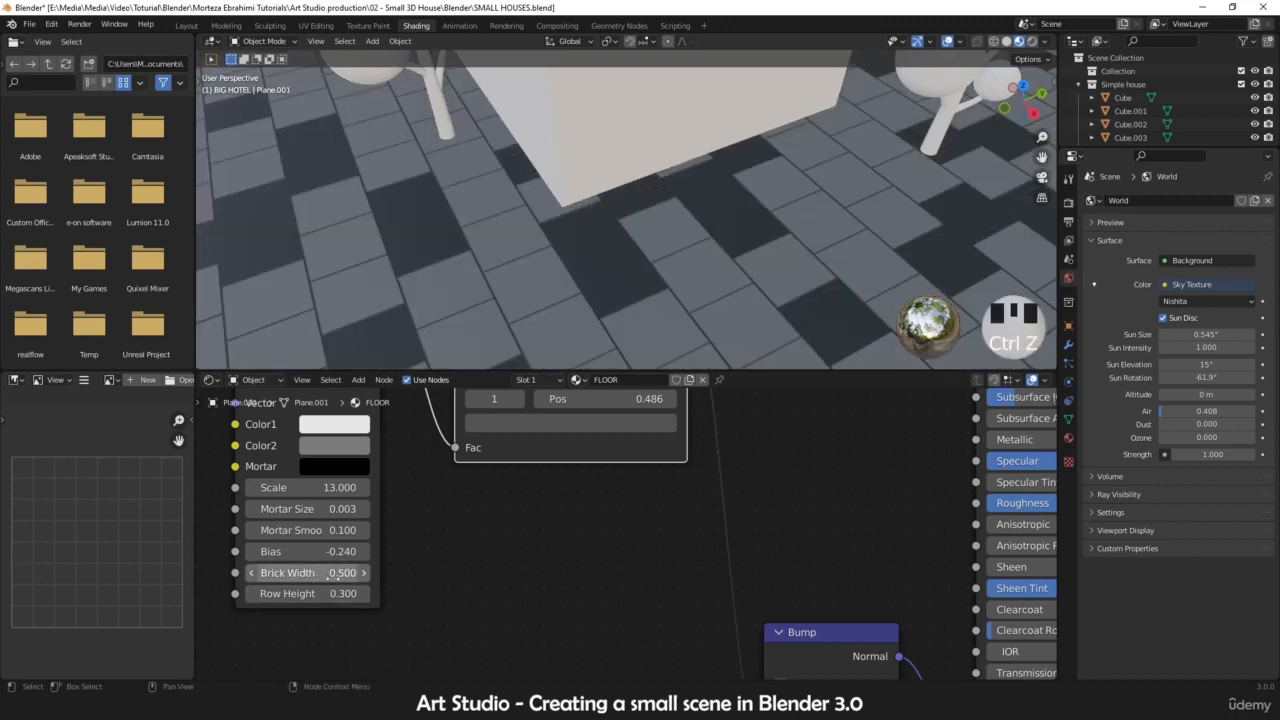
scroll(540, 317, down, 4)
shift+middle_drag(560, 300, 645, 249)
scroll(685, 288, down, 3)
scroll(634, 318, up, 2)
- Enter Edit Mode on the ground plane and invert the face selection to pick the strips around the building plots
key(Tab)
scroll(620, 309, down, 1)
scroll(605, 226, up, 2)
scroll(605, 226, down, 2)
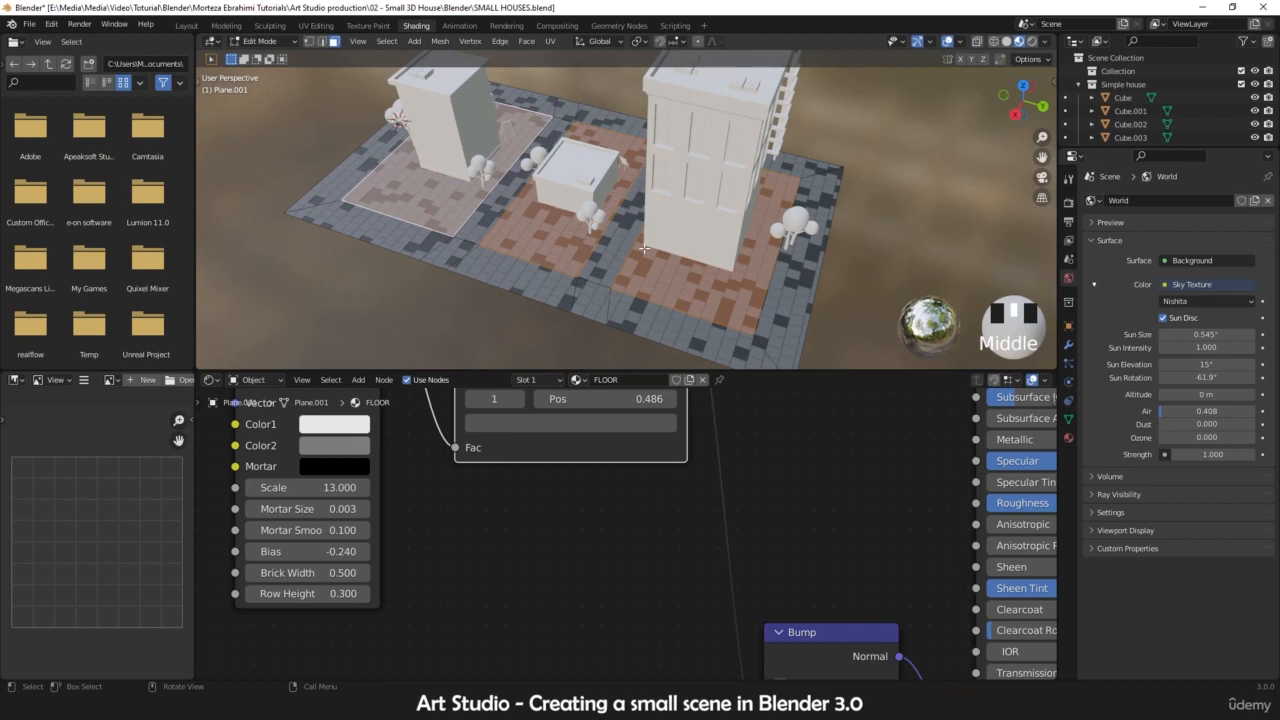
key(ctrl+i)
scroll(649, 245, up, 2)
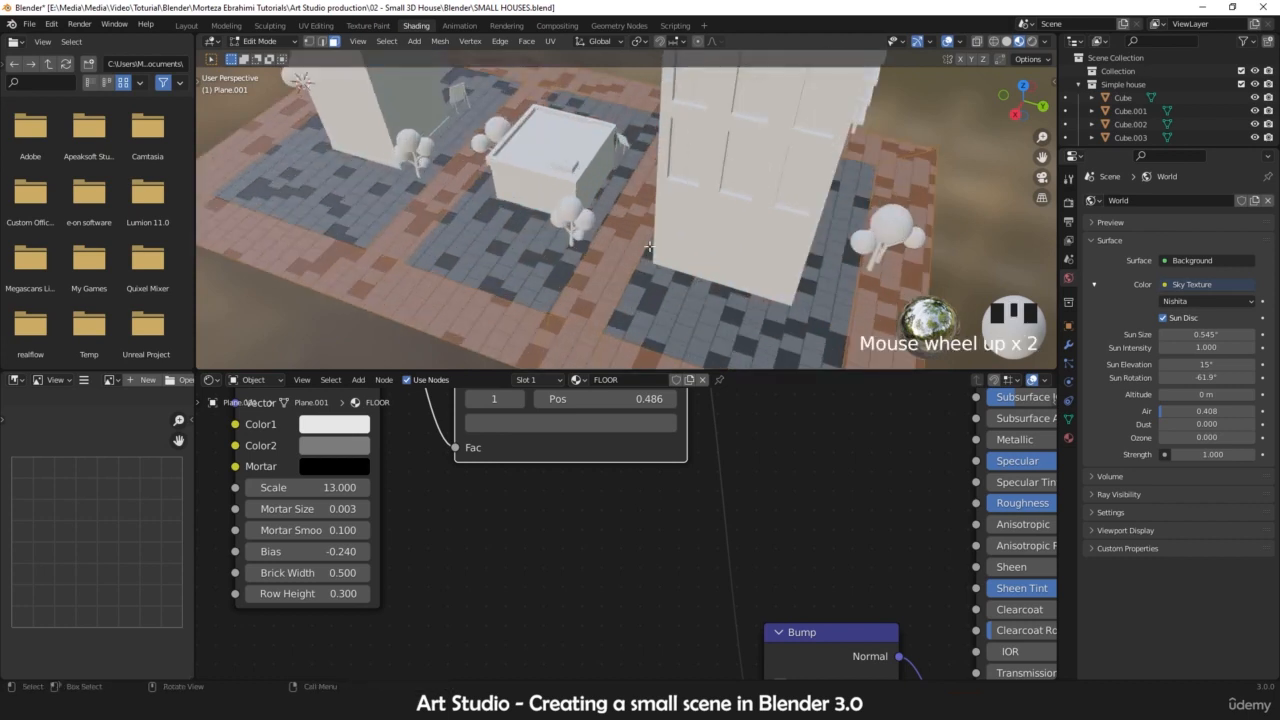
- Create a material named ROAD in a second slot, assign it to the selected faces, and return to Object Mode
click(1068, 437)
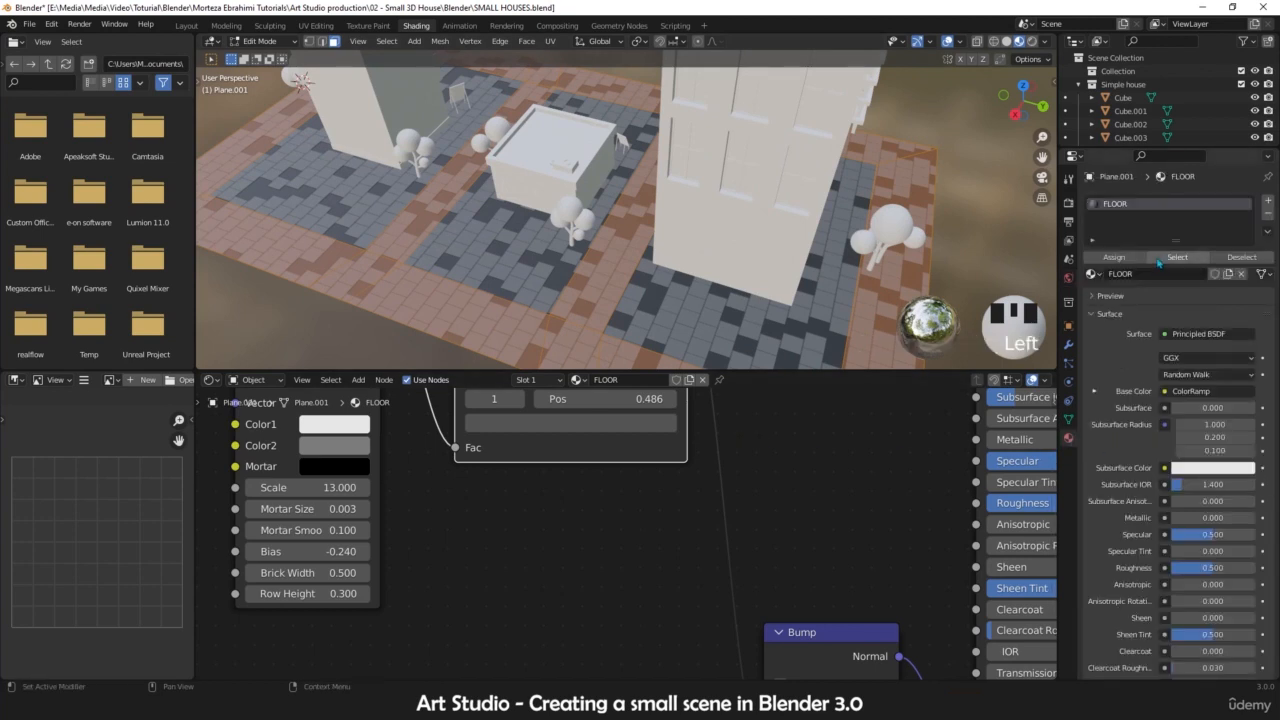
click(1268, 200)
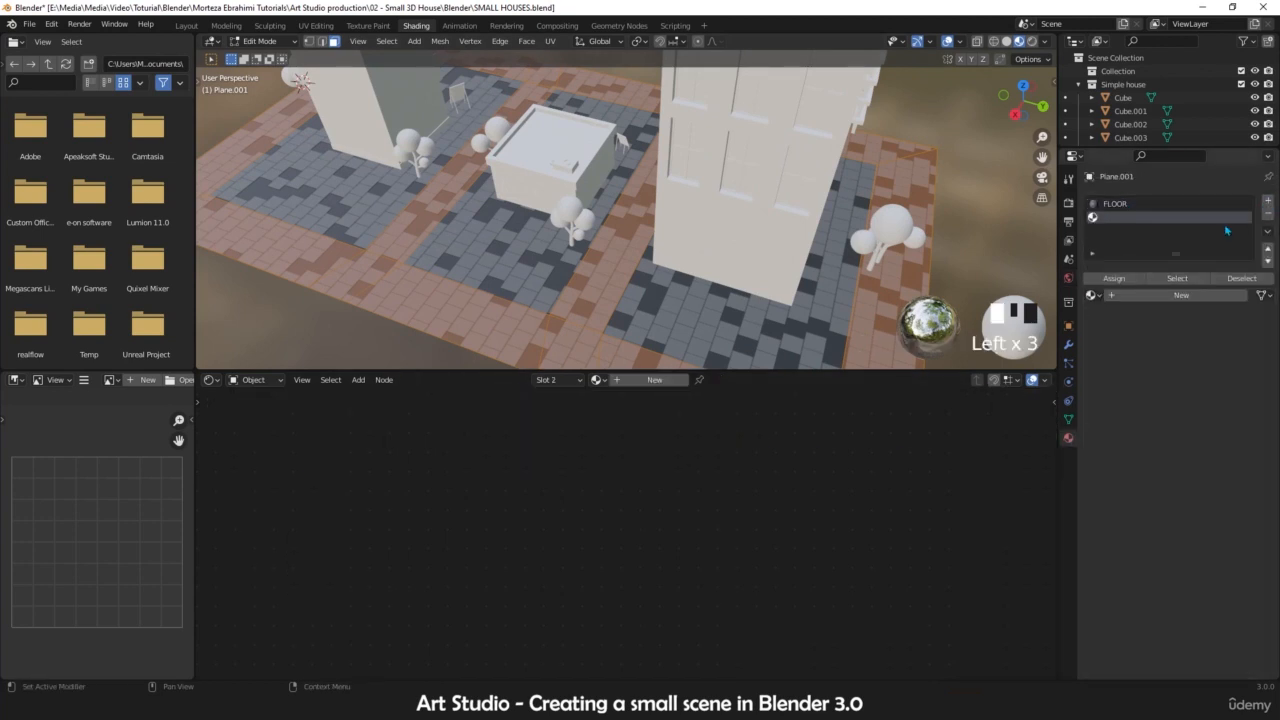
click(1152, 298)
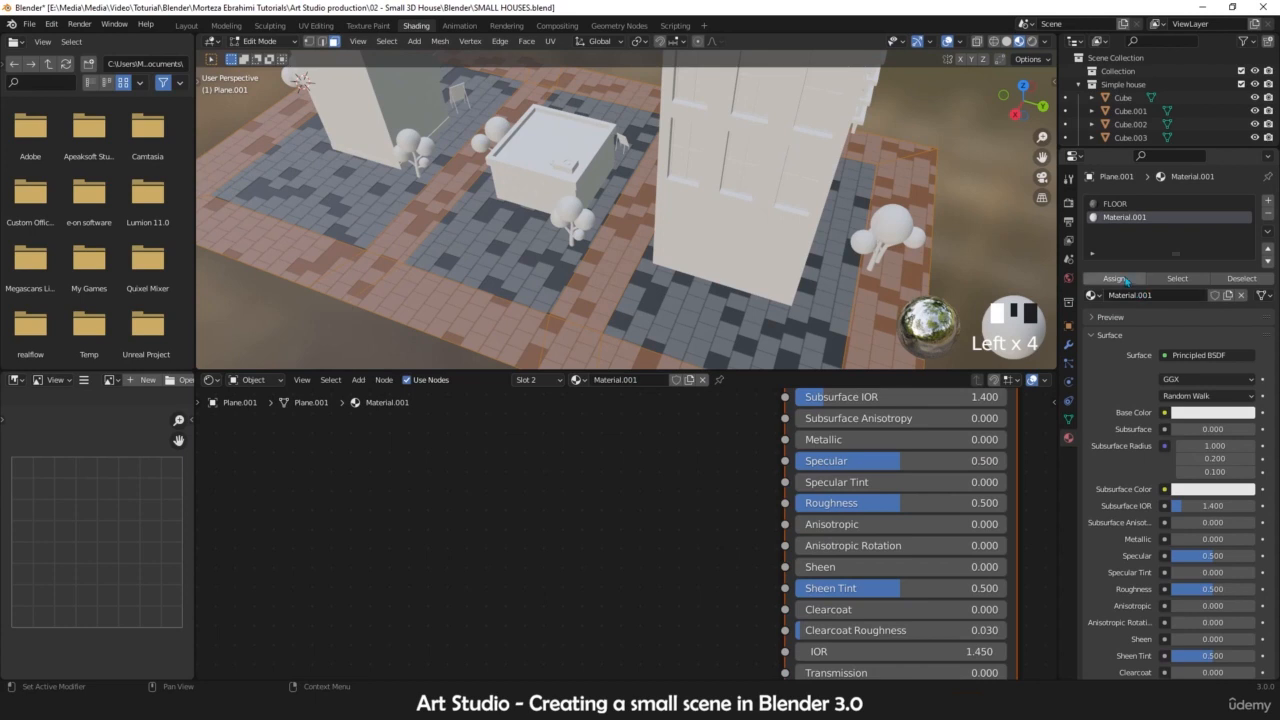
click(1126, 281)
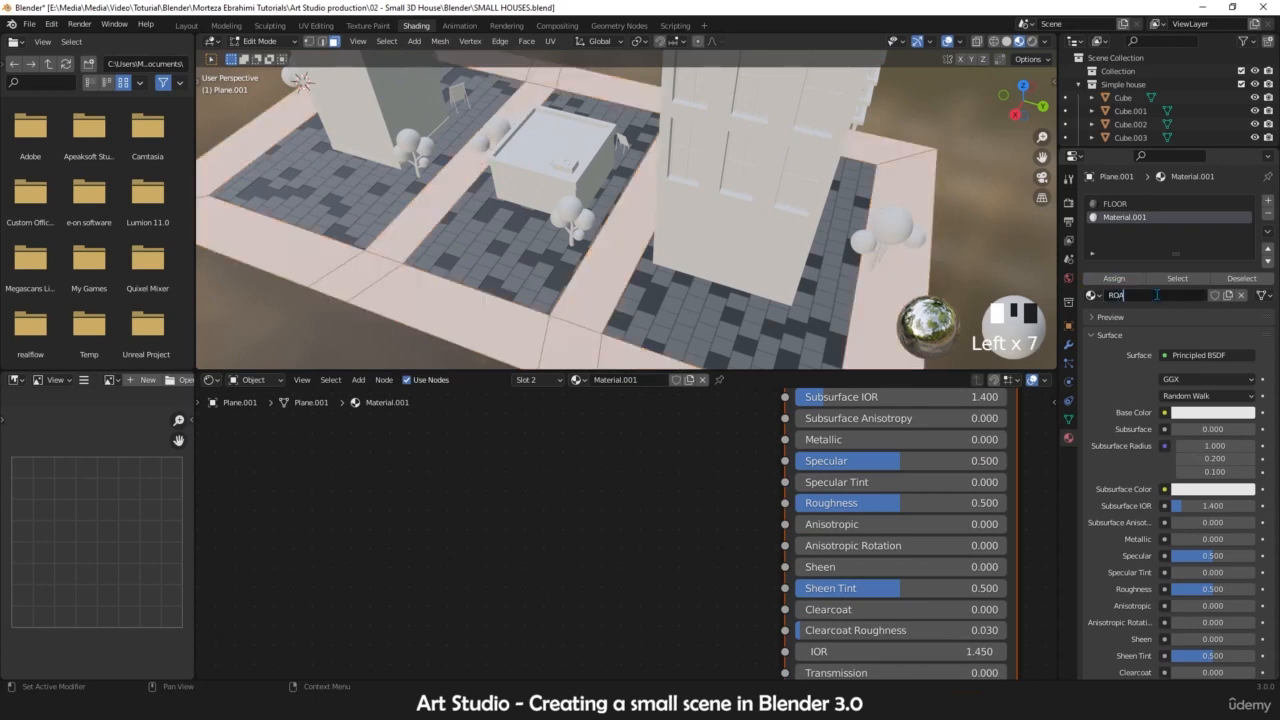
text(D)
click(1158, 297)
key(Tab)
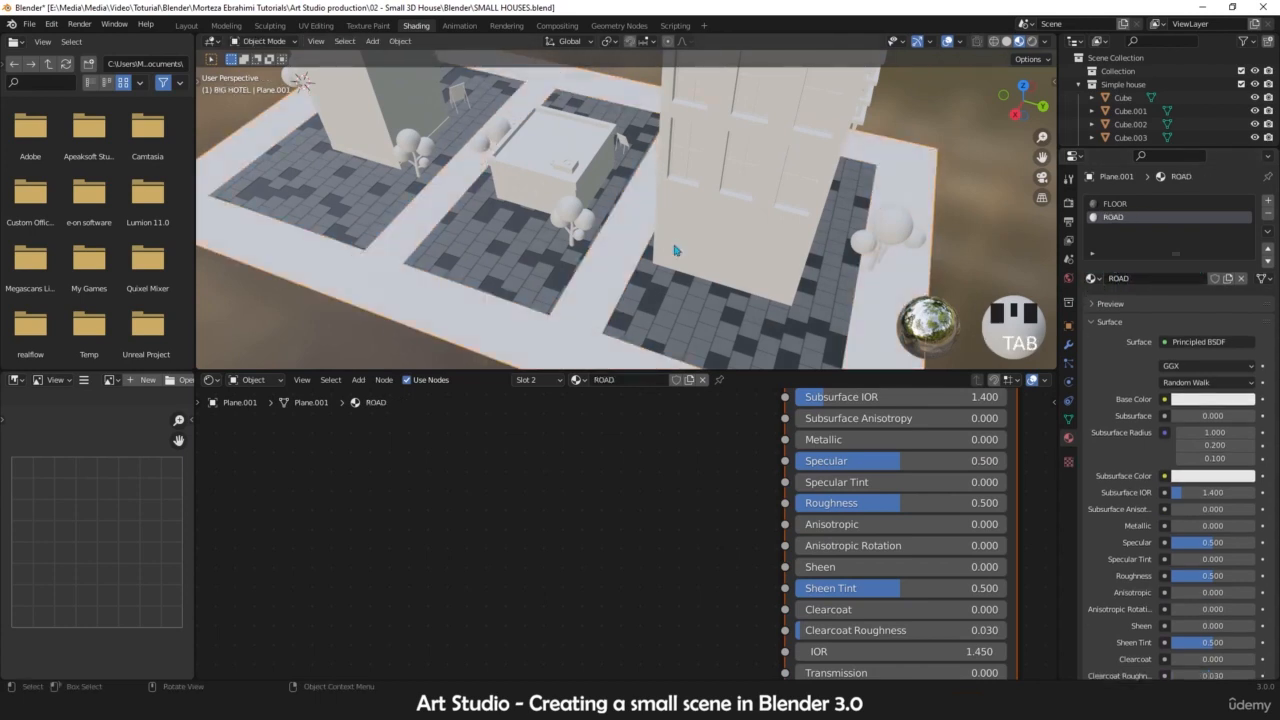
- Darken the ROAD material's Base Color to a near-black grey with a value of about 0.009
scroll(646, 246, down, 4)
scroll(646, 246, up, 4)
shift+middle_drag(648, 266, 618, 250)
scroll(618, 250, down, 1)
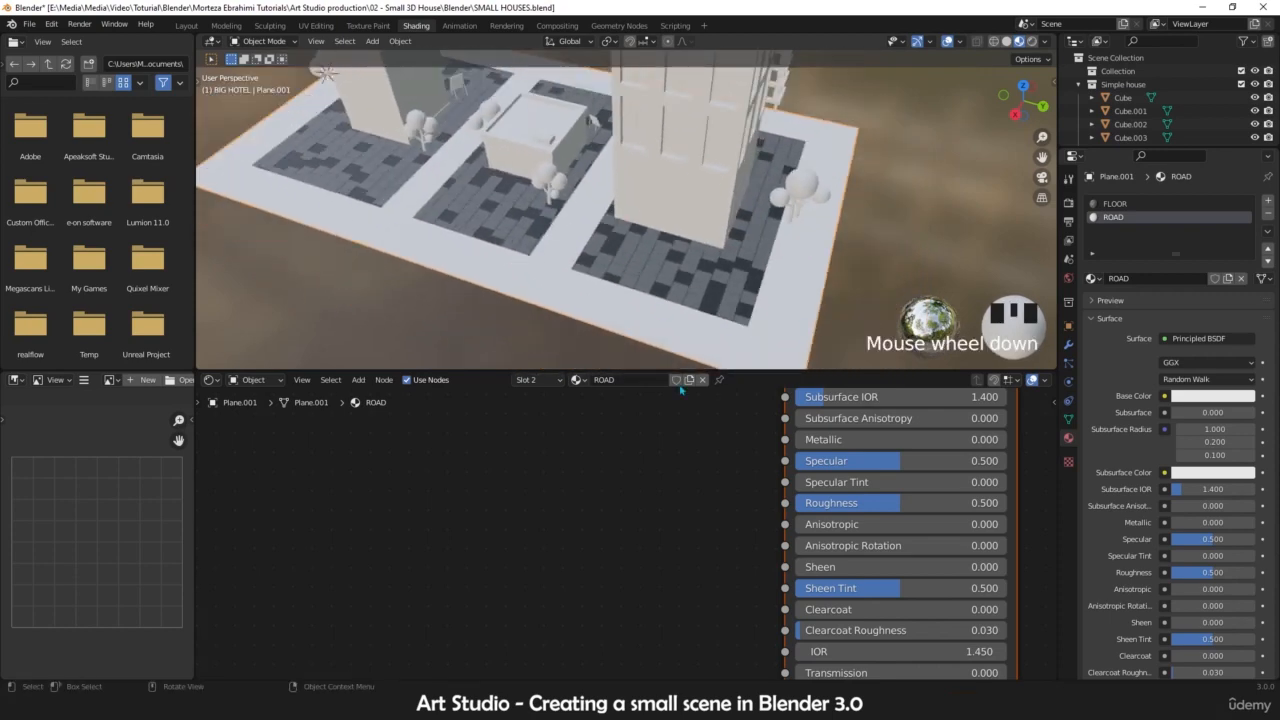
scroll(672, 450, down, 6)
middle_drag(658, 472, 511, 493)
scroll(509, 494, up, 2)
scroll(509, 494, up, 4)
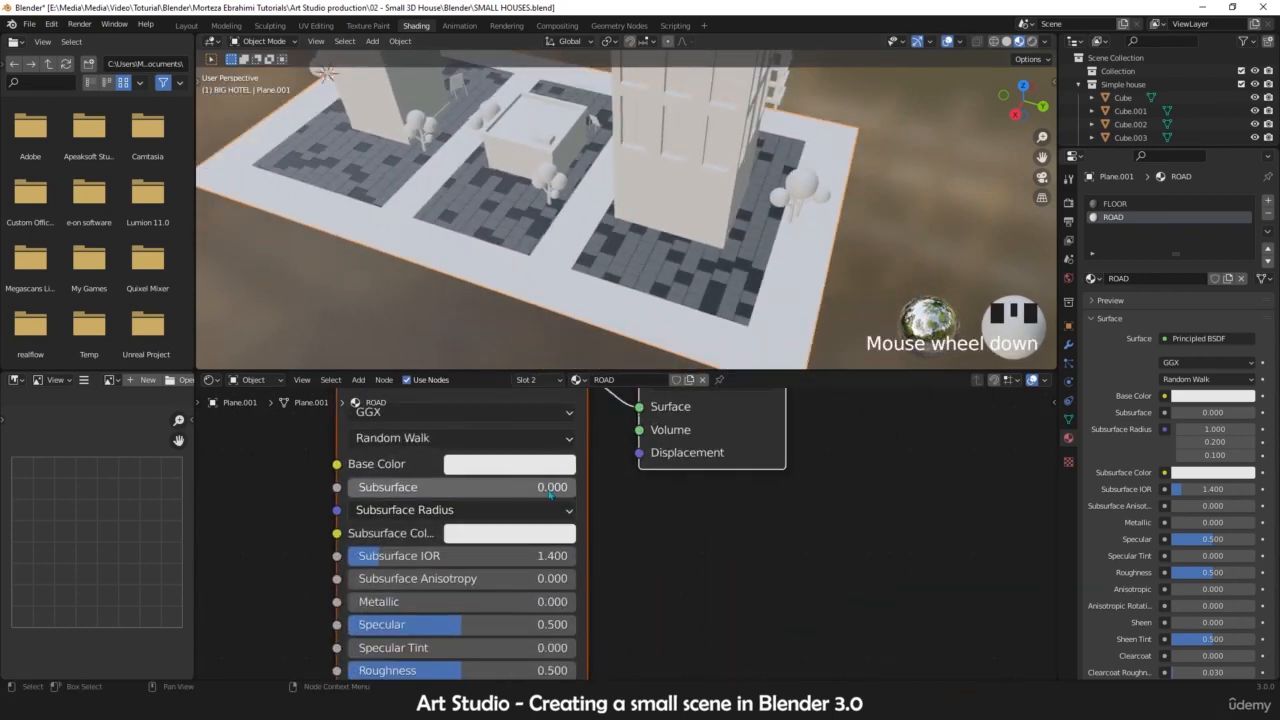
click(560, 463)
drag(618, 262, 624, 293)
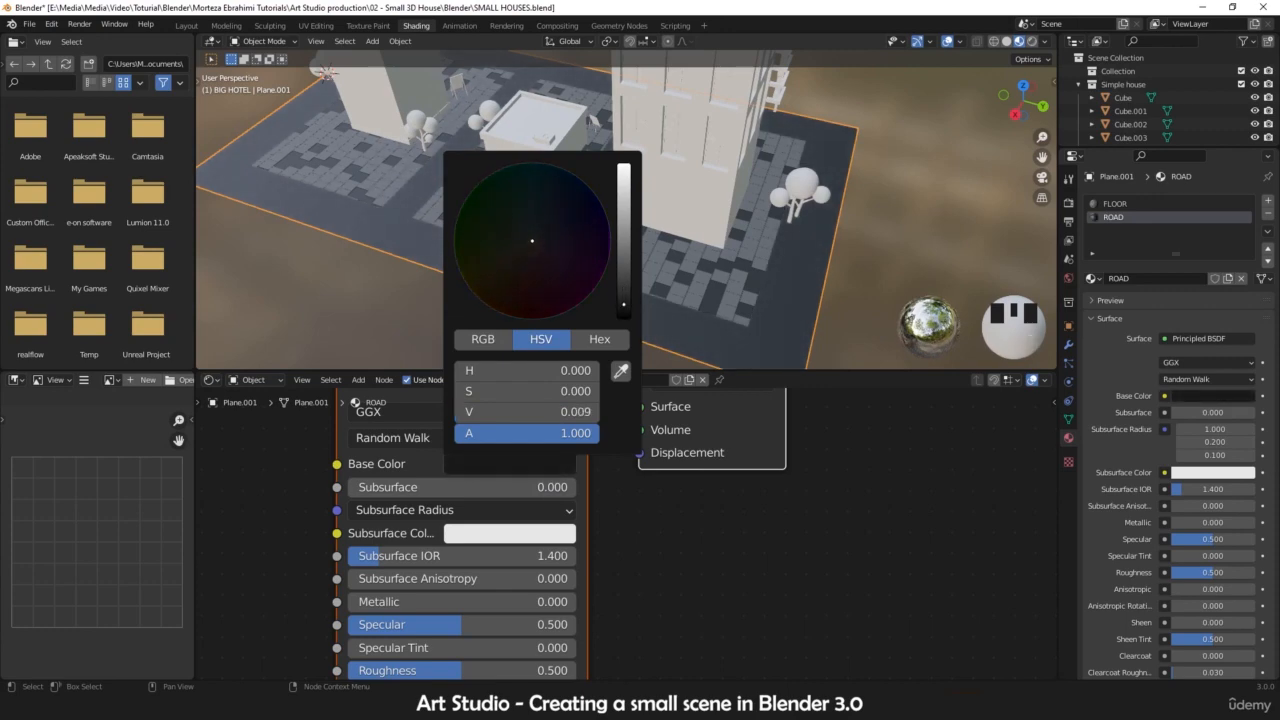
- Return to Edit Mode and inset the selected road faces by about 0.077 m
shift+middle_drag(640, 300, 752, 296)
key(Tab)
scroll(752, 296, down, 2)
shift+middle_drag(700, 263, 637, 292)
scroll(712, 260, down, 3)
scroll(694, 277, up, 1)
scroll(713, 259, down, 2)
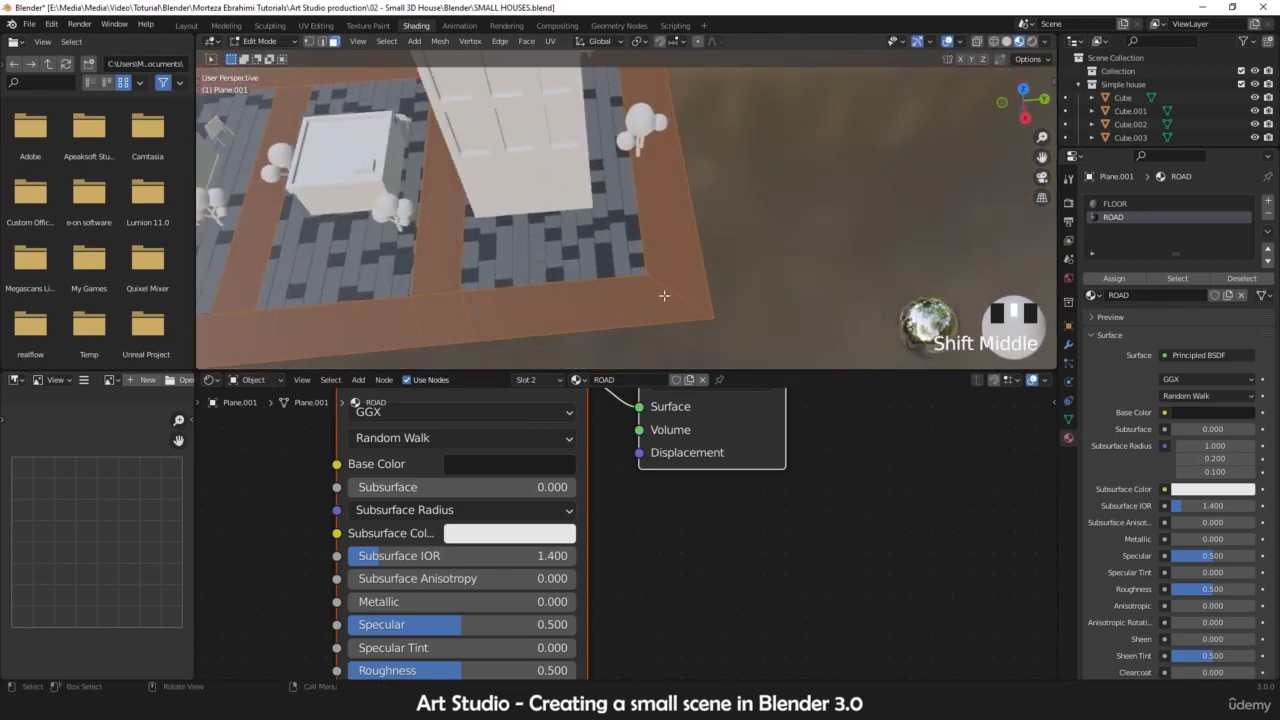
key(i)
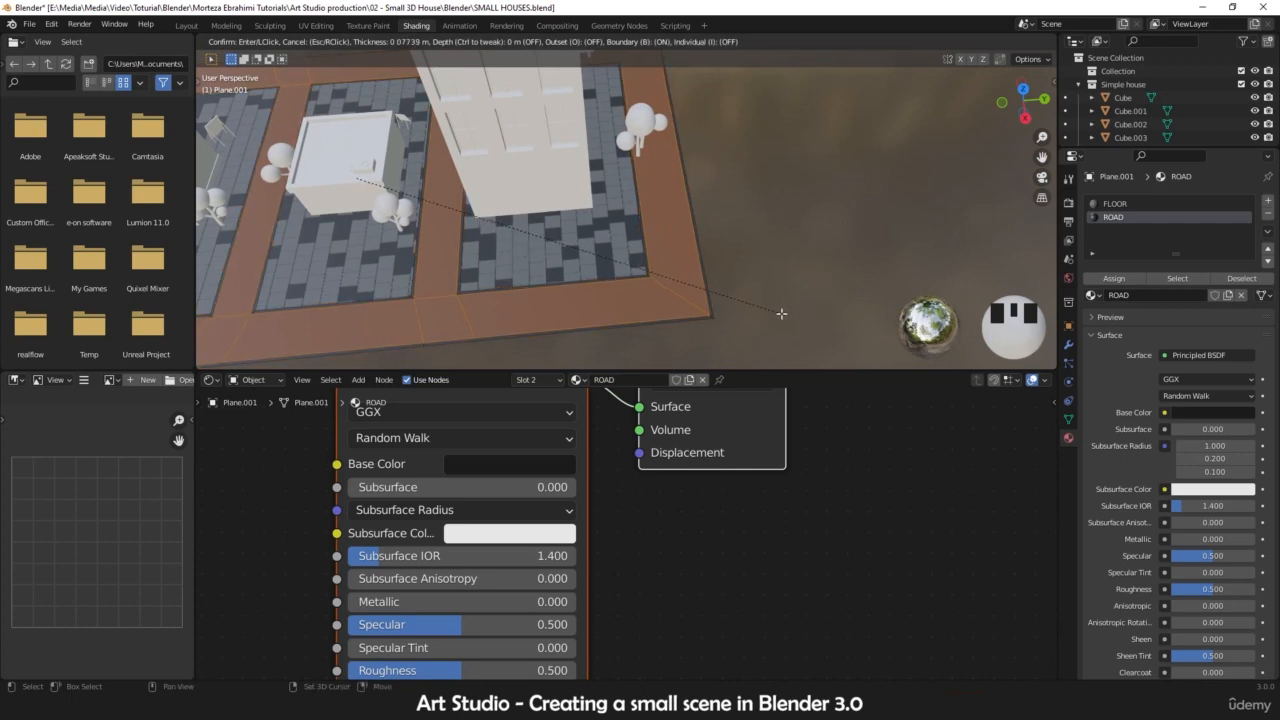
click(781, 313)
scroll(730, 260, down, 2)
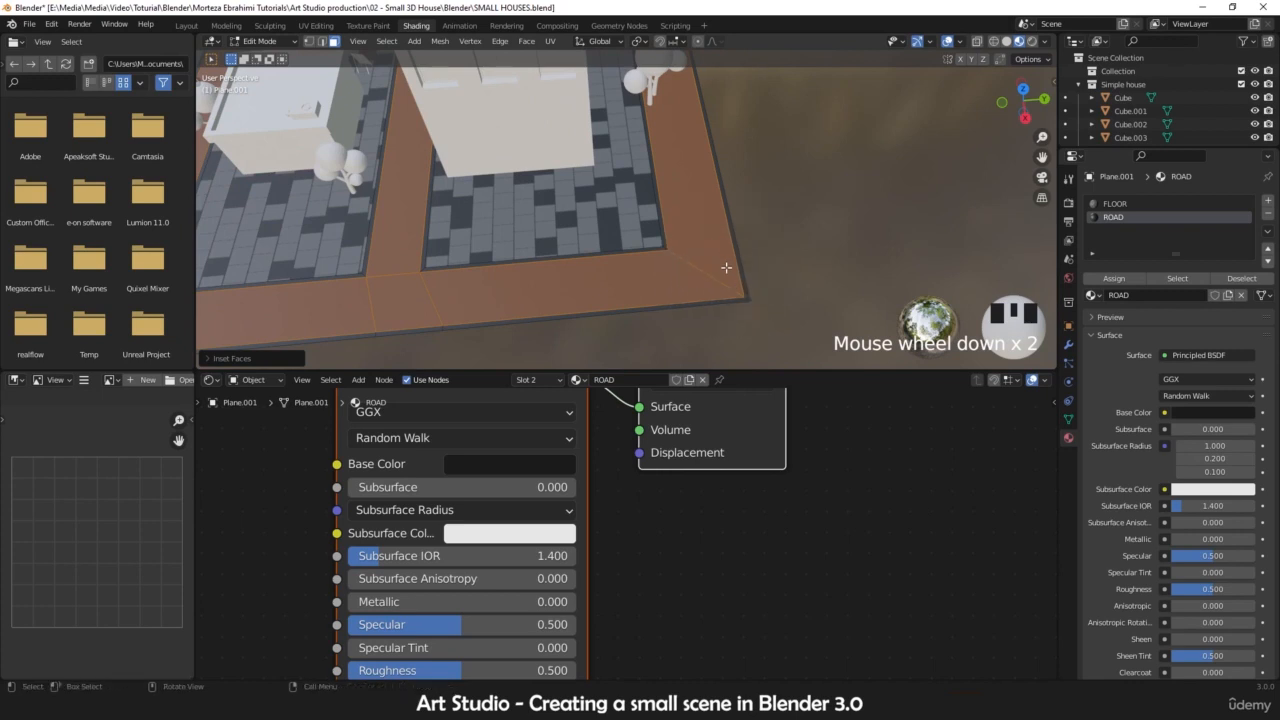
- Extrude the inset road faces slightly downward and view the sunken road around the plots
scroll(723, 268, up, 1)
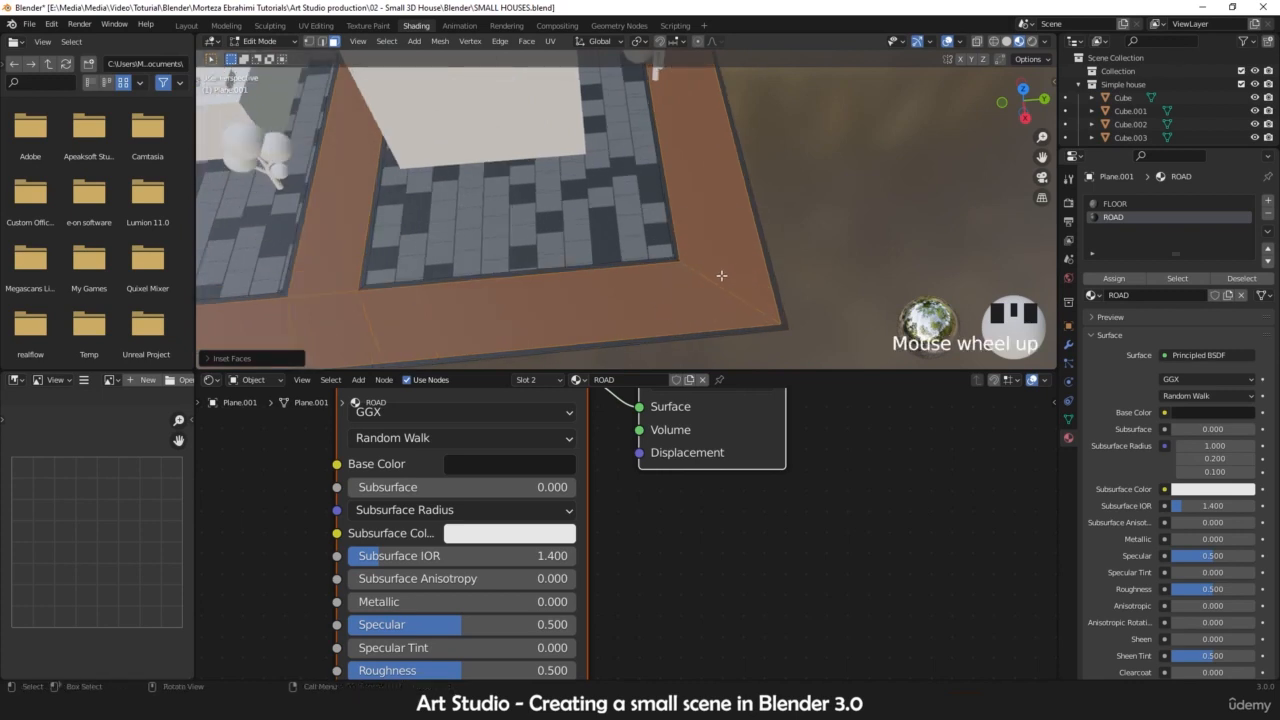
shift+middle_drag(720, 277, 755, 260)
scroll(755, 260, down, 1)
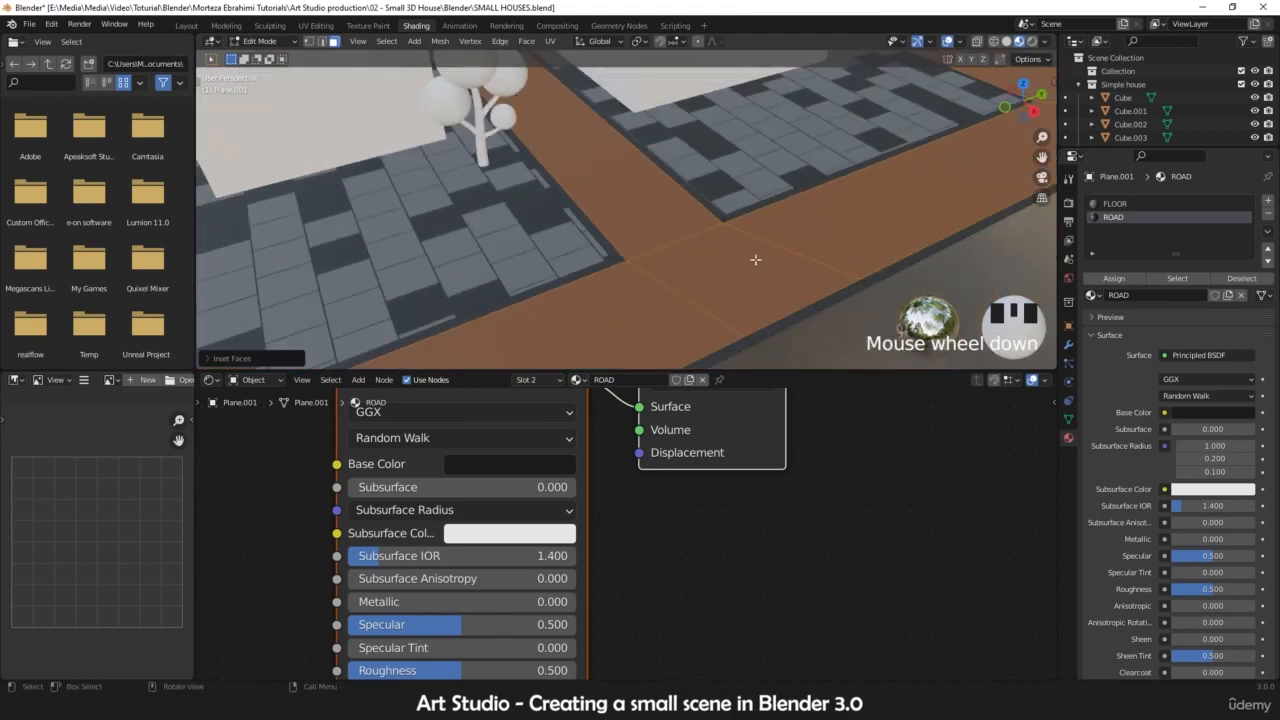
key(e)
click(745, 300)
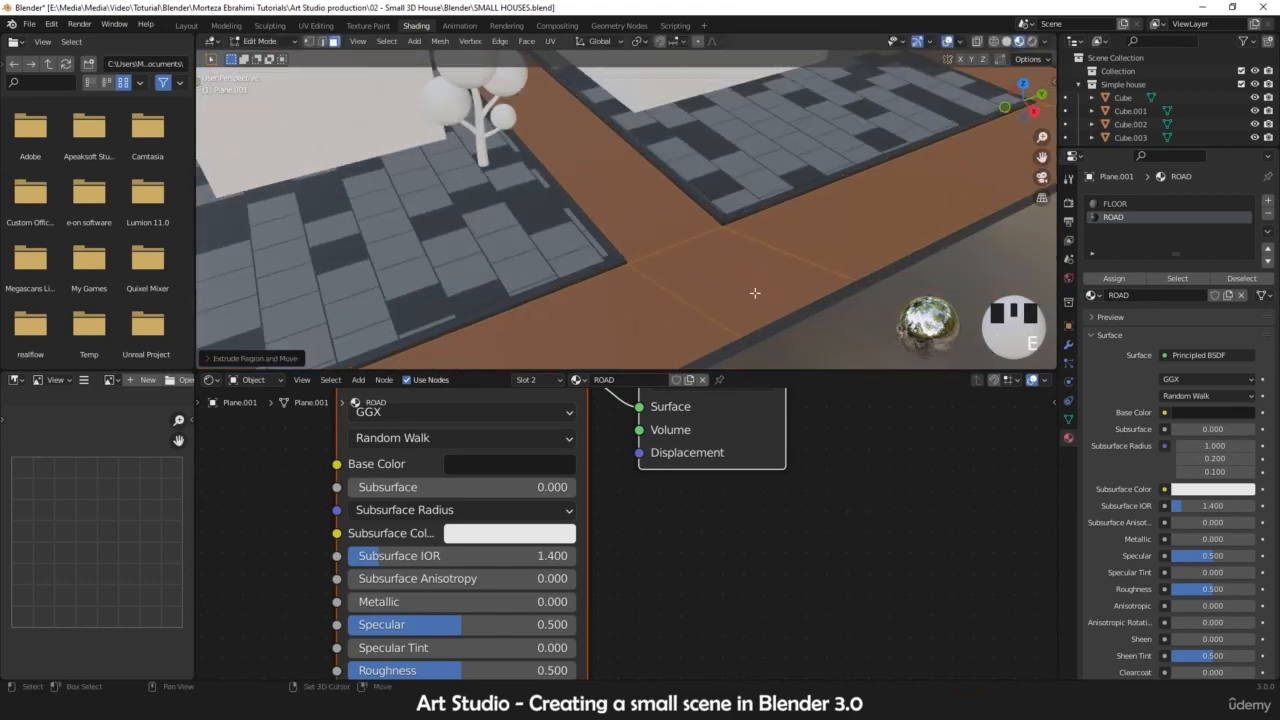
scroll(750, 290, down, 2)
scroll(696, 262, up, 1)
scroll(697, 264, down, 1)
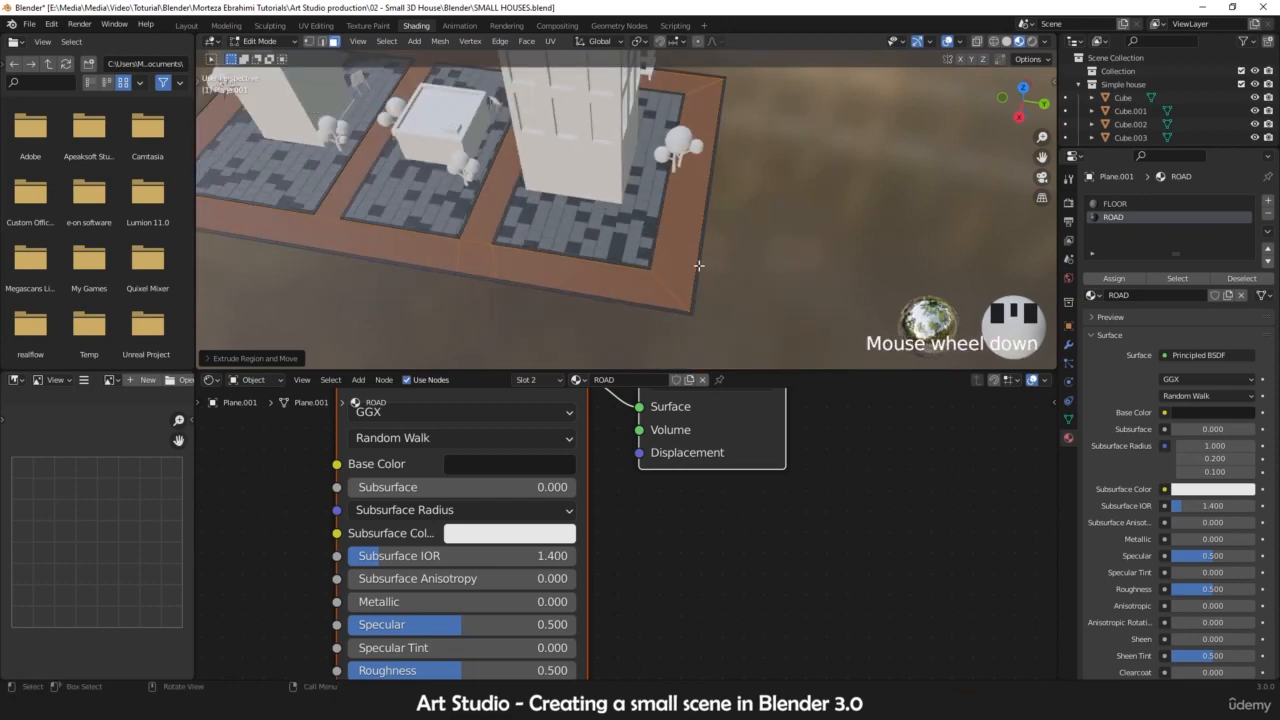
- Select the loop of side faces around the ground plane's outer edge and test growing and shrinking that selection
alt+click(693, 315)
scroll(694, 315, up, 2)
shift+middle_drag(694, 315, 668, 244)
scroll(708, 243, up, 1)
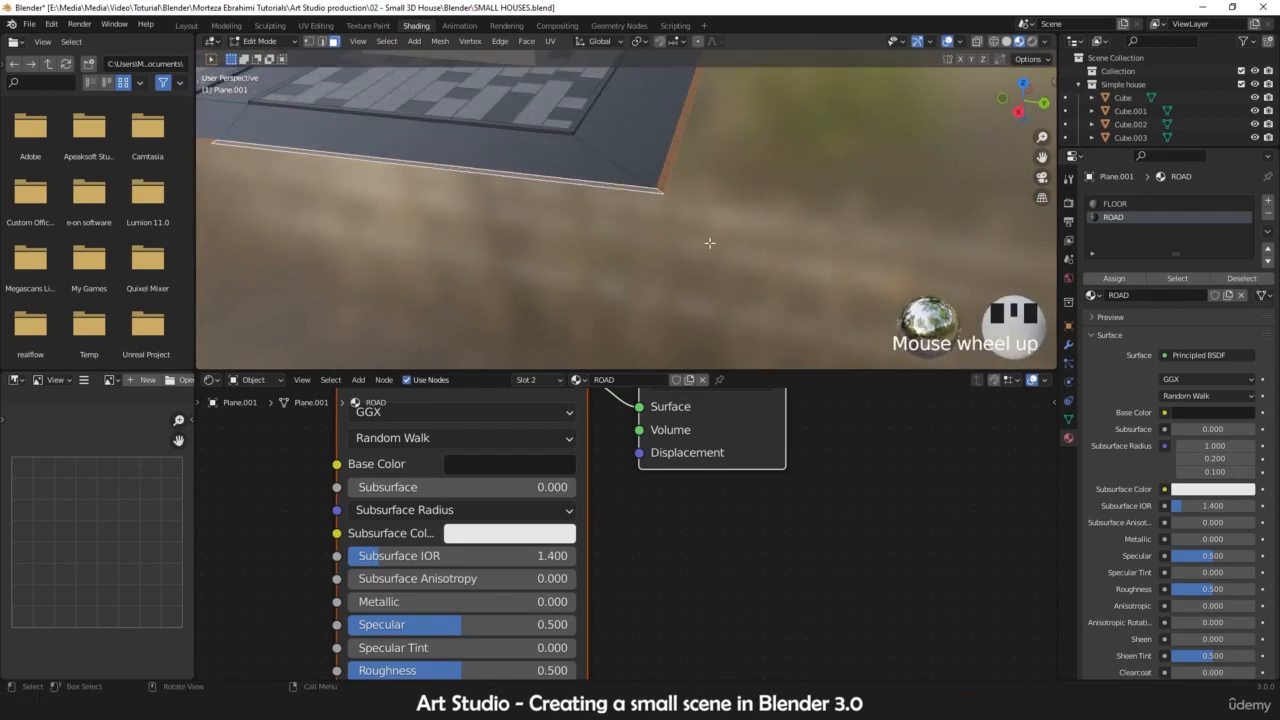
middle_drag(664, 196, 643, 286)
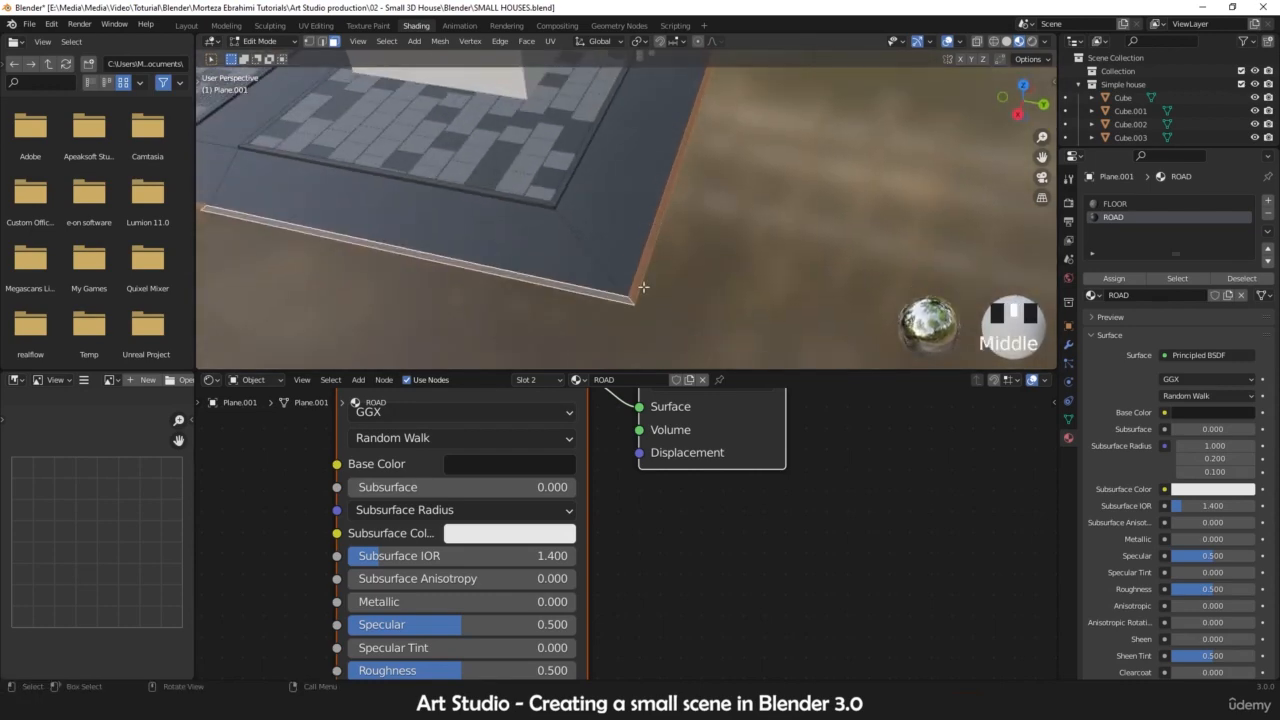
scroll(636, 260, down, 3)
scroll(634, 257, up, 2)
scroll(624, 284, up, 1)
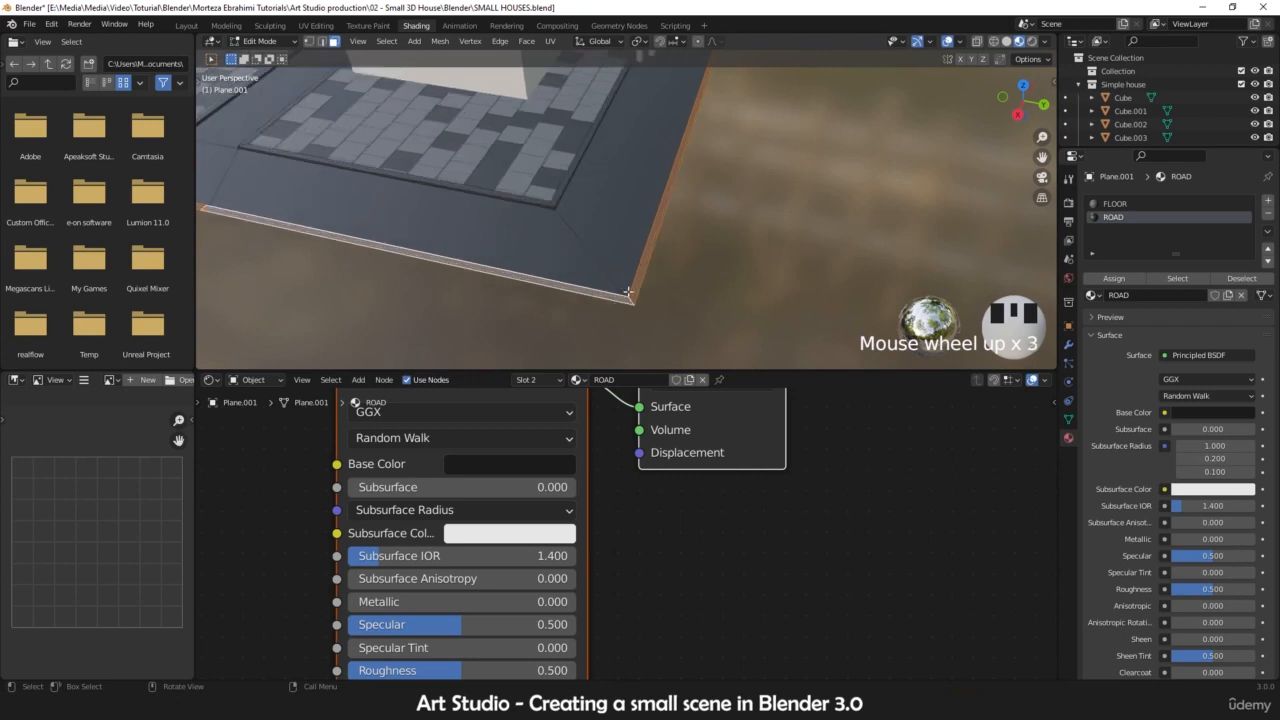
scroll(636, 305, down, 1)
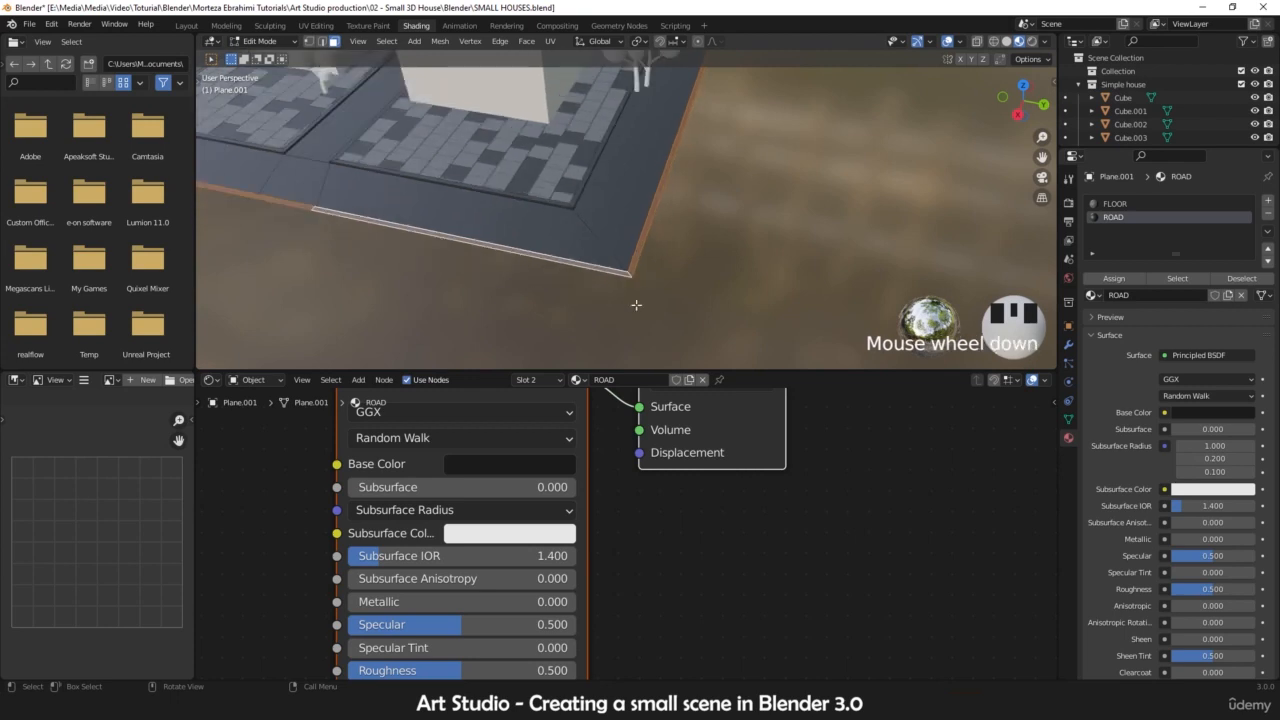
key(ctrl+KP_Add)
key(ctrl+KP_Add)
key(ctrl+KP_Subtract)
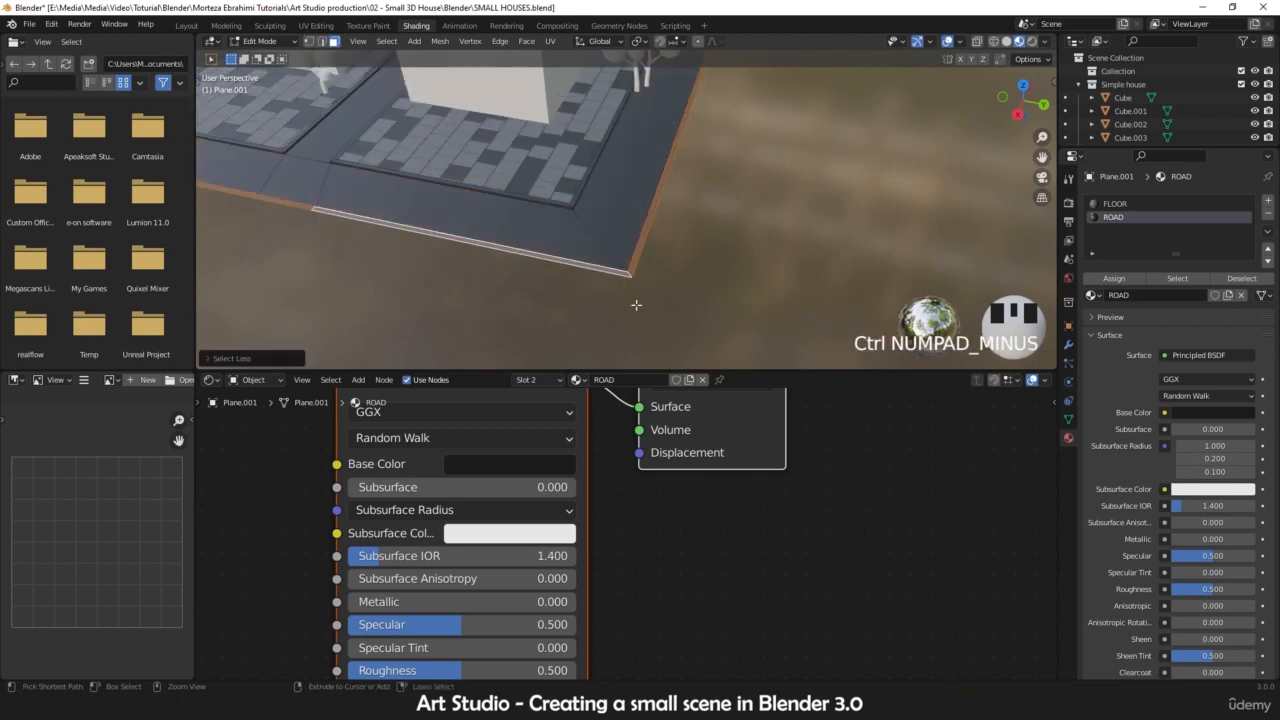
- Grow the selection to the adjoining rim faces on the plane's underside, delete them, and return to Object Mode
middle_drag(636, 305, 546, 340)
scroll(679, 281, down, 2)
scroll(680, 281, down, 2)
scroll(731, 266, up, 8)
scroll(541, 243, down, 5)
scroll(557, 240, up, 4)
shift+middle_drag(541, 243, 582, 280)
shift+middle_drag(582, 280, 695, 248)
scroll(476, 292, up, 2)
key(ctrl+KP_Add)
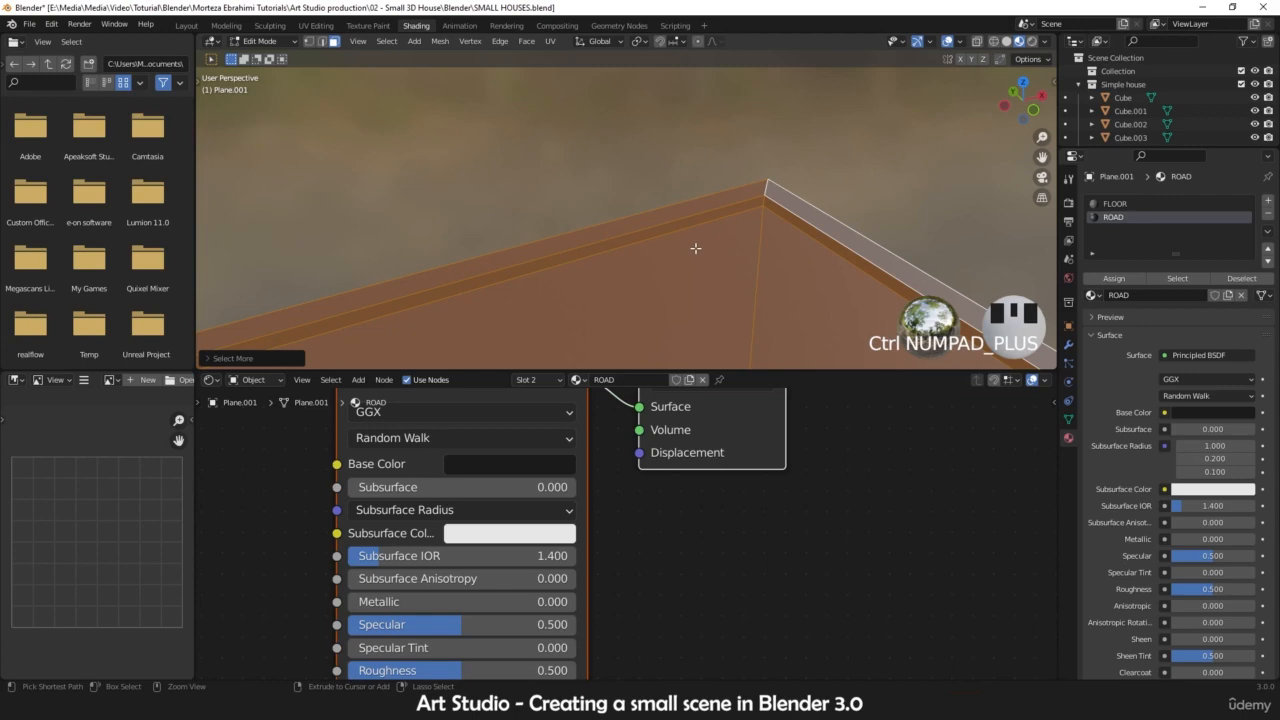
key(ctrl+KP_Subtract)
key(ctrl+KP_Subtract)
key(ctrl+KP_Add)
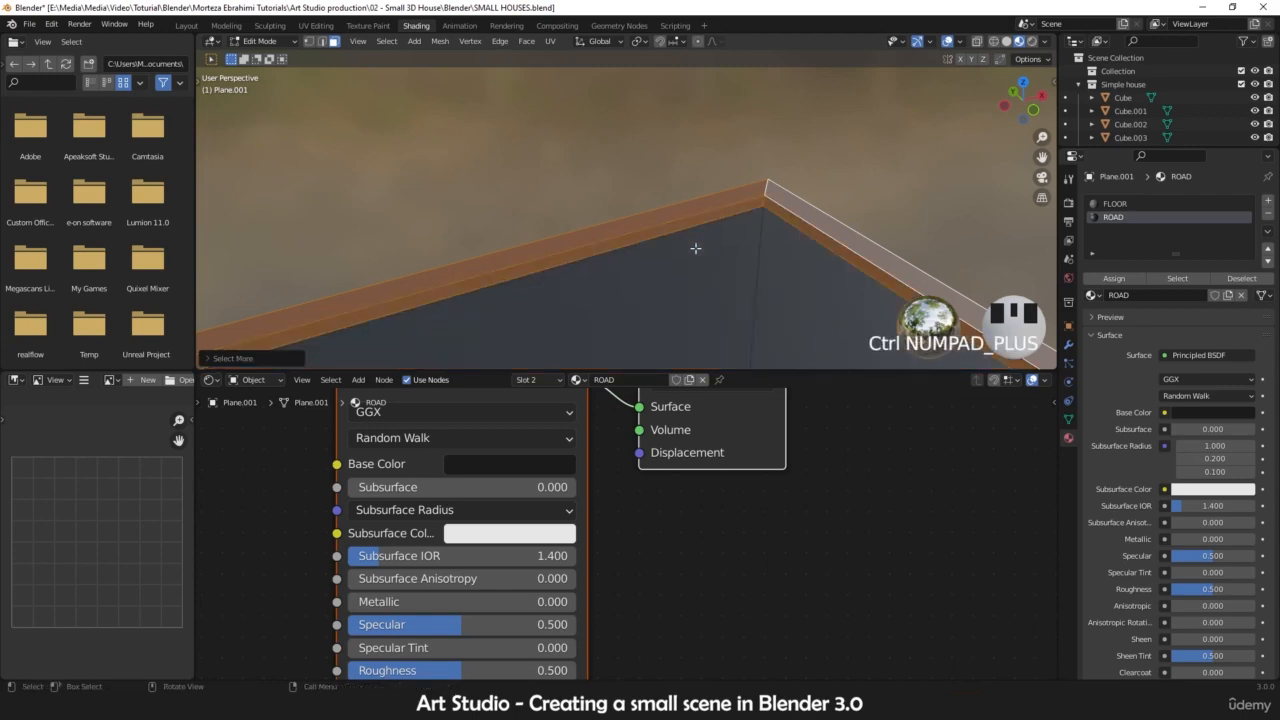
key(x)
click(637, 277)
key(Tab)
scroll(632, 277, down, 11)
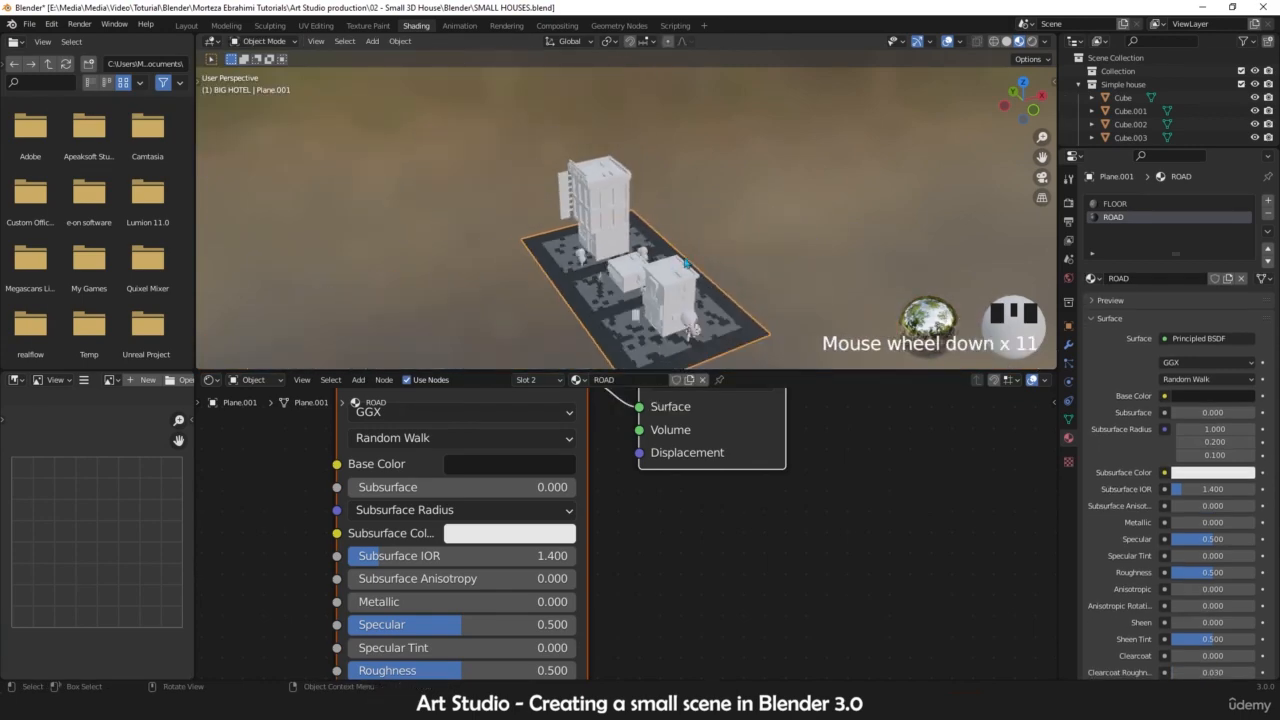
- Make FLOOR the active material and move its ColorRamp's second stop to position 0.500
scroll(686, 263, up, 8)
shift+middle_drag(686, 263, 562, 240)
scroll(646, 268, down, 3)
scroll(617, 260, up, 3)
scroll(621, 285, up, 1)
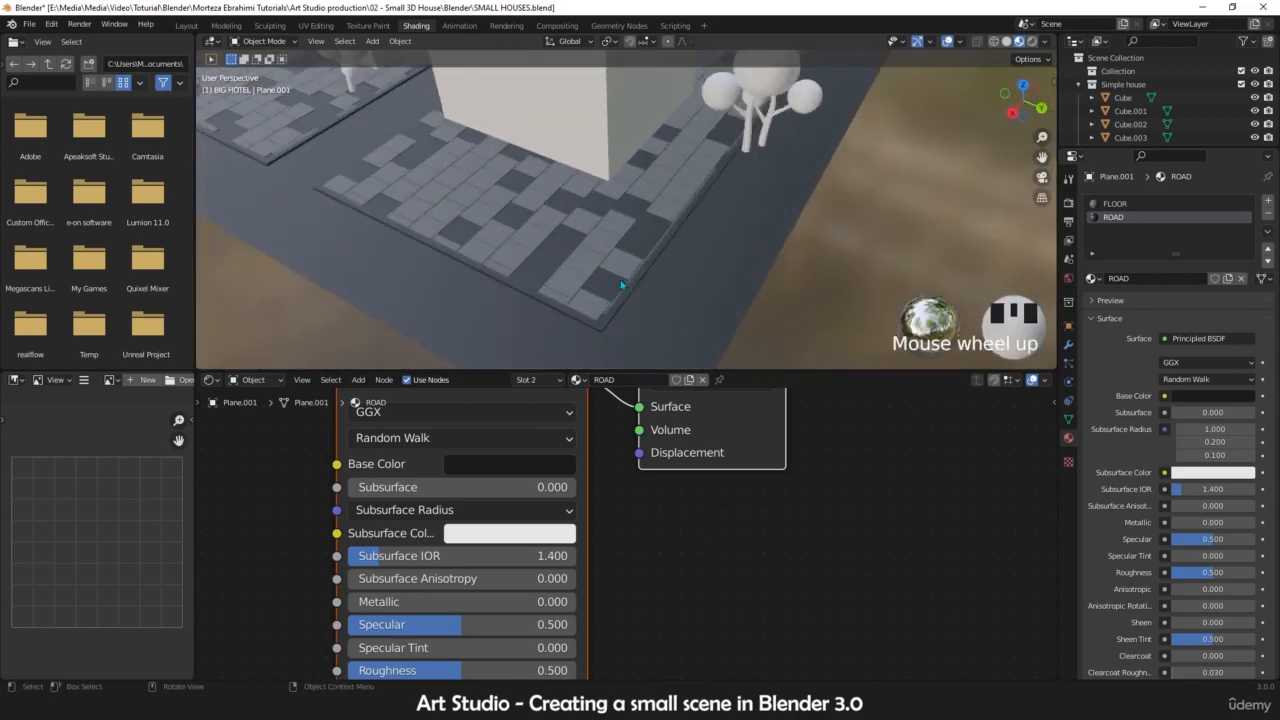
shift+middle_drag(621, 285, 640, 277)
scroll(635, 277, up, 2)
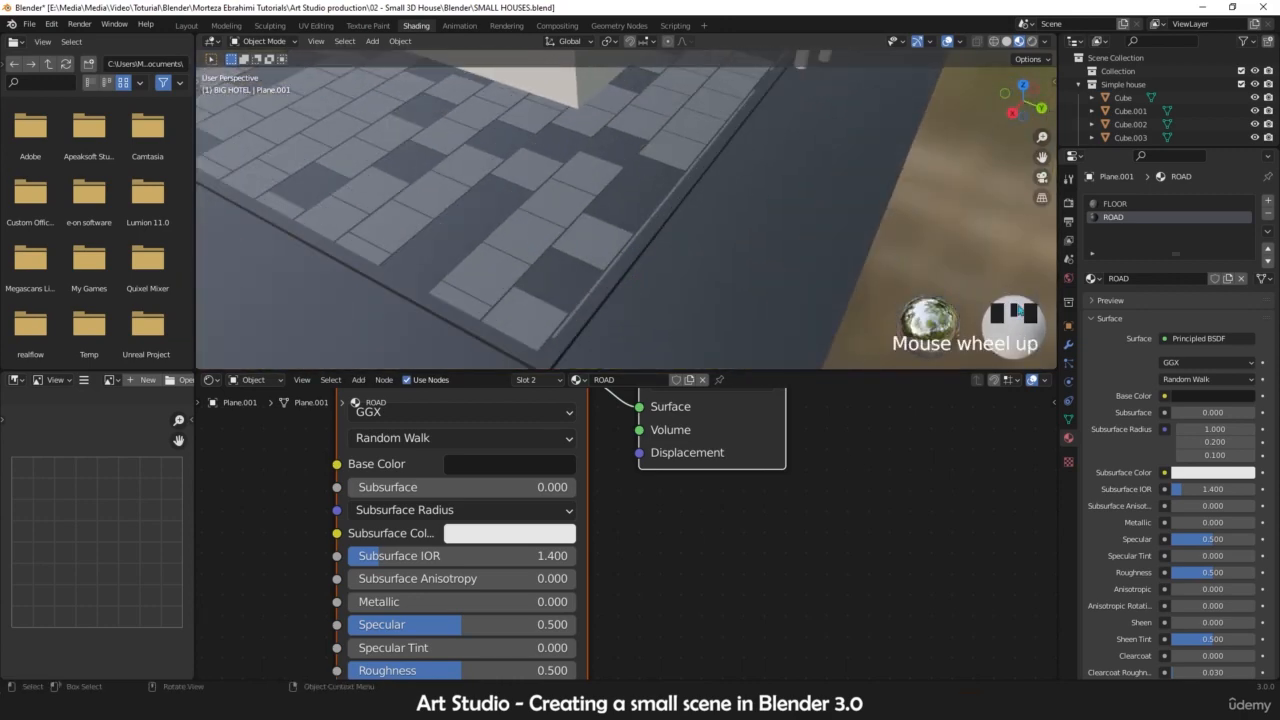
click(1115, 204)
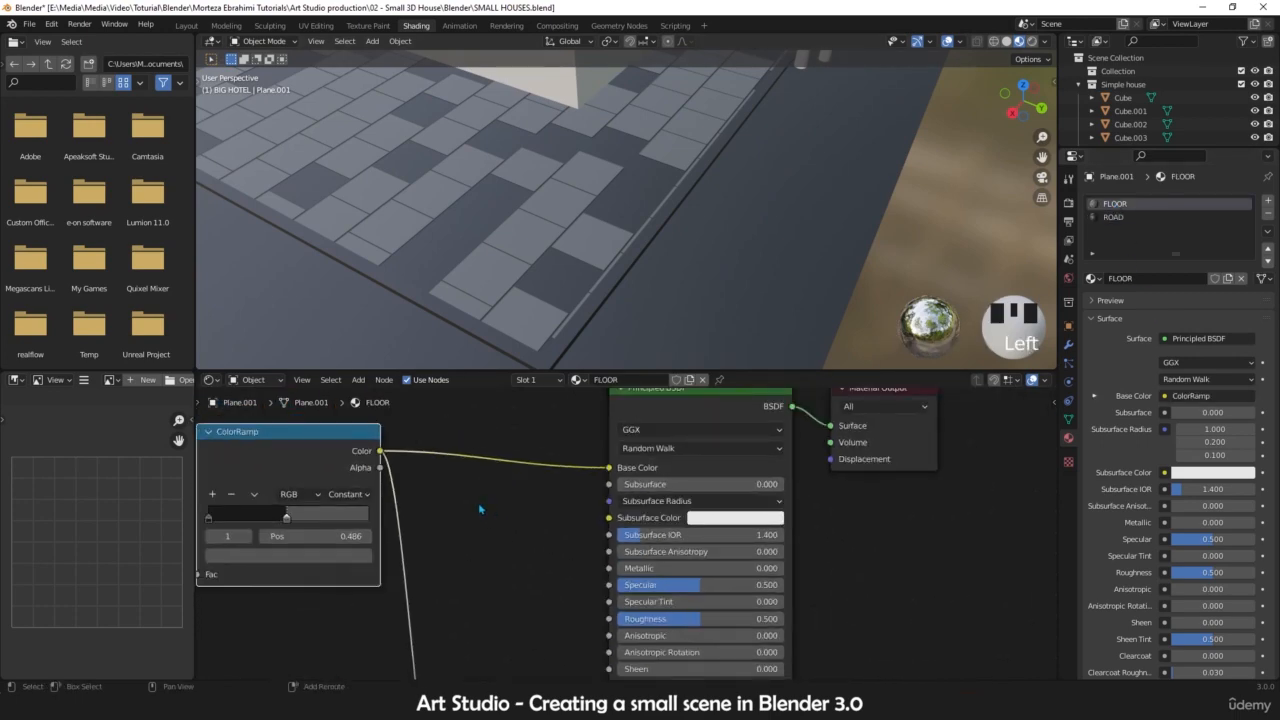
shift+middle_drag(561, 552, 717, 562)
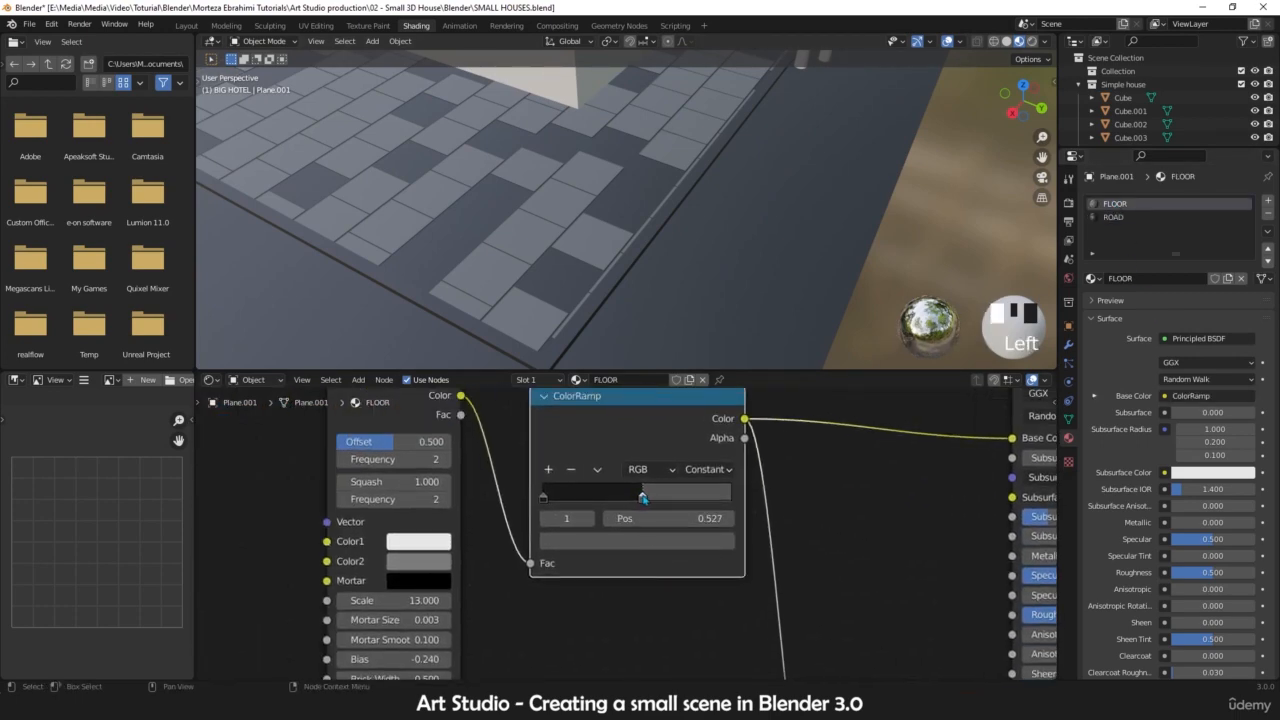
- Reduce the Brick Texture's Scale to 12.750 so the tiles fit the plot edges
scroll(525, 530, up, 2)
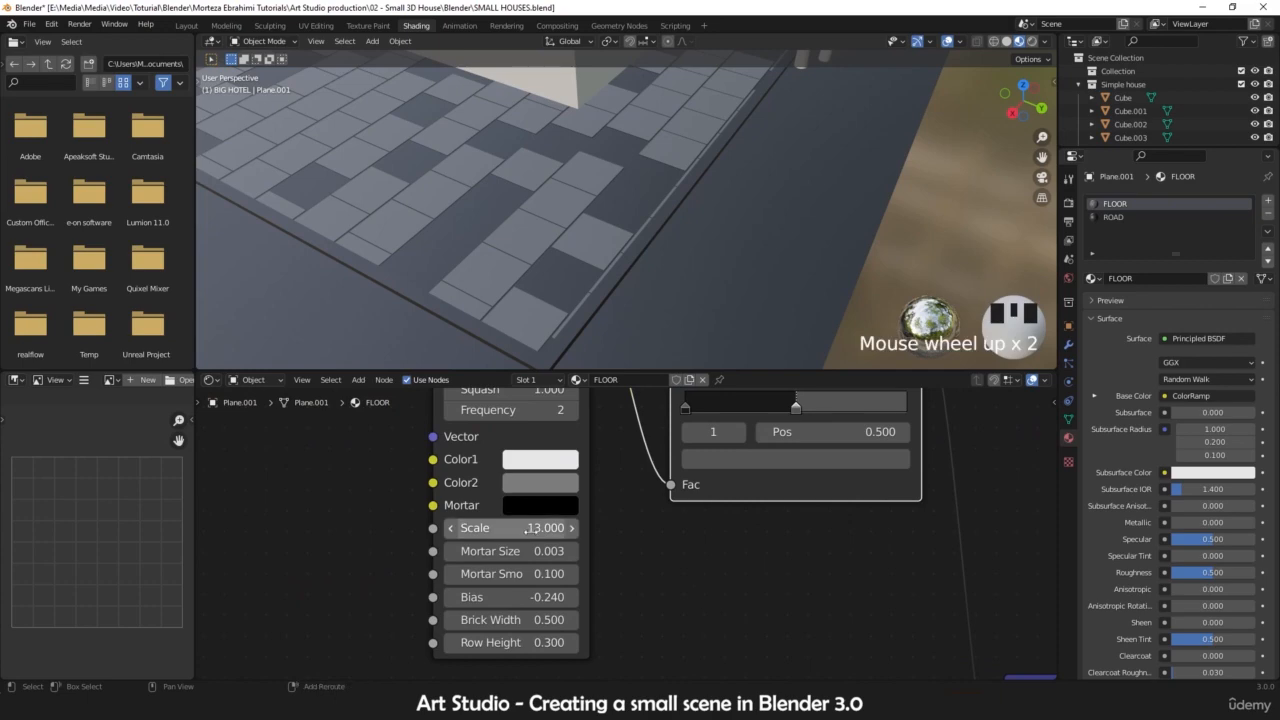
shift+drag(520, 530, 508, 530)
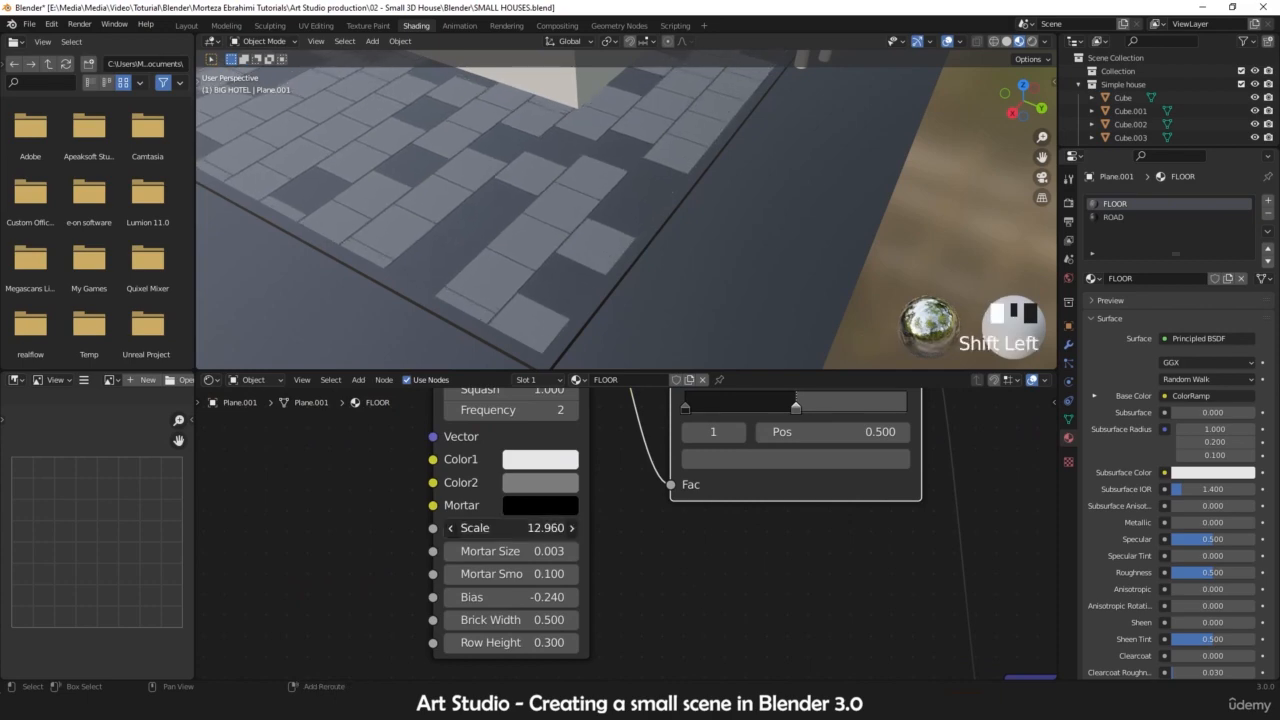
mouse_move(560, 290)
shift+middle_down()
mouse_move(600, 315)
mouse_move(560, 300)
shift+middle_up()
scroll(600, 315, up, 3)
scroll(578, 325, up, 1)
shift+drag(520, 528, 490, 528)
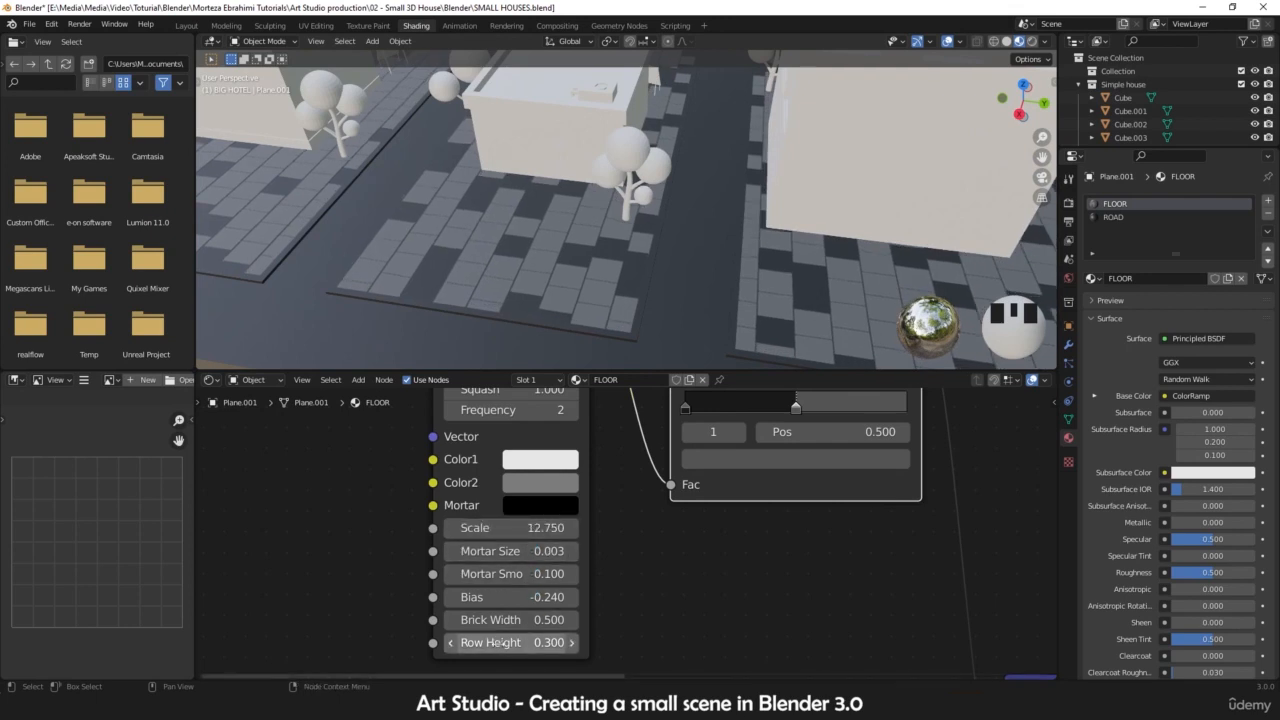
- Search the add-ons in the preferences for "node", check that Node Wrangler is enabled, and save the preferences
scroll(550, 500, down, 3)
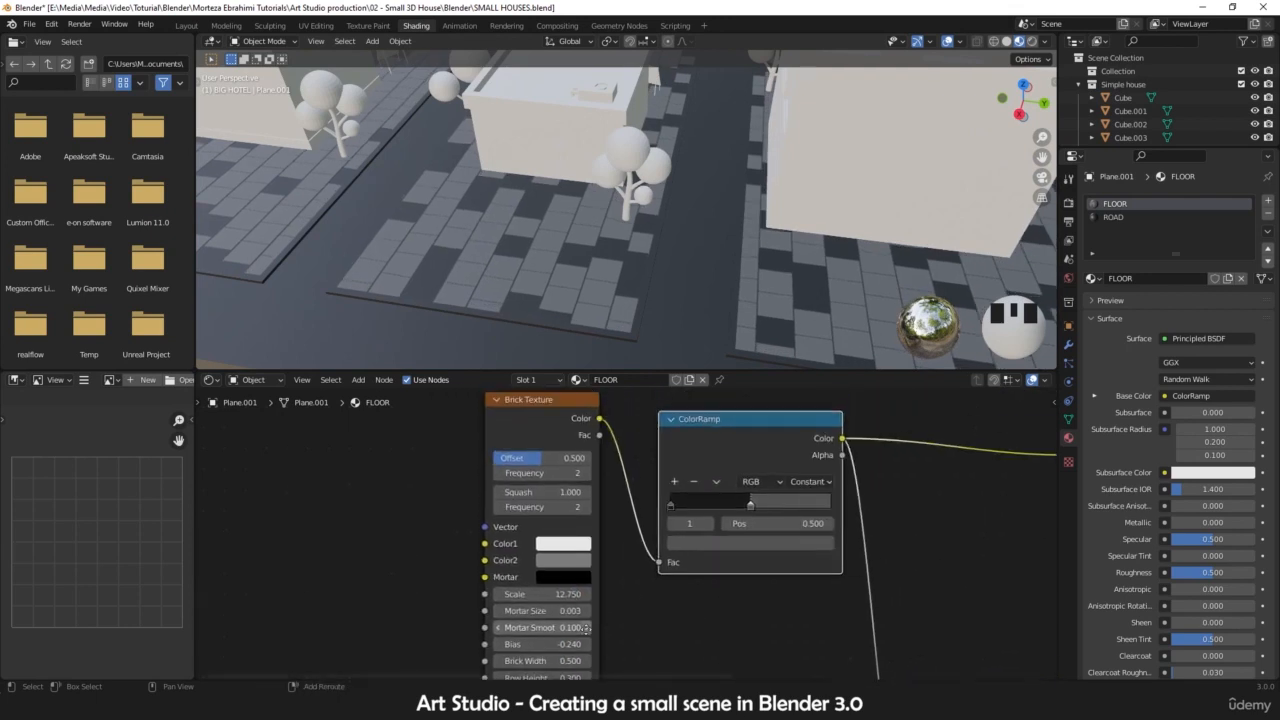
click(559, 432)
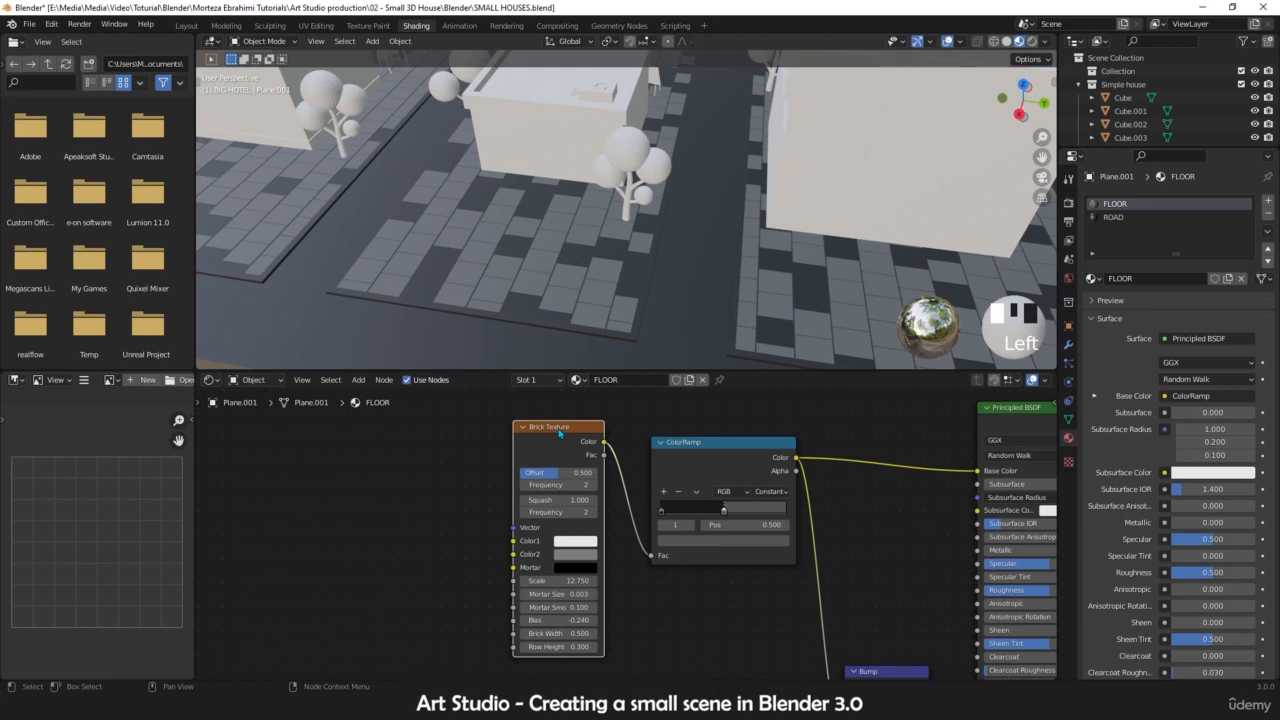
click(51, 23)
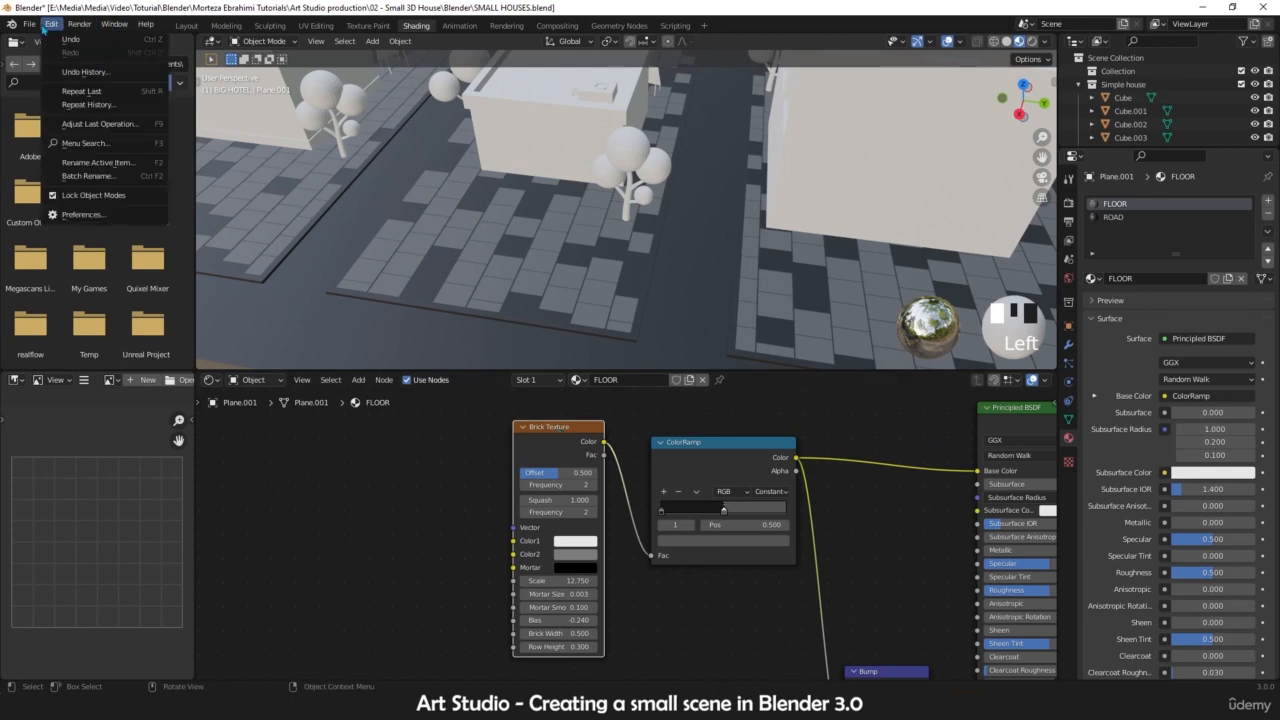
click(105, 215)
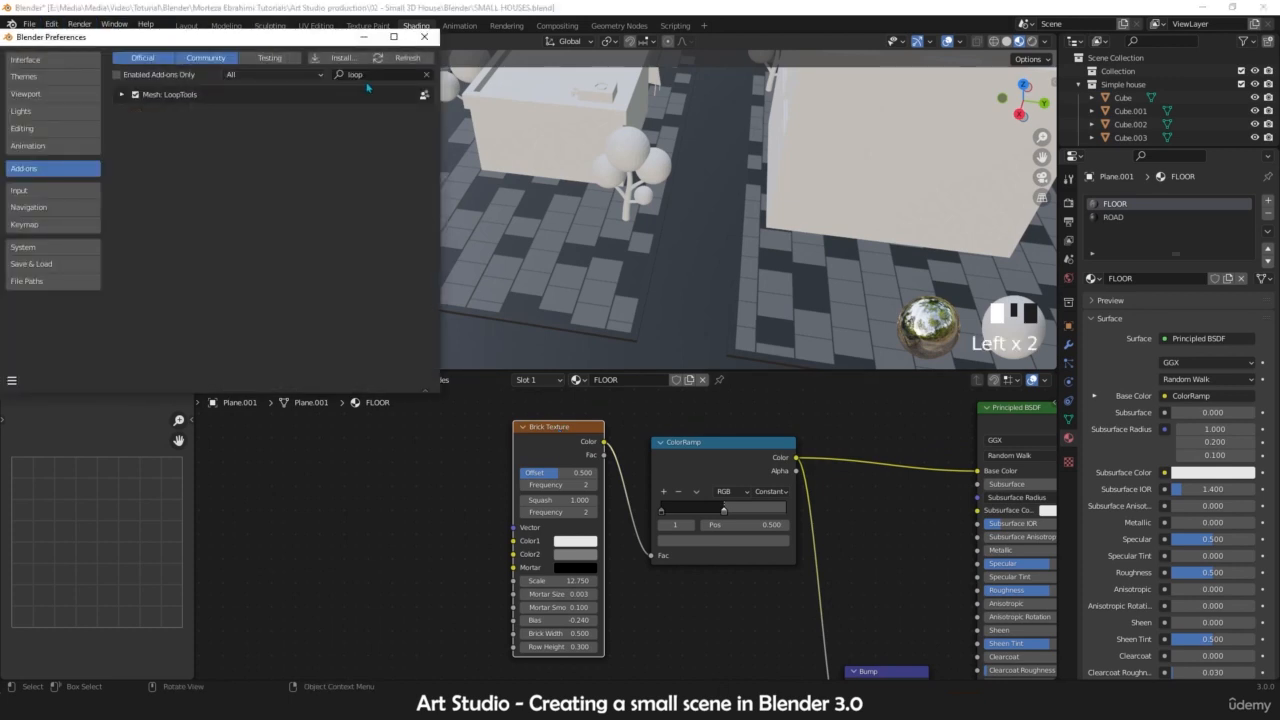
text(node)
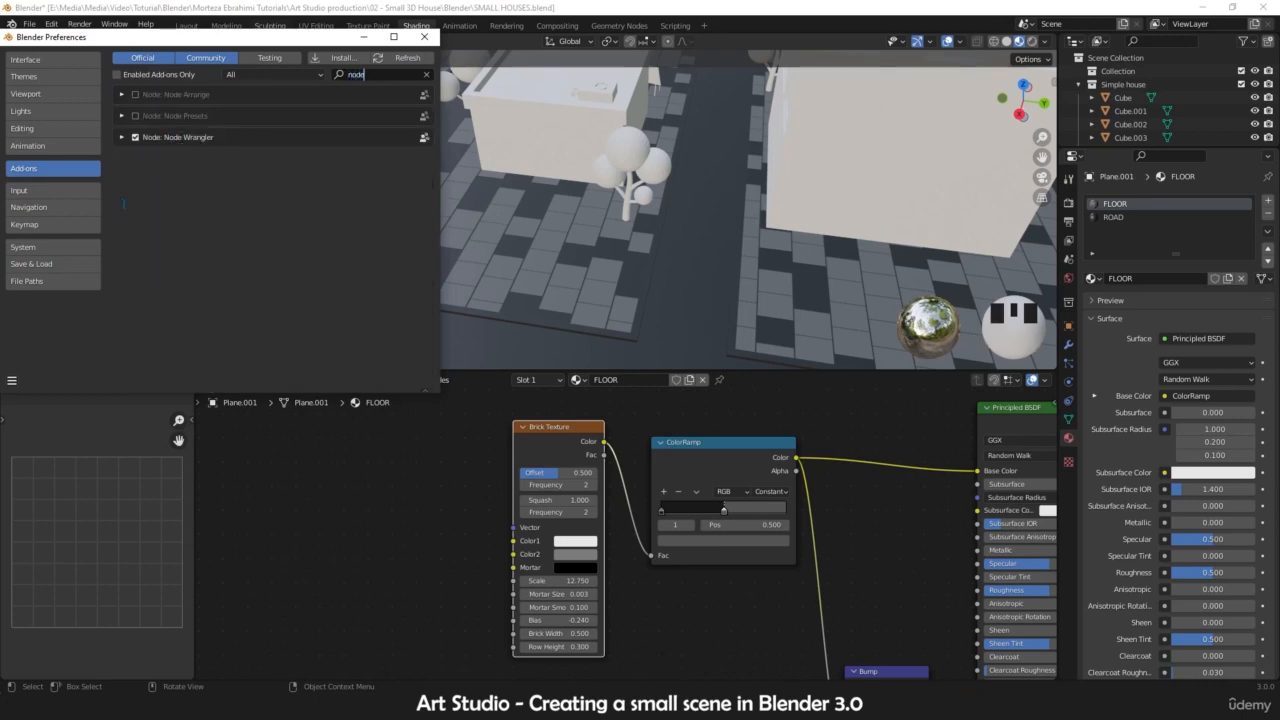
click(12, 380)
click(60, 366)
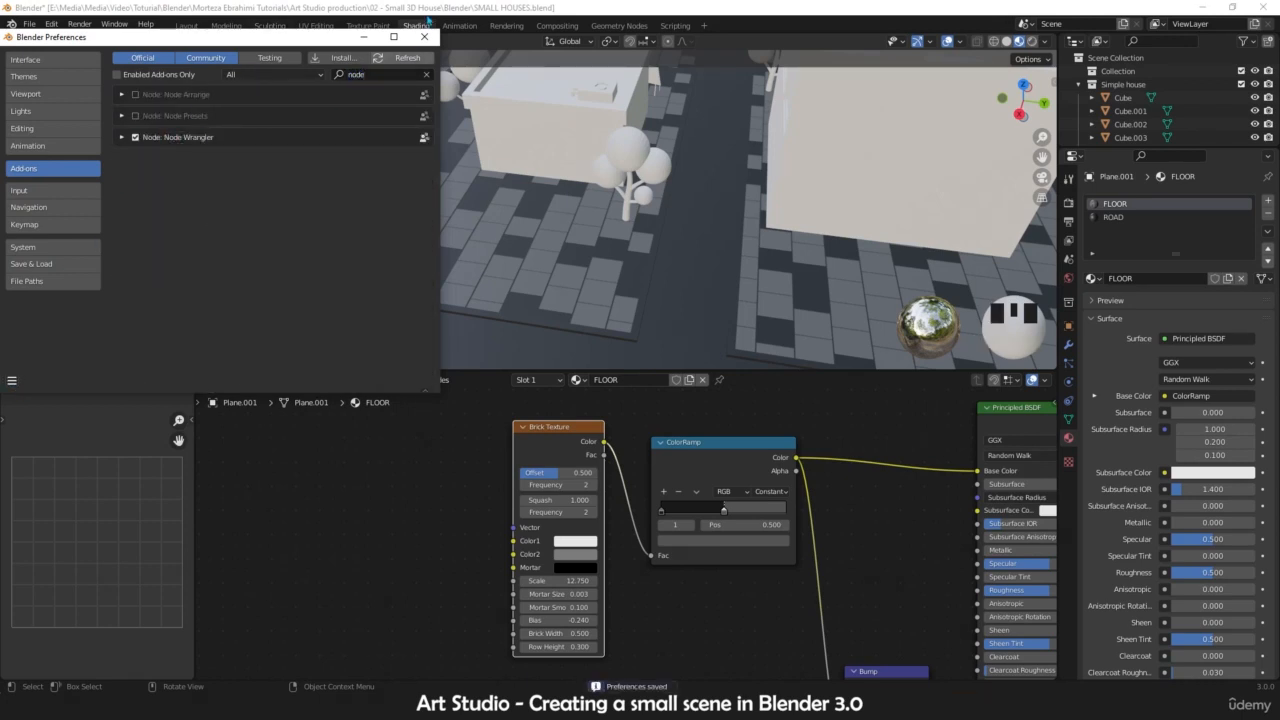
click(424, 36)
- Add linked Texture Coordinate and Mapping nodes to the FLOOR material's Brick Texture with Node Wrangler
scroll(572, 451, up, 1)
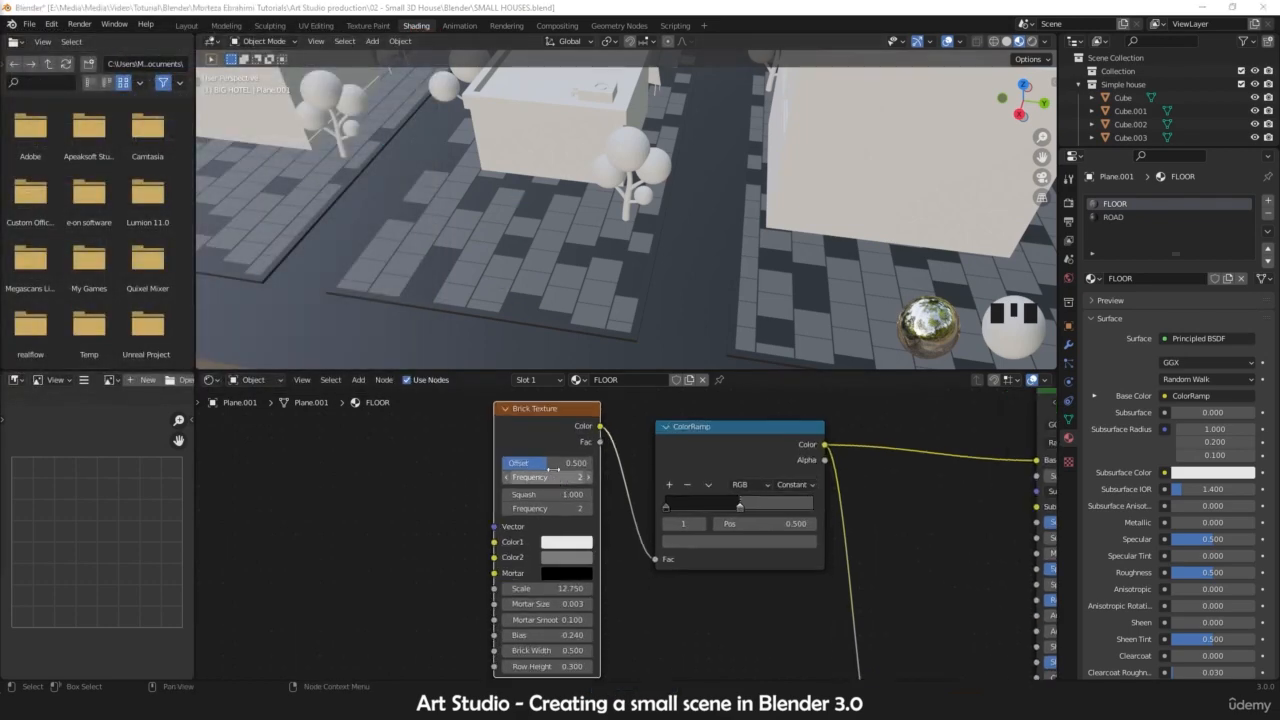
scroll(457, 492, up, 1)
middle_drag(438, 472, 491, 506)
scroll(548, 474, up, 1)
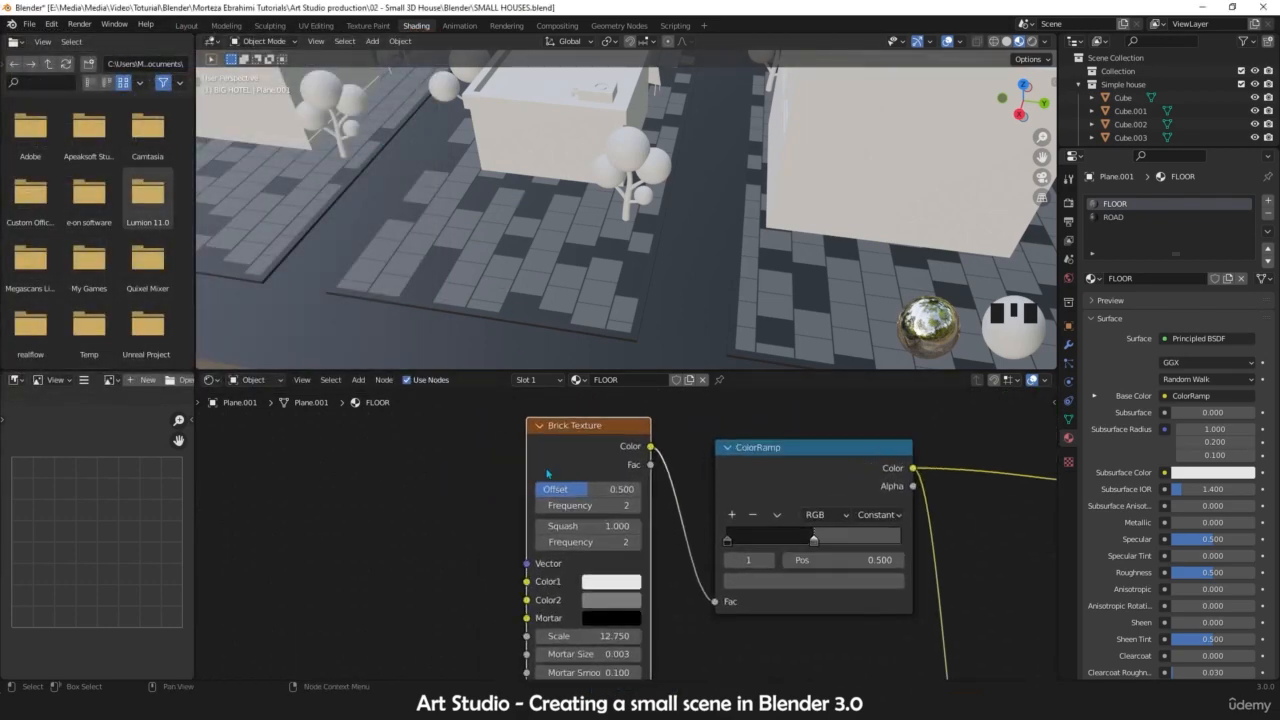
scroll(608, 472, down, 4)
scroll(606, 454, down, 1)
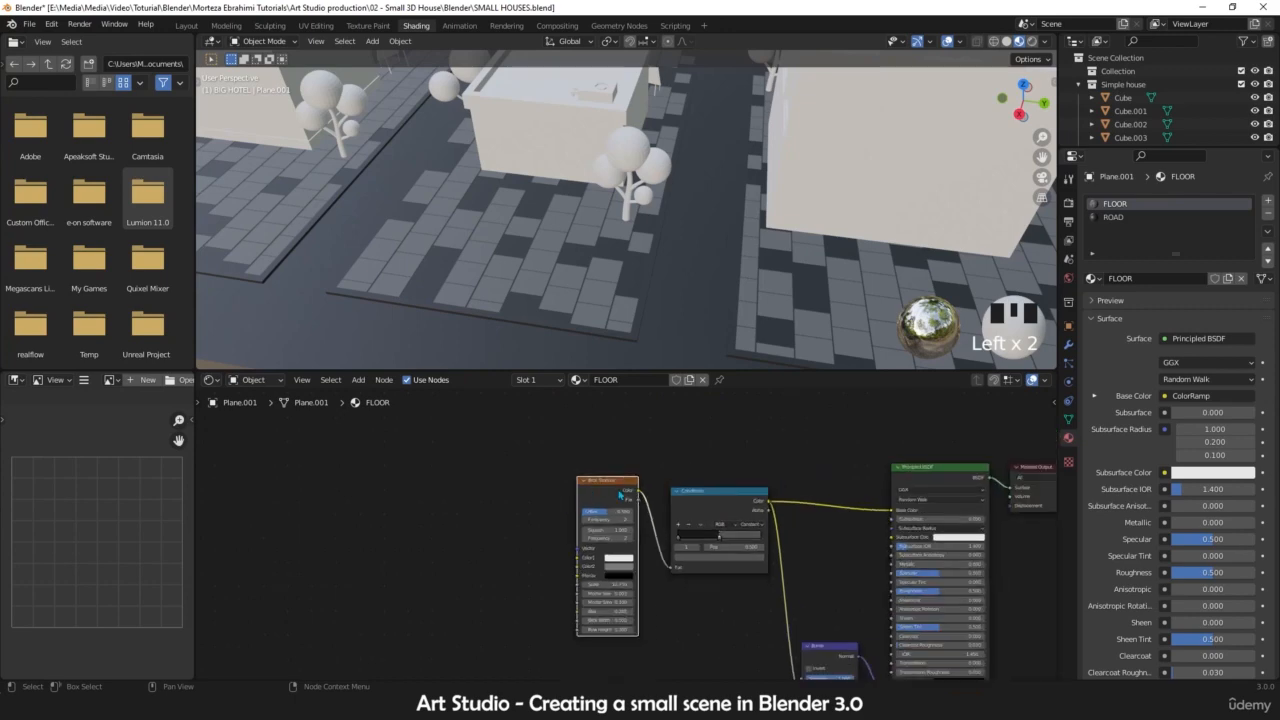
scroll(592, 463, up, 1)
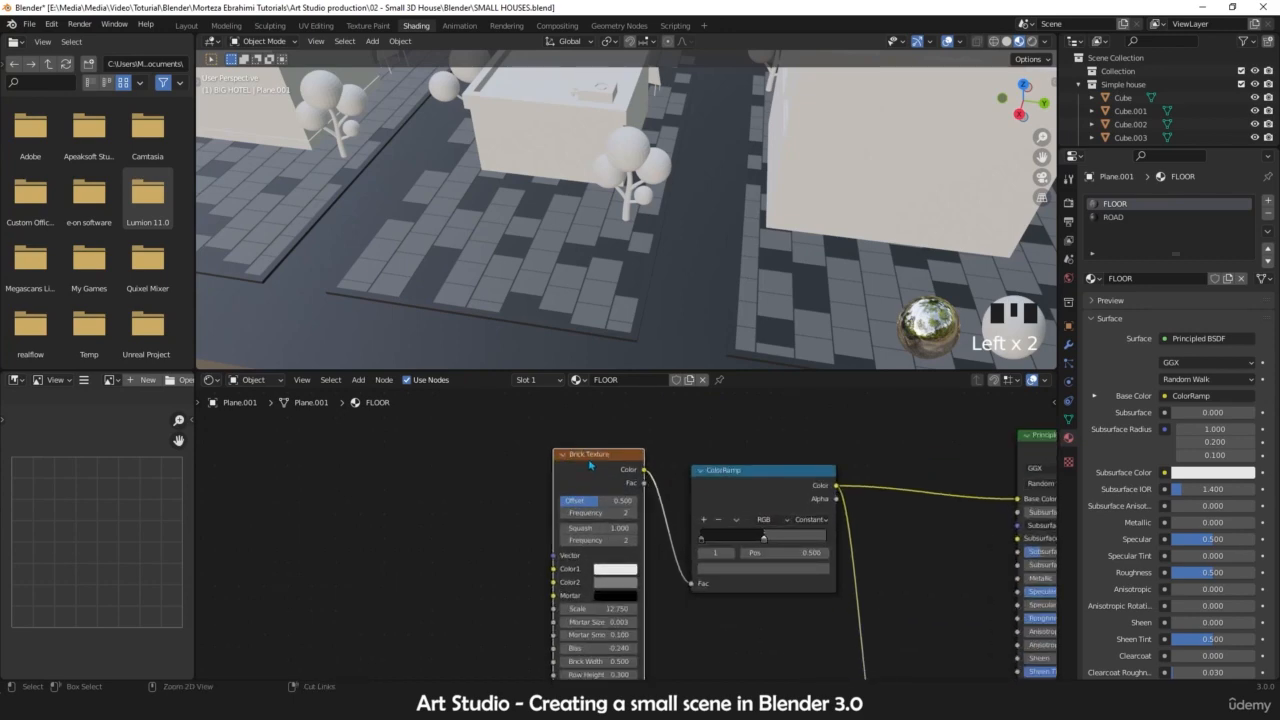
key(ctrl+t)
scroll(491, 507, down, 1)
scroll(480, 512, up, 2)
middle_drag(411, 487, 513, 412)
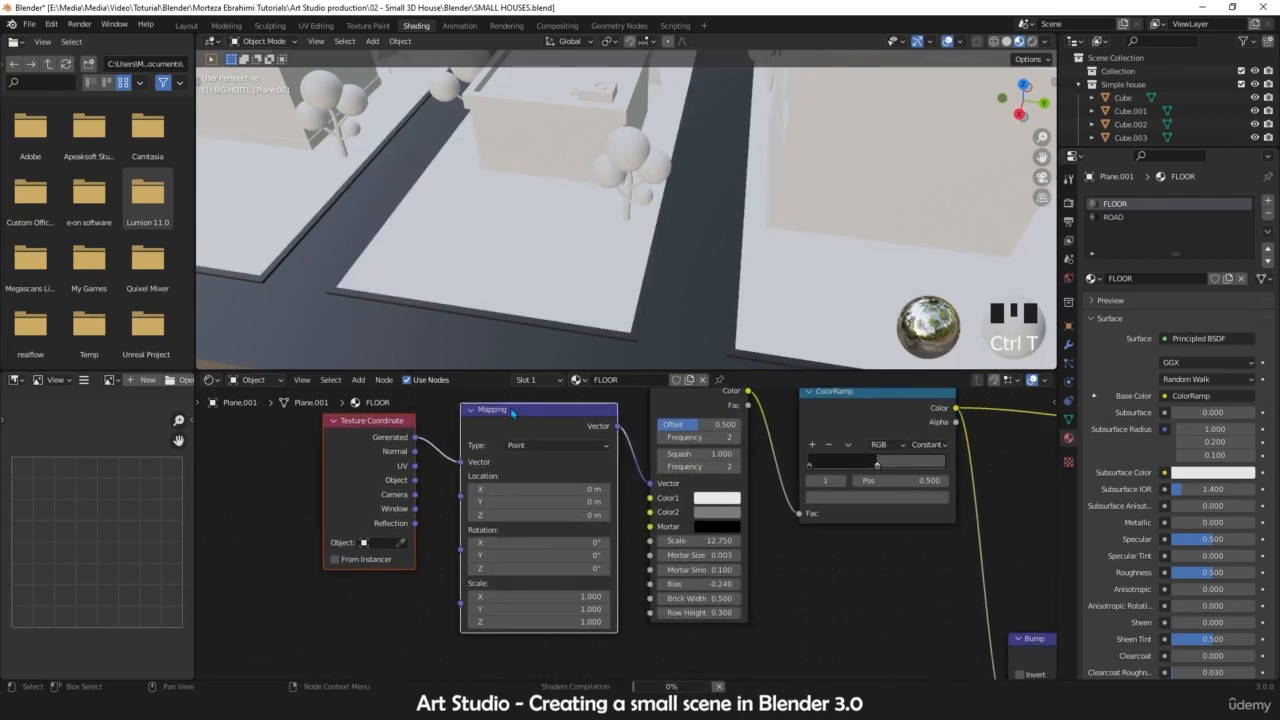
scroll(410, 567, down, 3)
drag(379, 587, 528, 461)
scroll(536, 456, down, 3)
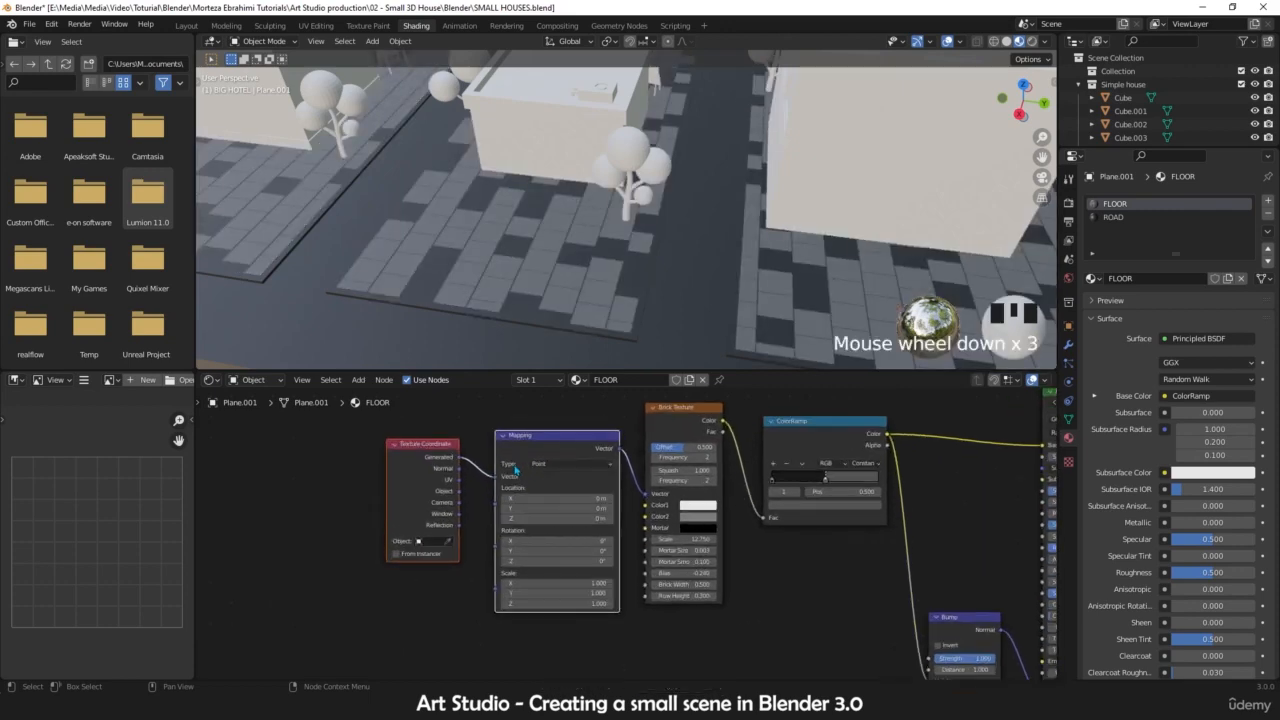
- Set the Mapping node's Z rotation to 45° and view the diagonal tiles up close
scroll(521, 495, up, 2)
middle_drag(526, 503, 591, 499)
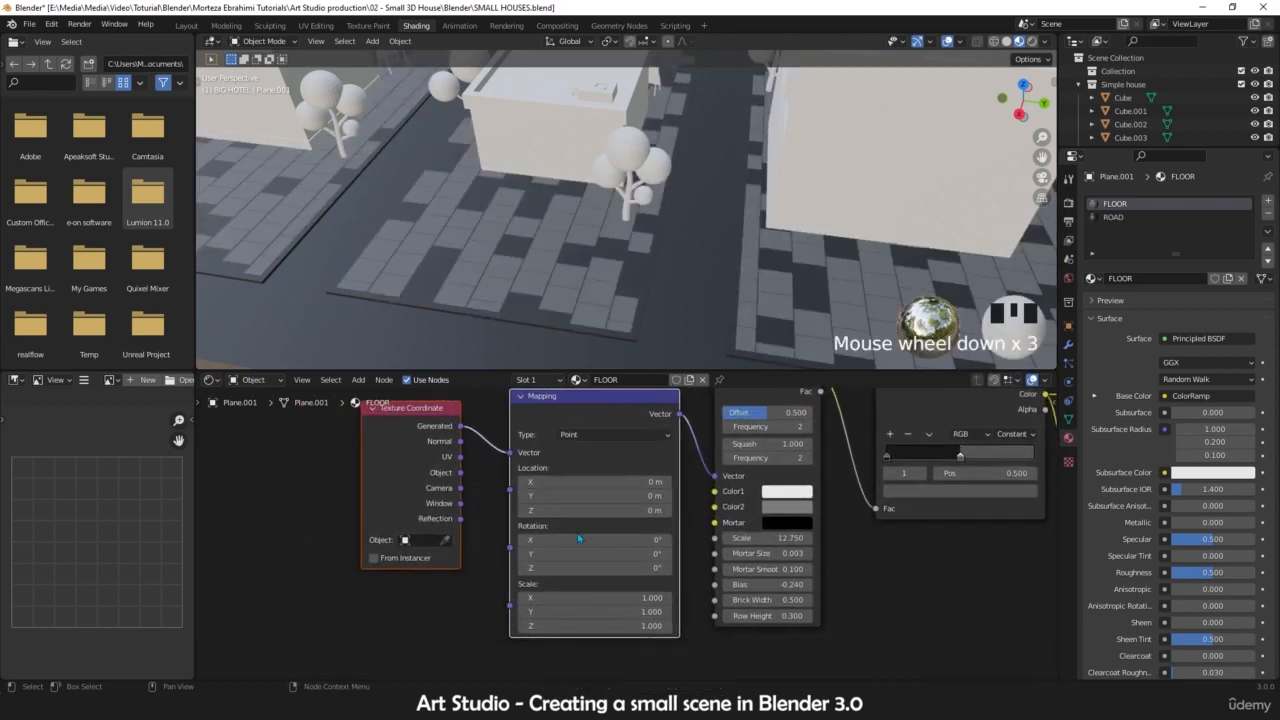
scroll(565, 557, up, 1)
middle_drag(563, 560, 468, 566)
click(491, 580)
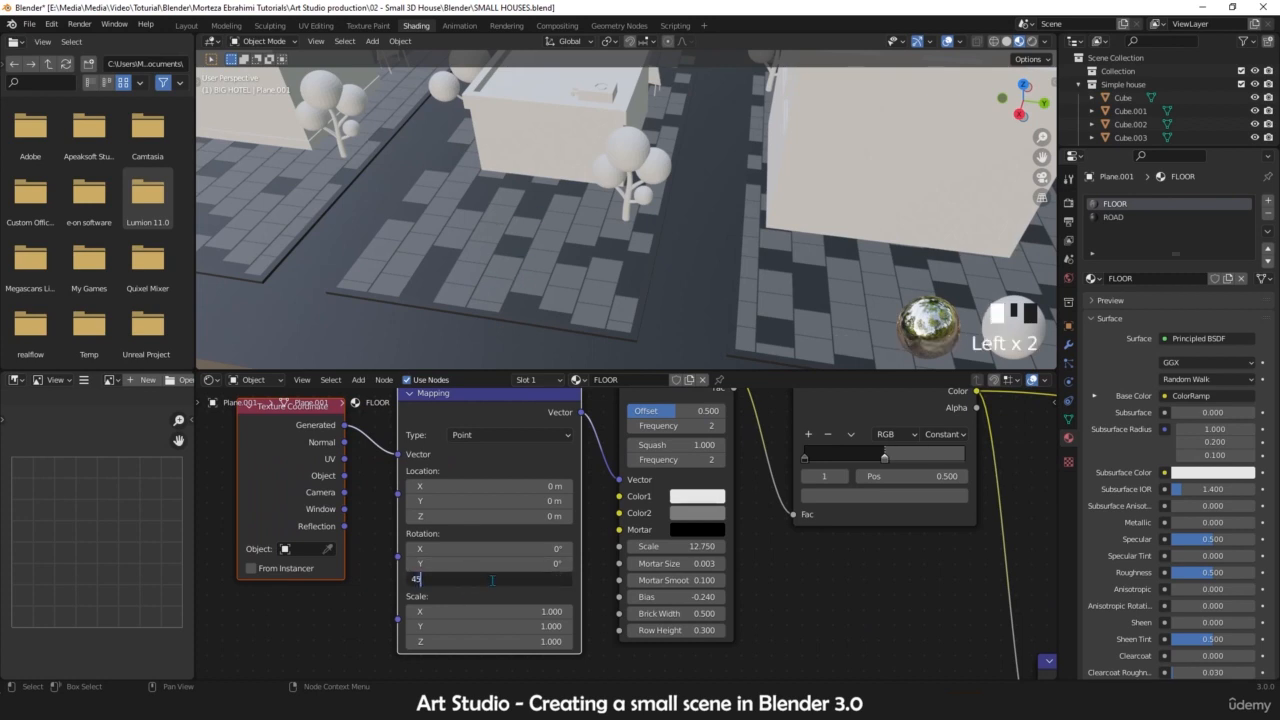
text(45)
key(Return)
scroll(629, 229, up, 3)
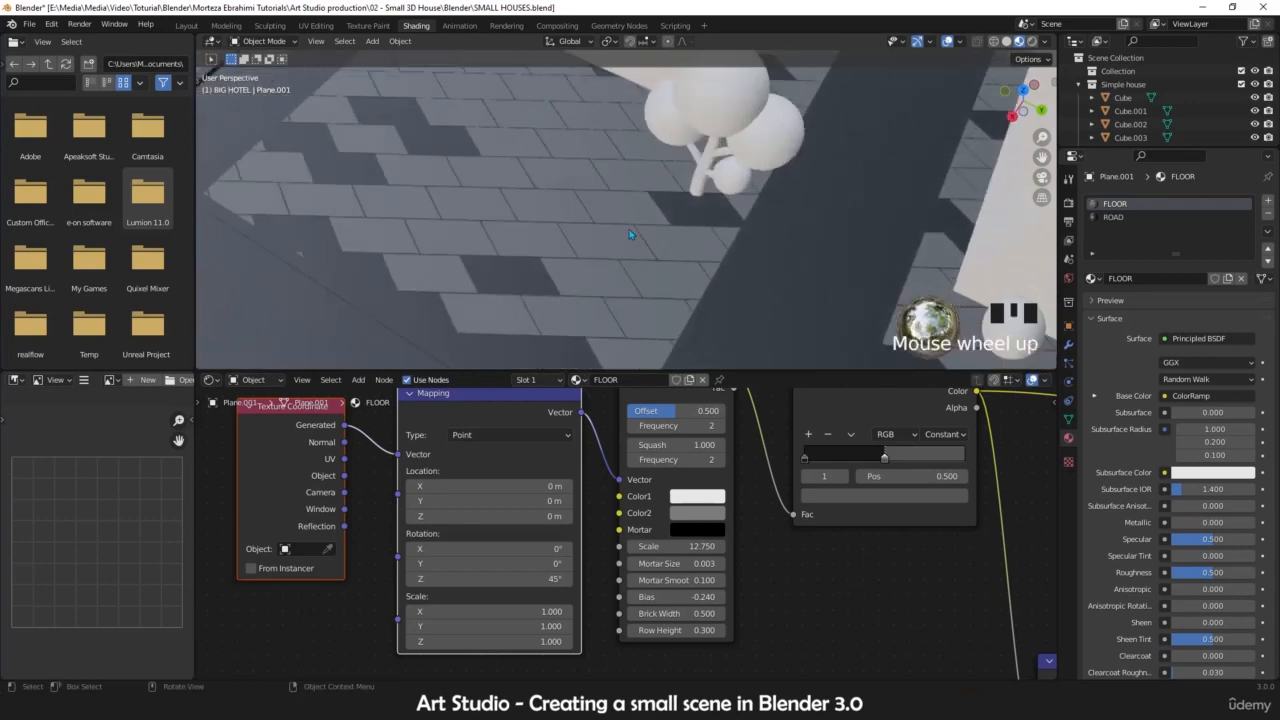
shift+middle_drag(629, 229, 715, 218)
scroll(617, 535, down, 2)
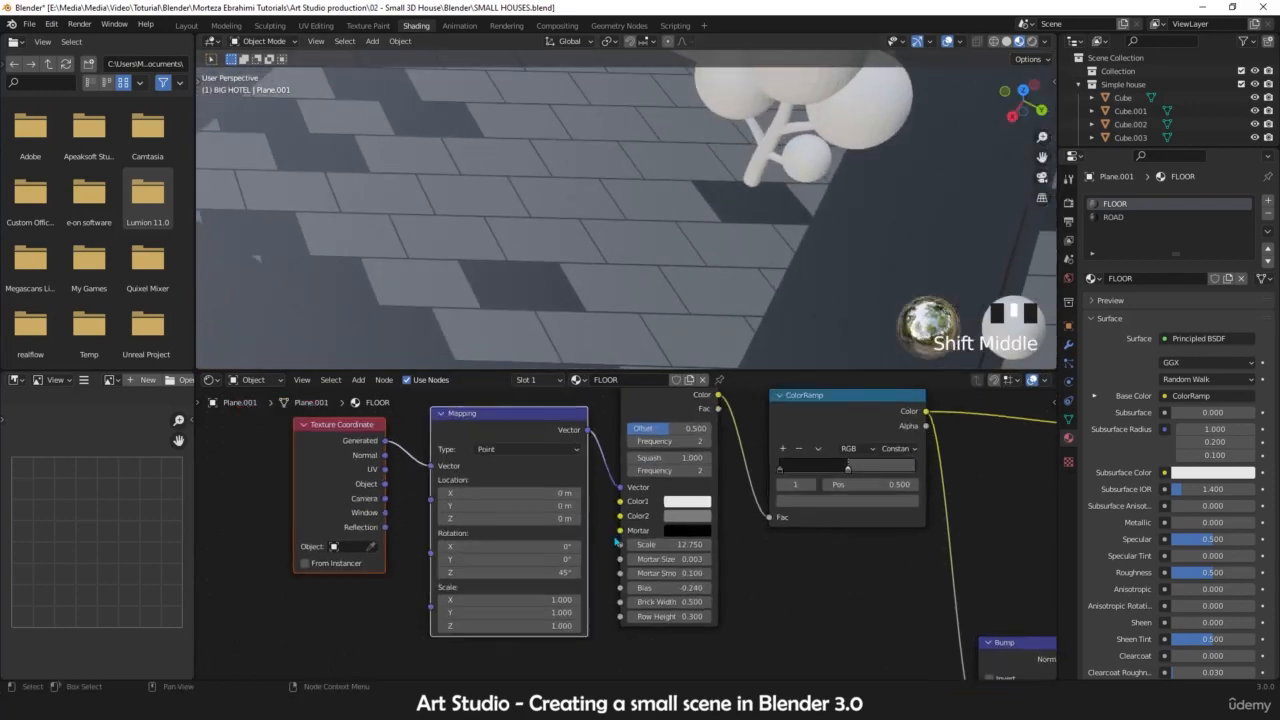
- Reduce the Brick Texture's Brick Width to 0.360 and adjust its Bias to refine the diagonal tiles
scroll(617, 541, up, 4)
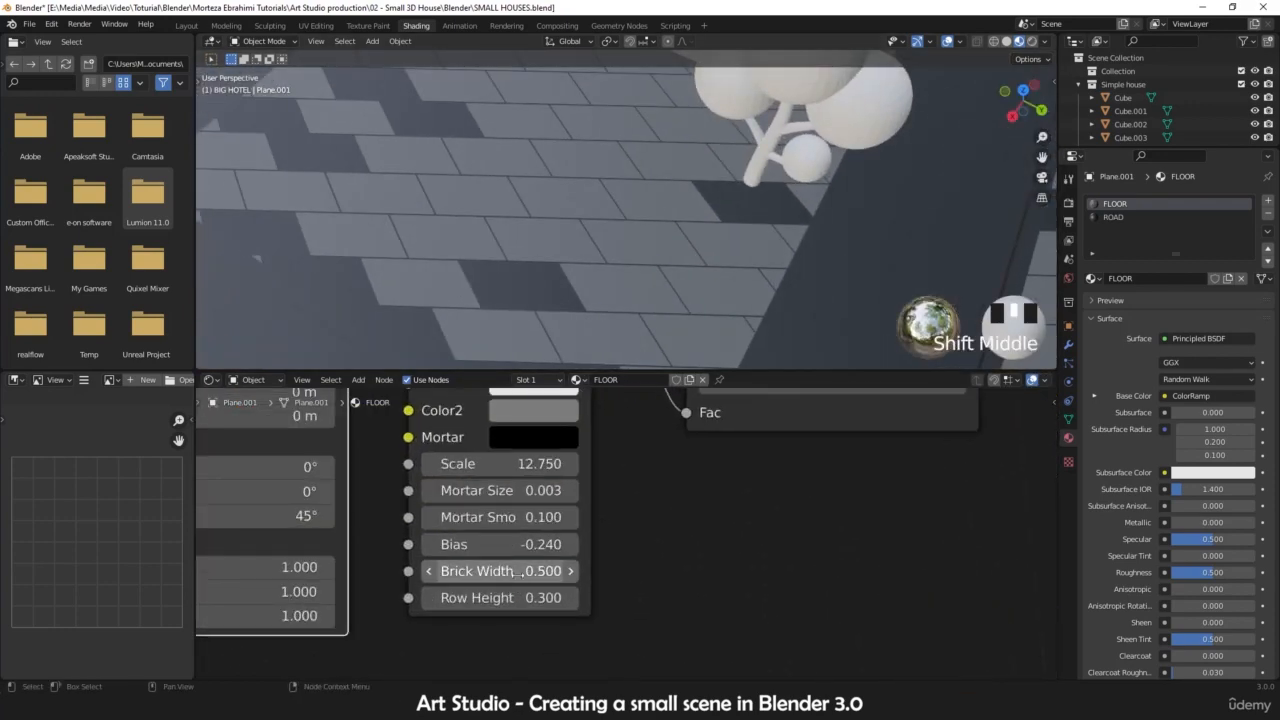
mouse_move(510, 572)
shift+mouse_down()
mouse_move(530, 572)
mouse_move(485, 572)
mouse_move(502, 572)
shift+mouse_up()
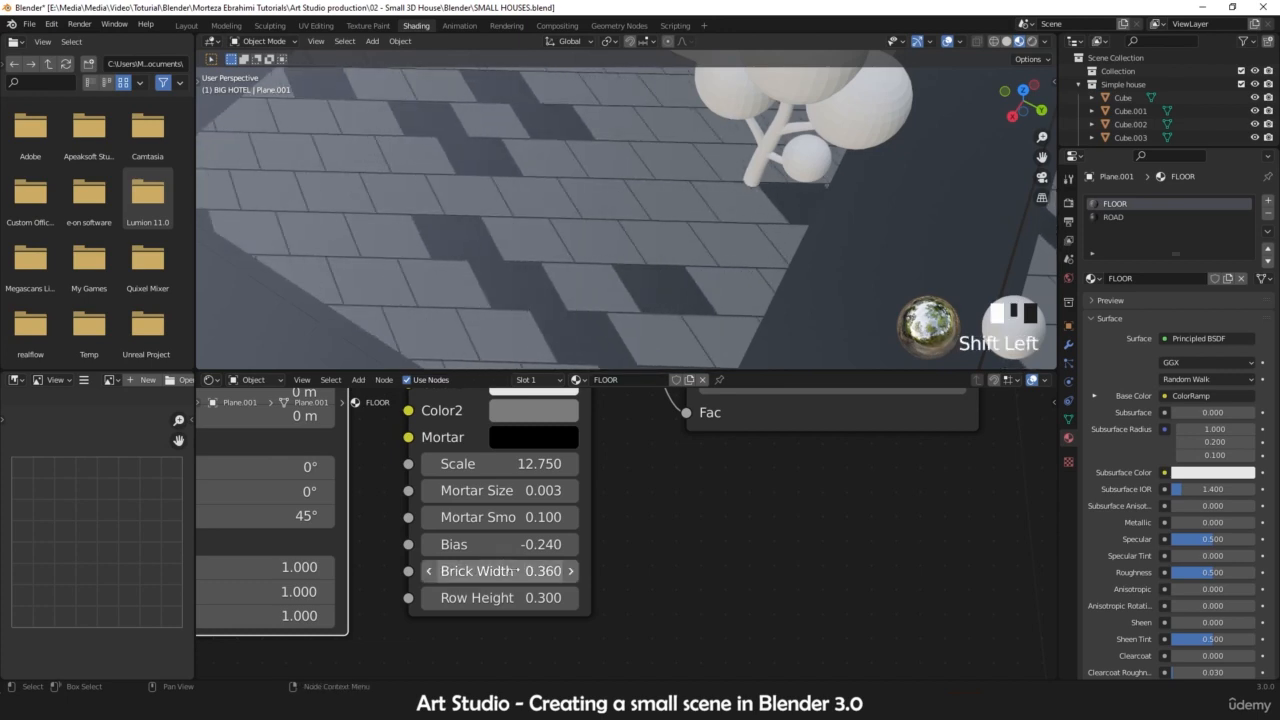
click(502, 544)
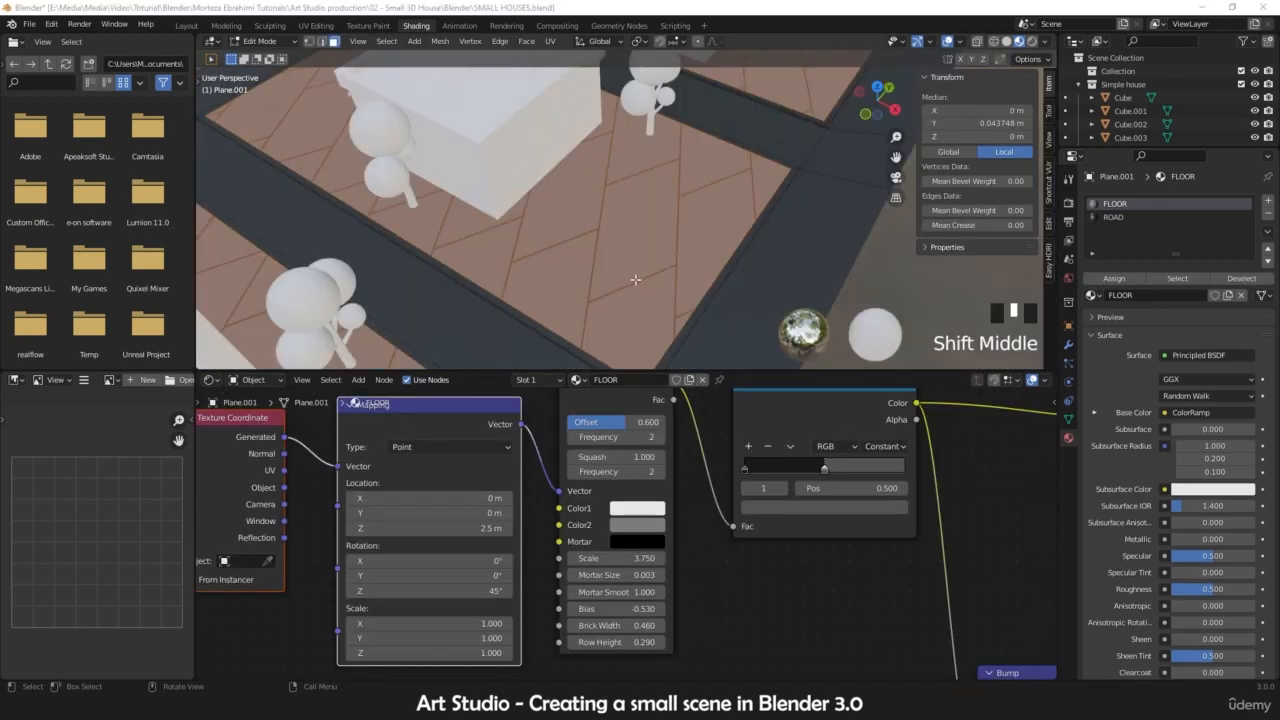
scroll(635, 279, down, 2)
middle_drag(635, 279, 545, 235)
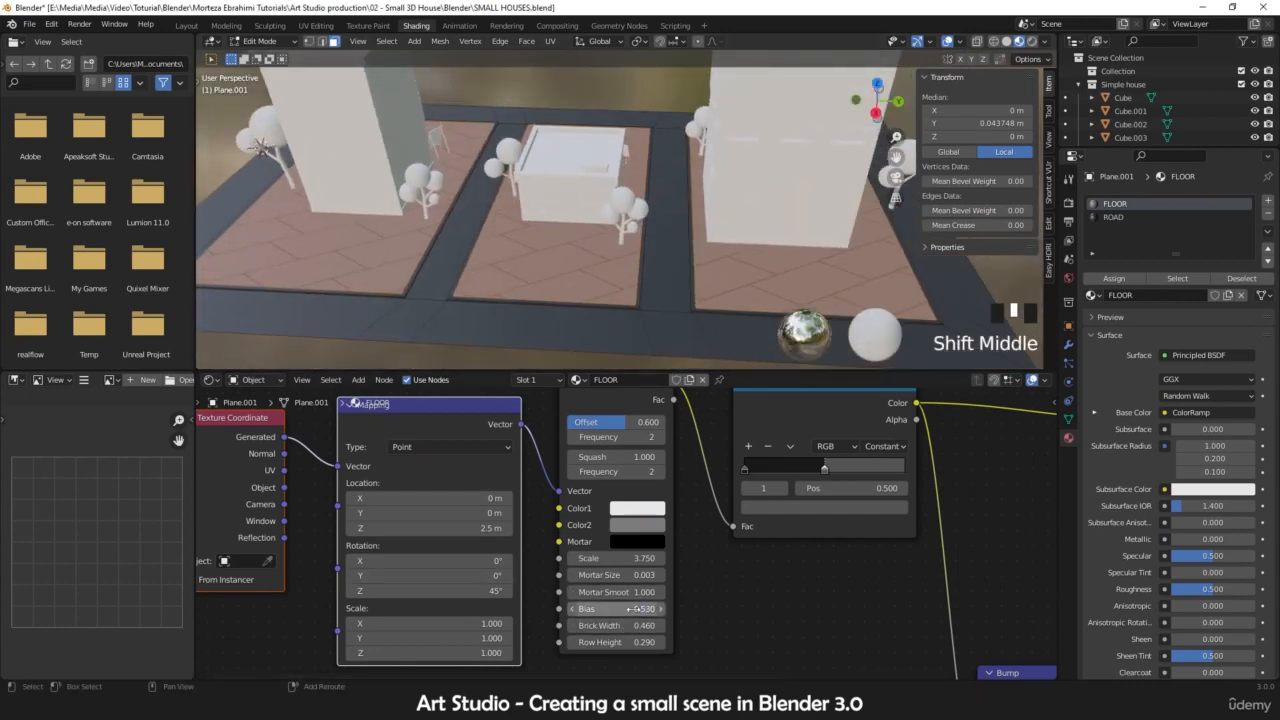
- Set the Brick Texture's Bias to -0.340 and the Mapping node's Y scale to 1.830
shift+drag(635, 608, 655, 608)
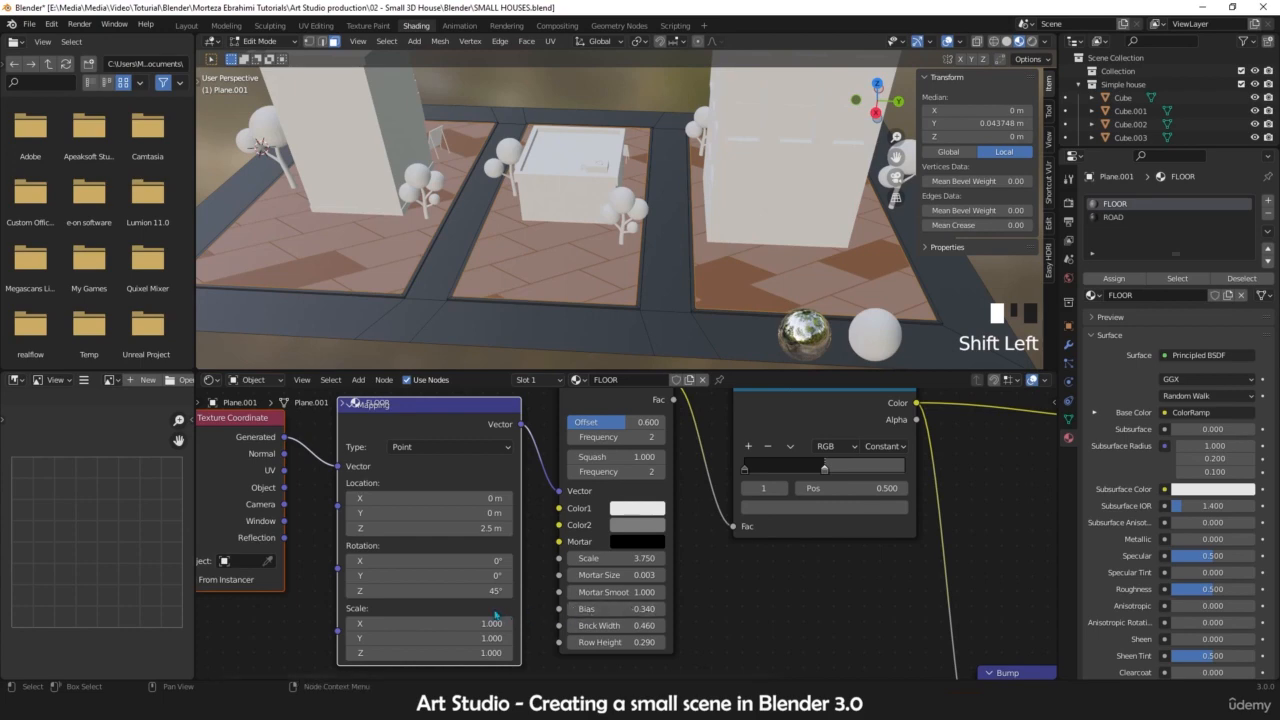
shift+drag(494, 638, 516, 638)
key(KP_7)
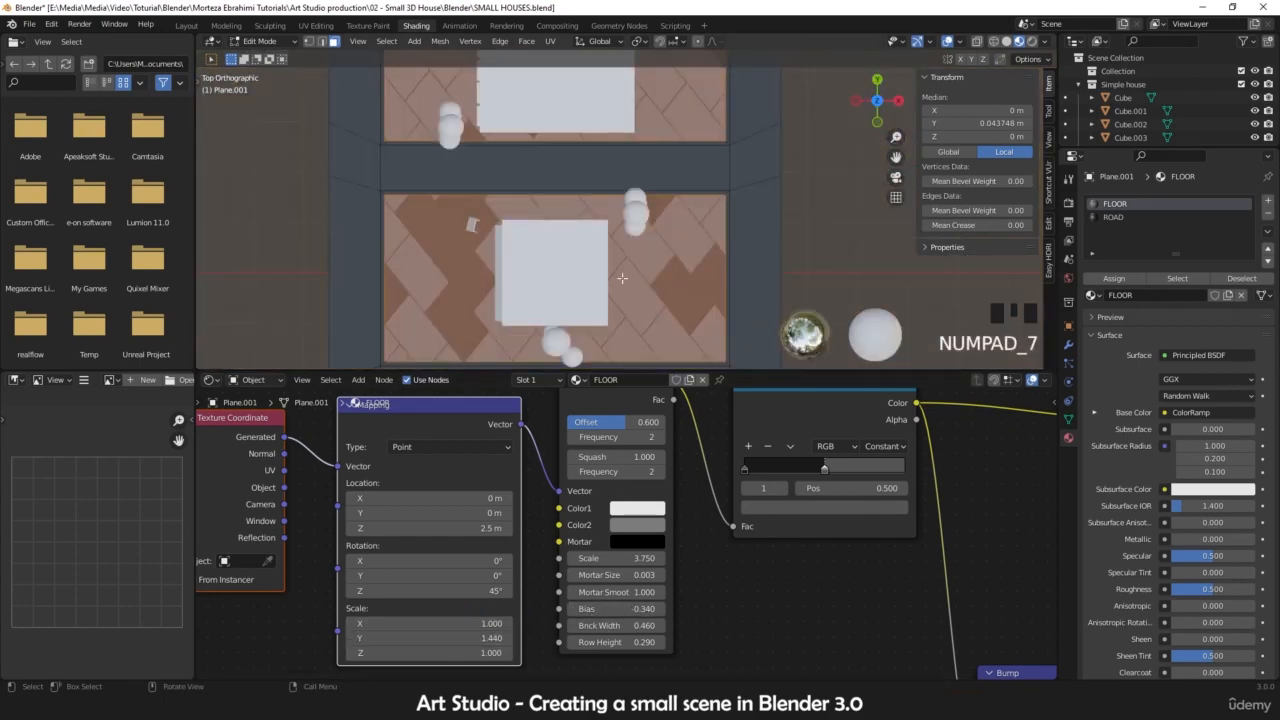
shift+middle_drag(622, 278, 514, 238)
shift+drag(500, 638, 520, 638)
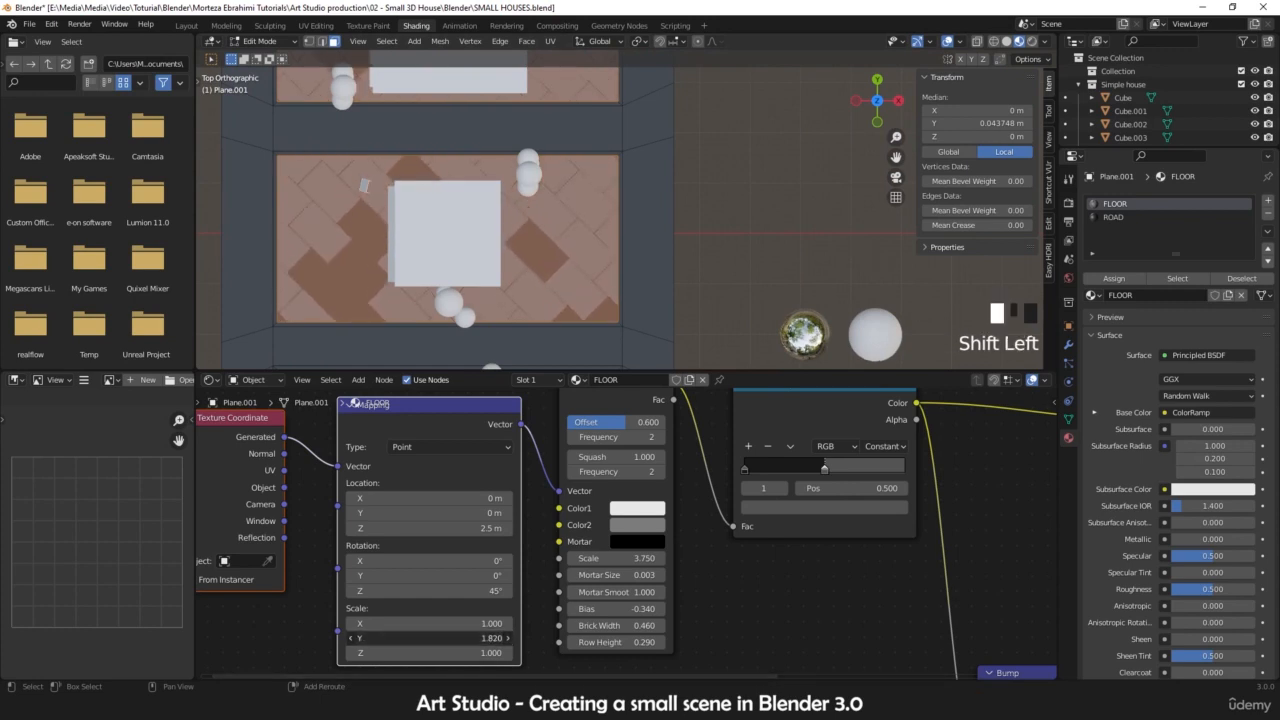
- Set the Brick Texture's Scale to 12, Row Height to 0.680 and Brick Width to 0.670
scroll(625, 533, up, 3)
click(632, 560)
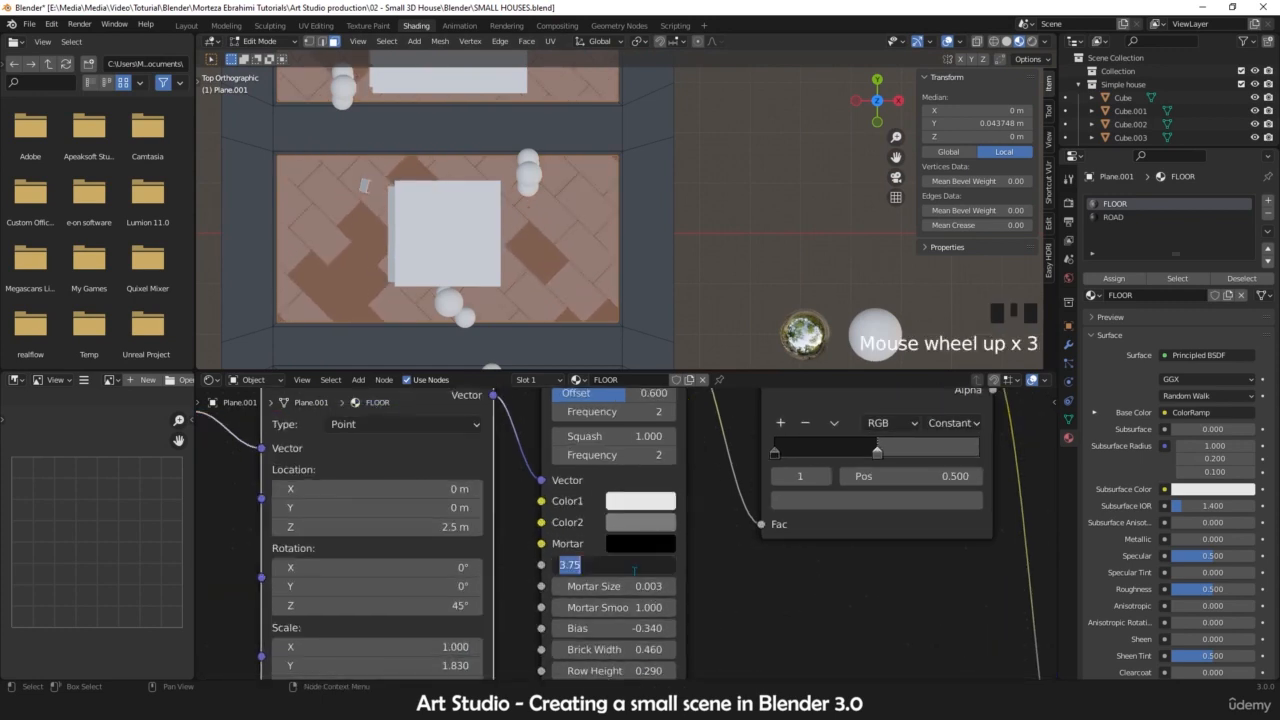
text(12)
key(Return)
scroll(622, 220, up, 4)
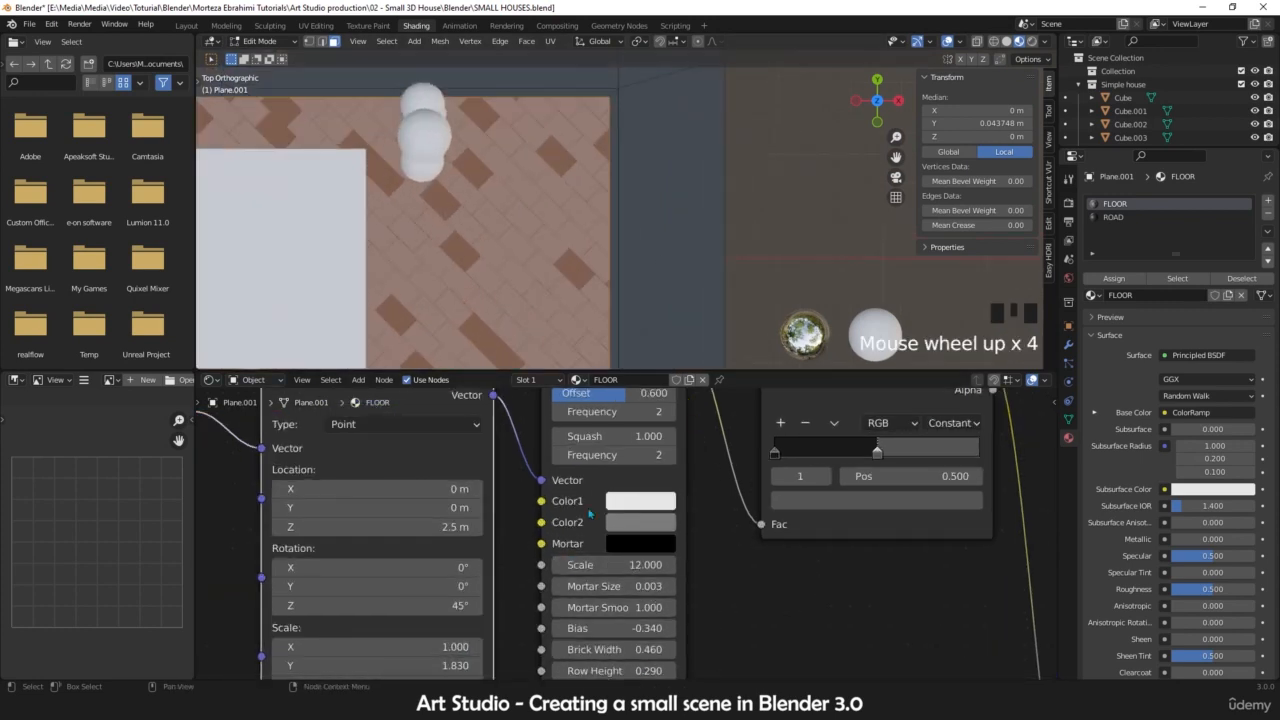
shift+middle_drag(344, 648, 383, 587)
shift+drag(673, 614, 660, 590)
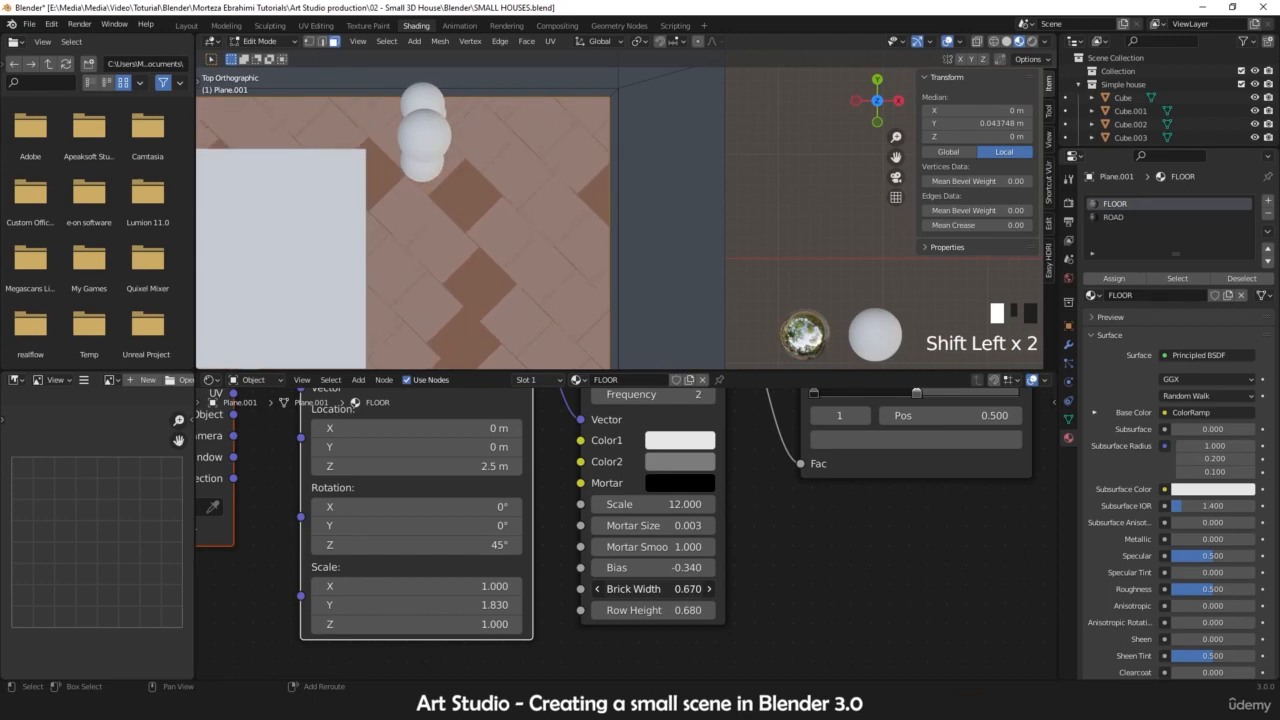
- Leave Edit Mode and examine the resized floor tiles on the ground plane up close
scroll(480, 230, up, 2)
middle_drag(480, 230, 627, 297)
scroll(503, 239, up, 3)
key(Tab)
scroll(609, 249, down, 3)
scroll(673, 255, up, 2)
scroll(519, 236, up, 2)
scroll(674, 283, up, 2)
scroll(626, 296, down, 2)
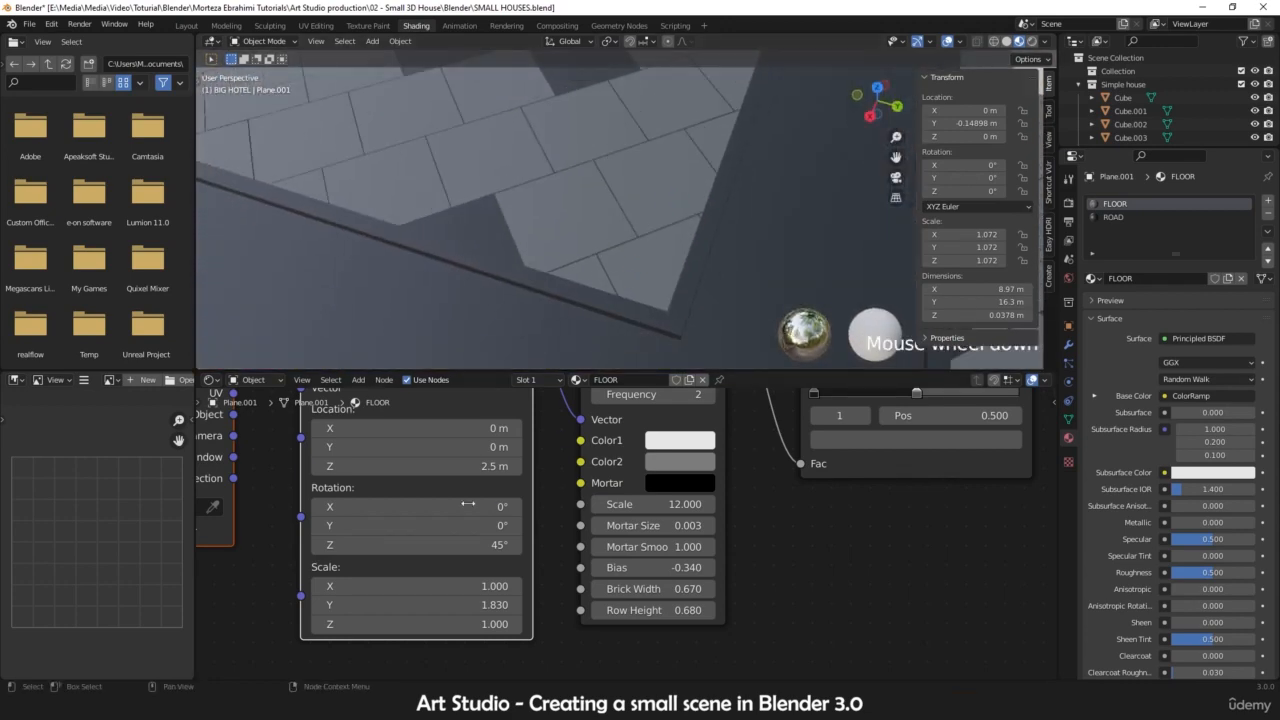
- Try Y scales of 2.000 and 1.770 on the FLOOR material's Mapping node and compare the tile shapes
double_click(480, 603)
key(Return)
scroll(624, 166, down, 6)
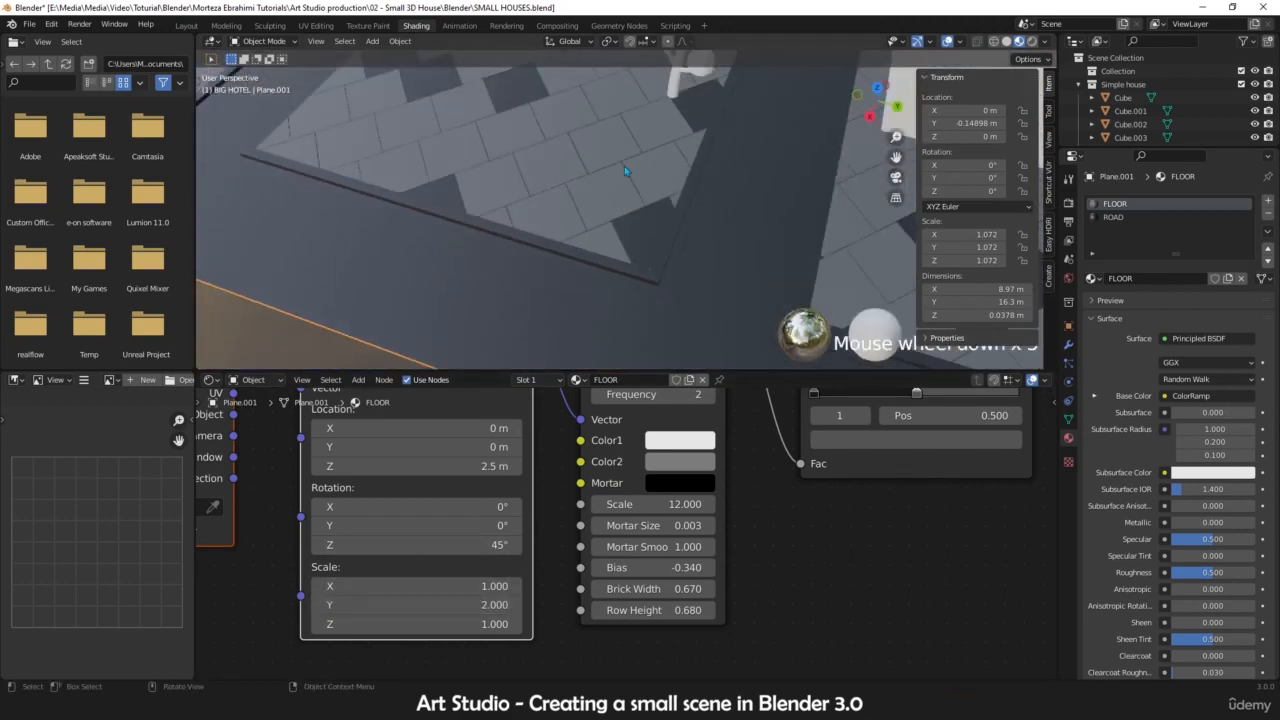
middle_drag(624, 166, 634, 112)
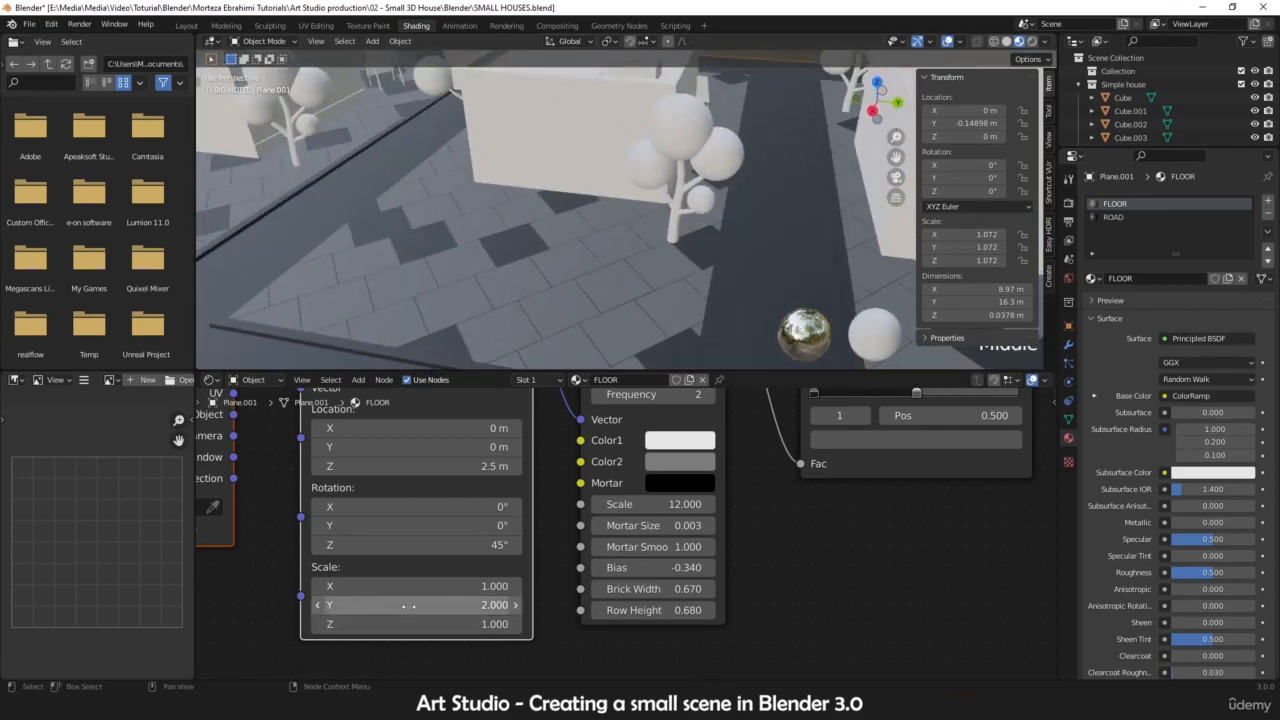
scroll(645, 339, up, 2)
middle_drag(620, 275, 702, 298)
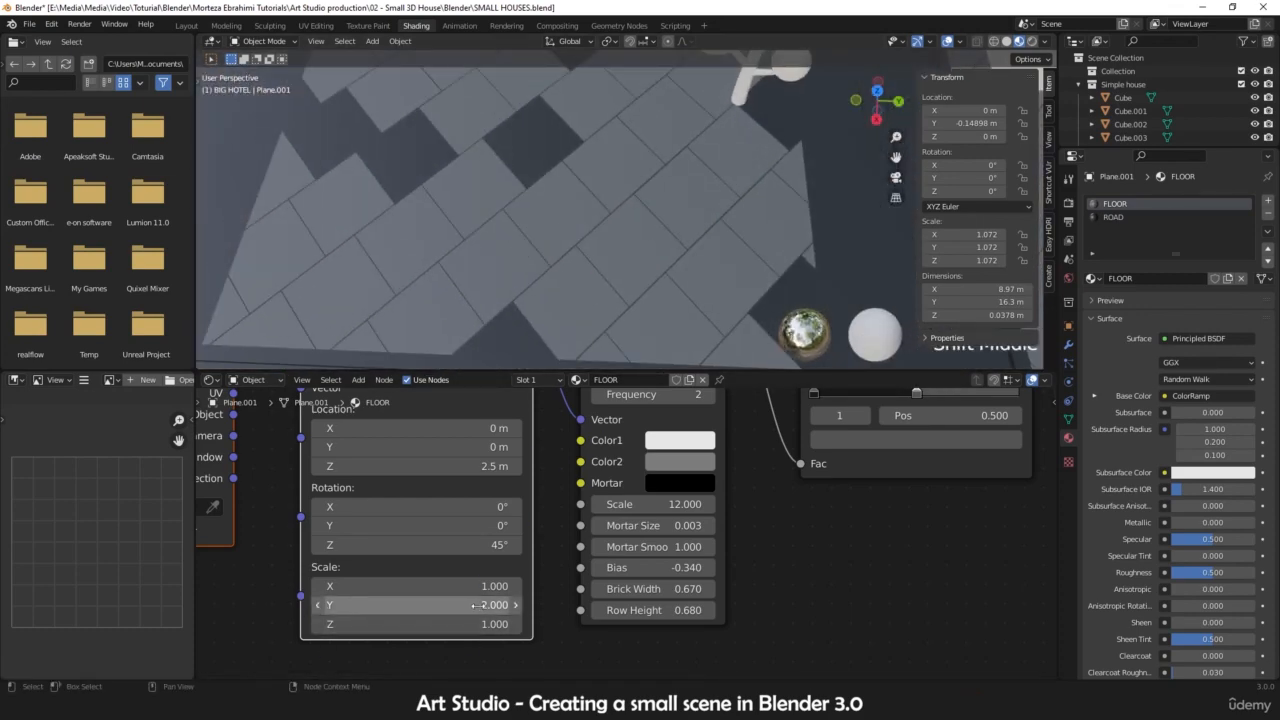
drag(477, 605, 442, 605)
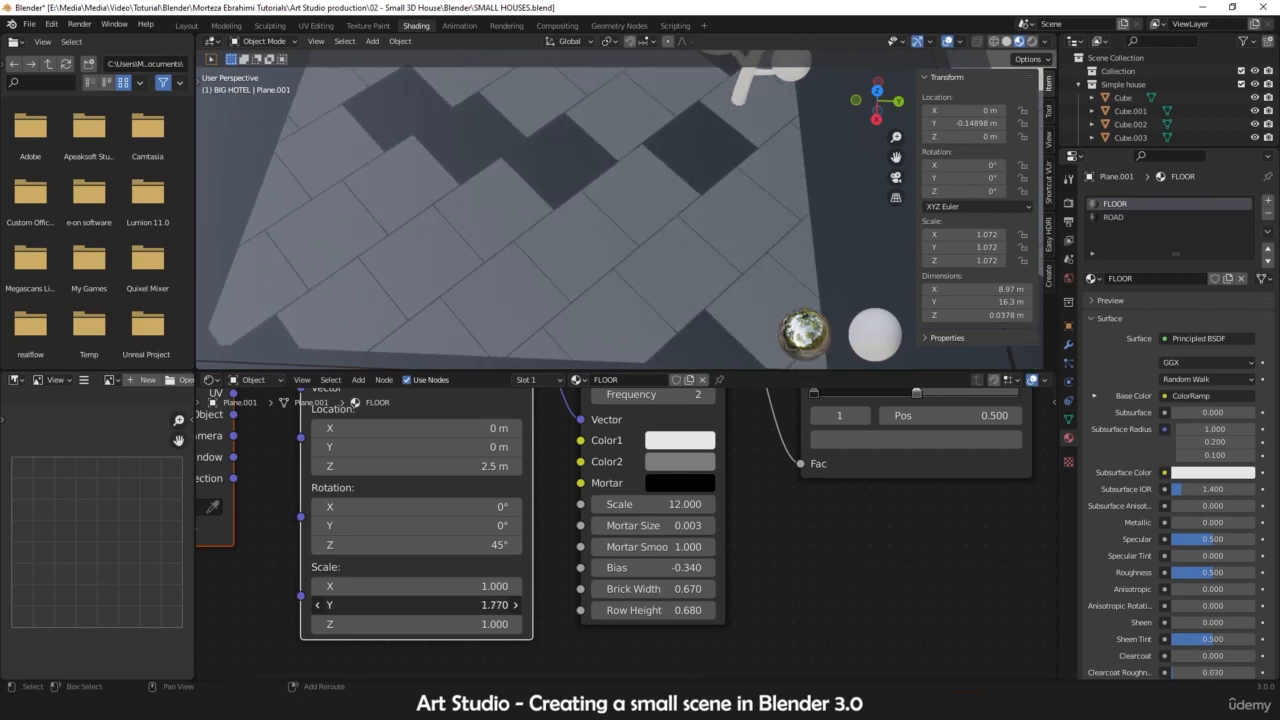
- Set the Mapping node's Y scale to 1.8
click(483, 605)
text(1)
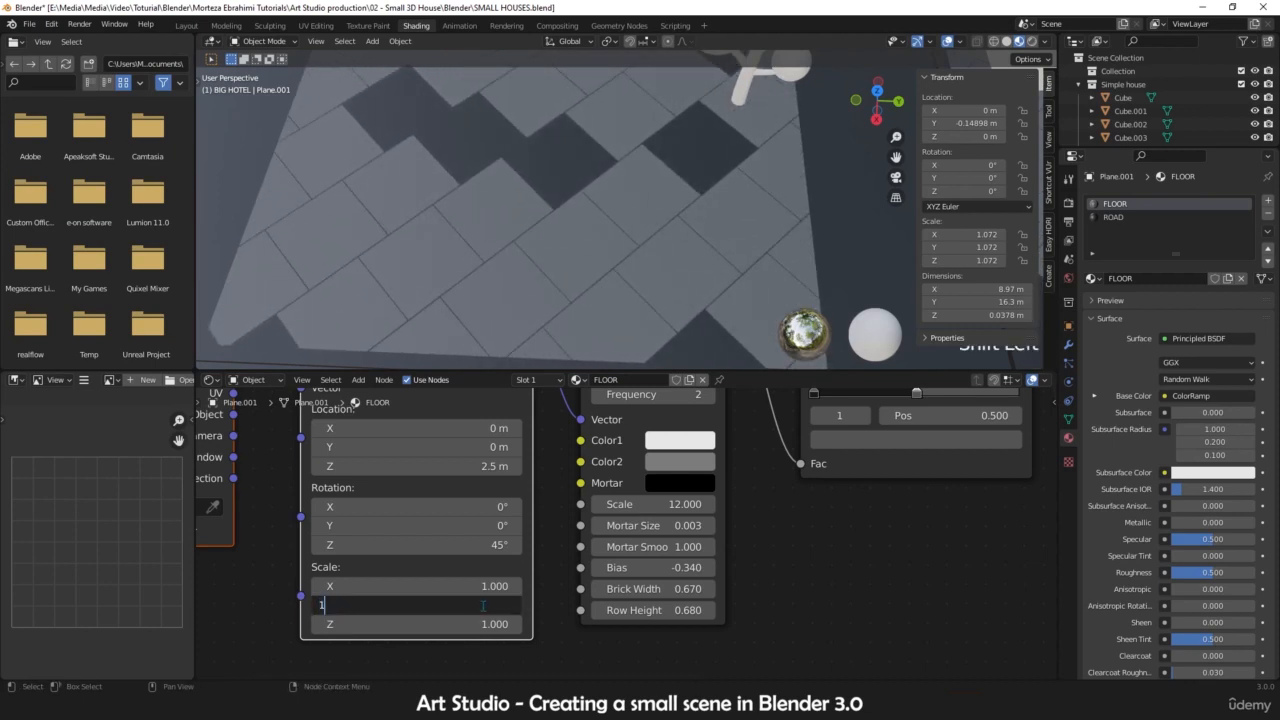
text(.8)
key(Return)
scroll(527, 292, down, 4)
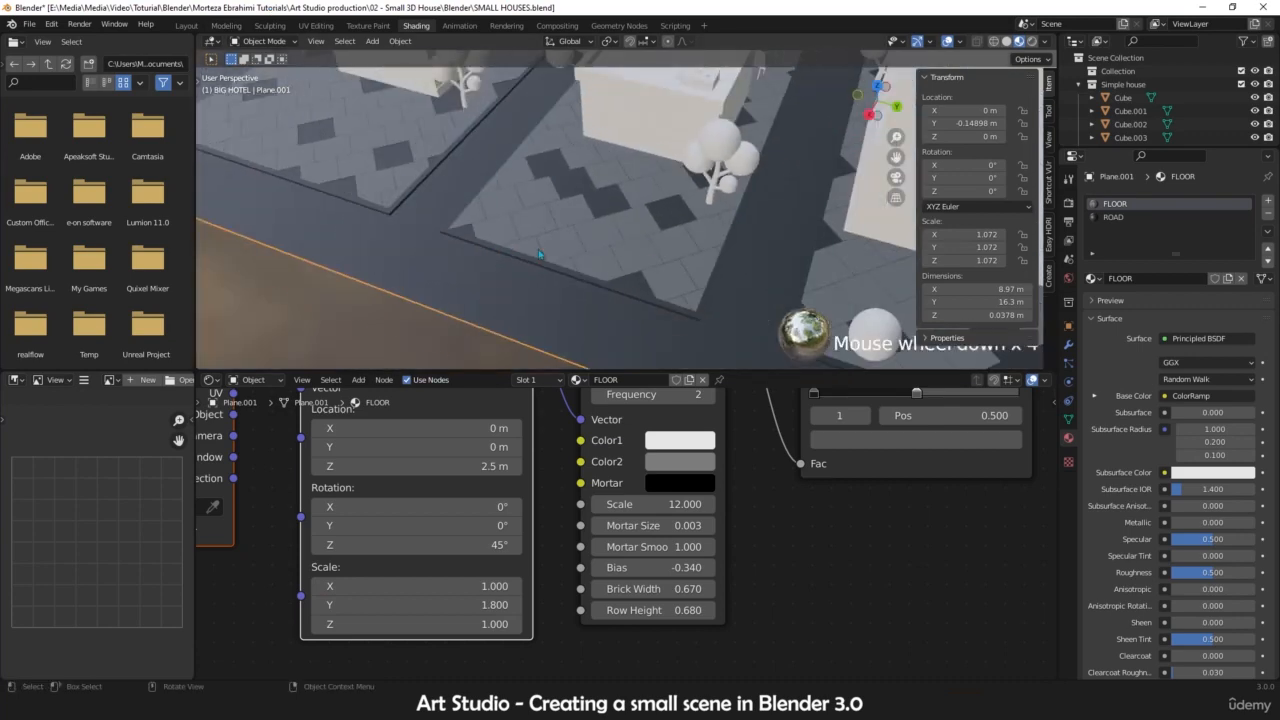
- Adjust the Brick Texture's Bias to -0.350 while checking the dark tiles around the middle building
scroll(538, 254, down, 2)
shift+middle_drag(538, 254, 632, 263)
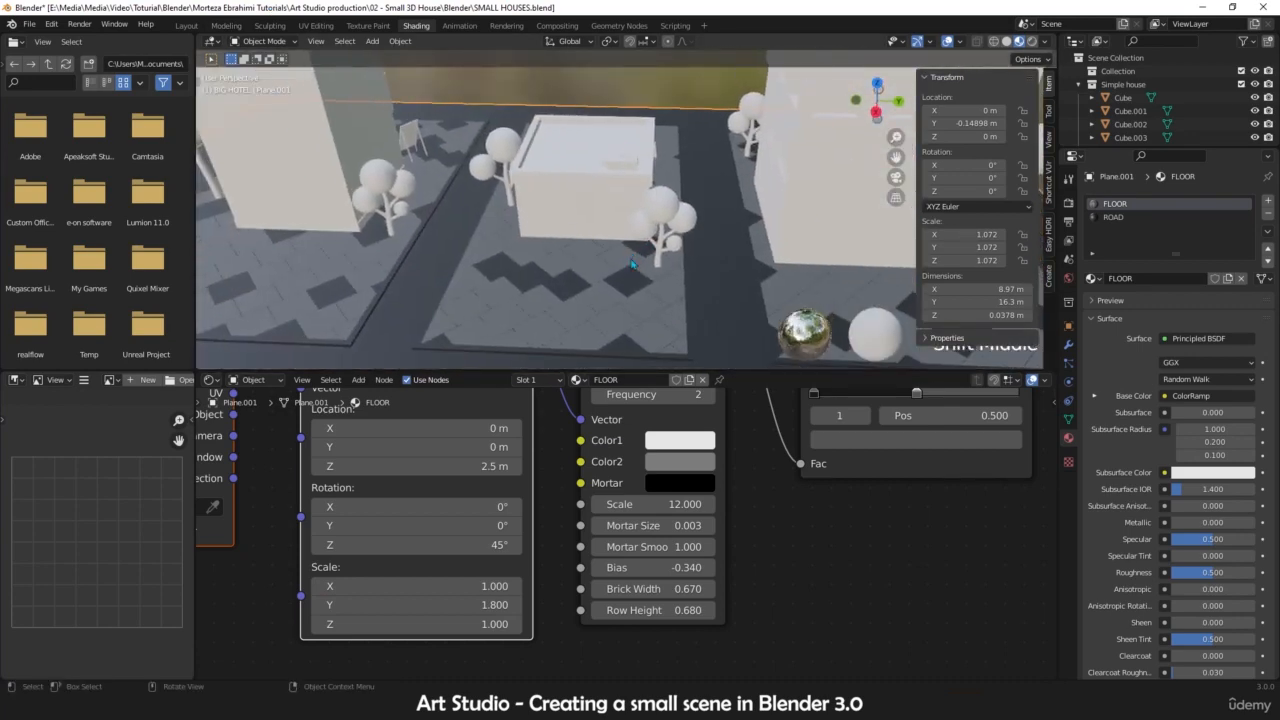
scroll(632, 265, up, 2)
drag(676, 567, 725, 567)
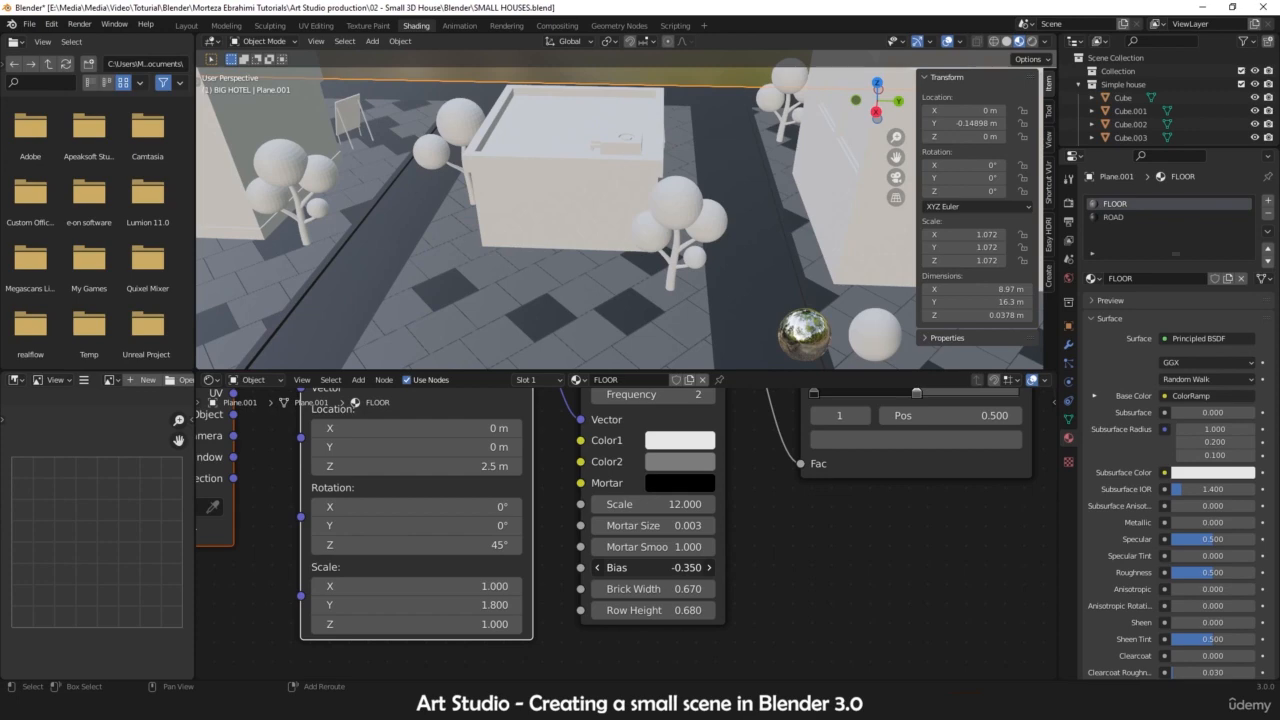
- Examine the tiled plots and their raised borders from several distances and angles
scroll(630, 290, down, 5)
middle_drag(634, 292, 556, 282)
shift+middle_drag(556, 282, 570, 204)
scroll(514, 323, up, 3)
scroll(622, 531, down, 5)
scroll(612, 262, down, 4)
scroll(580, 245, up, 3)
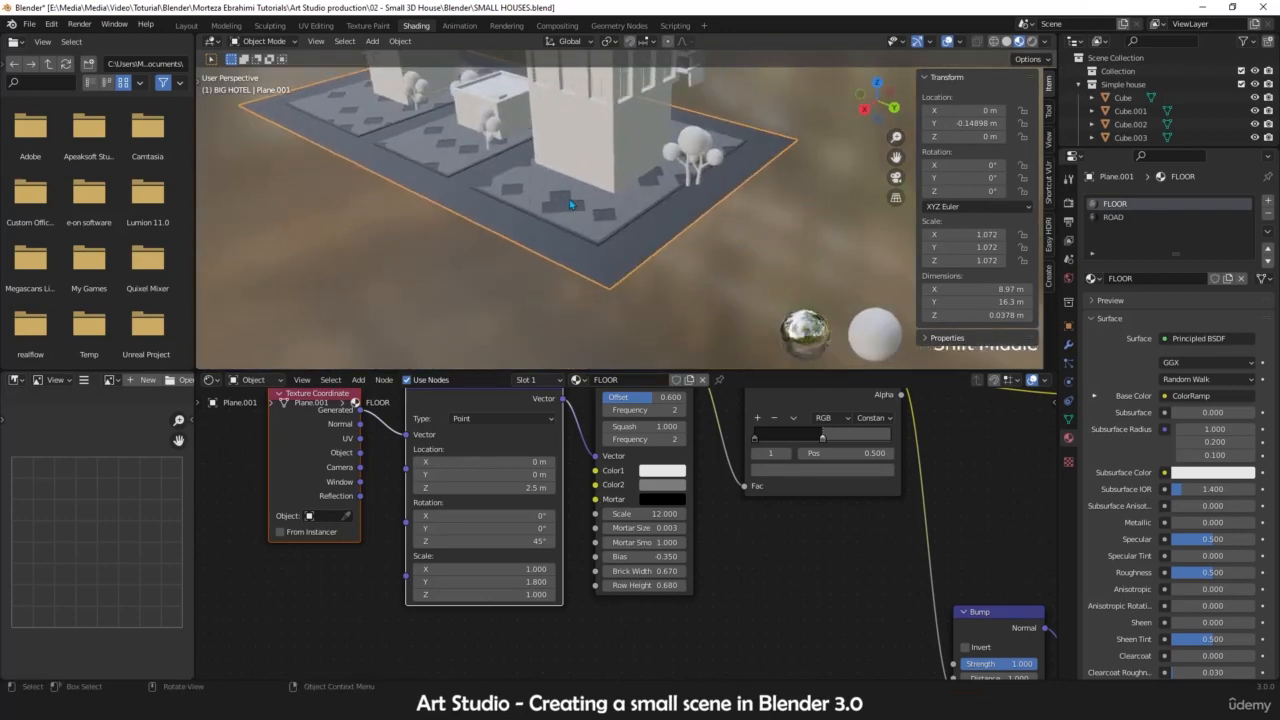
scroll(652, 218, up, 8)
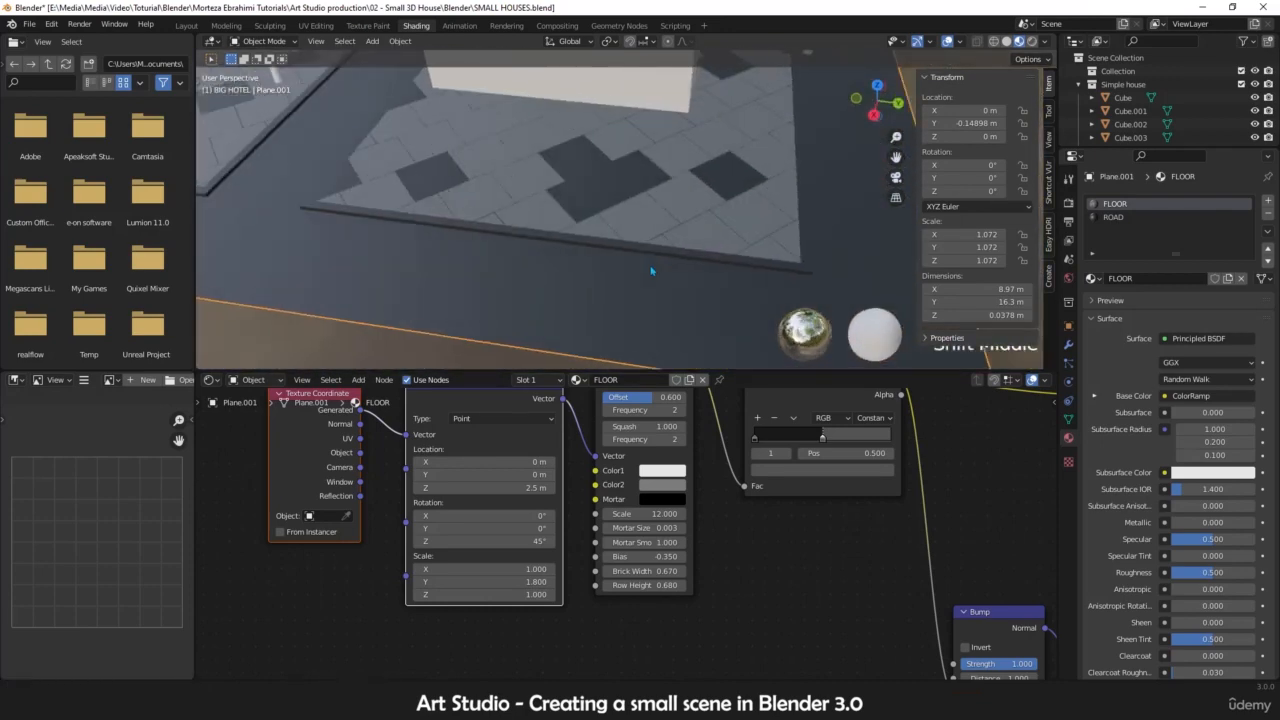
shift+middle_drag(652, 271, 636, 273)
middle_drag(652, 276, 525, 259)
- Enter Edit Mode on the ground plane and try growing the selection from a plot's border face loop
key(Tab)
alt+click(540, 214)
scroll(540, 214, up, 3)
key(ctrl+KP_Add)
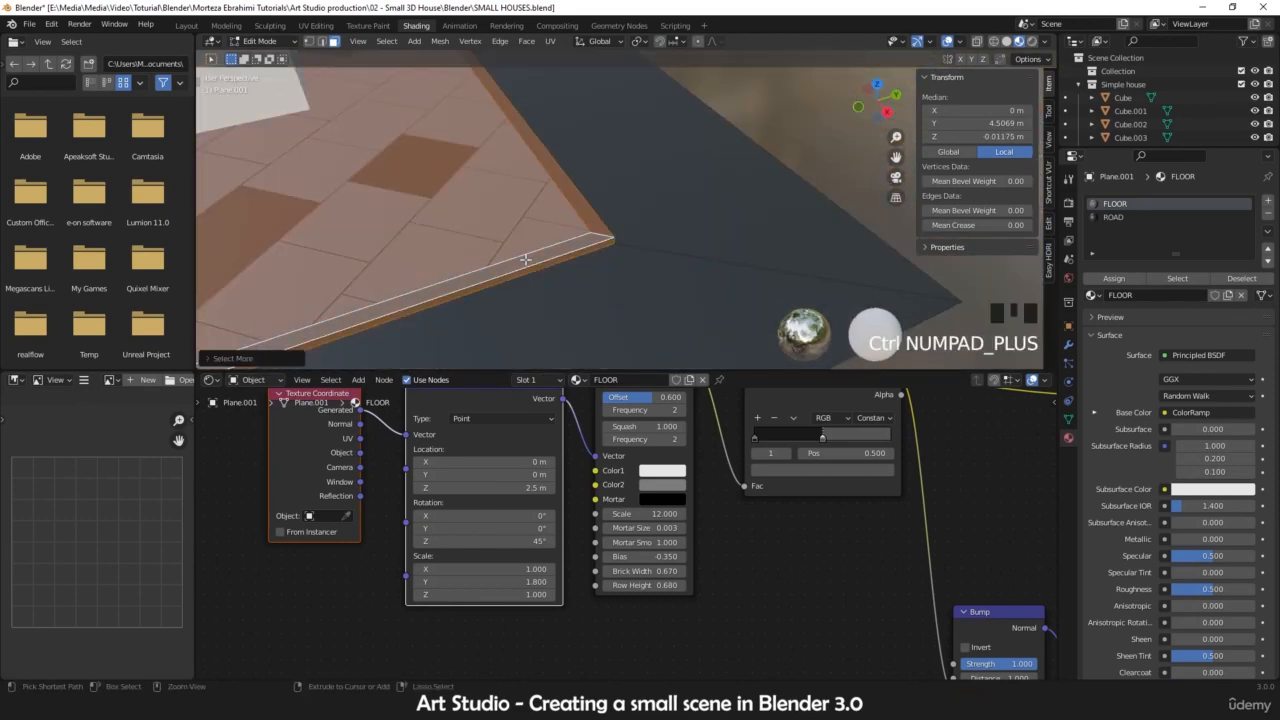
scroll(540, 240, down, 5)
scroll(574, 209, up, 4)
- Select the narrow top border face loops around all three building plots
alt+click(608, 228)
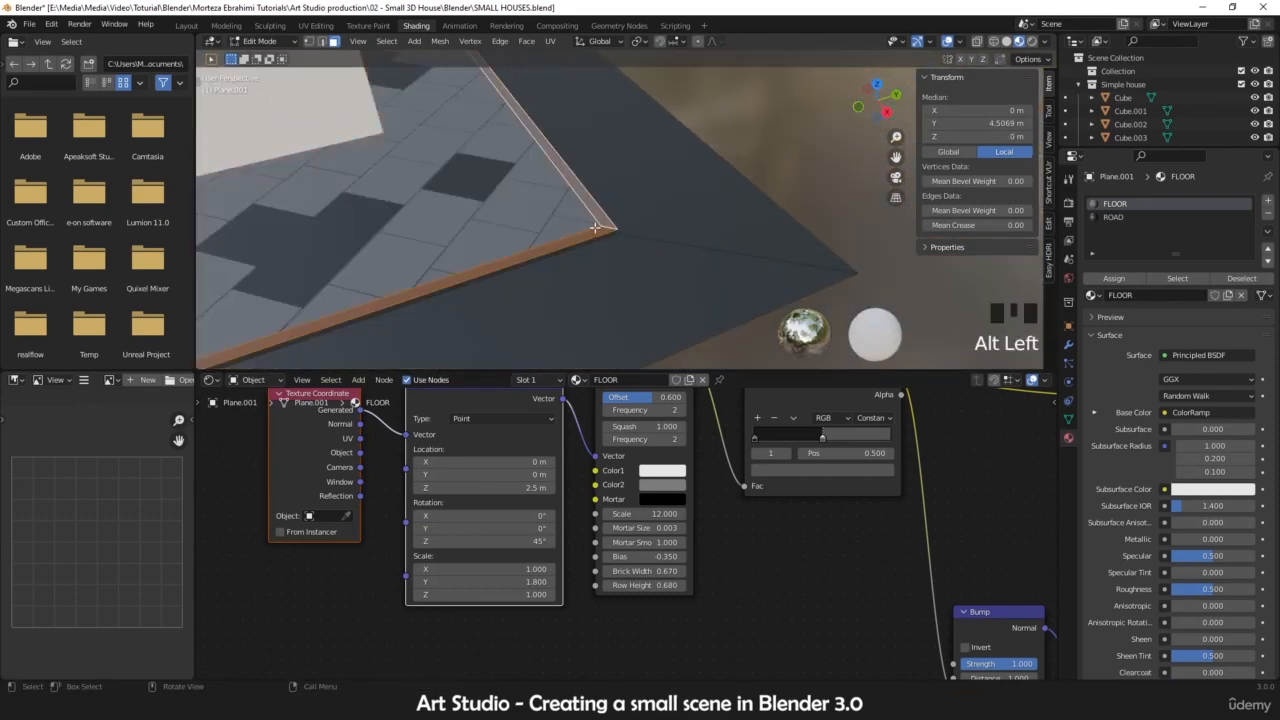
shift+middle_drag(608, 228, 612, 267)
alt+shift+click(625, 237)
scroll(625, 237, down, 3)
scroll(606, 266, up, 3)
scroll(640, 274, down, 5)
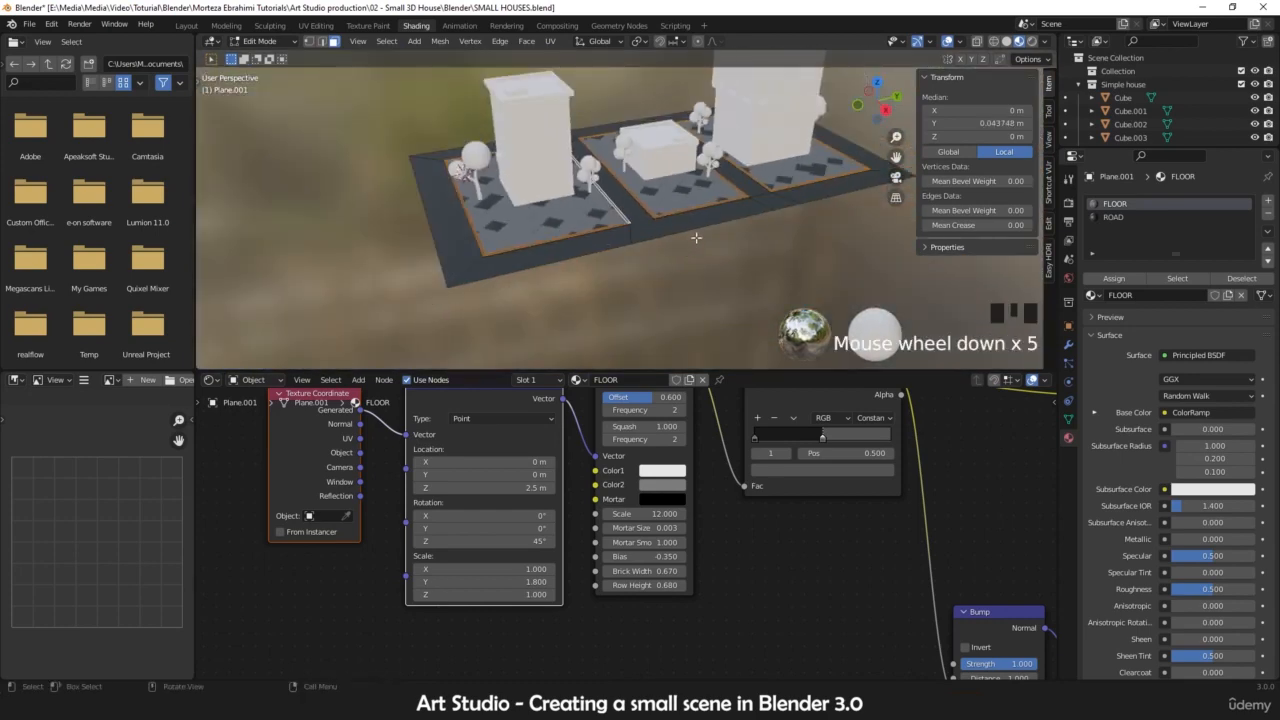
scroll(650, 275, up, 3)
scroll(660, 276, down, 3)
scroll(682, 277, up, 3)
- Return to Object Mode and examine the plot borders and their outer side faces
key(Tab)
scroll(680, 277, down, 3)
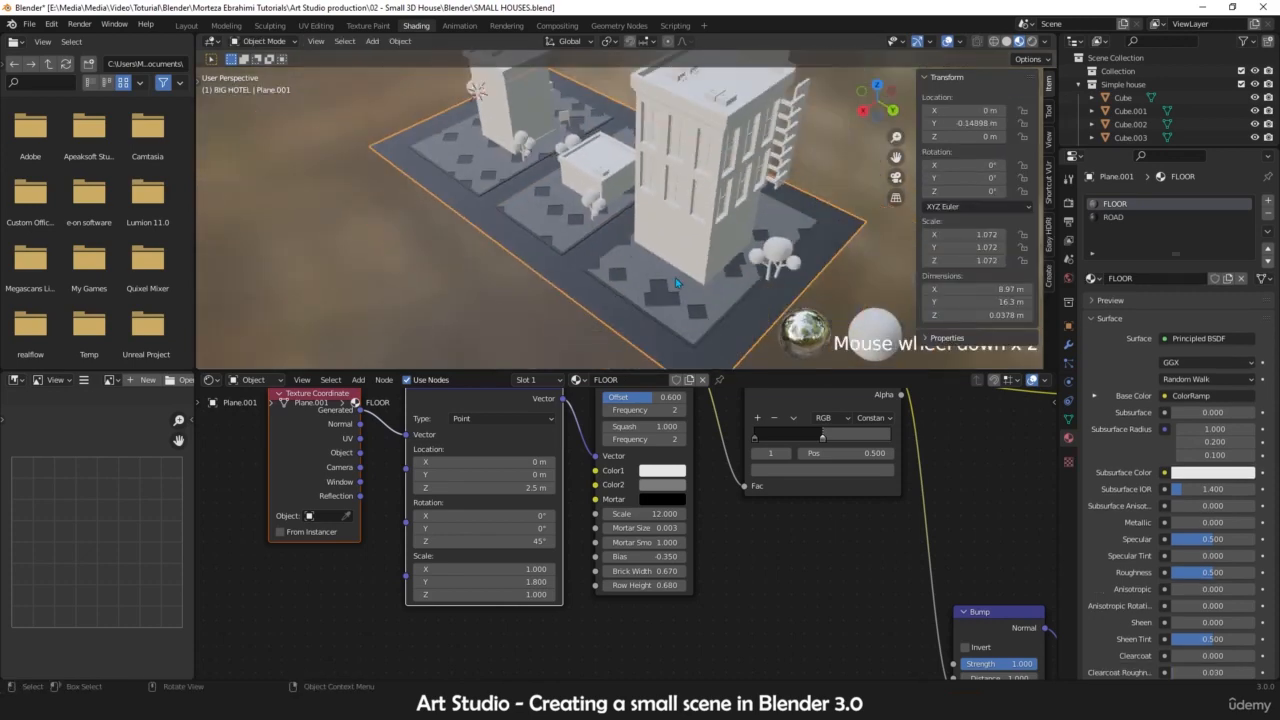
middle_drag(675, 277, 585, 245)
scroll(563, 279, up, 3)
scroll(563, 279, up, 3)
scroll(631, 287, down, 4)
scroll(585, 245, up, 1)
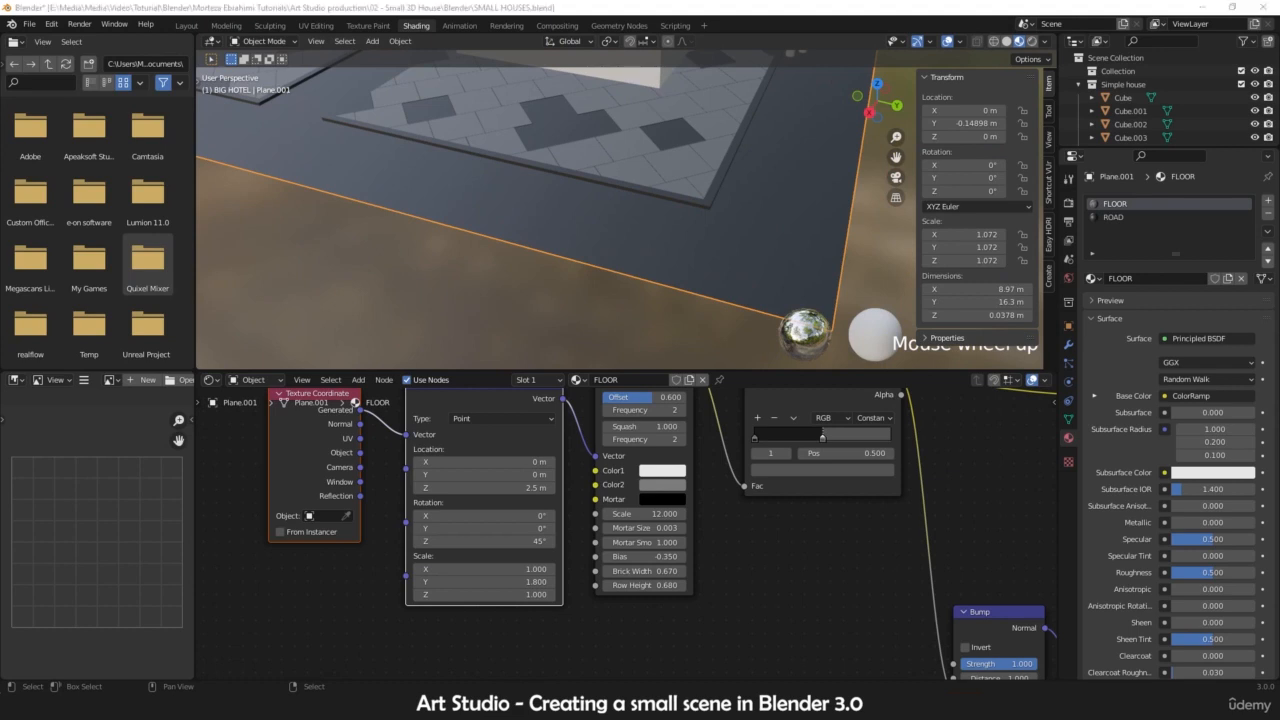
- Back in Edit Mode, add the outer side face loop of the first plot's border to the selection
key(Tab)
shift+middle_drag(686, 194, 636, 262)
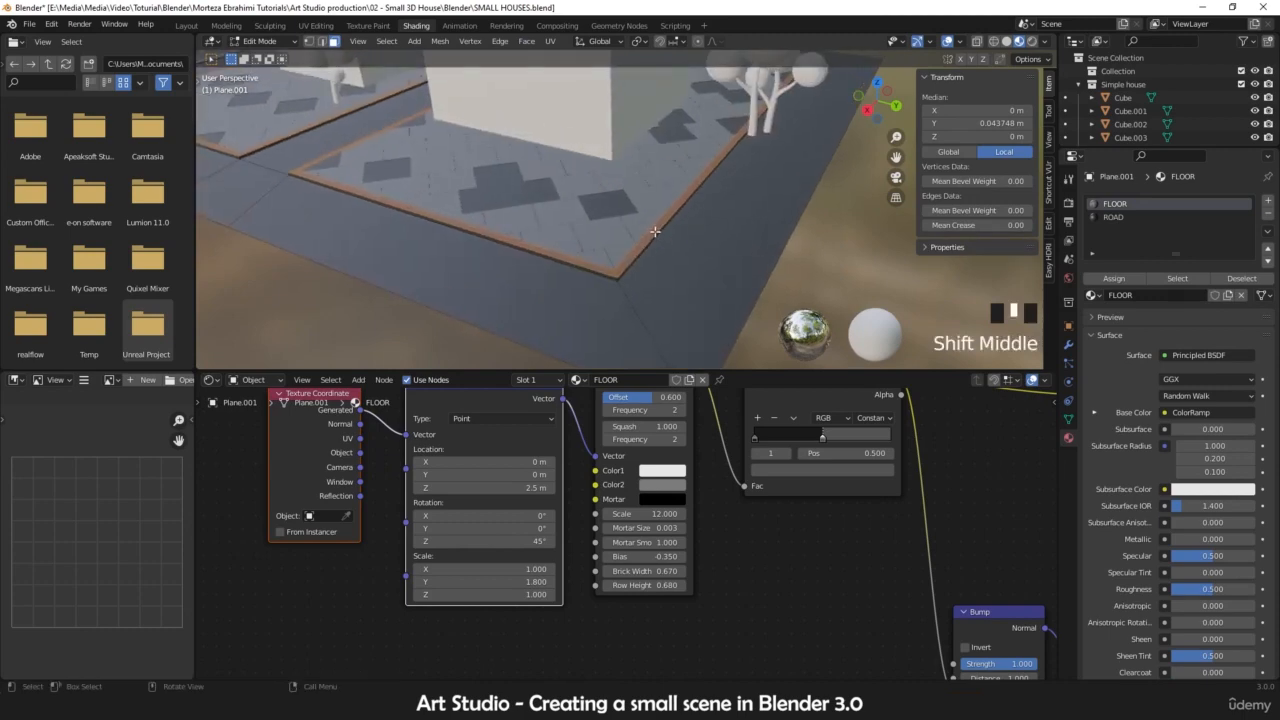
scroll(634, 266, up, 3)
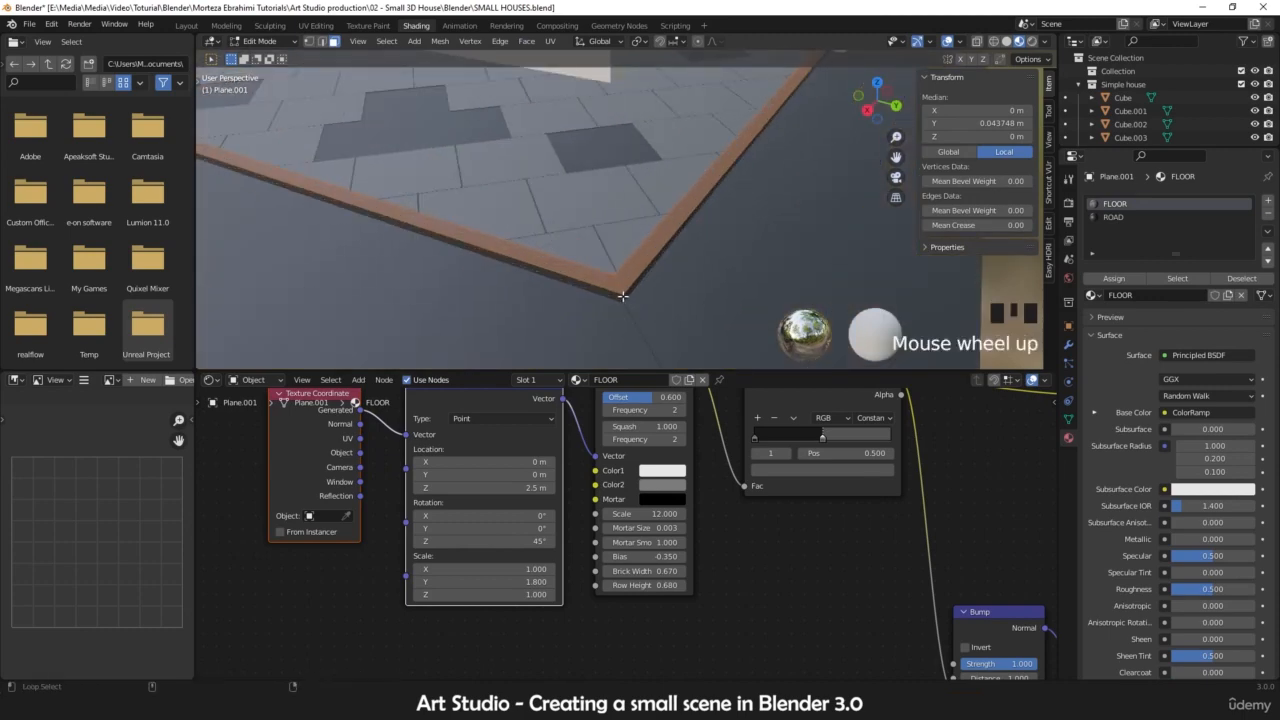
alt+shift+click(622, 296)
shift+middle_drag(622, 296, 572, 312)
scroll(605, 302, up, 2)
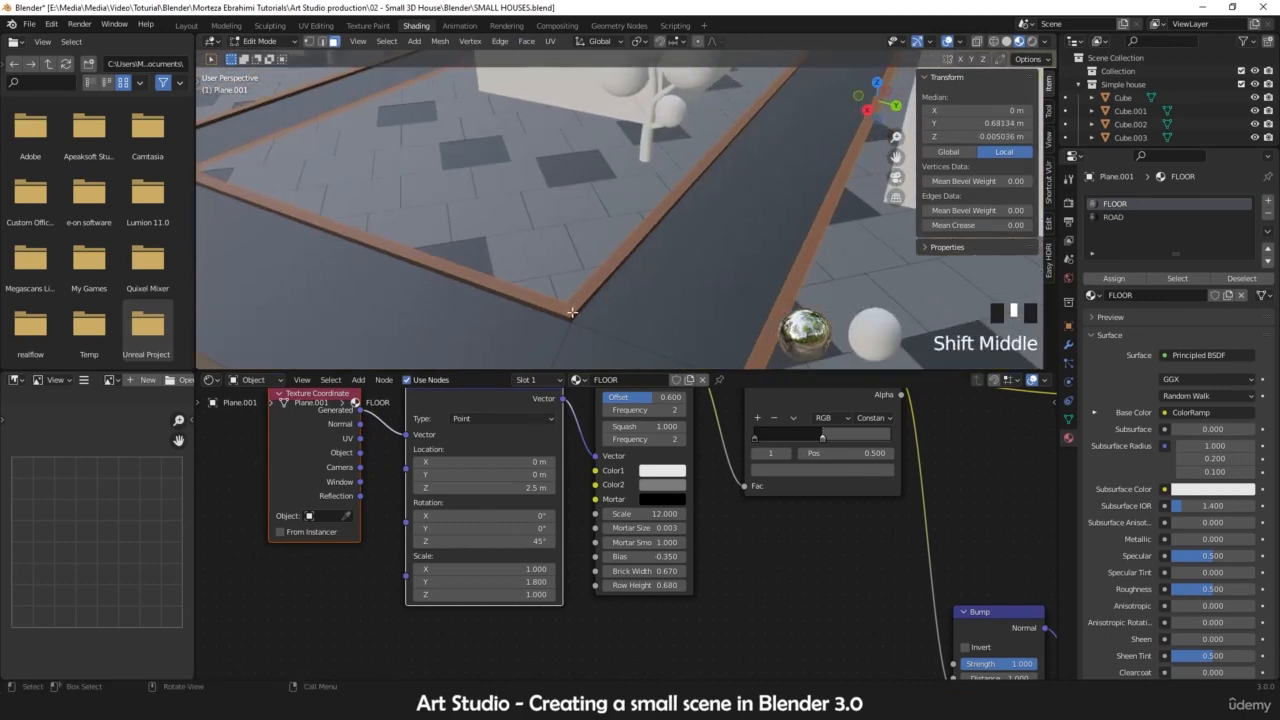
- Try to add the middle plot's outer side face loop to the selection and undo the wrong picks
alt+shift+click(540, 316)
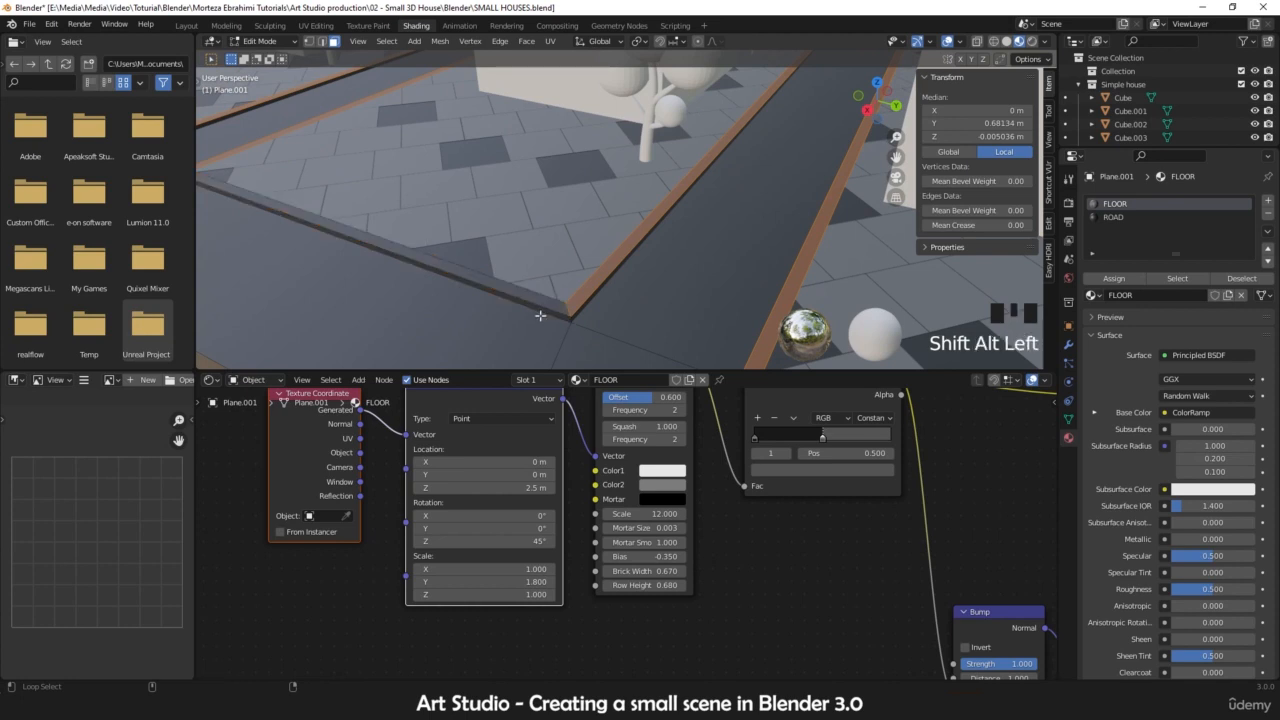
alt+shift+click(565, 311)
alt+shift+click(567, 314)
key(ctrl+z)
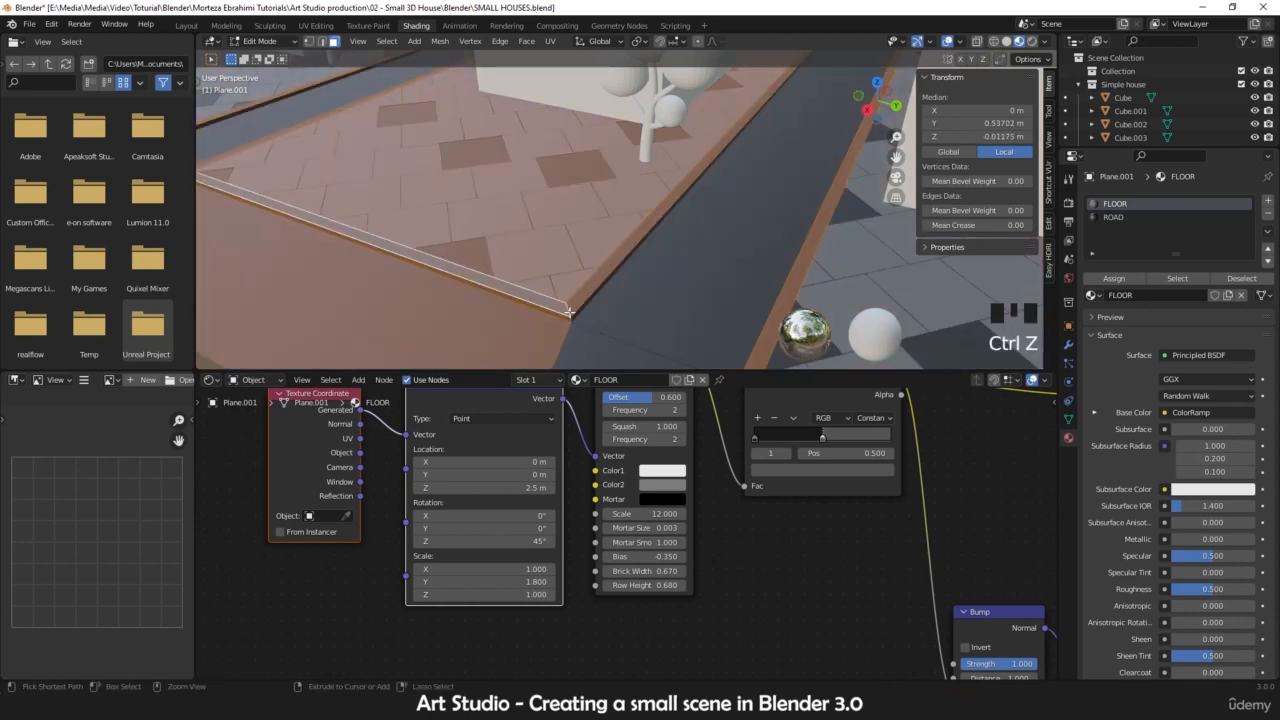
key(ctrl+z)
- Add the outer side face loops of the remaining two plot borders to the selection
alt+shift+click(567, 312)
alt+shift+click(567, 313)
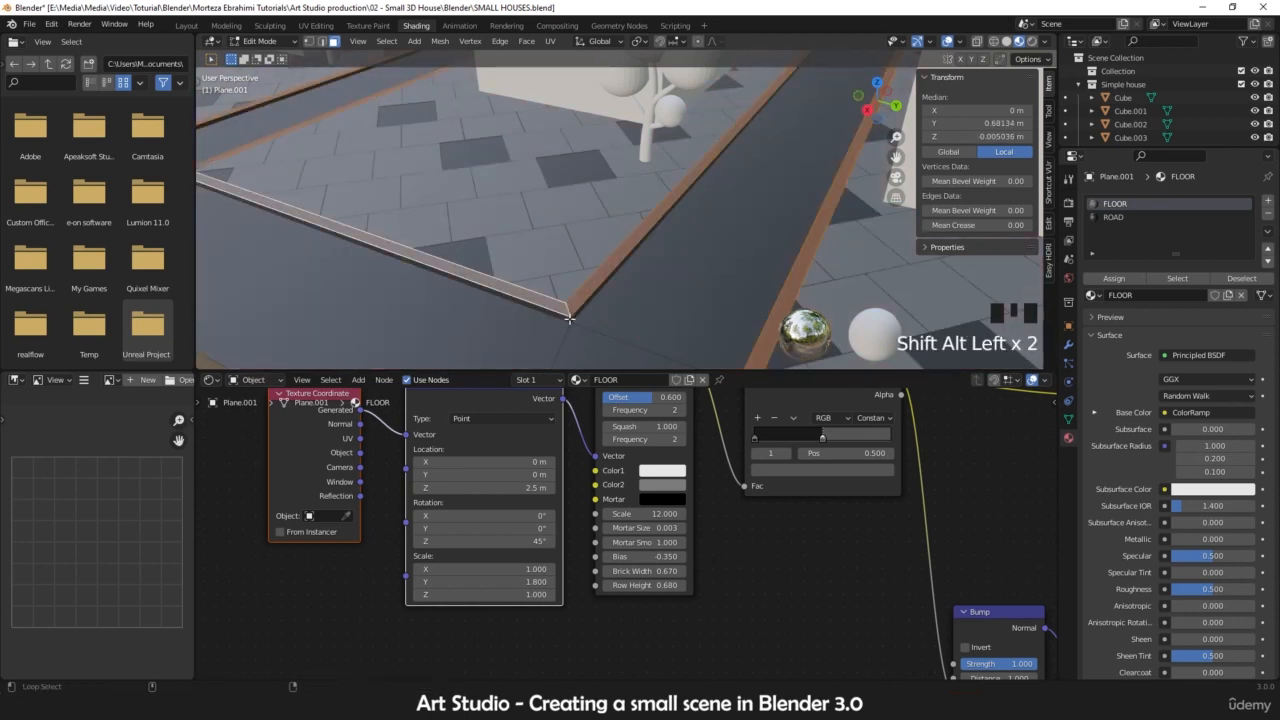
alt+shift+click(570, 318)
scroll(366, 262, up, 4)
shift+middle_drag(366, 262, 640, 240)
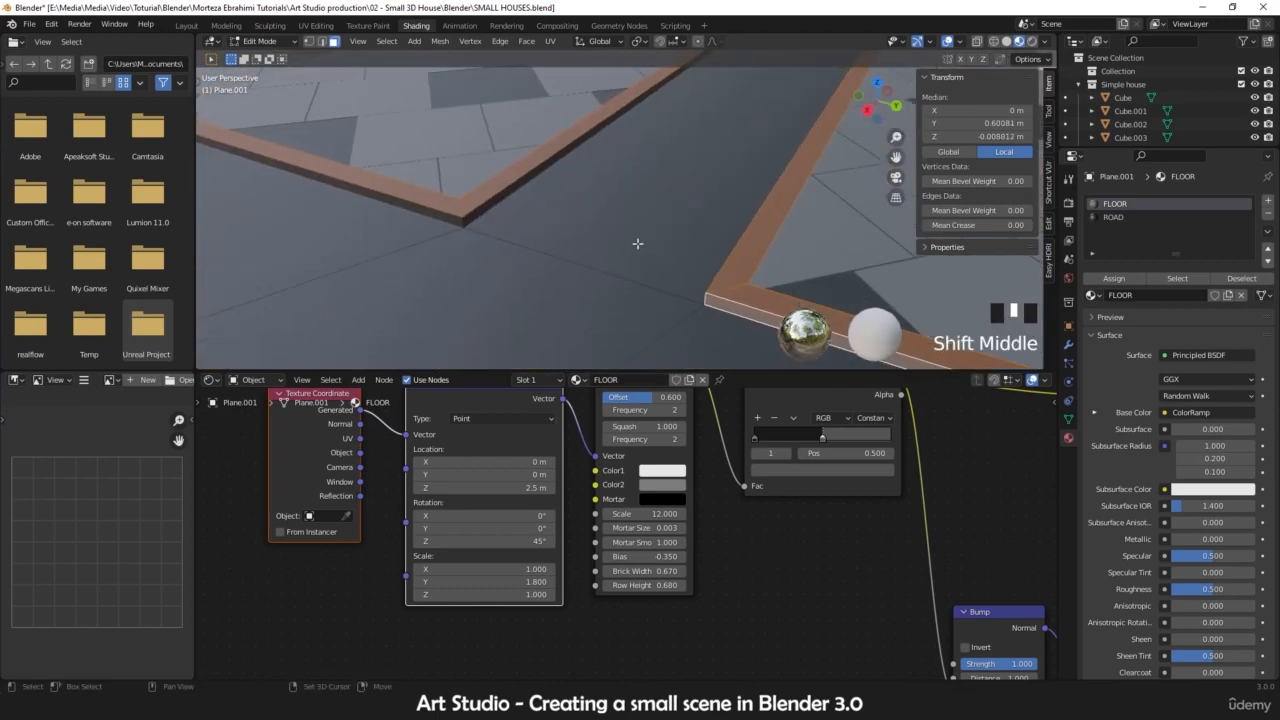
scroll(414, 236, up, 2)
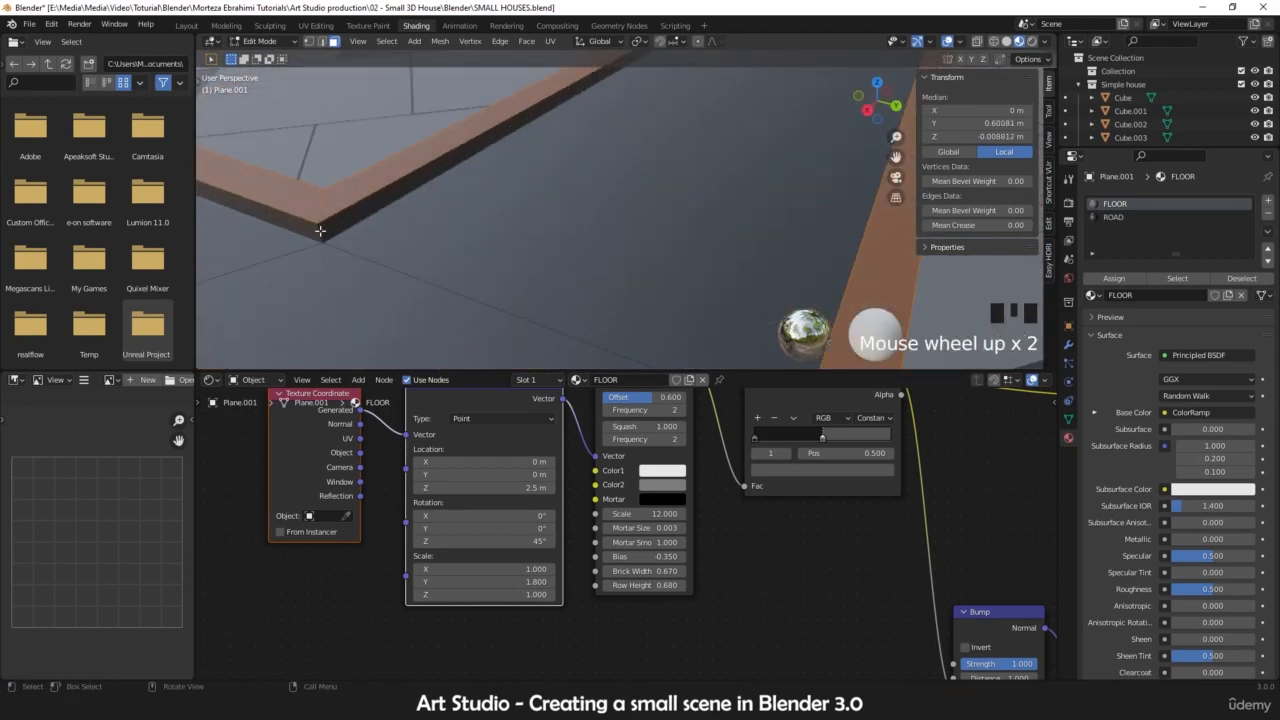
scroll(443, 266, down, 5)
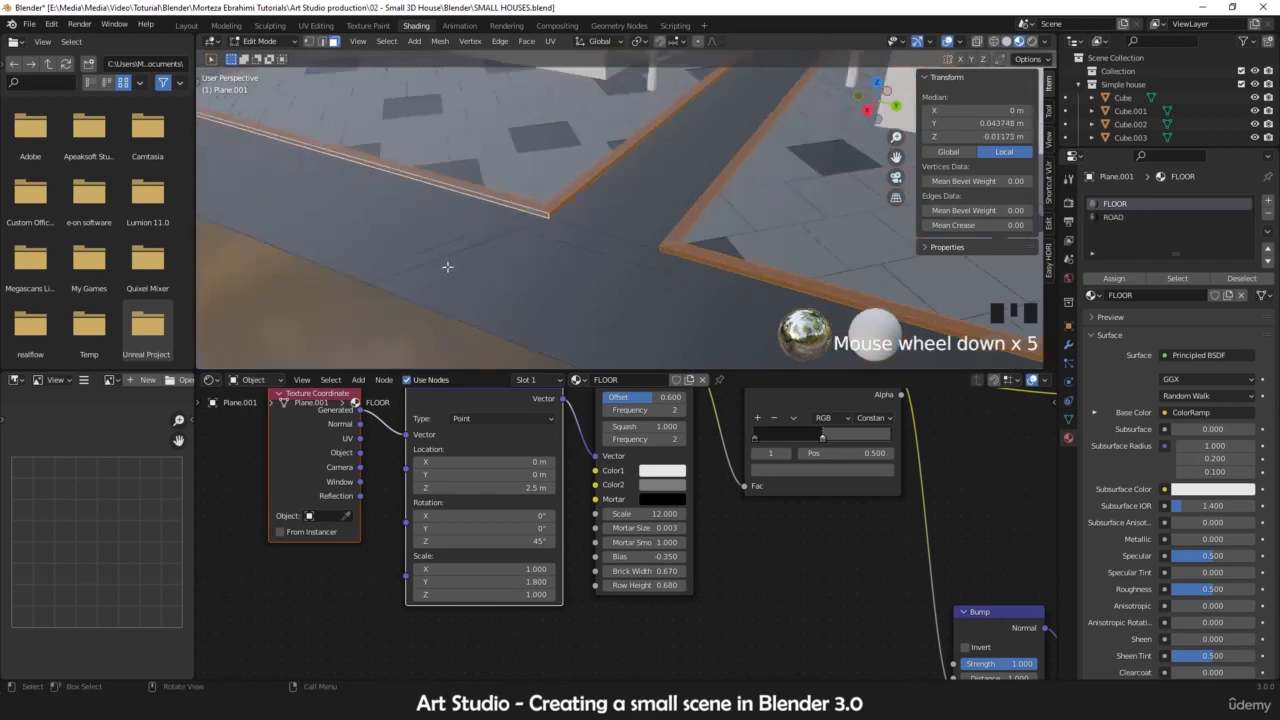
shift+middle_drag(443, 266, 610, 290)
- Create a material named "brick" in a third material slot and assign it to the selected plot border faces
click(1268, 200)
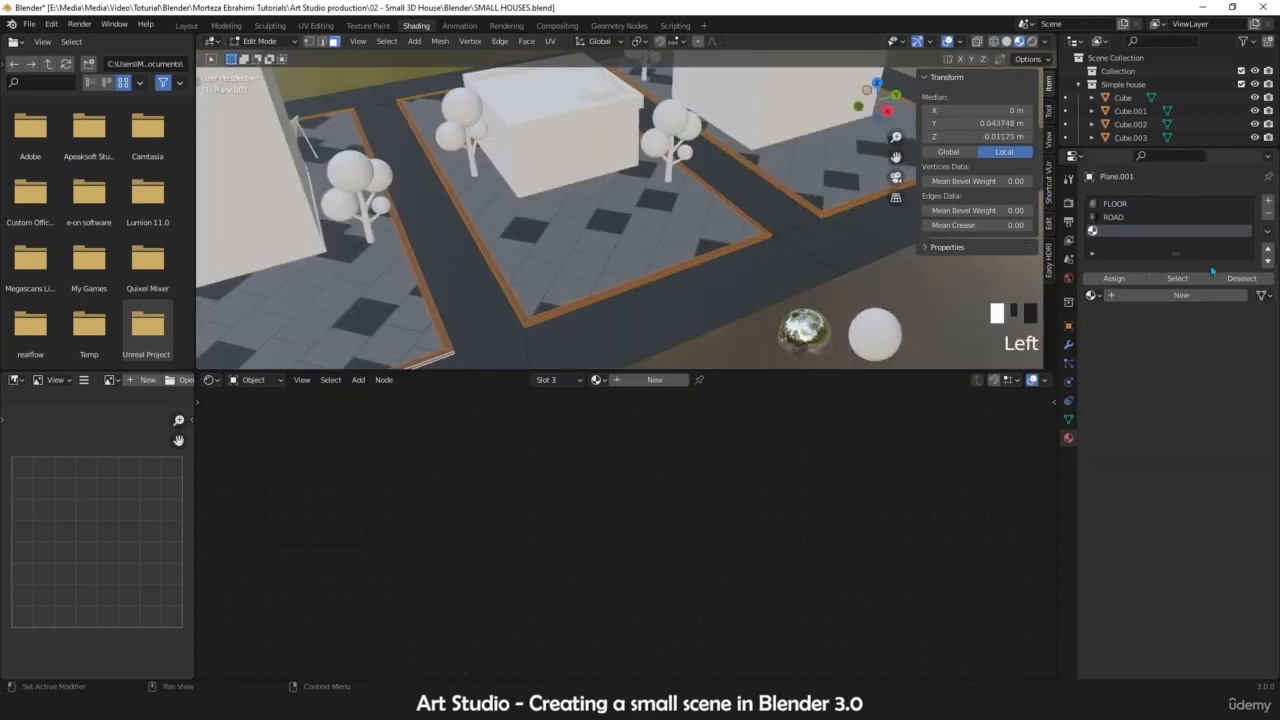
click(1160, 295)
click(1113, 278)
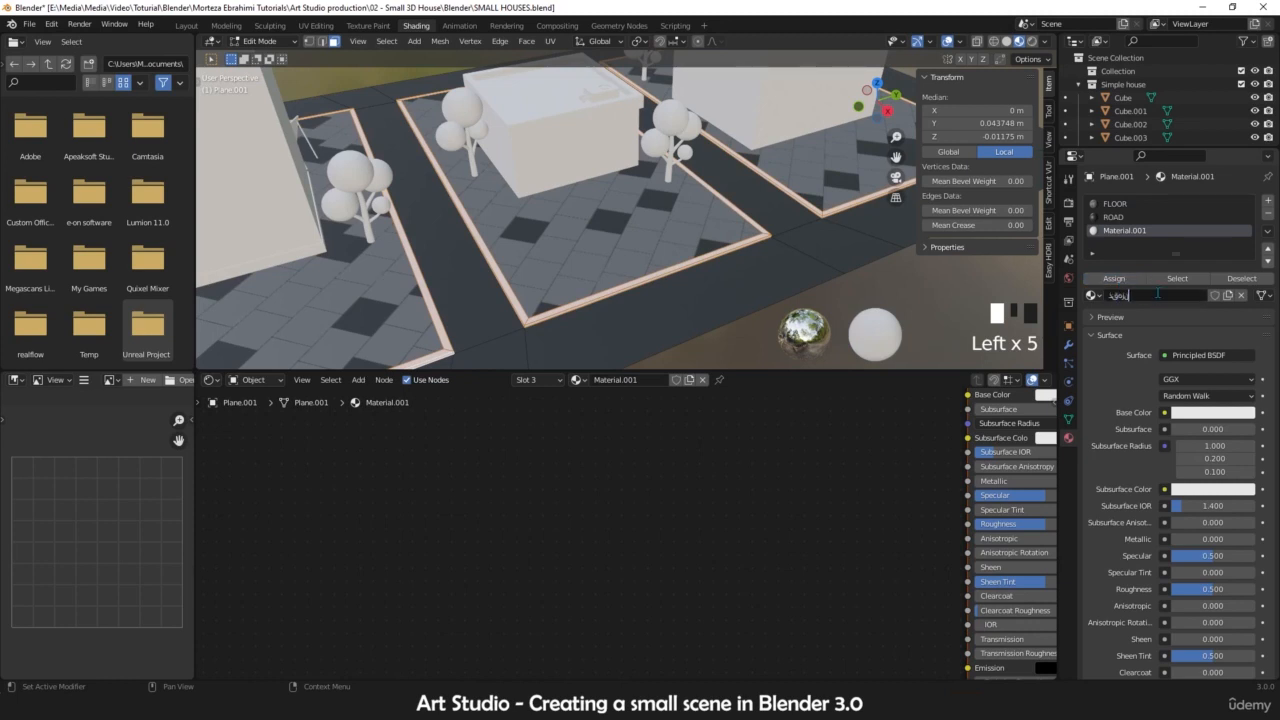
text(جدول)
key(Return)
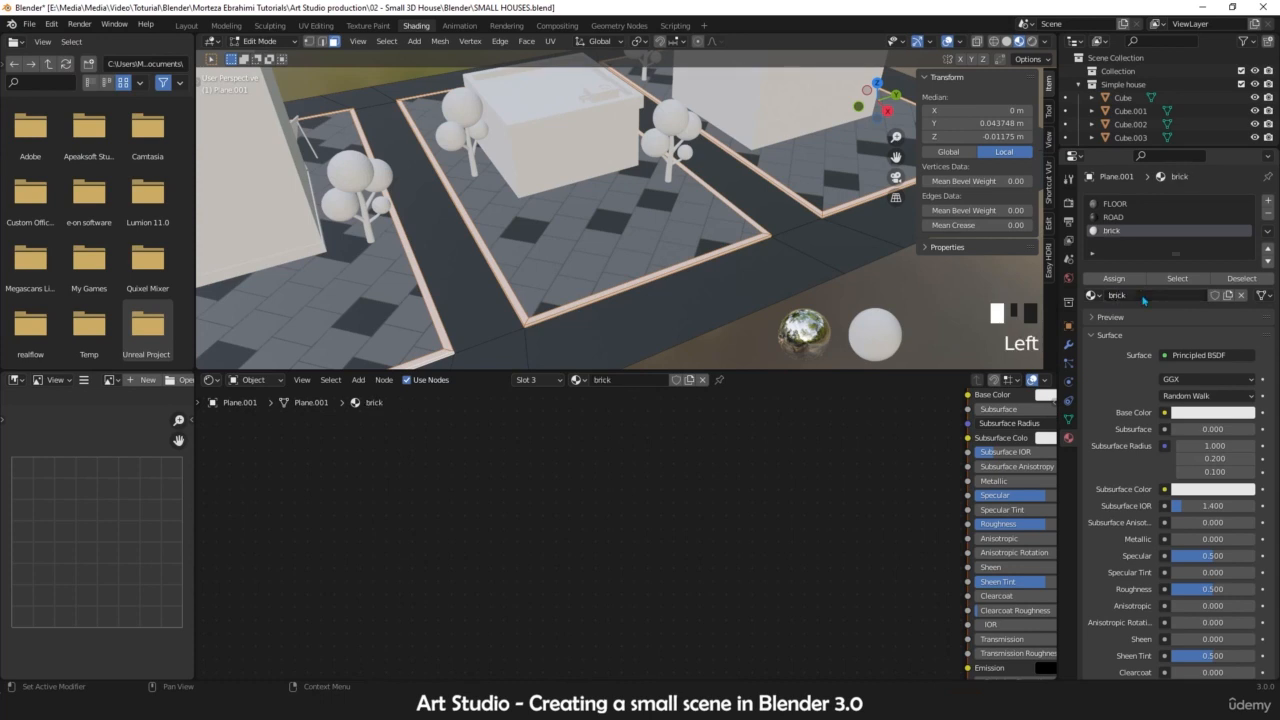
scroll(580, 530, up, 1)
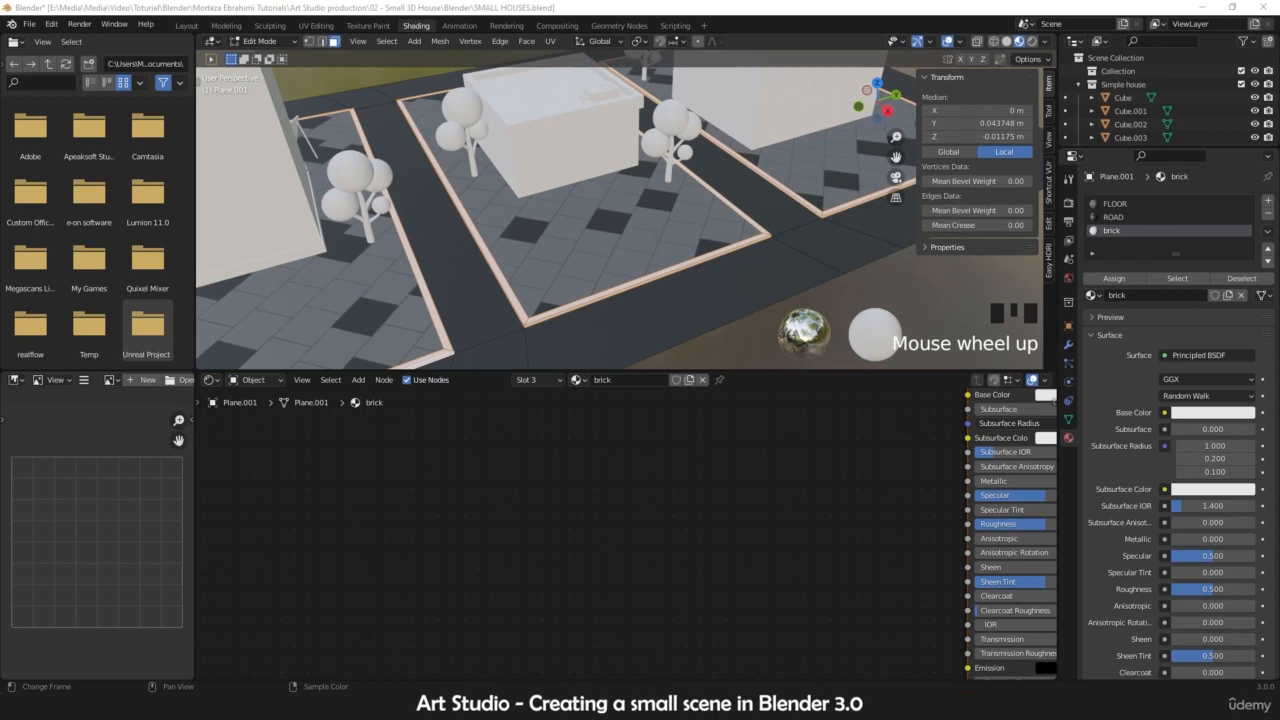
- Return to Object Mode and check the material on the plot borders up close
scroll(639, 269, down, 2)
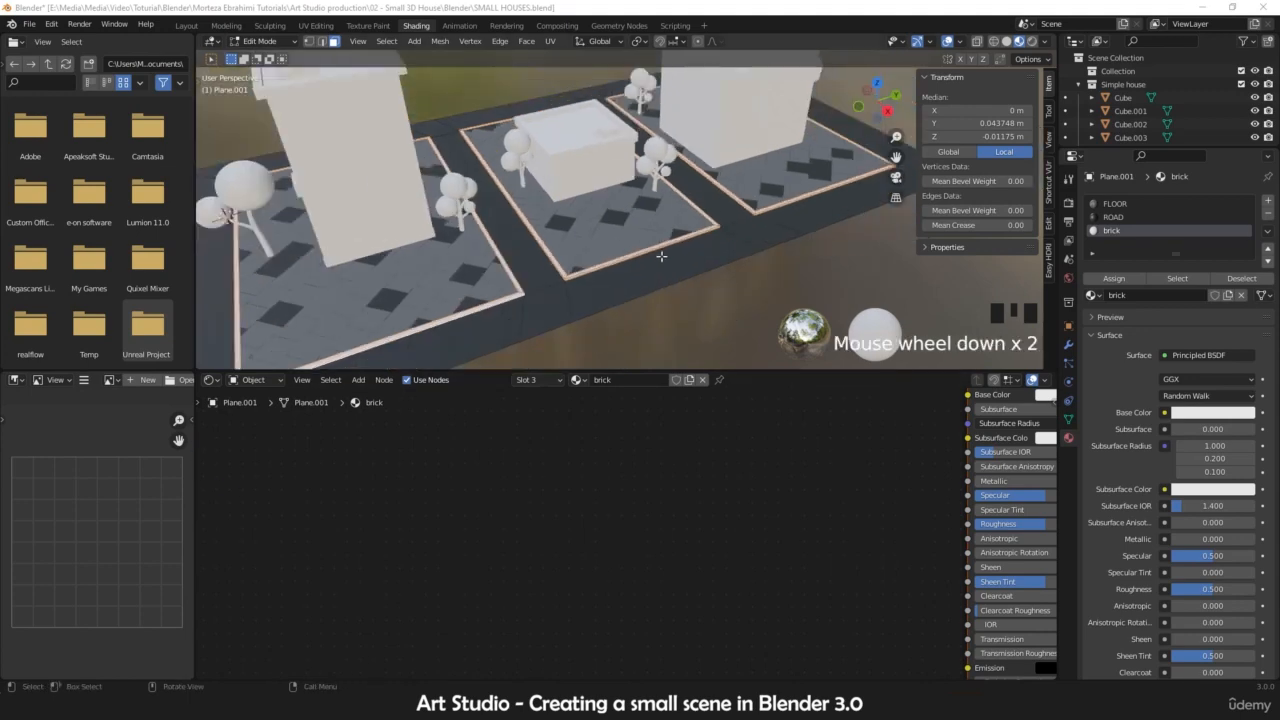
scroll(642, 275, up, 3)
key(Tab)
scroll(655, 292, down, 2)
scroll(655, 292, down, 5)
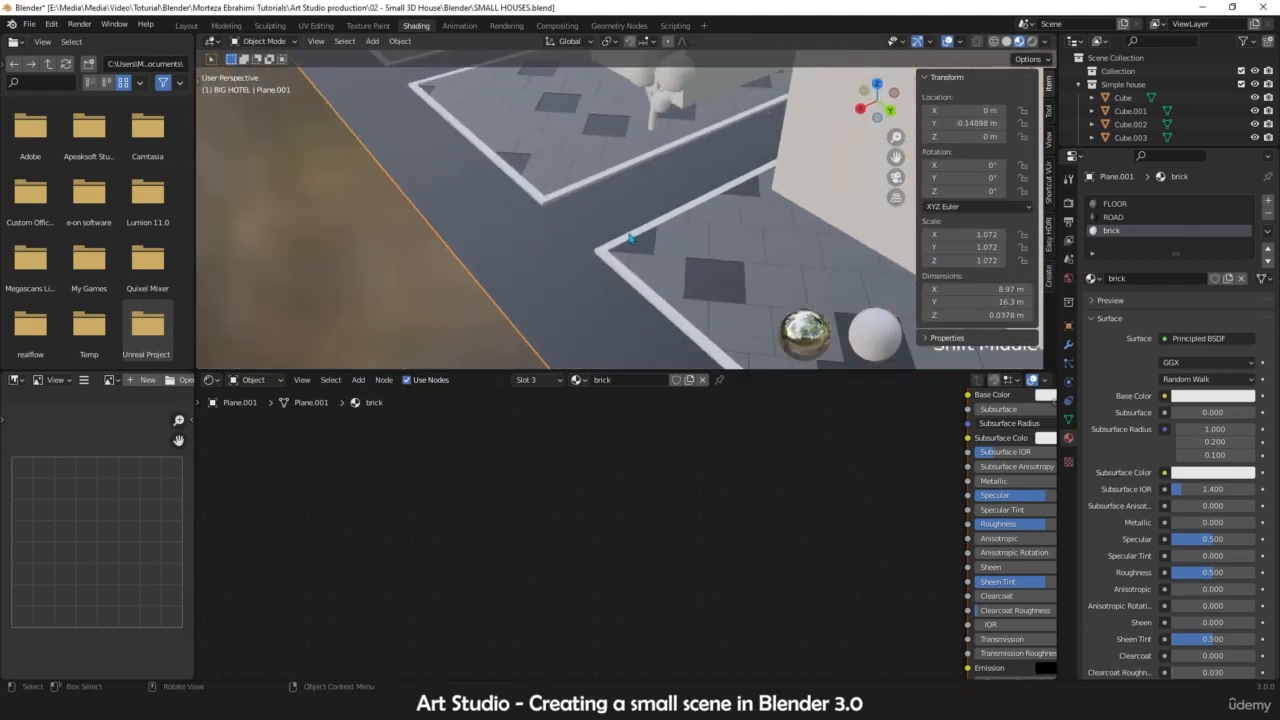
- In Edit Mode, scale the ground plane's outer boundary edges outward, mainly along X, to about 10.7 m by 16.4 m
middle_drag(620, 300, 589, 256)
key(Tab)
key(1)
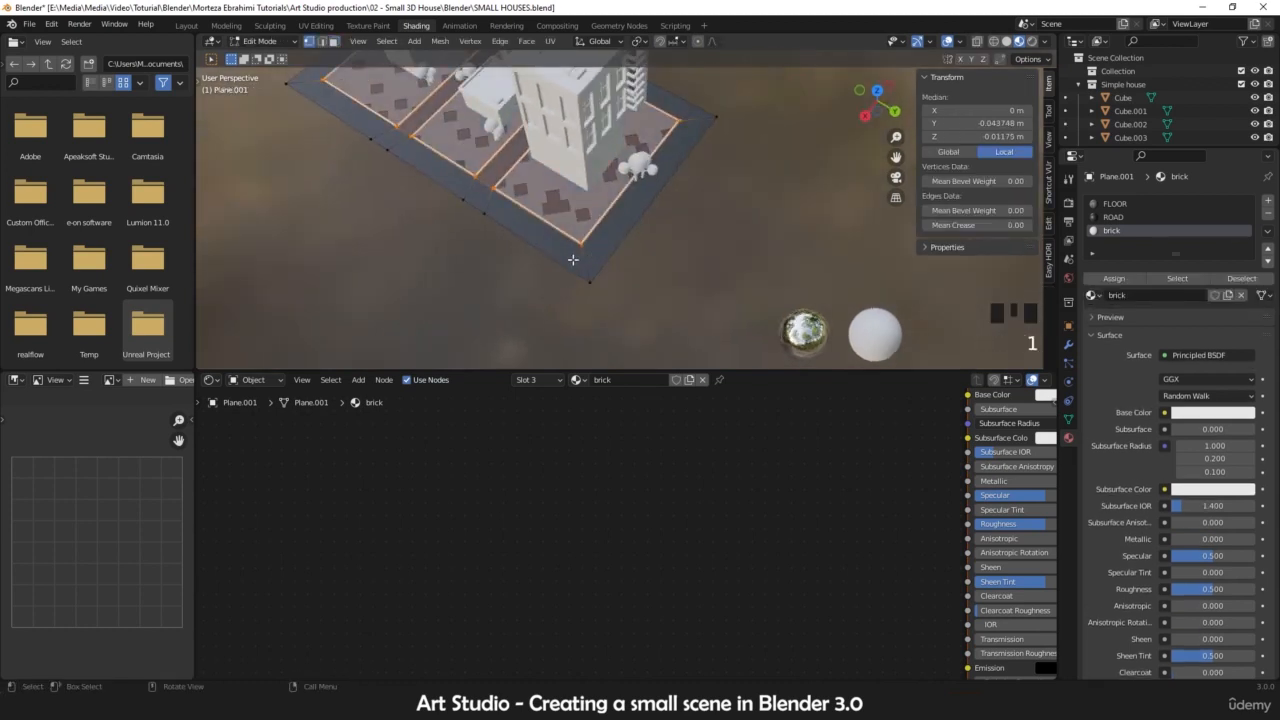
scroll(537, 270, down, 2)
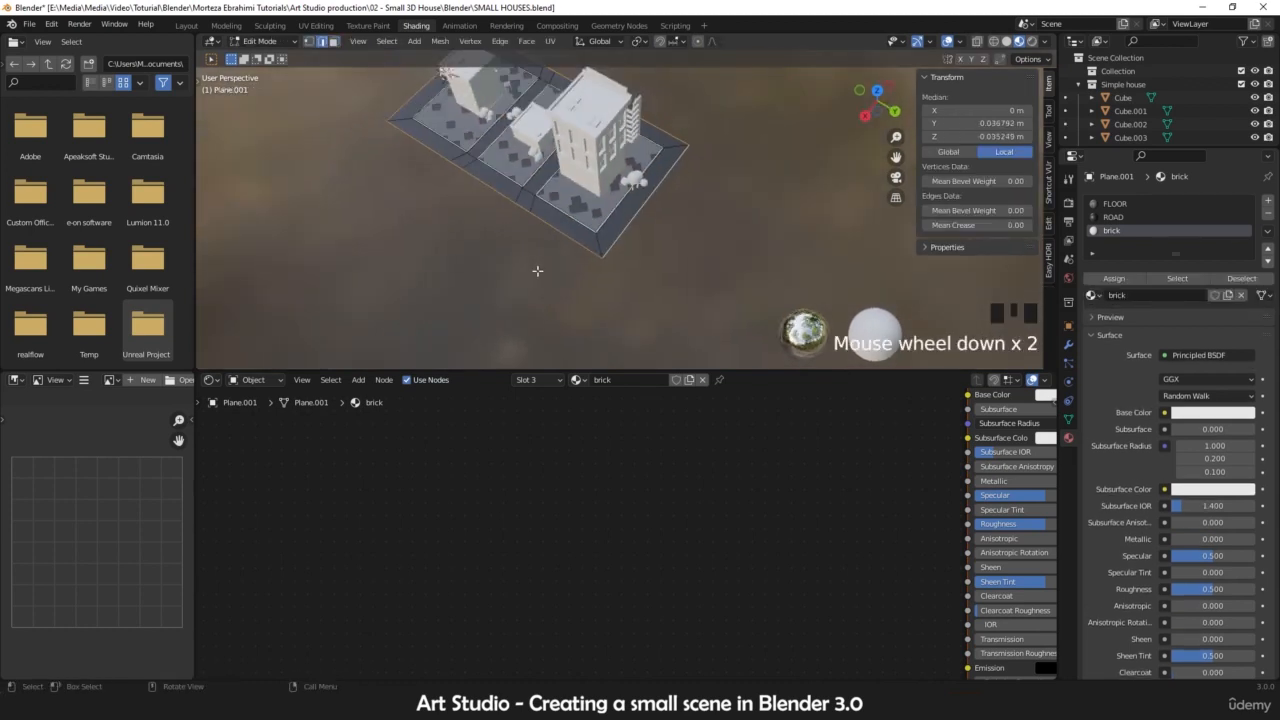
key(KP_7)
shift+middle_drag(692, 262, 629, 220)
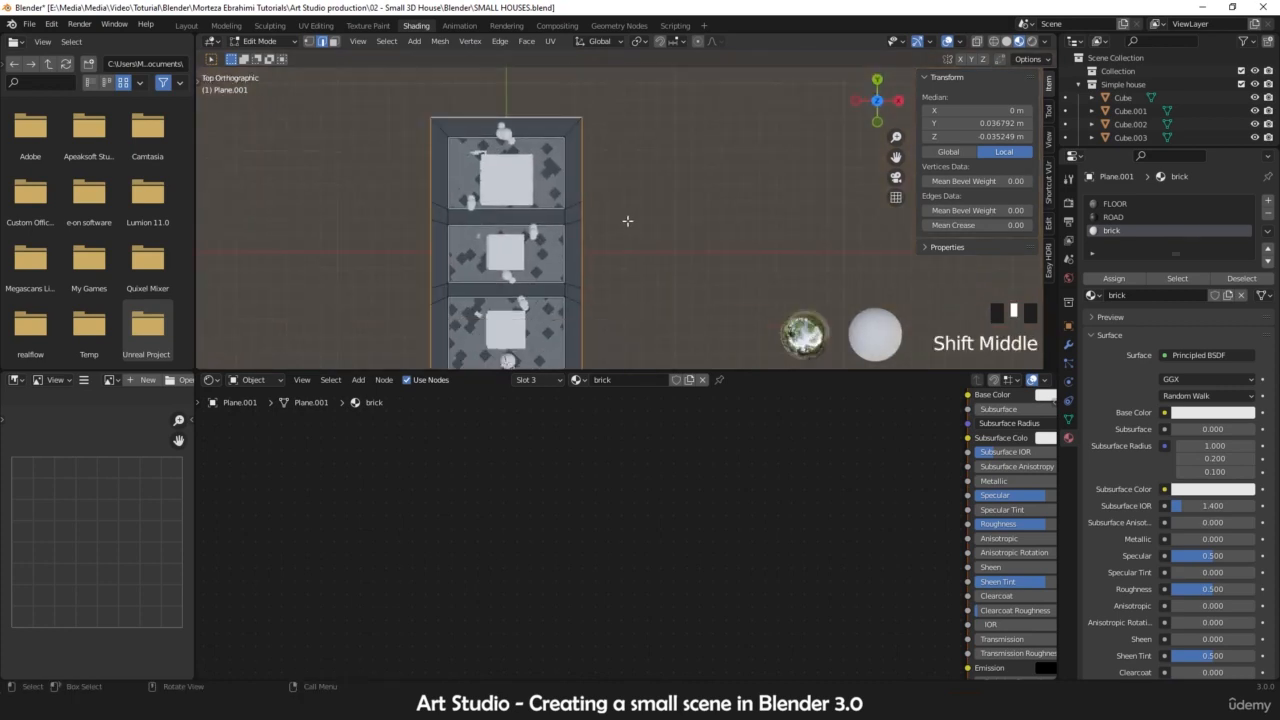
key(s)
key(x)
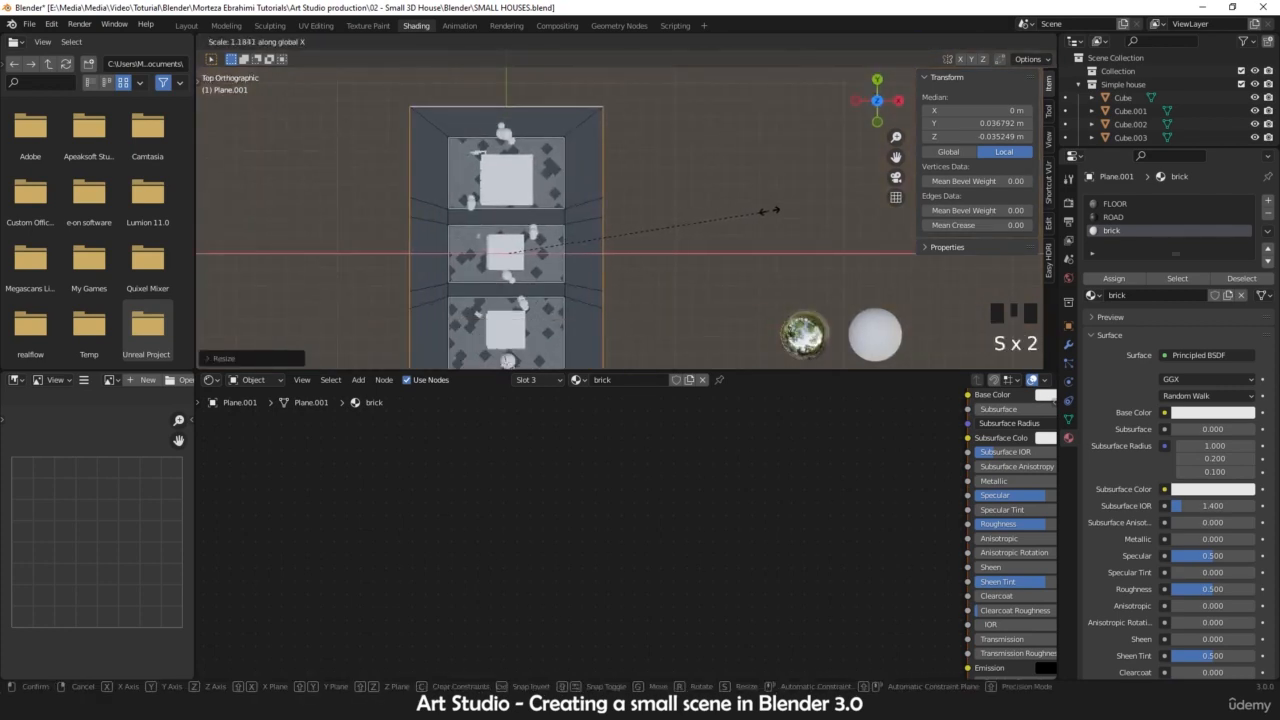
click(768, 210)
key(s)
click(756, 214)
key(Tab)
- Examine the widened road around the plots from several angles and distances
middle_drag(670, 235, 558, 264)
scroll(545, 168, up, 2)
scroll(608, 283, up, 2)
middle_drag(635, 272, 578, 252)
scroll(580, 254, up, 1)
shift+middle_drag(582, 250, 585, 263)
scroll(590, 264, up, 2)
shift+middle_drag(702, 303, 709, 257)
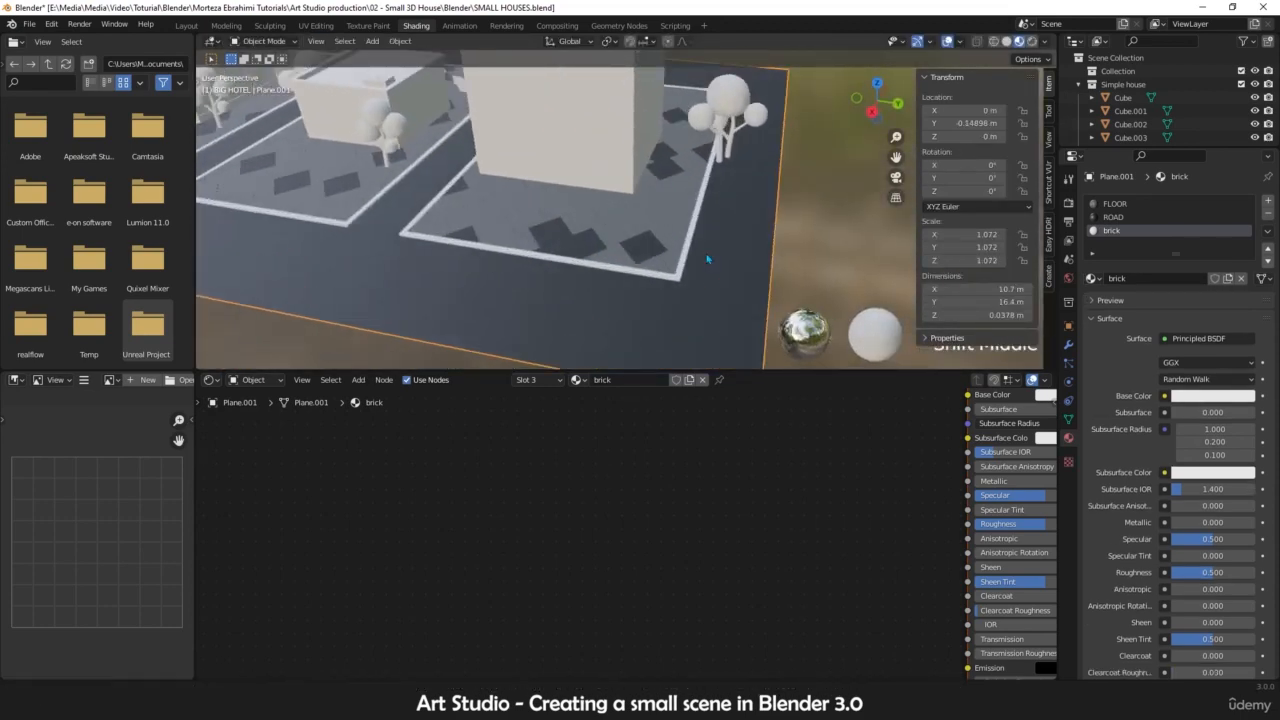
scroll(700, 258, down, 4)
shift+middle_drag(621, 264, 668, 279)
scroll(680, 280, up, 2)
scroll(680, 280, up, 1)
middle_drag(570, 277, 692, 238)
scroll(768, 255, down, 3)
shift+middle_drag(692, 238, 644, 217)
scroll(575, 250, up, 4)
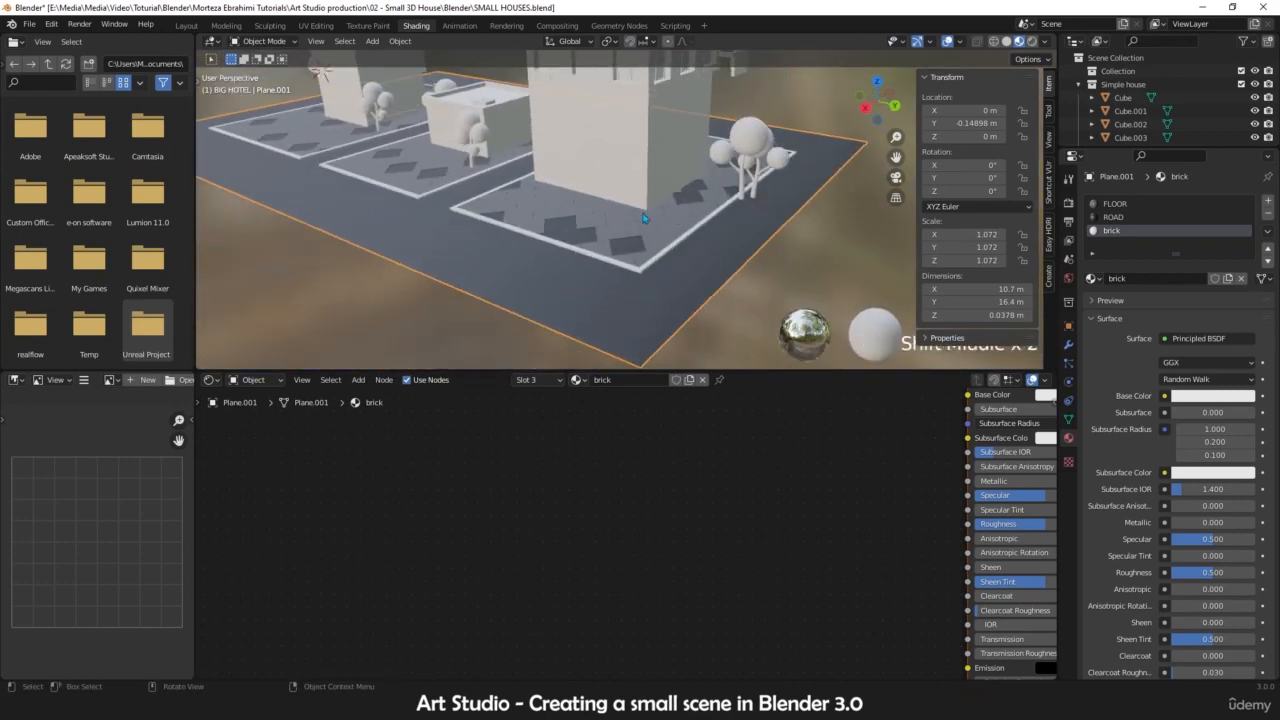
- Place the 3D cursor on the road beside the tall building's plot and add a plane mesh there
shift+middle_drag(634, 266, 565, 278)
scroll(591, 240, up, 3)
scroll(591, 241, down, 3)
scroll(632, 262, up, 2)
key(shift+a)
mouse_move(551, 265)
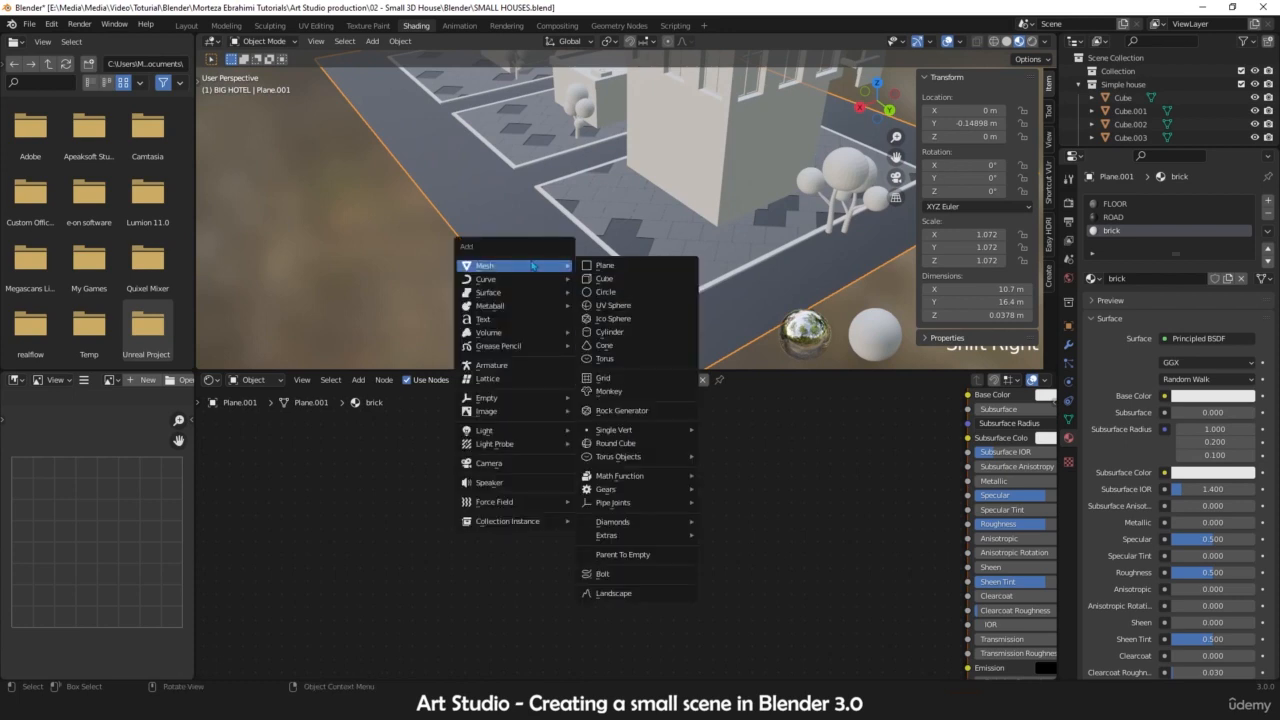
click(615, 268)
- Scale the new plane along X and then uniformly into a thin road dash of about 0.11 m by 0.67 m
key(s)
key(x)
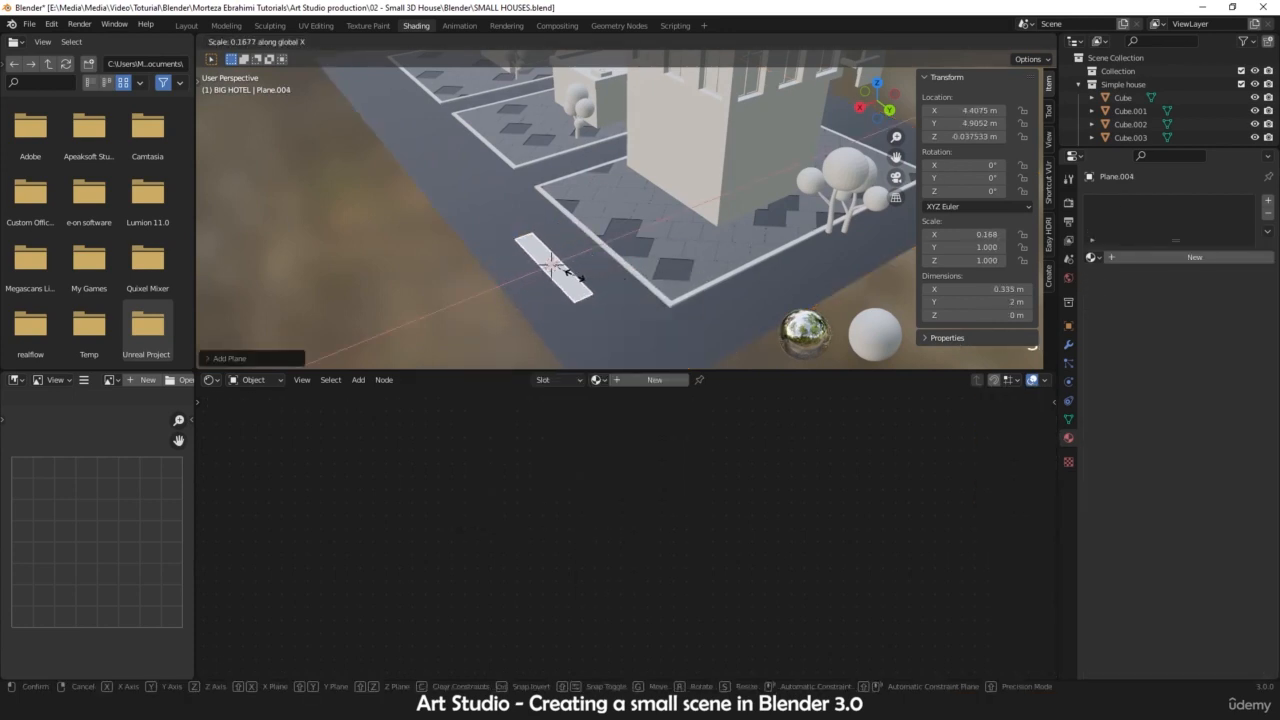
click(575, 277)
key(s)
click(601, 290)
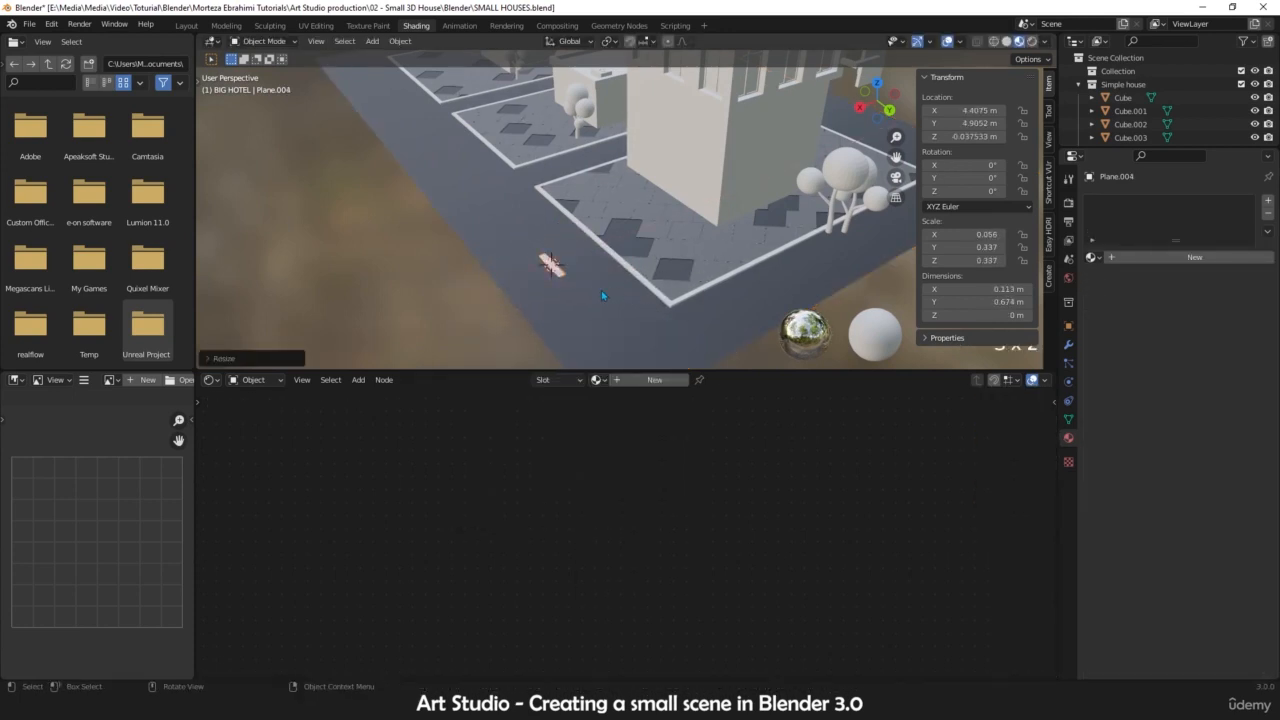
- Add an Array modifier to the road dash, working in the top view
key(KP_7)
scroll(701, 281, up, 3)
scroll(701, 281, down, 3)
shift+middle_drag(661, 193, 605, 170)
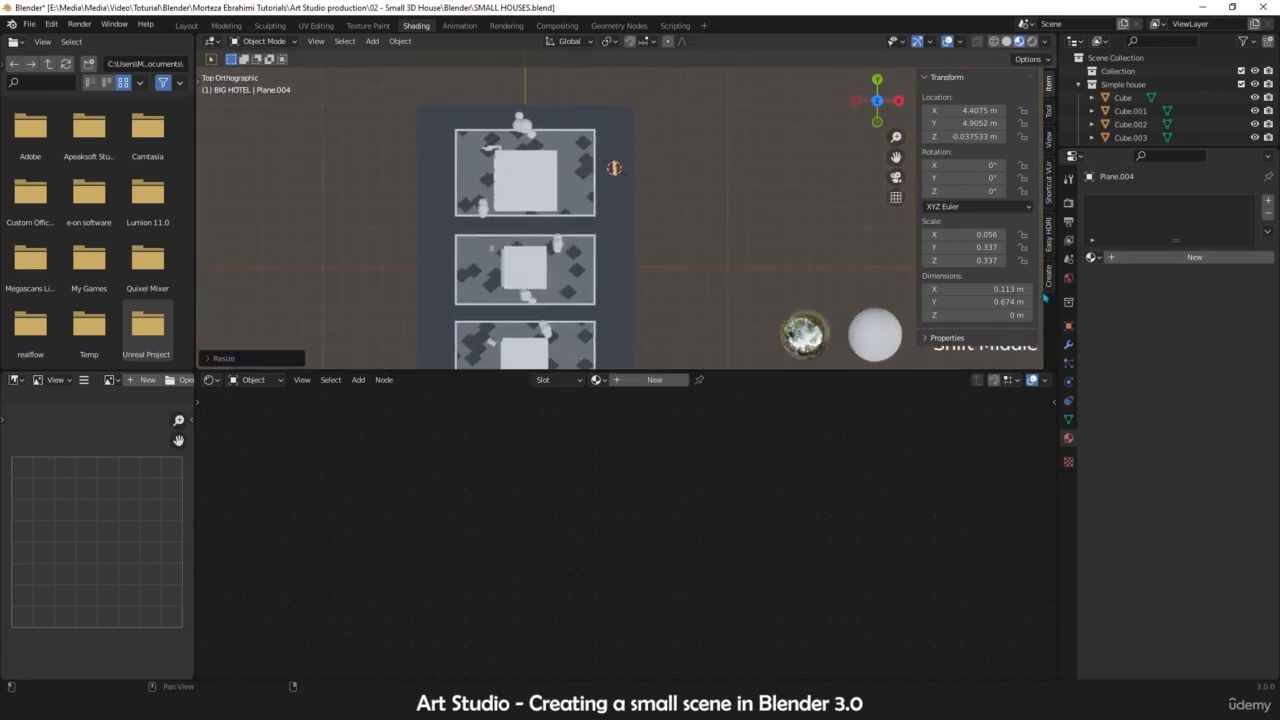
click(1068, 345)
click(1108, 230)
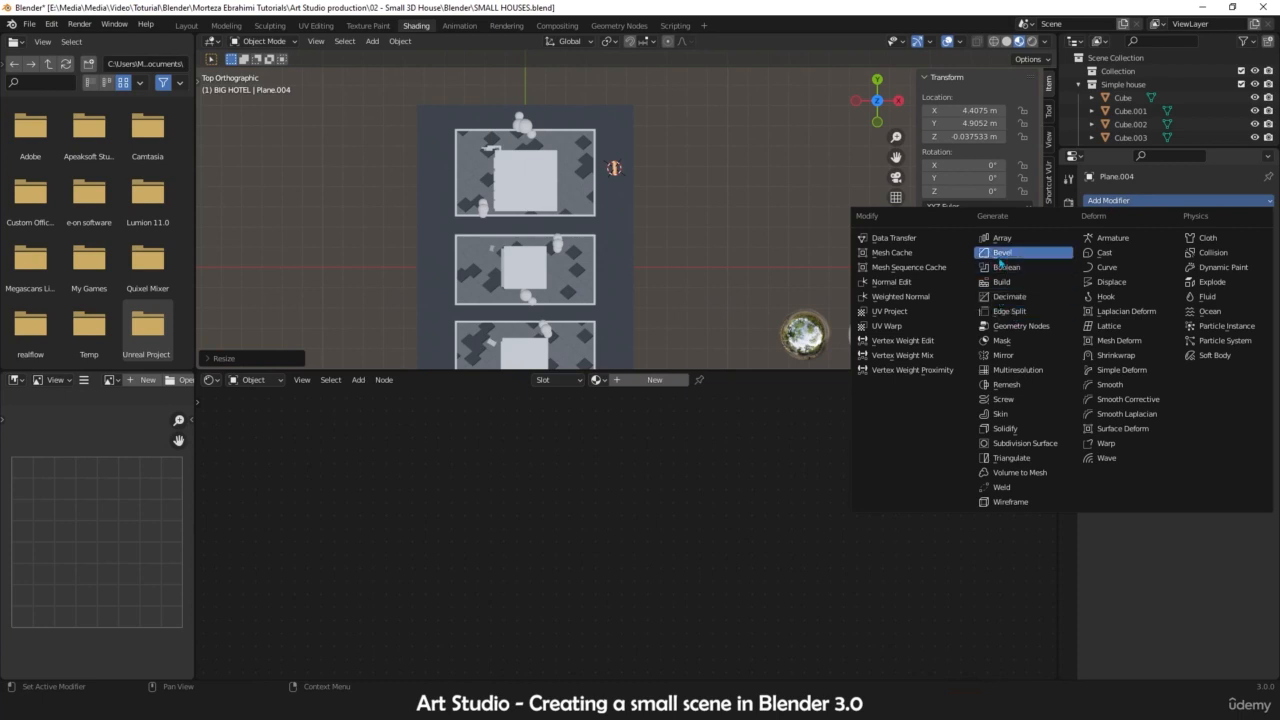
click(1010, 249)
- Set the array's relative offset to X 0, Y 2 and Z 0 so the dashes repeat along the road
drag(1201, 330, 1240, 356)
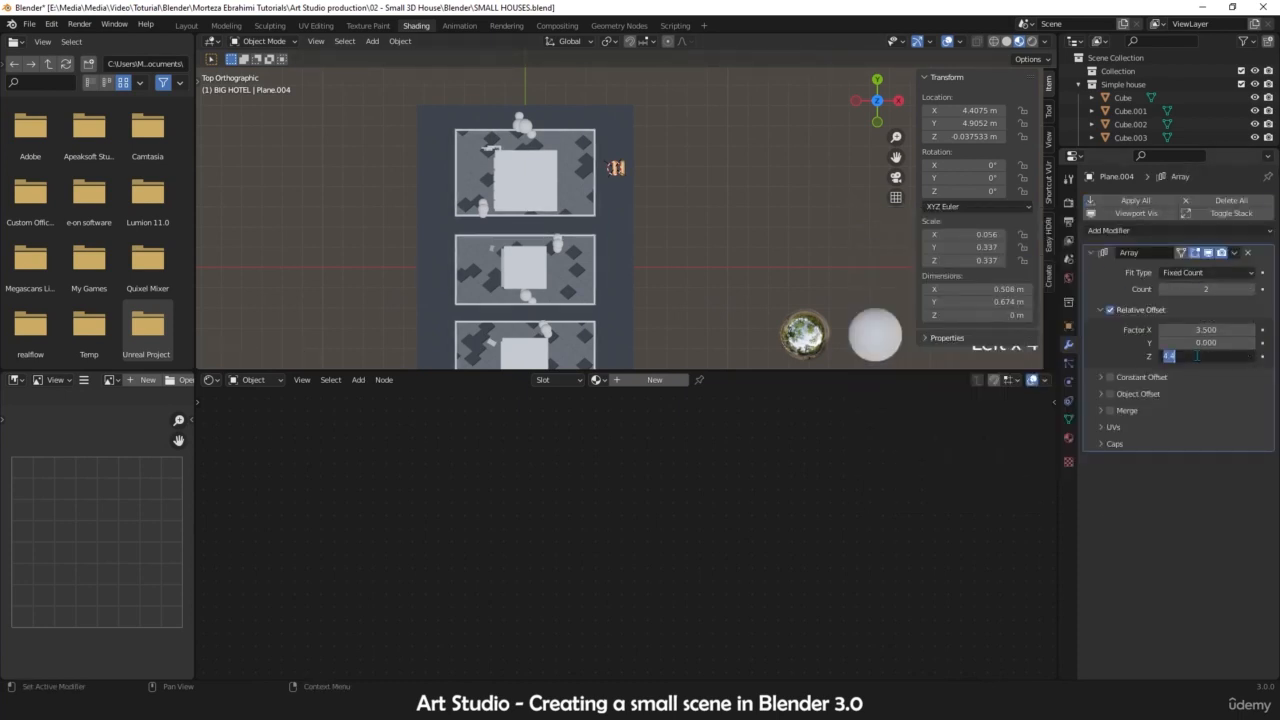
text(0)
key(Return)
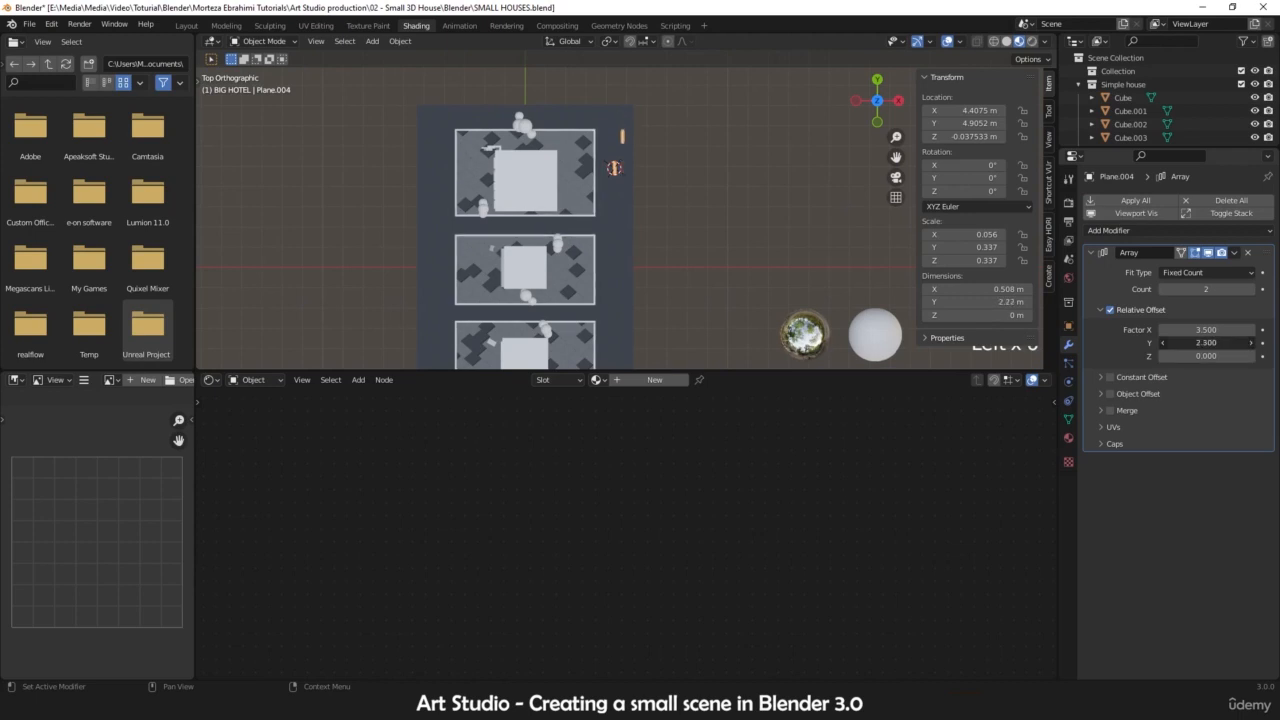
click(1201, 330)
text(0)
key(Return)
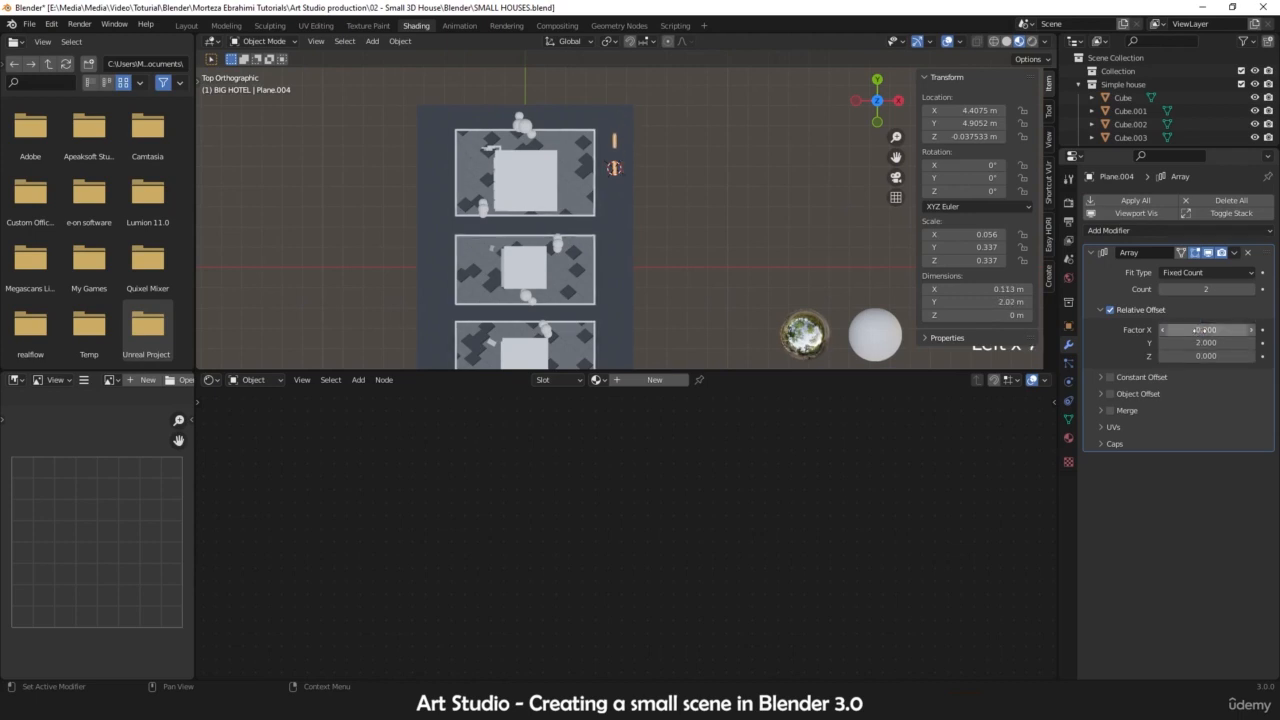
- Set the array count to 7 and move the dash row along Y to about -6.24 m, onto the side road
click(1251, 289)
click(1251, 289)
click(1251, 289)
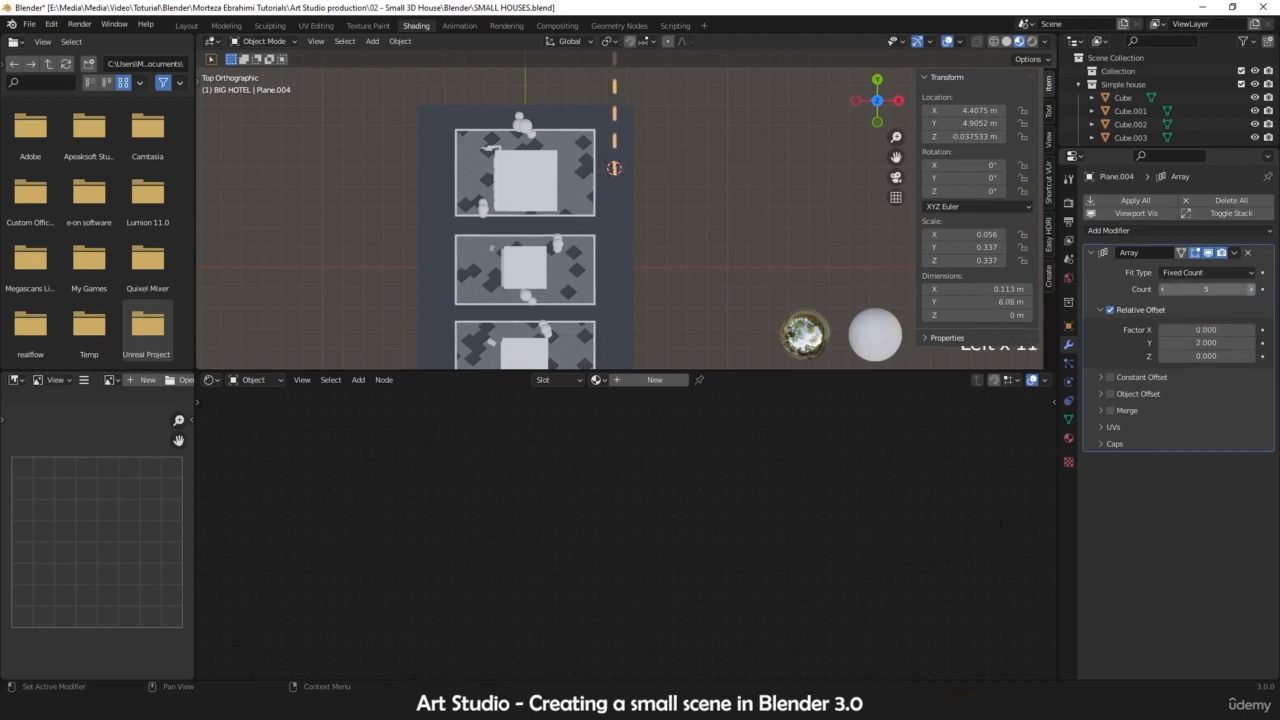
text(7)
key(Return)
scroll(660, 220, down, 4)
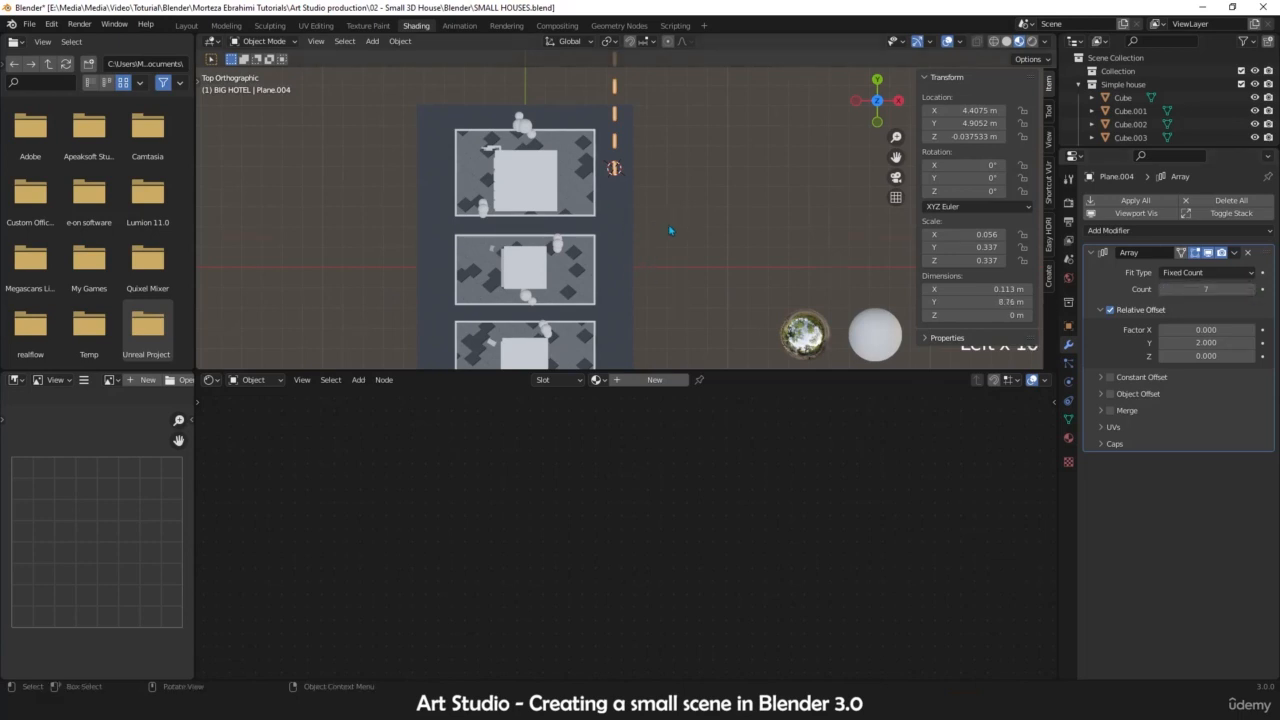
key(g)
key(y)
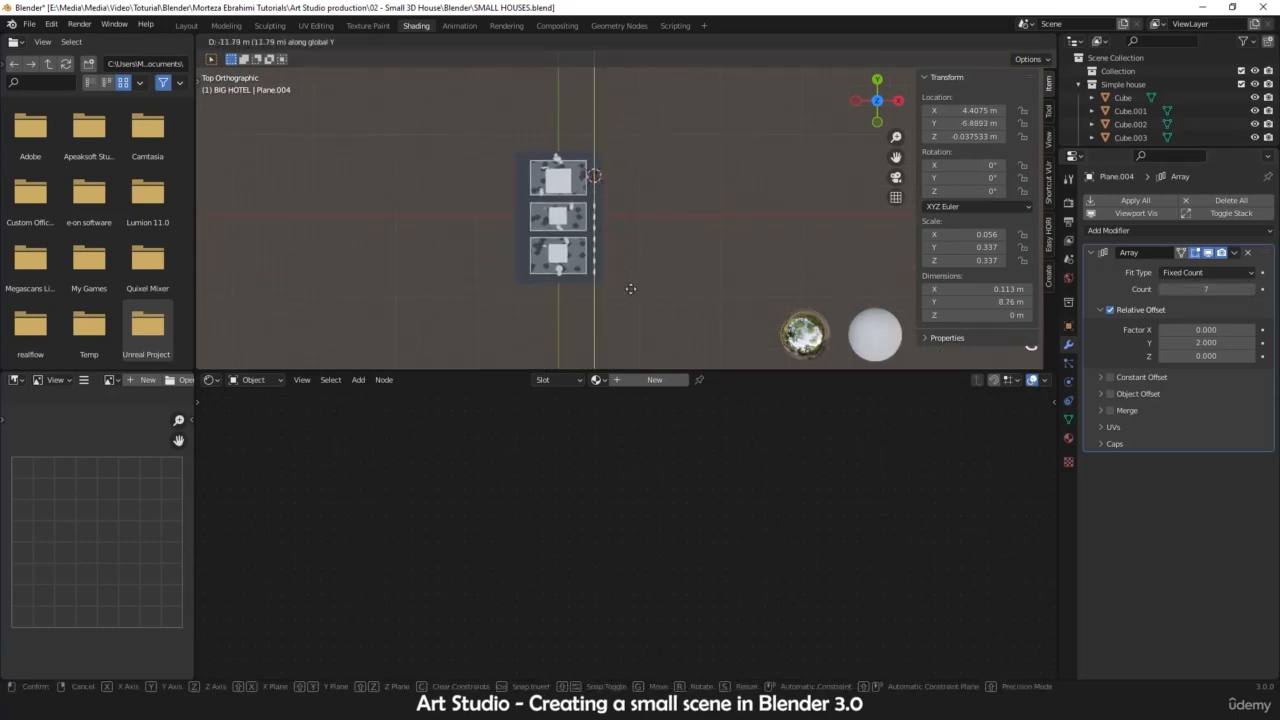
click(647, 236)
scroll(648, 236, up, 5)
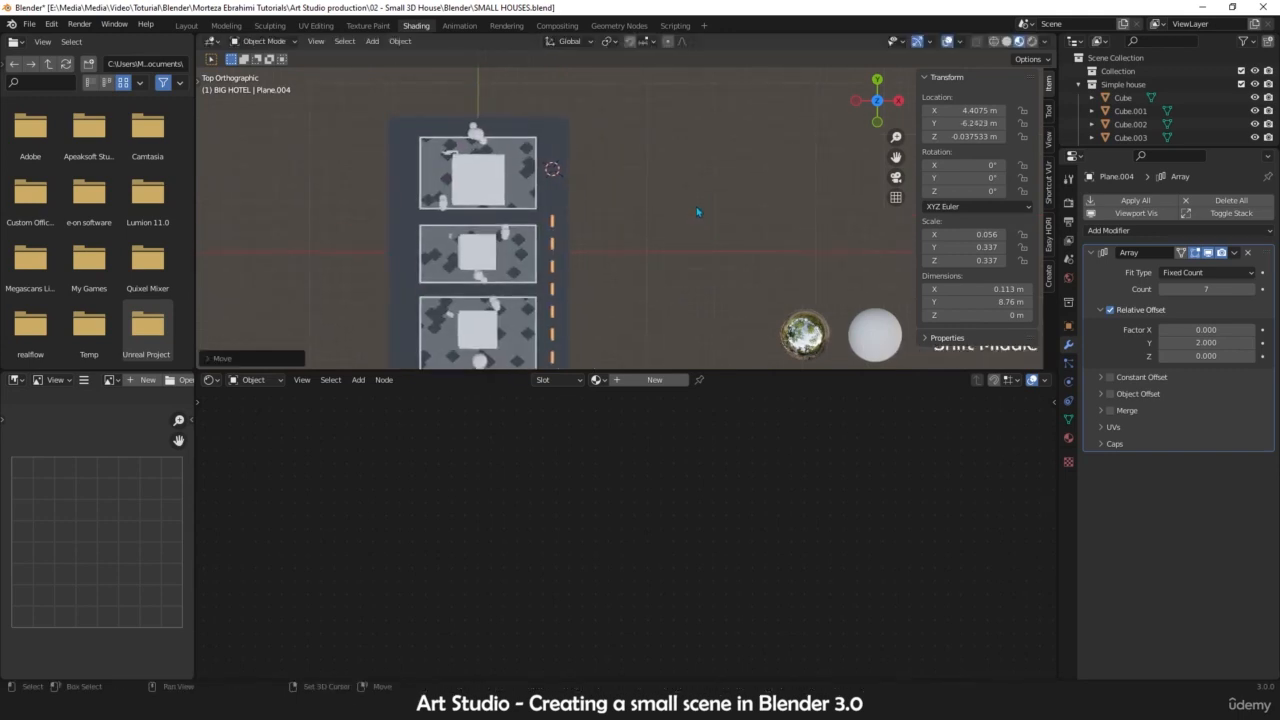
- Raise the dash row's array count to 10 so it runs the length of the side road
click(1251, 289)
click(1251, 289)
scroll(609, 194, down, 3)
scroll(609, 194, up, 2)
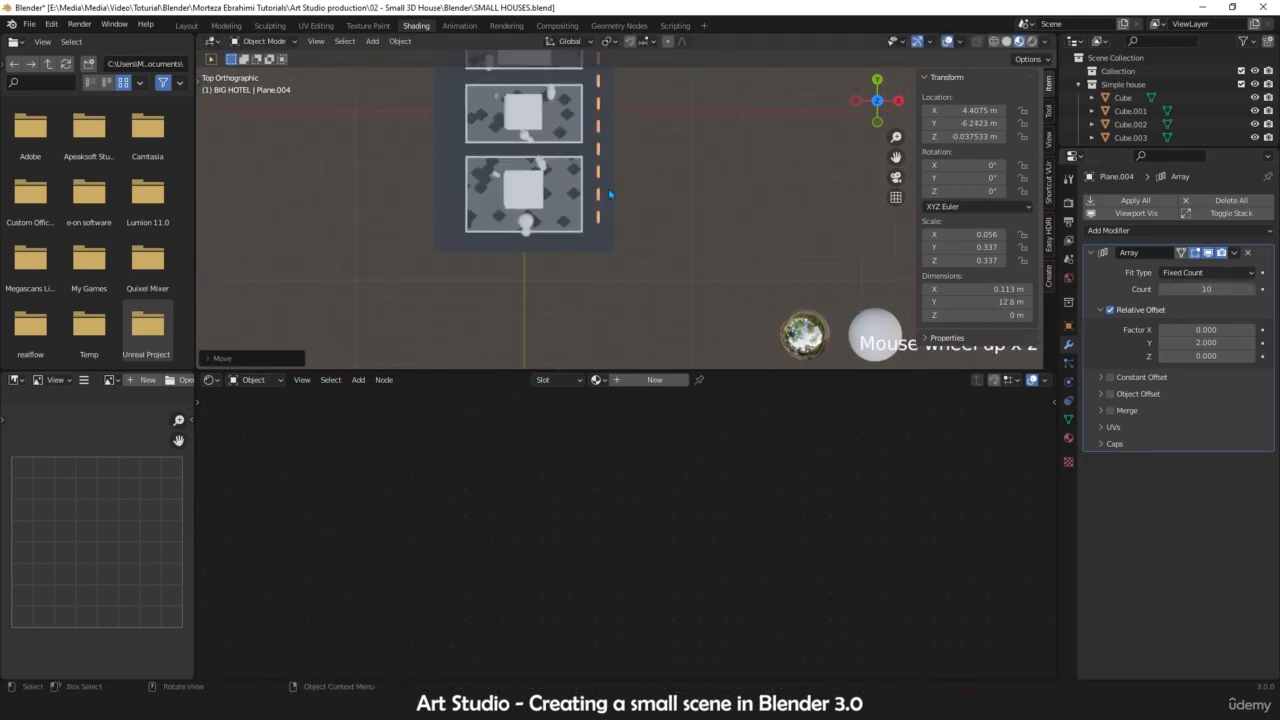
- Duplicate the dash row along X onto the opposite side road, at about X -4.32 m
key(shift+d)
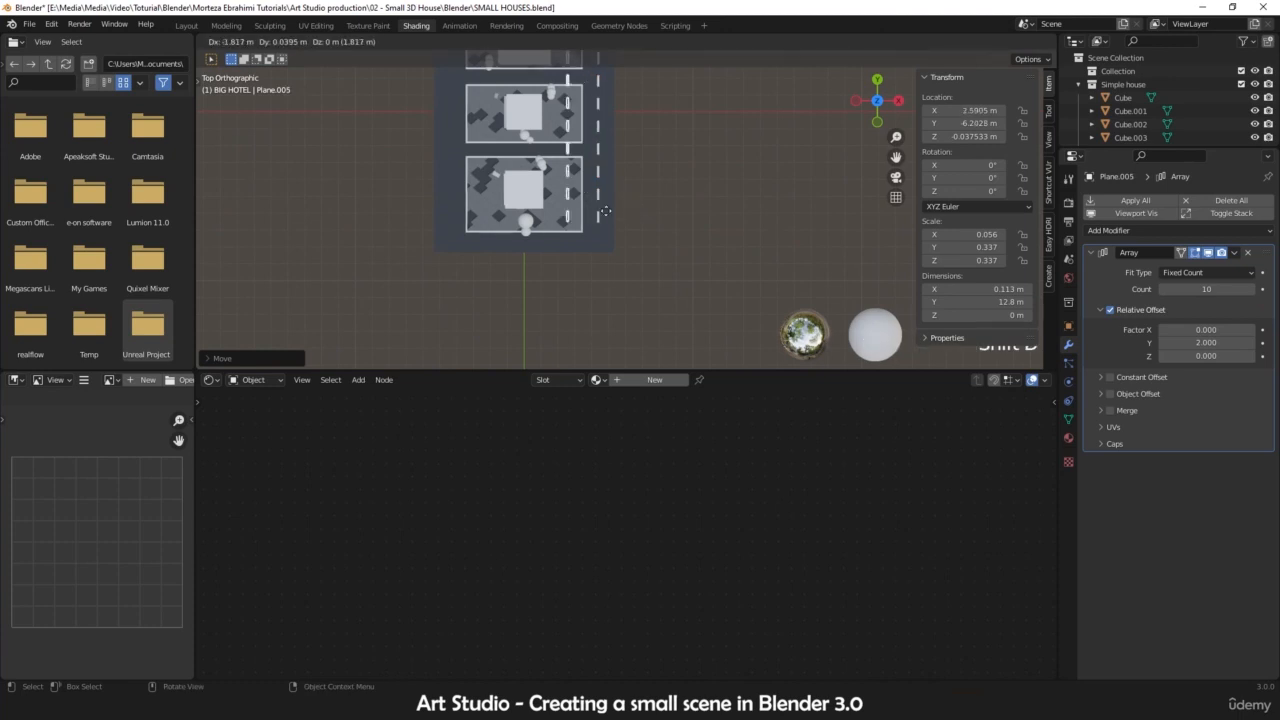
key(x)
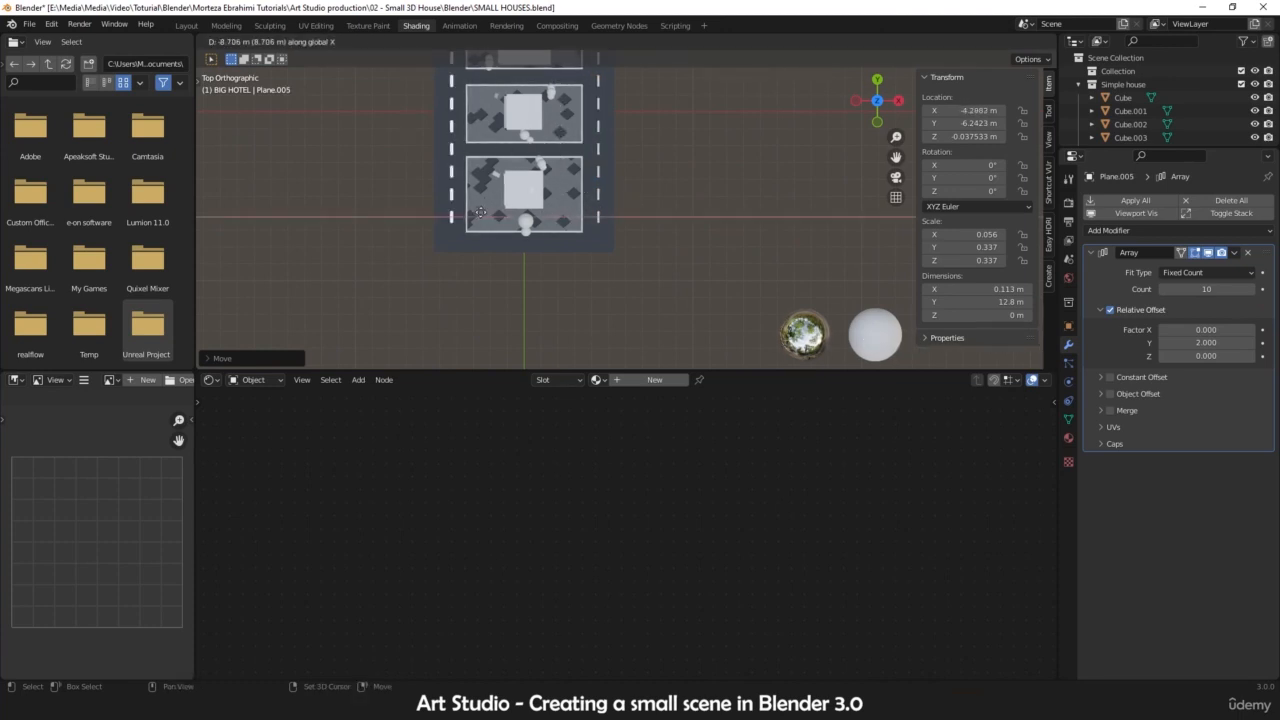
click(477, 213)
scroll(490, 215, up, 2)
scroll(500, 220, down, 5)
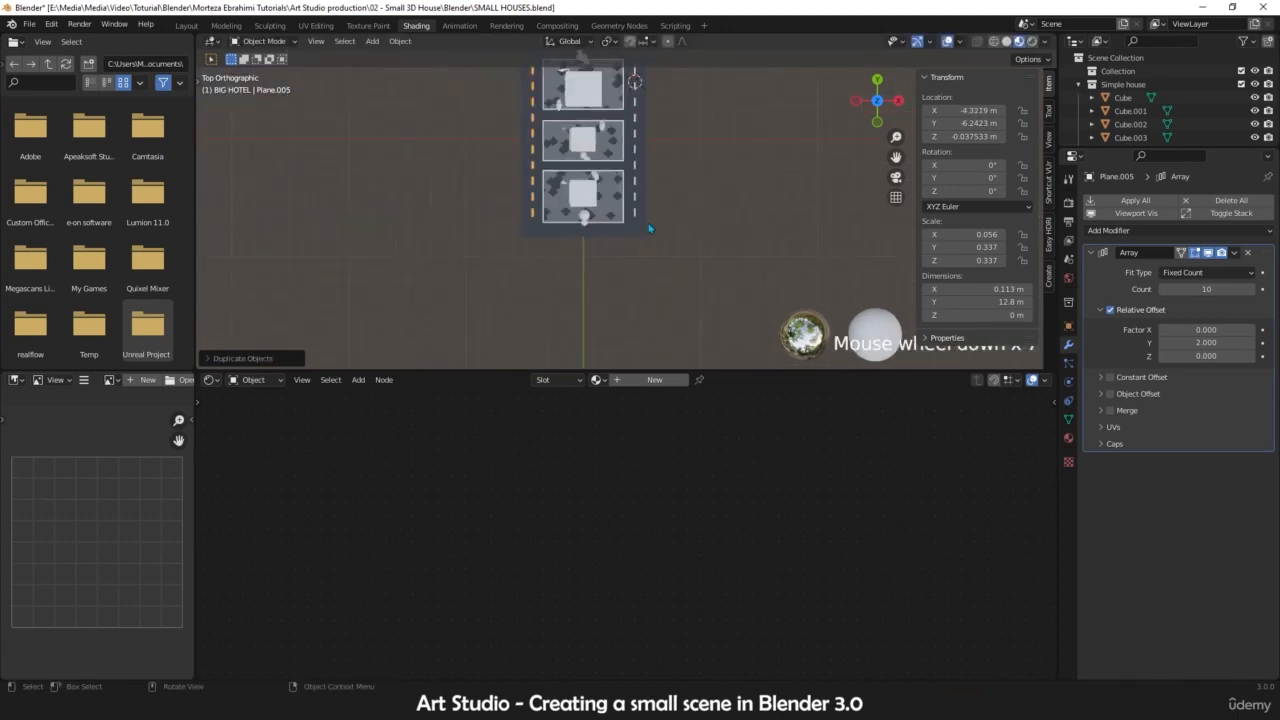
- Duplicate the dash row again and rotate the copy 90 degrees about Z
middle_drag(520, 220, 611, 259)
key(KP_7)
scroll(636, 212, up, 3)
scroll(610, 260, up, 4)
scroll(667, 215, down, 5)
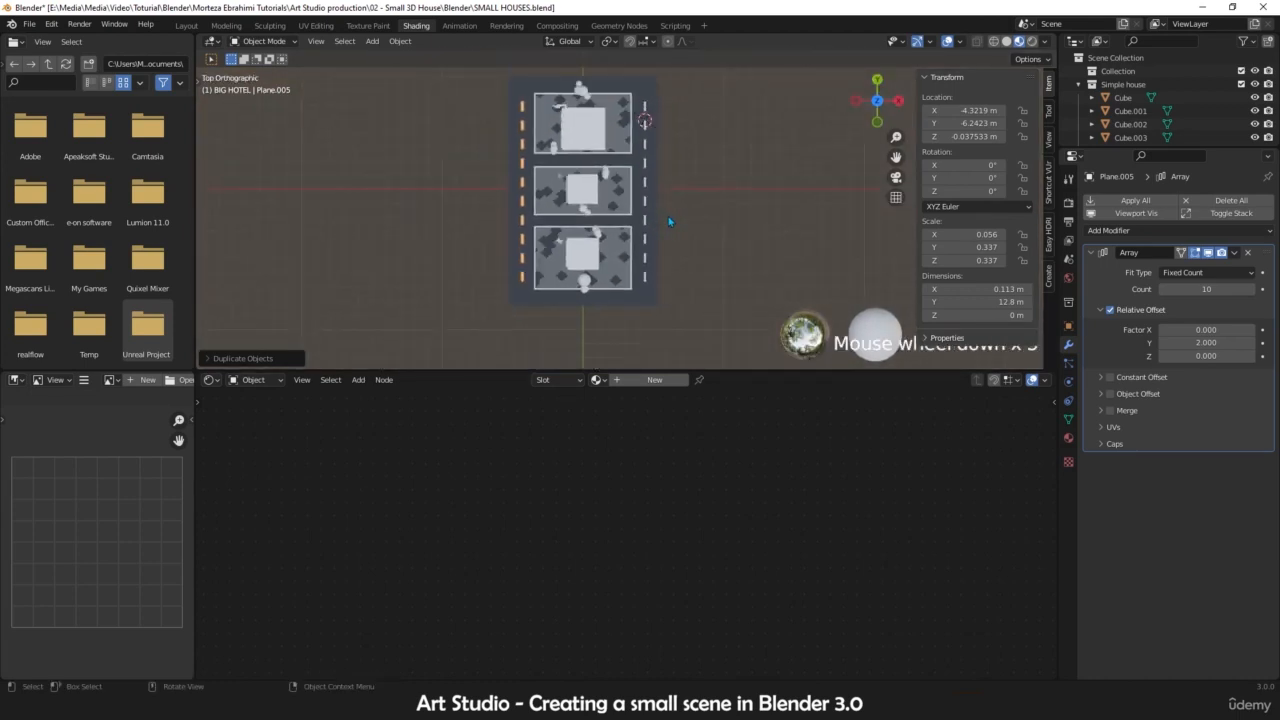
scroll(624, 258, up, 2)
key(shift+d)
key(r)
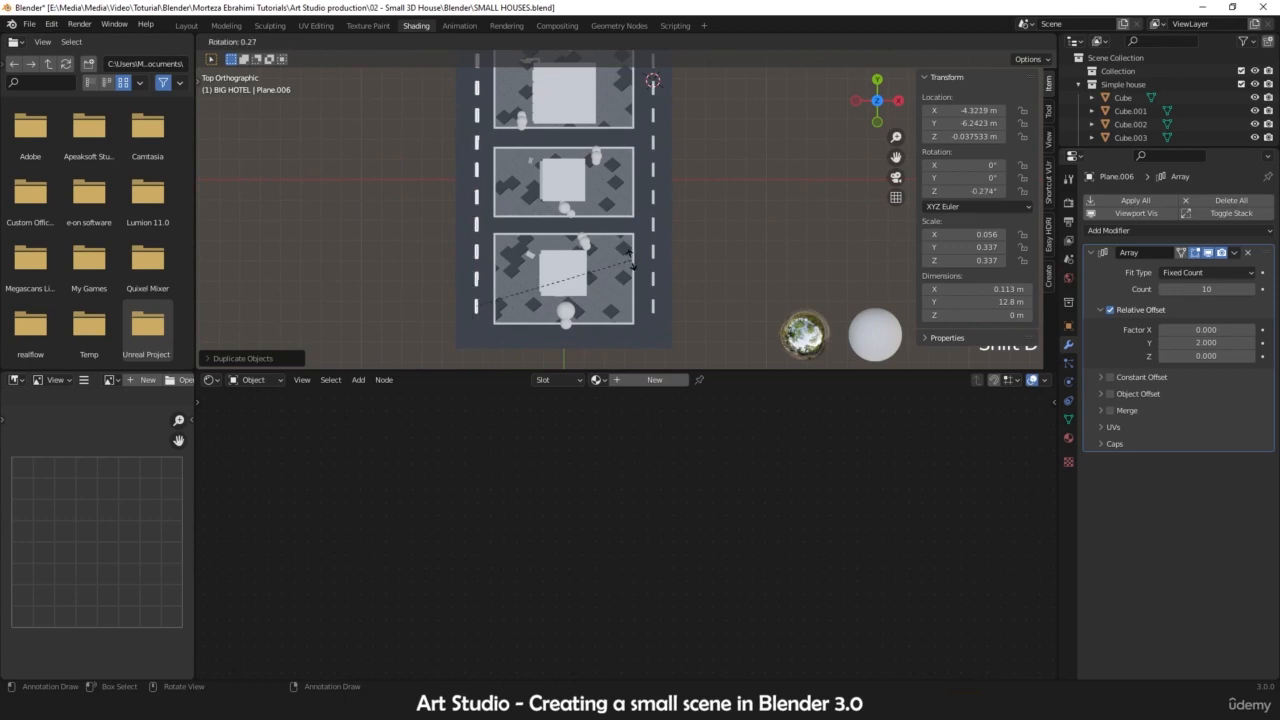
key(z)
key(9)
key(0)
key(Return)
- Move the rotated dash row onto the end road at about Y -7.73 m and reduce its array count to 7
key(g)
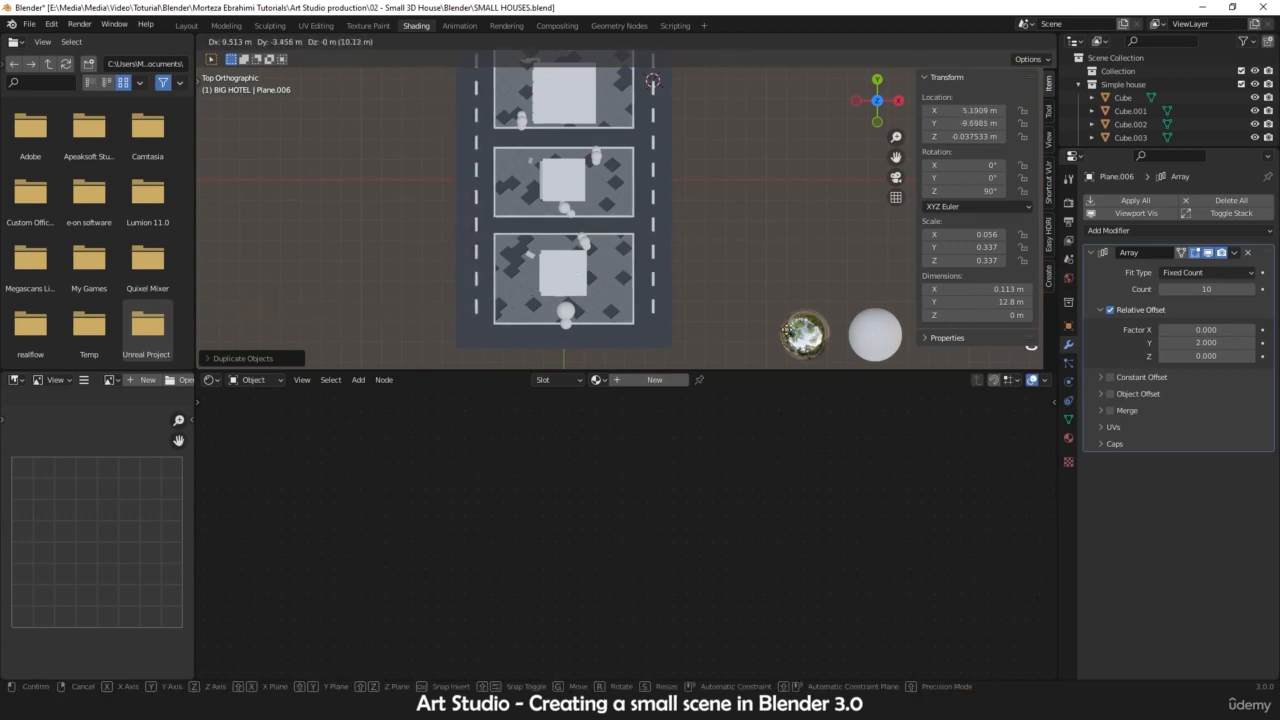
click(744, 290)
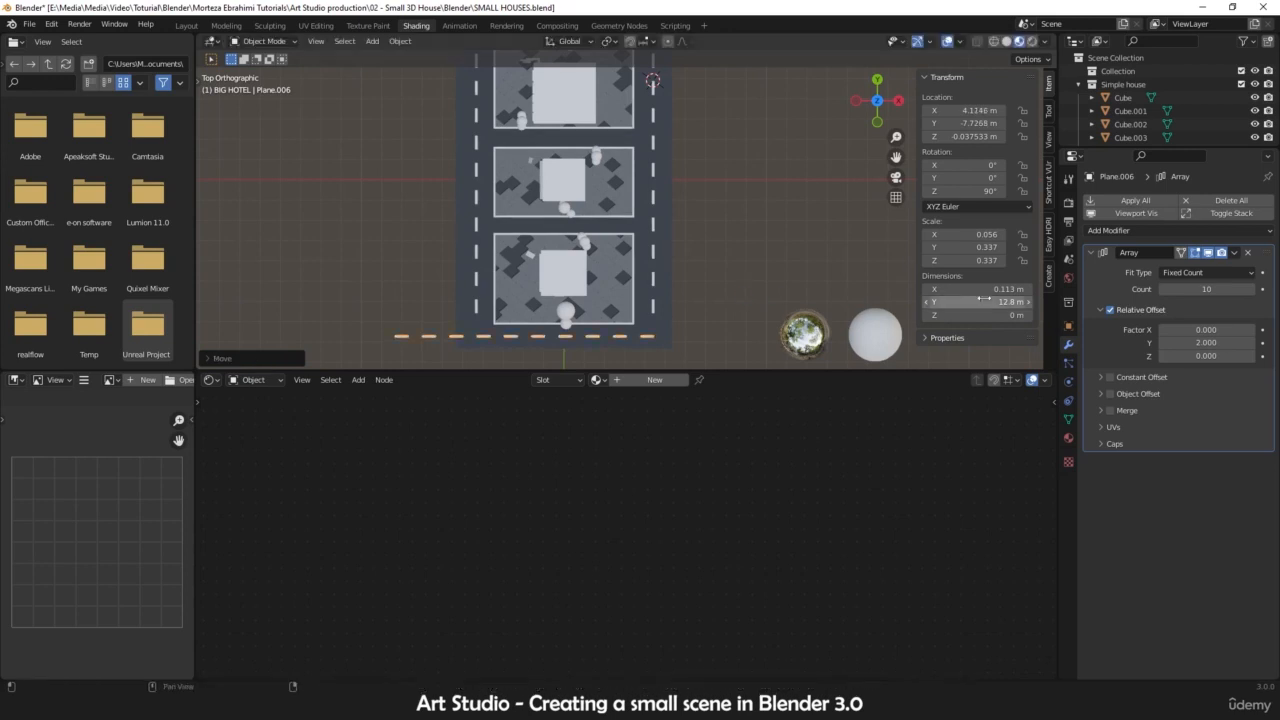
click(1163, 289)
click(1163, 289)
click(1163, 289)
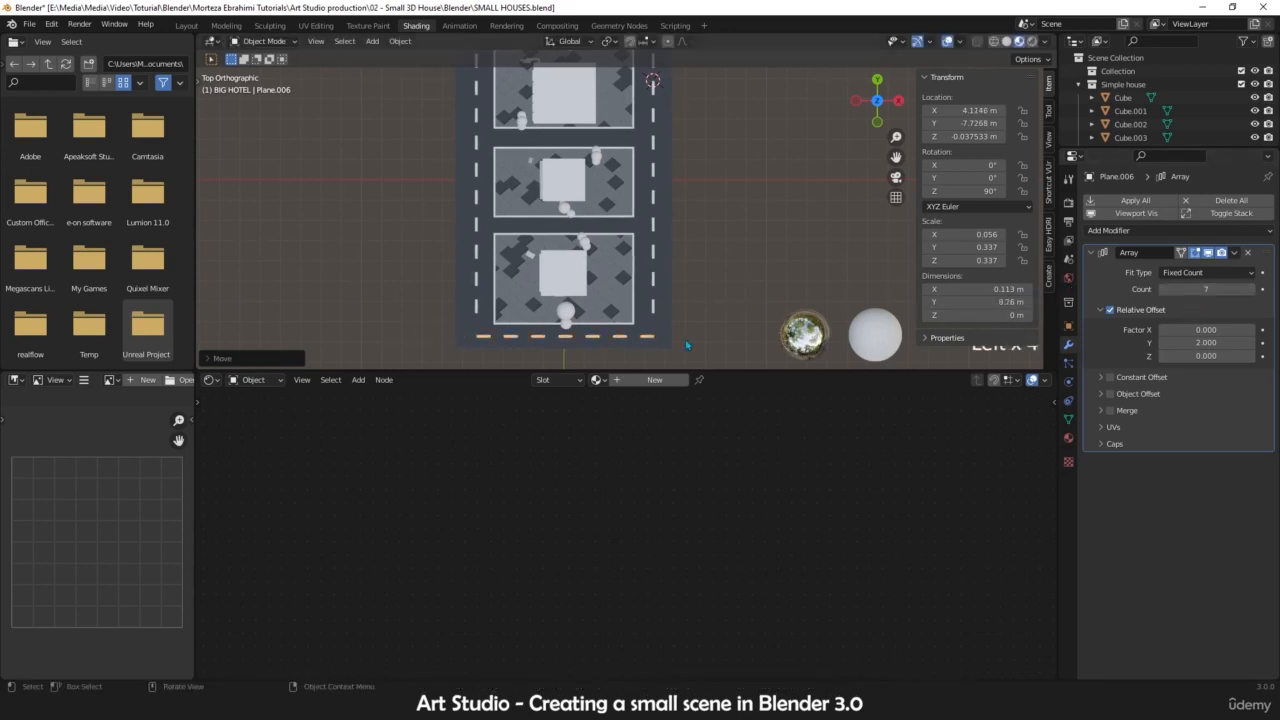
- Duplicate the crosswise dash row along Y onto the opposite end road, at about Y 7.36 m
scroll(684, 342, up, 2)
shift+middle_drag(651, 323, 646, 206)
scroll(720, 263, up, 3)
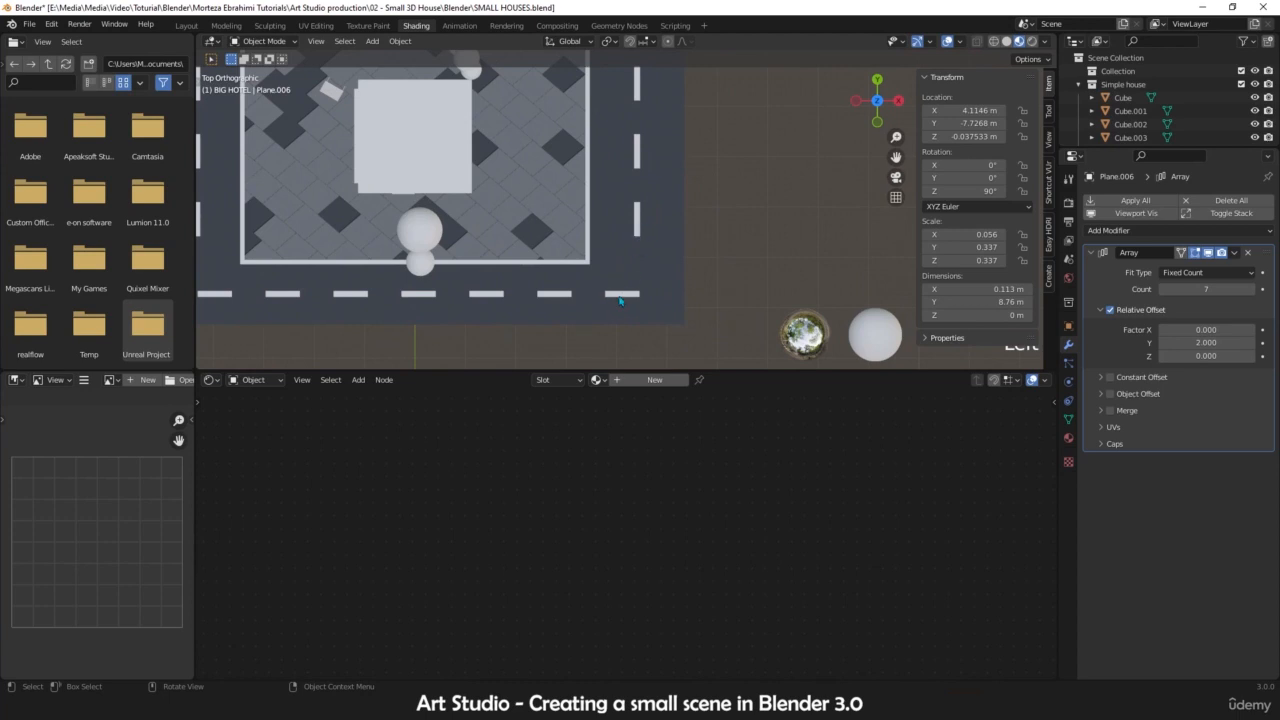
scroll(635, 294, down, 2)
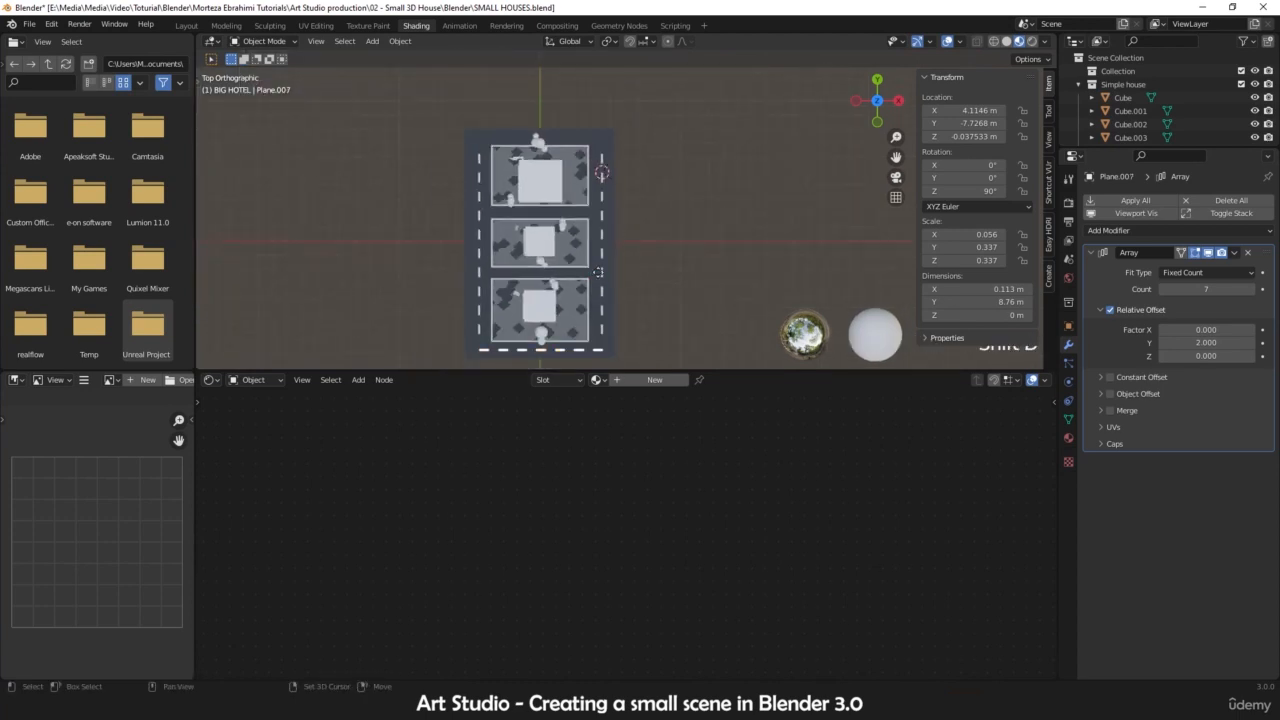
key(y)
click(634, 54)
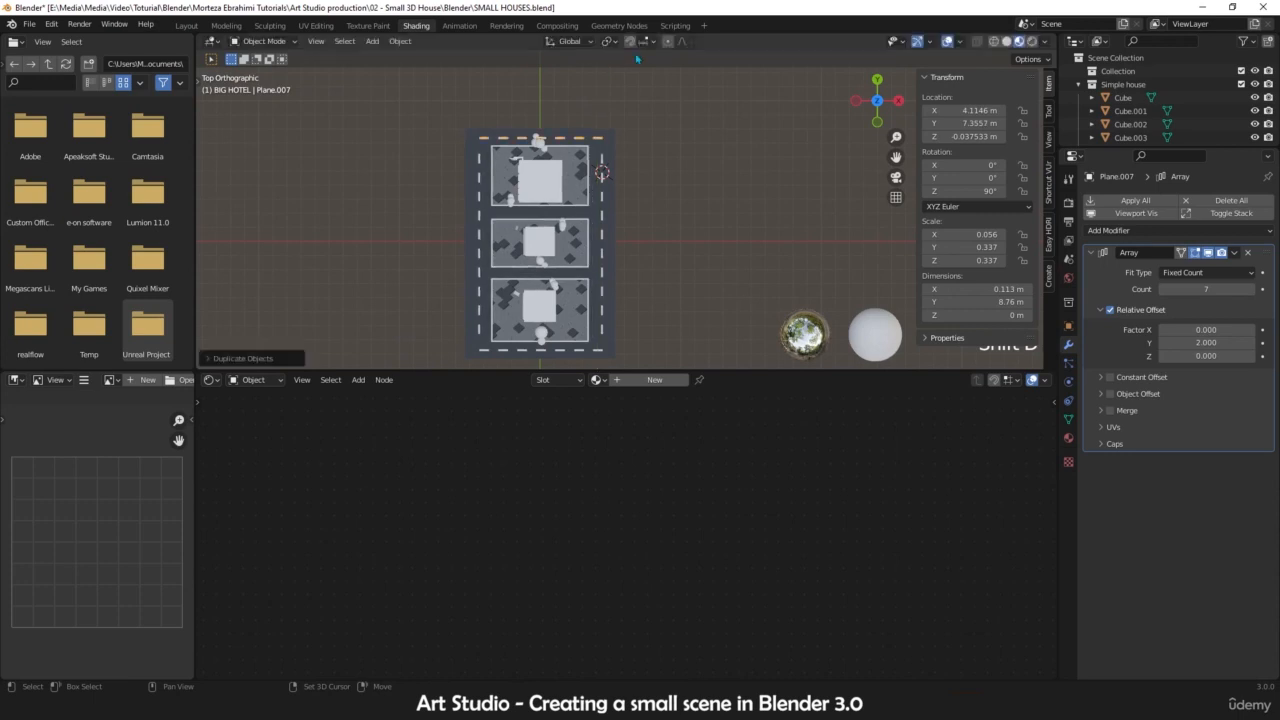
- Inspect the dashed road markings around the plots in perspective, including the corner where two rows meet
scroll(640, 234, up, 4)
middle_drag(634, 263, 661, 214)
scroll(615, 185, up, 3)
scroll(604, 293, down, 5)
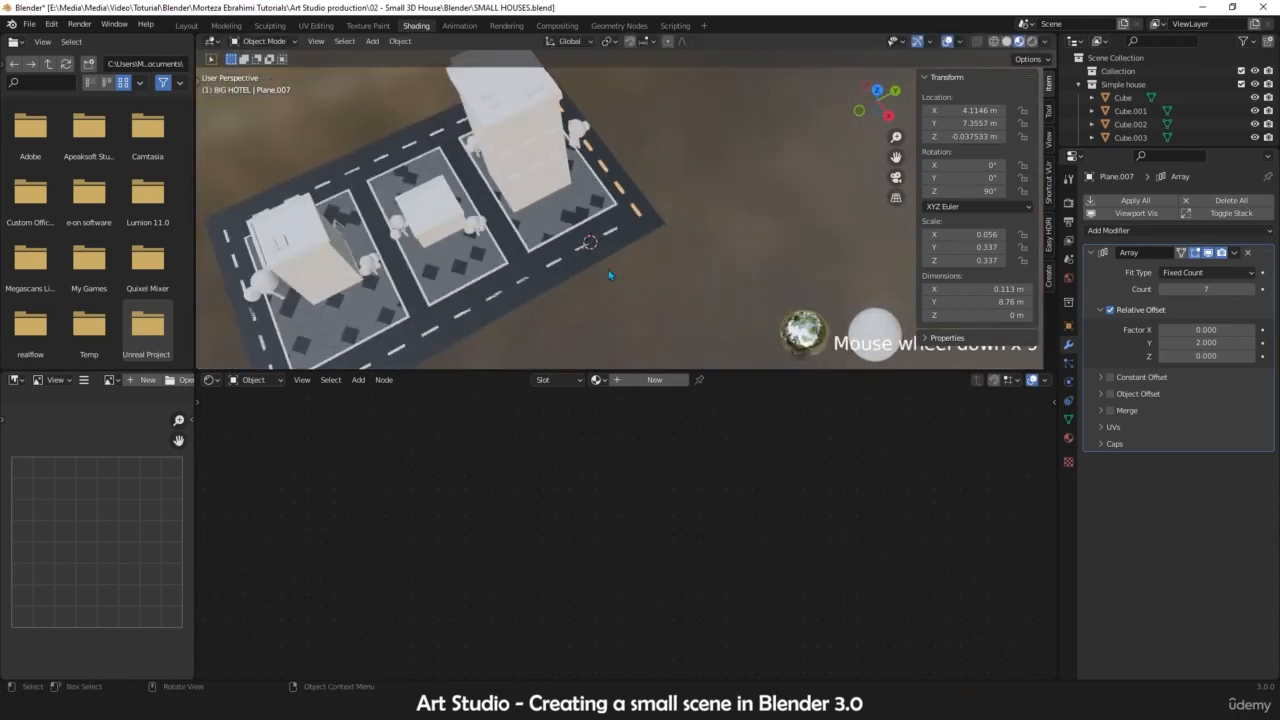
middle_drag(611, 277, 606, 177)
scroll(697, 223, up, 3)
scroll(650, 210, up, 3)
mouse_move(700, 250)
shift+middle_down()
mouse_move(631, 186)
mouse_move(691, 251)
shift+middle_up()
scroll(624, 207, up, 5)
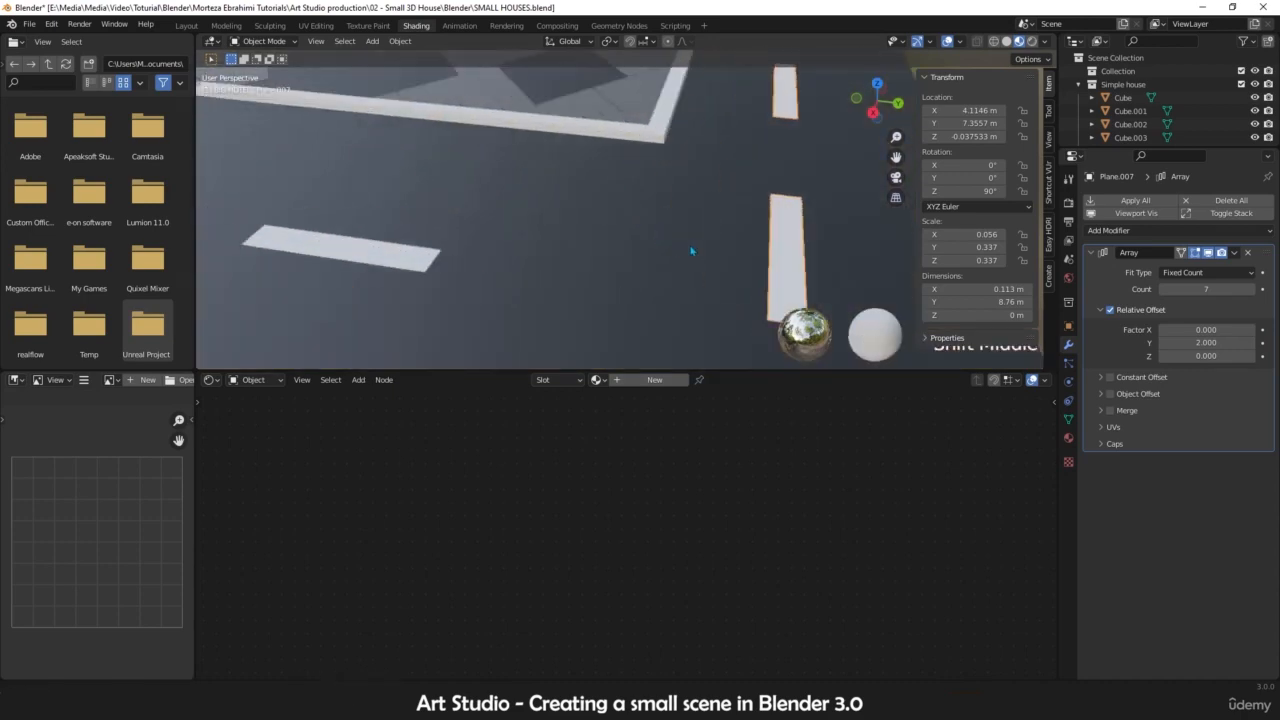
scroll(692, 235, down, 6)
scroll(629, 225, down, 4)
shift+middle_drag(612, 226, 665, 295)
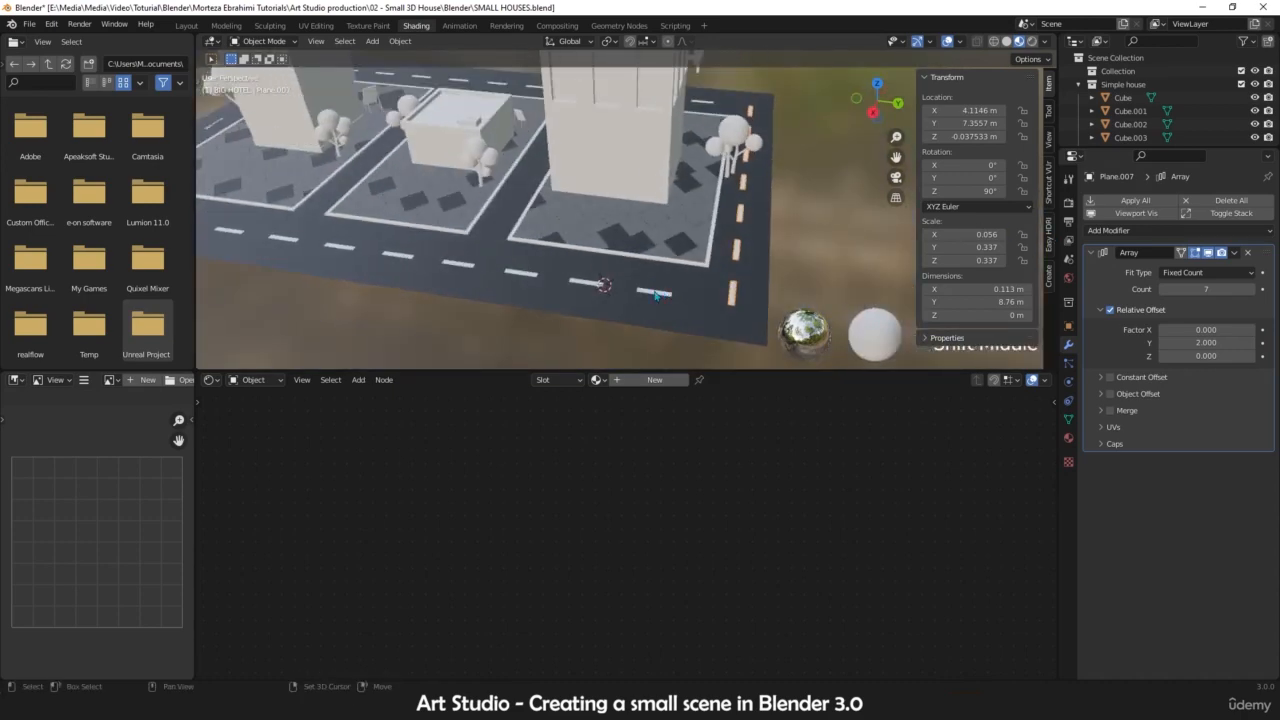
- Select all the dashed marking rows around the plots and apply their Array modifiers together
click(655, 294)
scroll(650, 290, down, 4)
middle_drag(440, 200, 520, 238)
shift+middle_drag(390, 232, 503, 214)
scroll(500, 212, down, 2)
scroll(475, 231, up, 4)
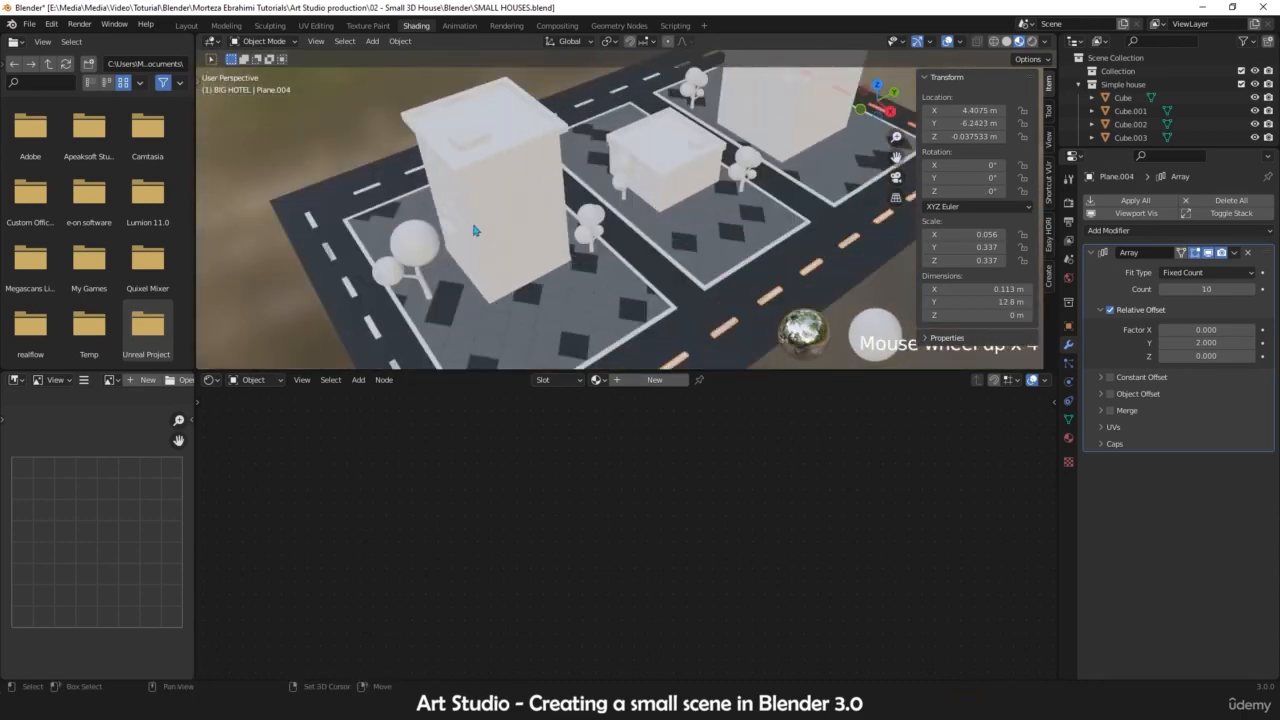
scroll(500, 250, up, 5)
click(492, 279)
shift+middle_drag(492, 279, 466, 222)
shift+click(632, 230)
scroll(632, 230, down, 3)
click(1147, 204)
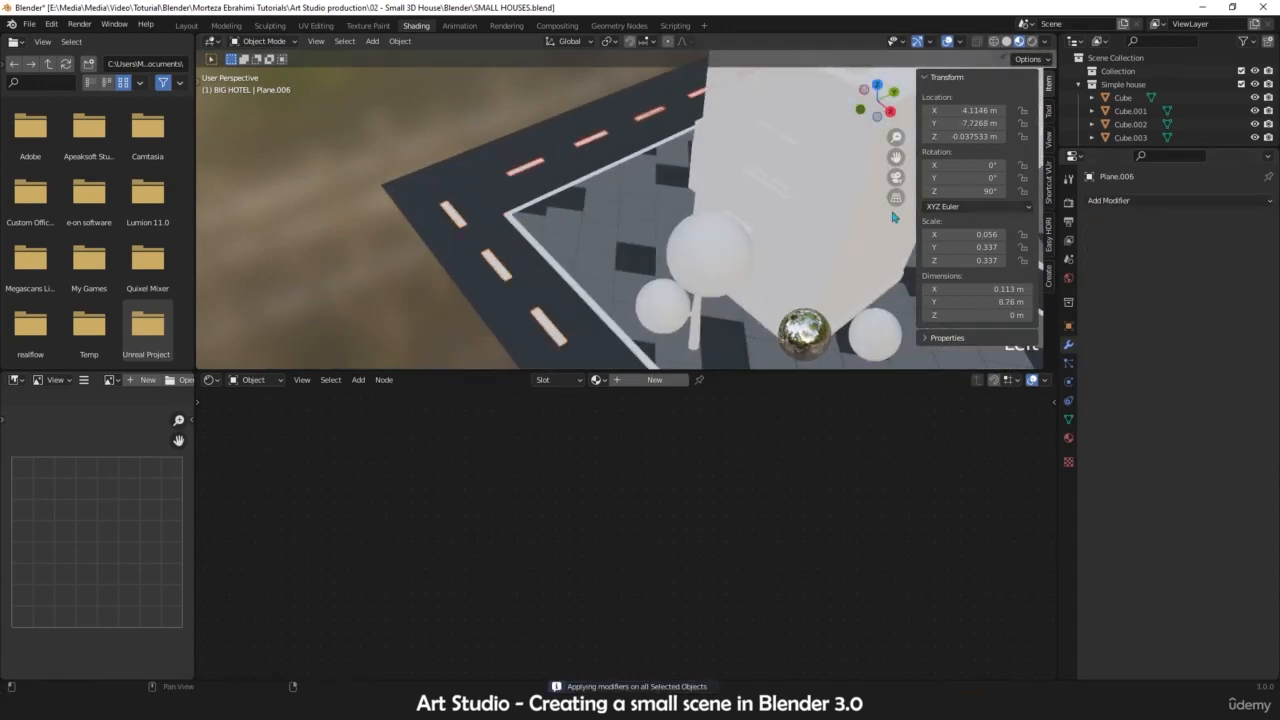
- Join the selected dash rows into a single road-marking object
scroll(760, 258, down, 6)
scroll(760, 258, up, 5)
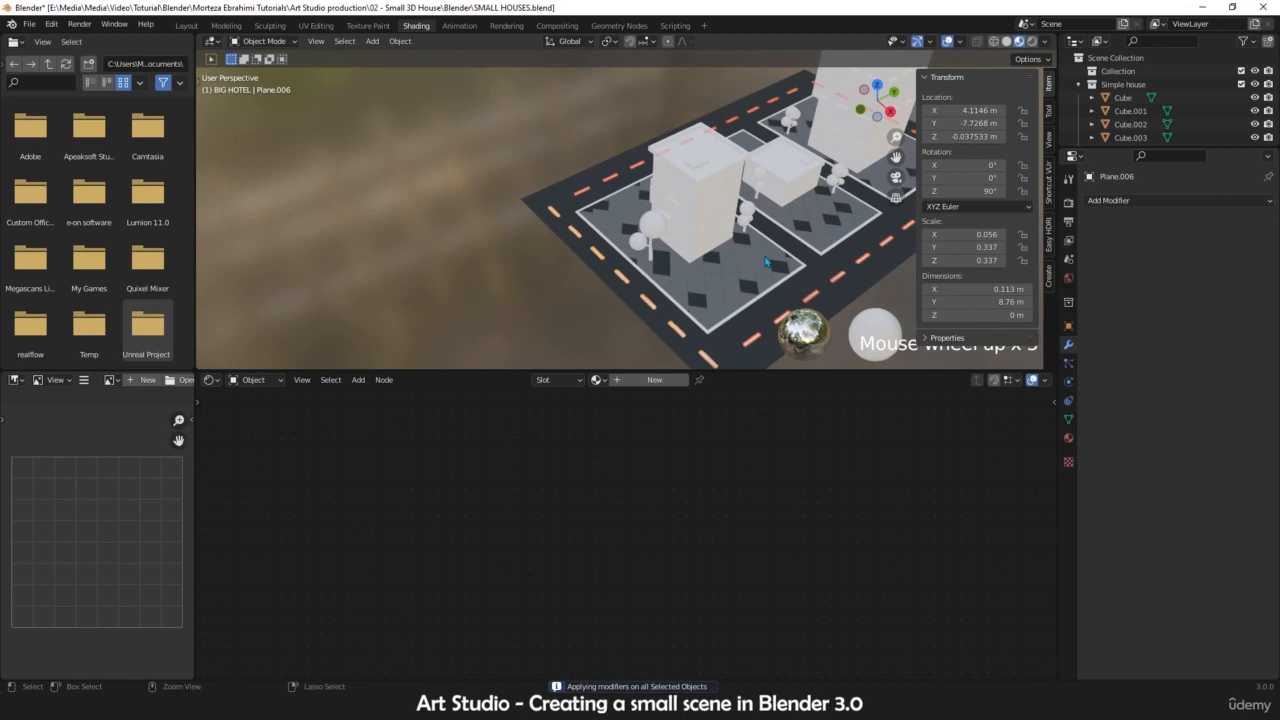
scroll(767, 261, down, 3)
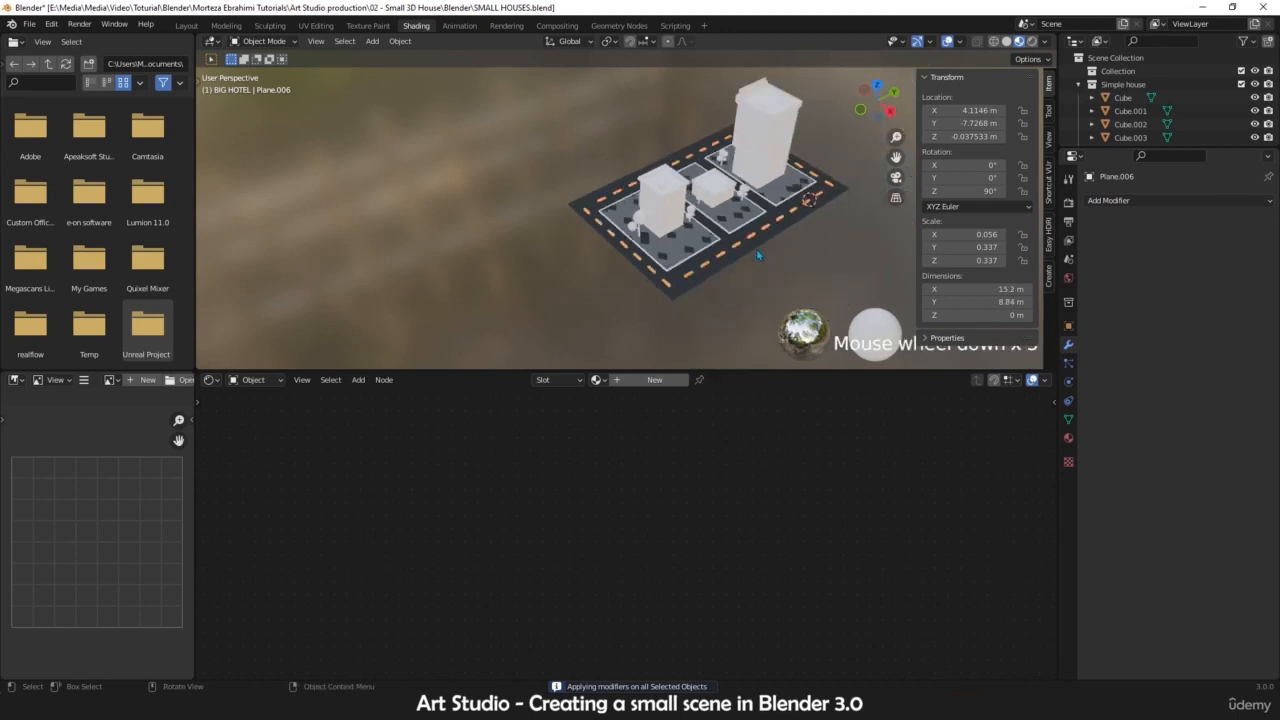
scroll(757, 255, up, 5)
- Add a Solidify modifier to the joined dashes and set its thickness to -0.016 m
click(1150, 200)
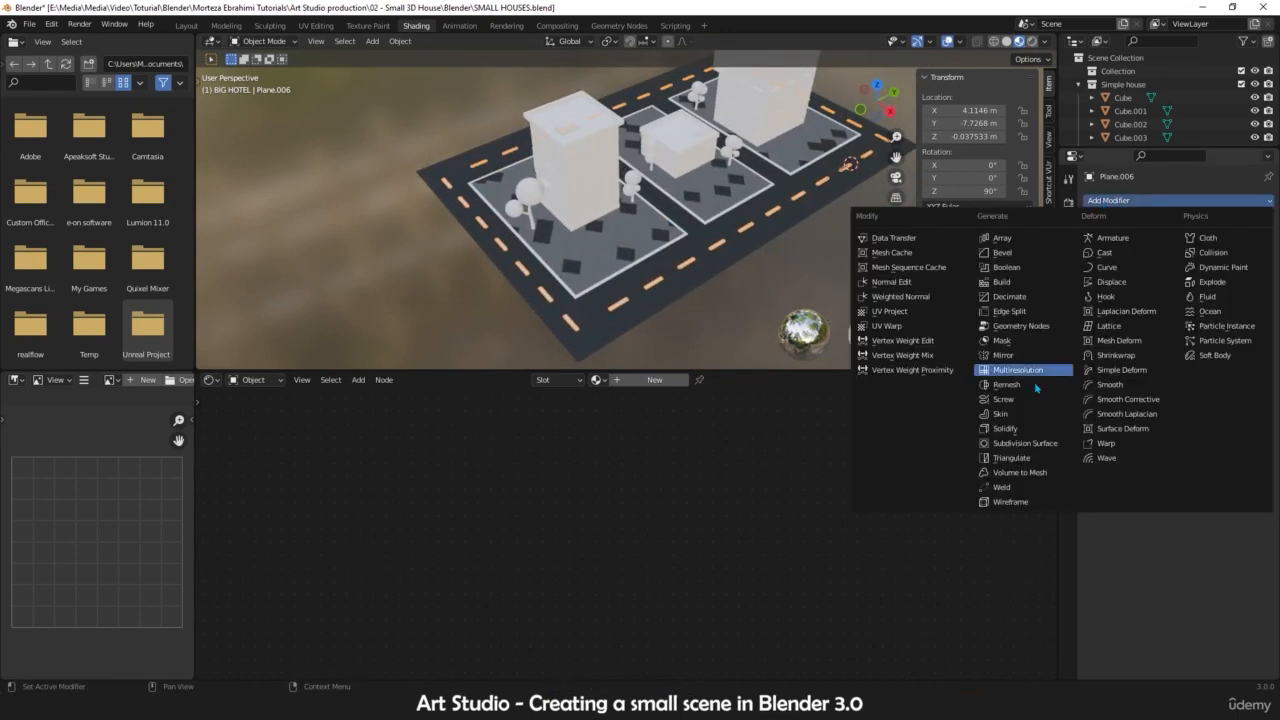
click(1005, 428)
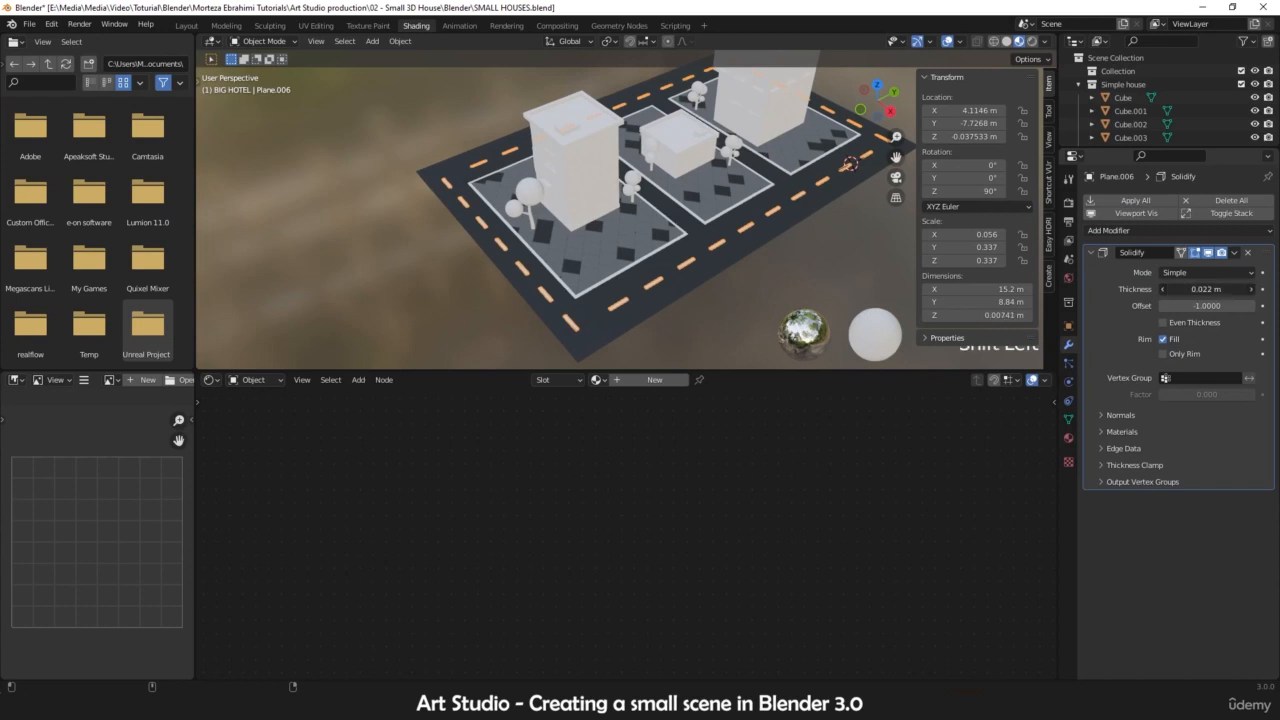
scroll(759, 266, up, 8)
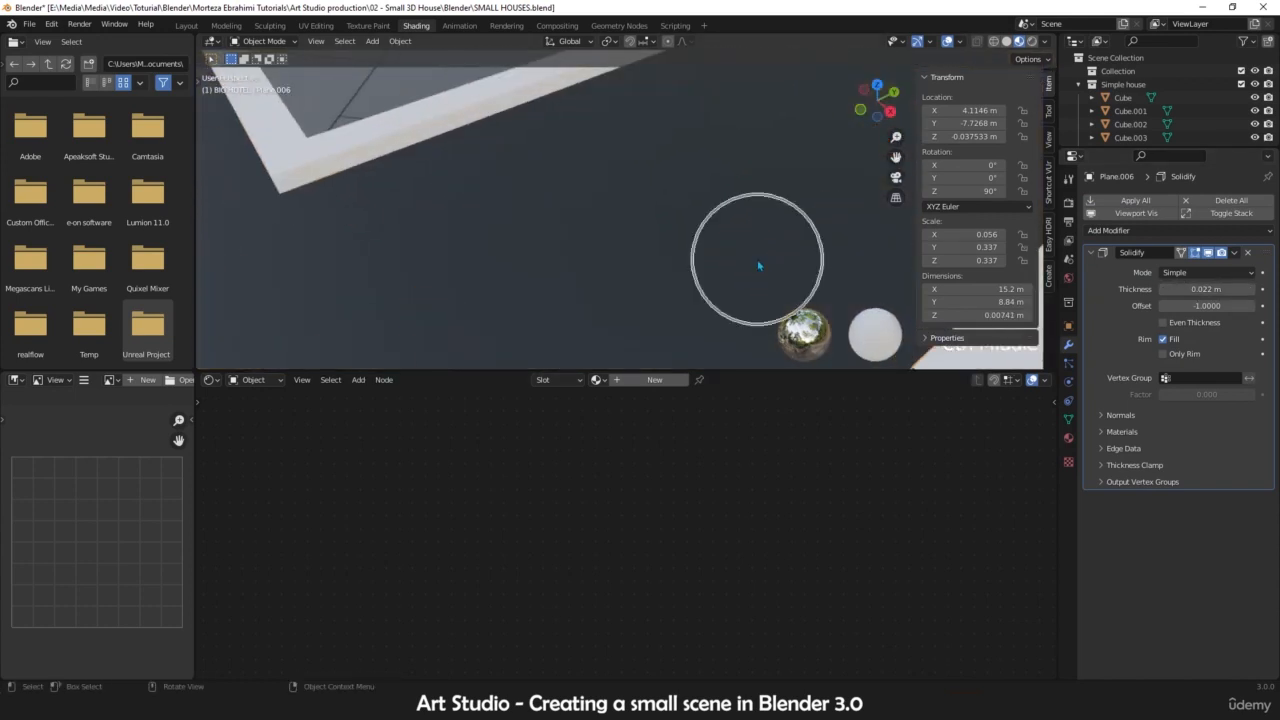
ctrl+middle_drag(758, 262, 705, 238)
ctrl+middle_drag(545, 243, 544, 235)
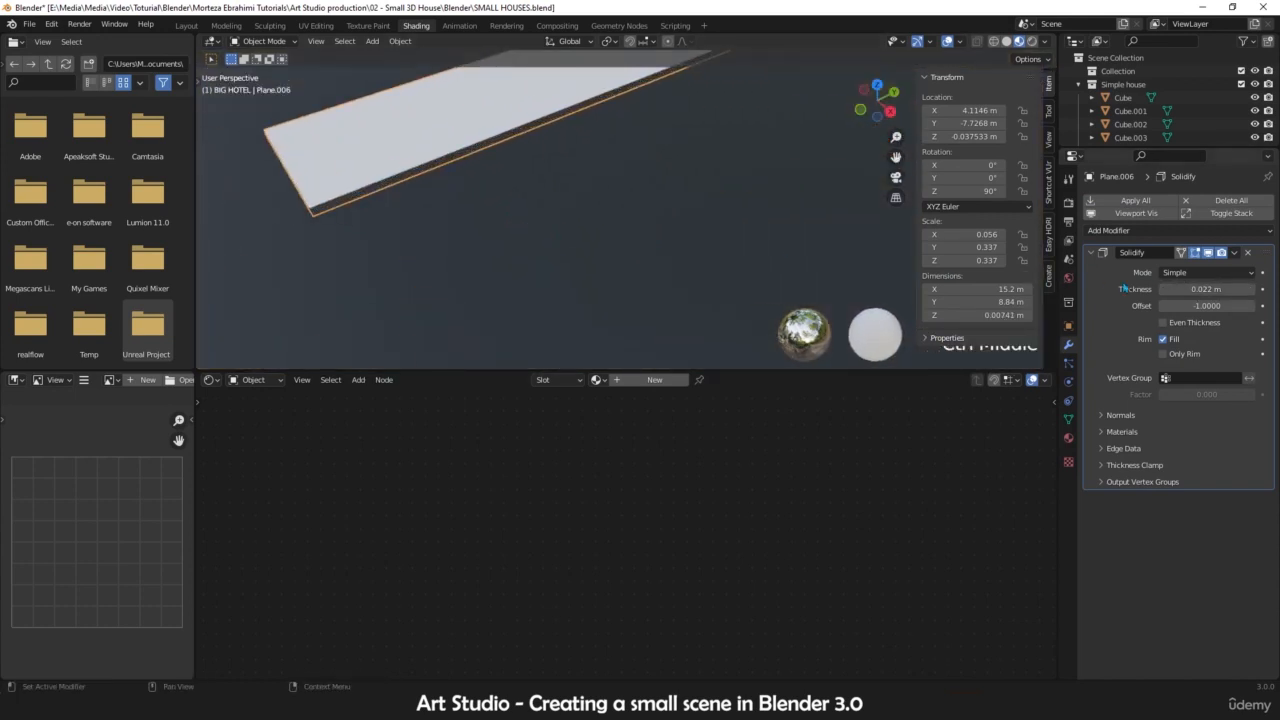
shift+drag(1198, 289, 1161, 289)
scroll(537, 181, down, 5)
middle_drag(537, 181, 609, 254)
scroll(815, 268, down, 4)
click(815, 268)
scroll(708, 263, up, 2)
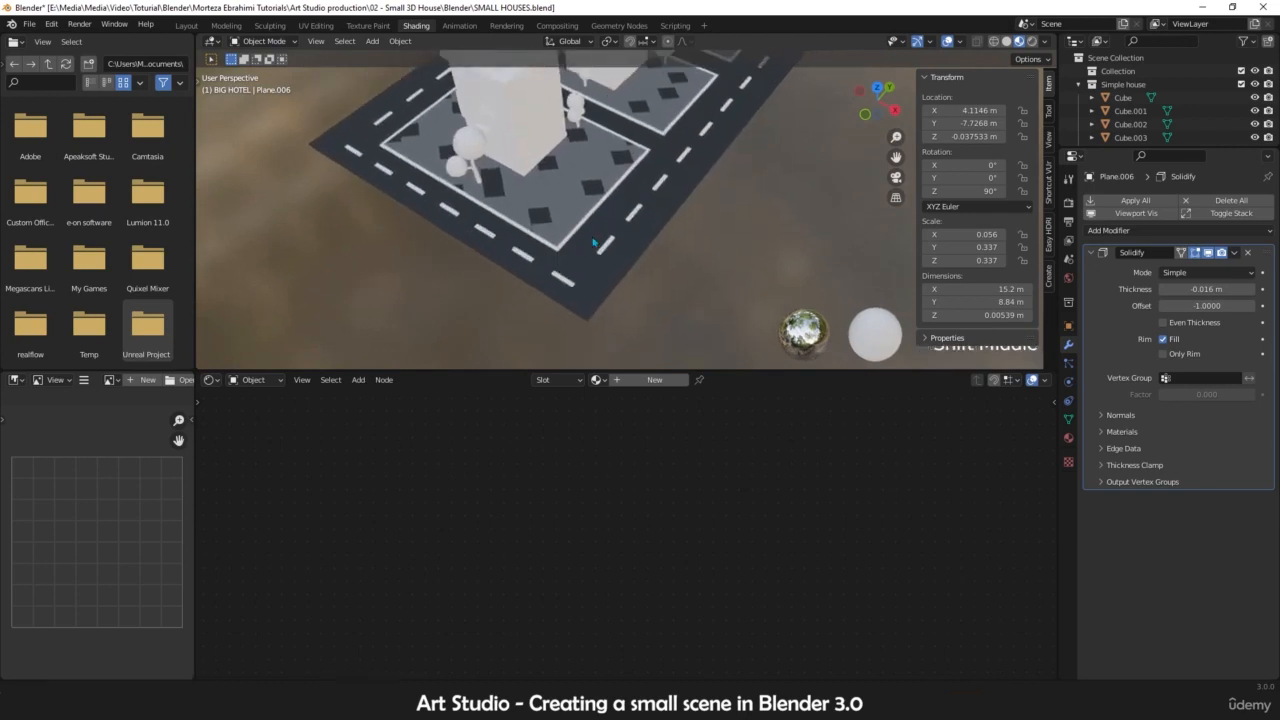
- In top view, add a loop cut near the outer end of the last dash at the +X, -Y road corner
key(KP_7)
scroll(620, 254, up, 5)
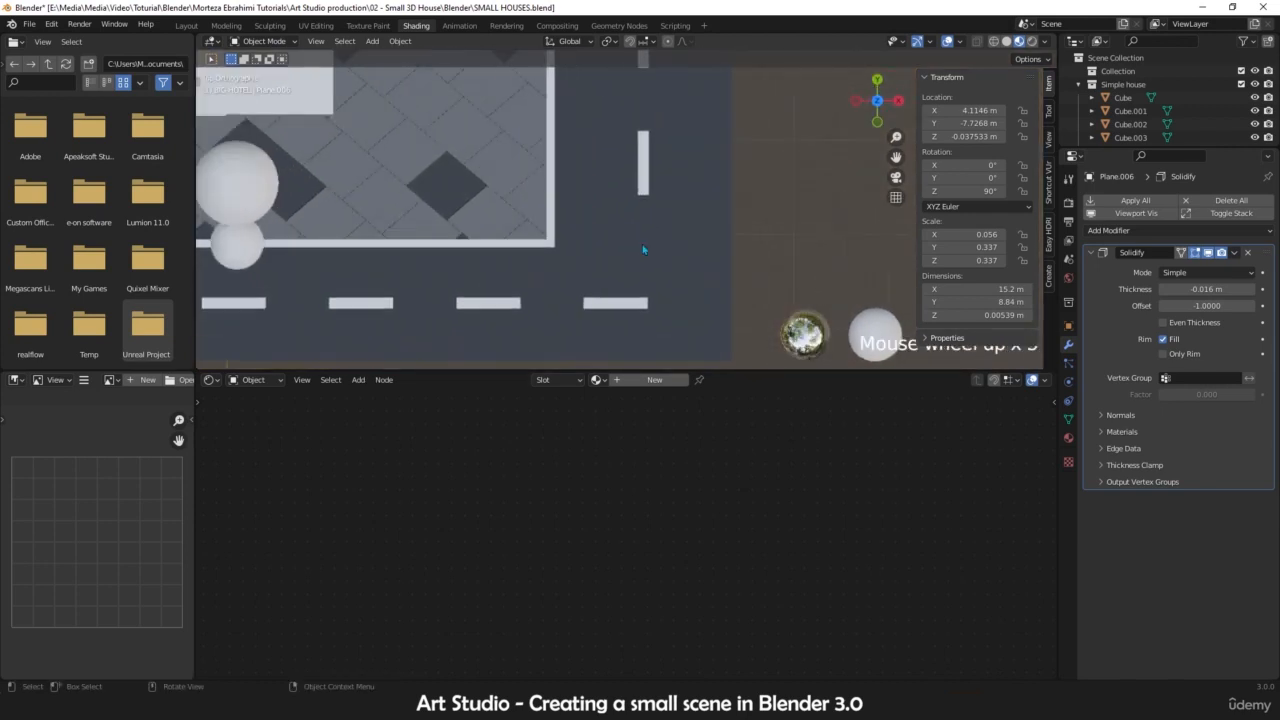
shift+middle_drag(640, 305, 643, 283)
scroll(631, 287, down, 3)
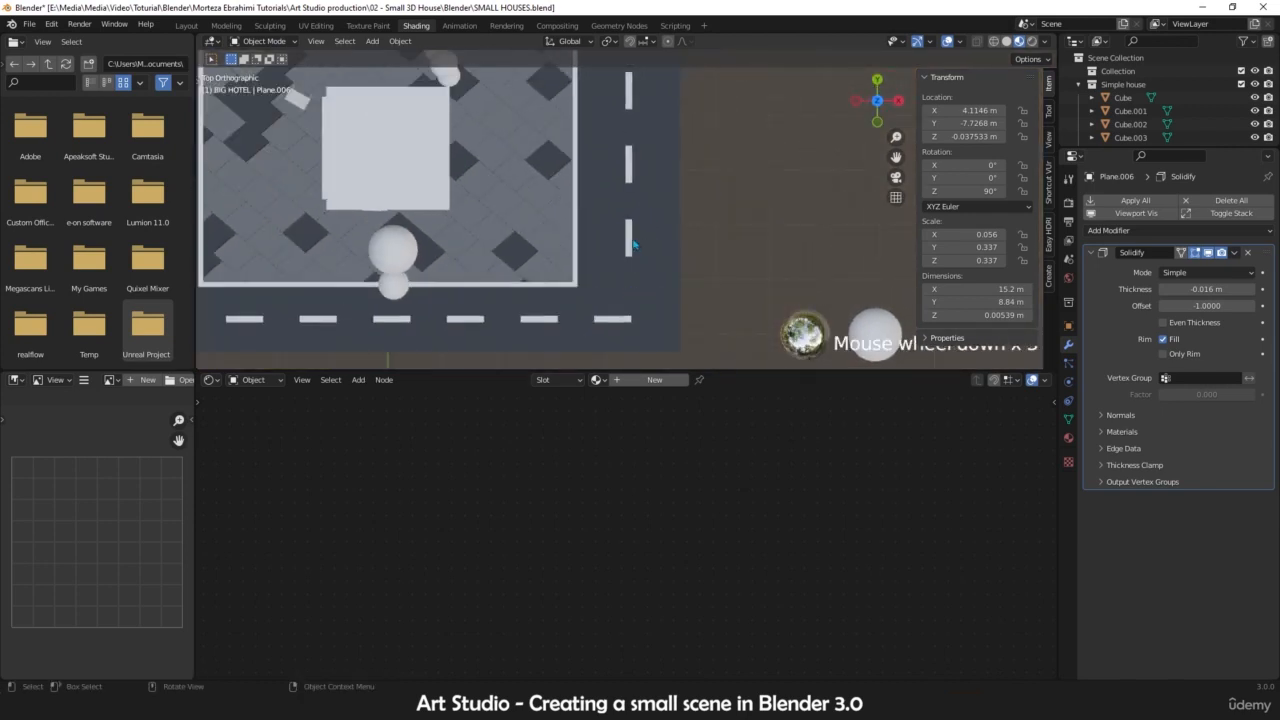
key(Tab)
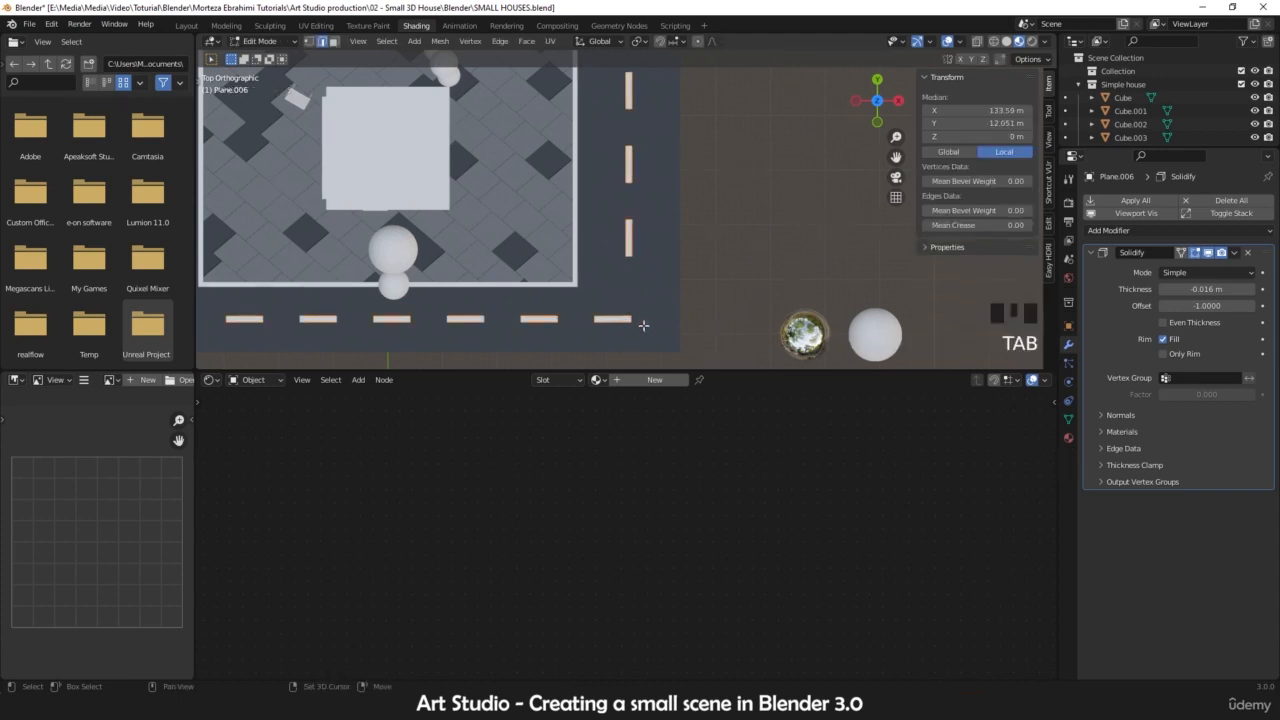
scroll(620, 320, up, 4)
scroll(617, 316, up, 3)
shift+middle_drag(617, 315, 600, 278)
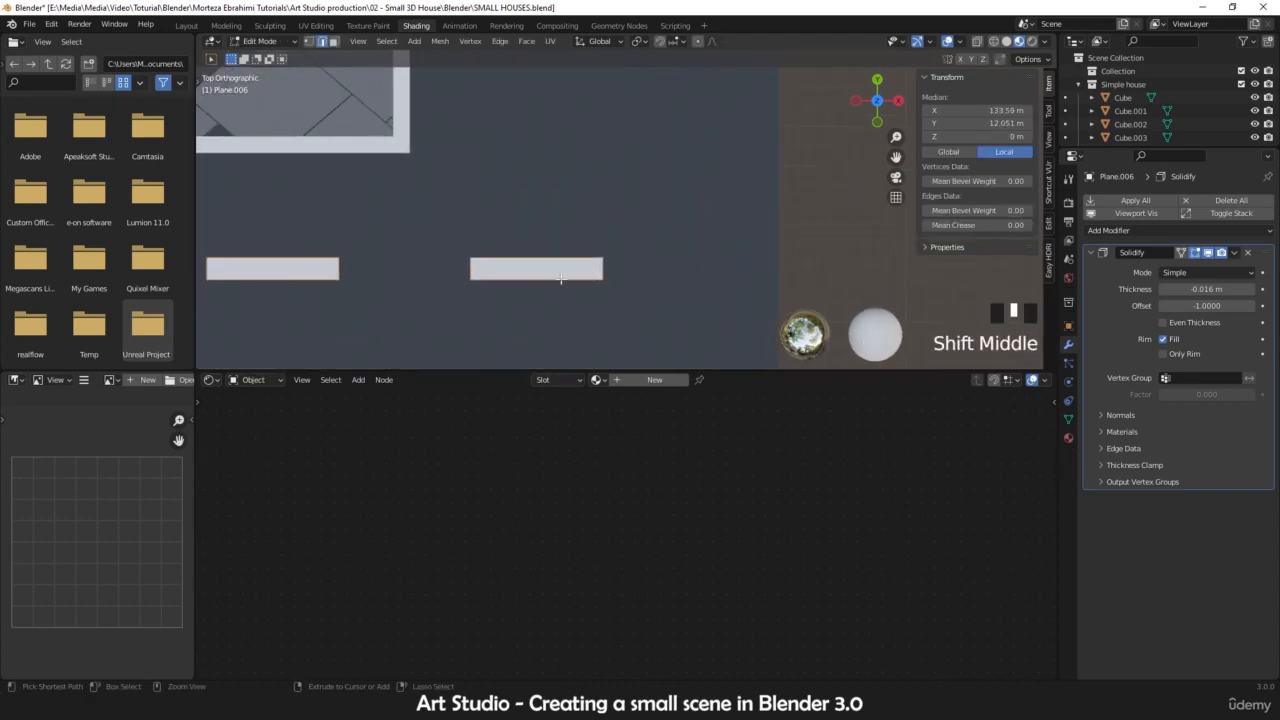
key(ctrl+r)
click(561, 279)
click(597, 275)
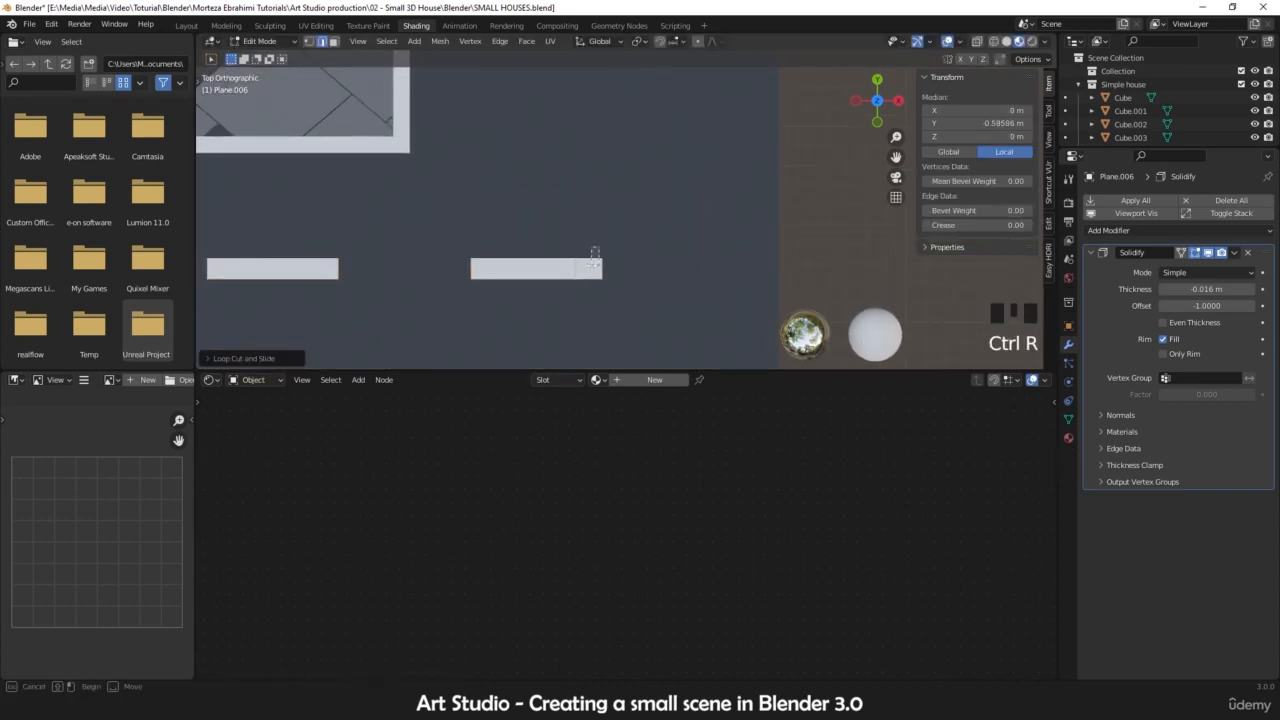
- Extrude the short inner edge of that end dash along Y to form an L-shaped corner marking
click(592, 262)
key(e)
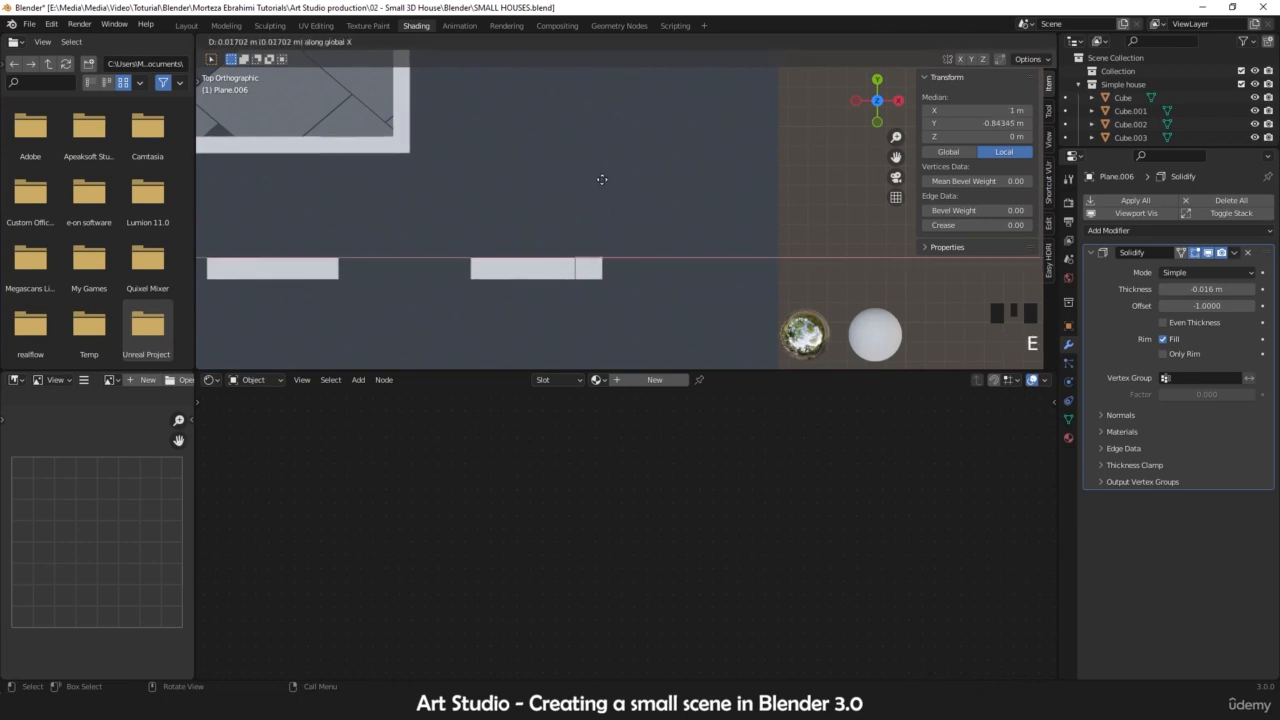
key(y)
click(604, 159)
scroll(608, 190, down, 5)
key(Tab)
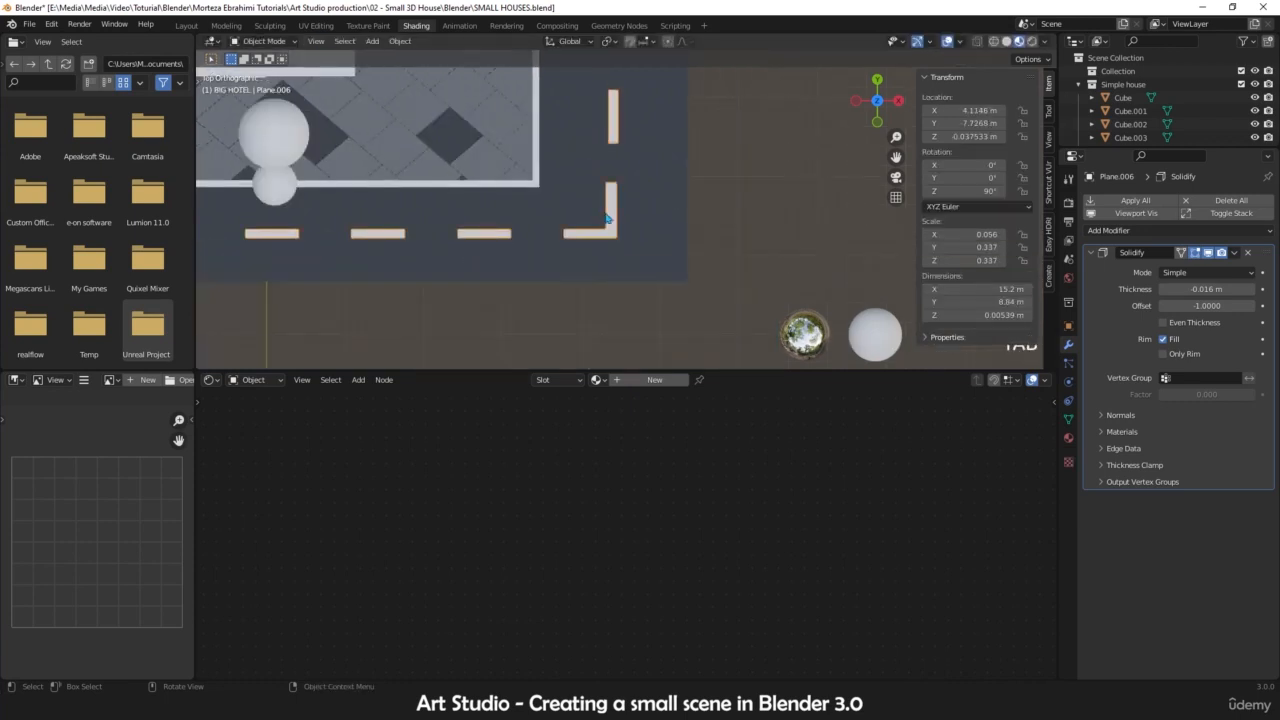
- Add a loop cut near the outer end of the last dash at the -X, -Y road corner
scroll(616, 240, down, 4)
scroll(618, 250, down, 1)
shift+middle_drag(460, 236, 634, 229)
scroll(590, 220, up, 7)
shift+middle_drag(490, 258, 574, 269)
scroll(574, 269, up, 3)
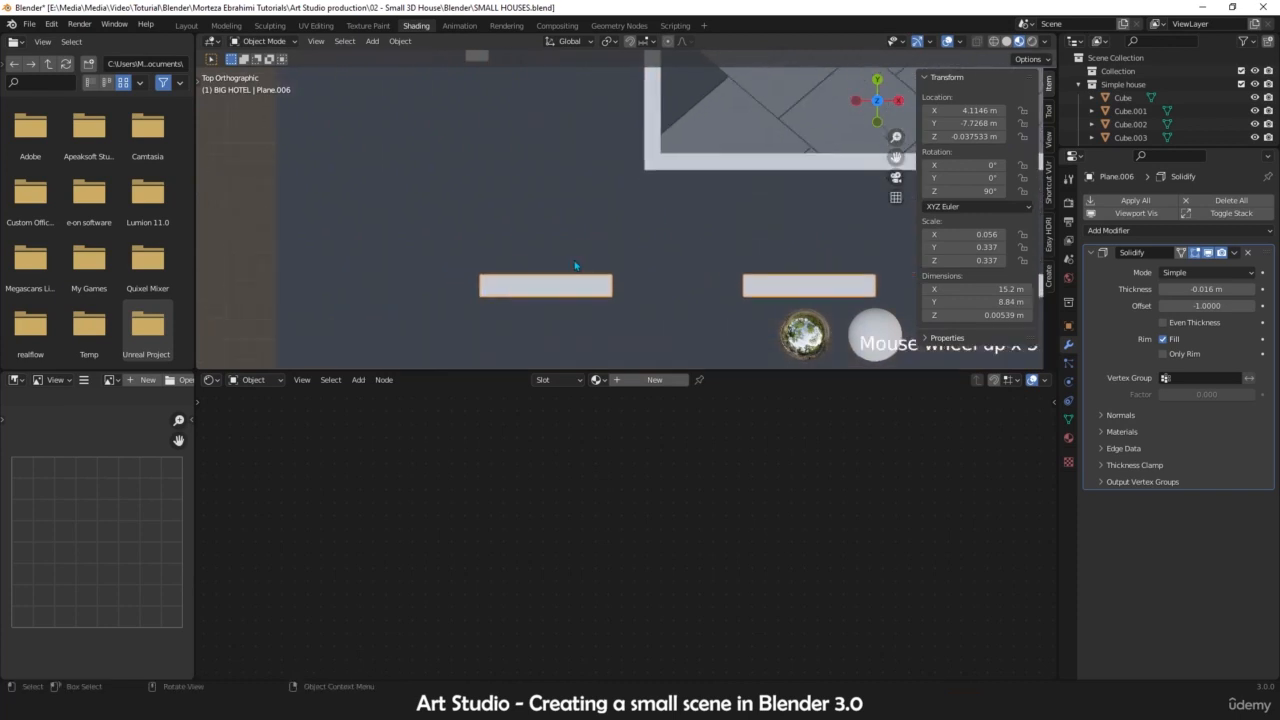
key(Tab)
key(ctrl+r)
click(500, 284)
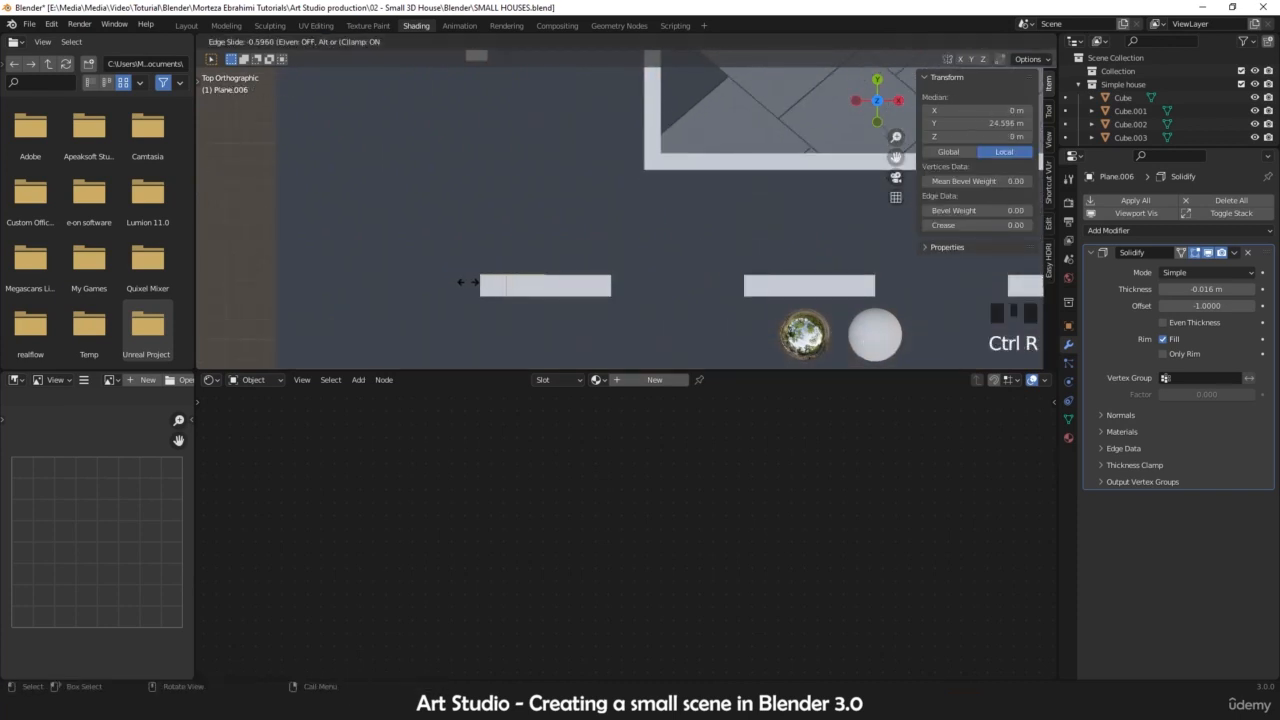
click(460, 283)
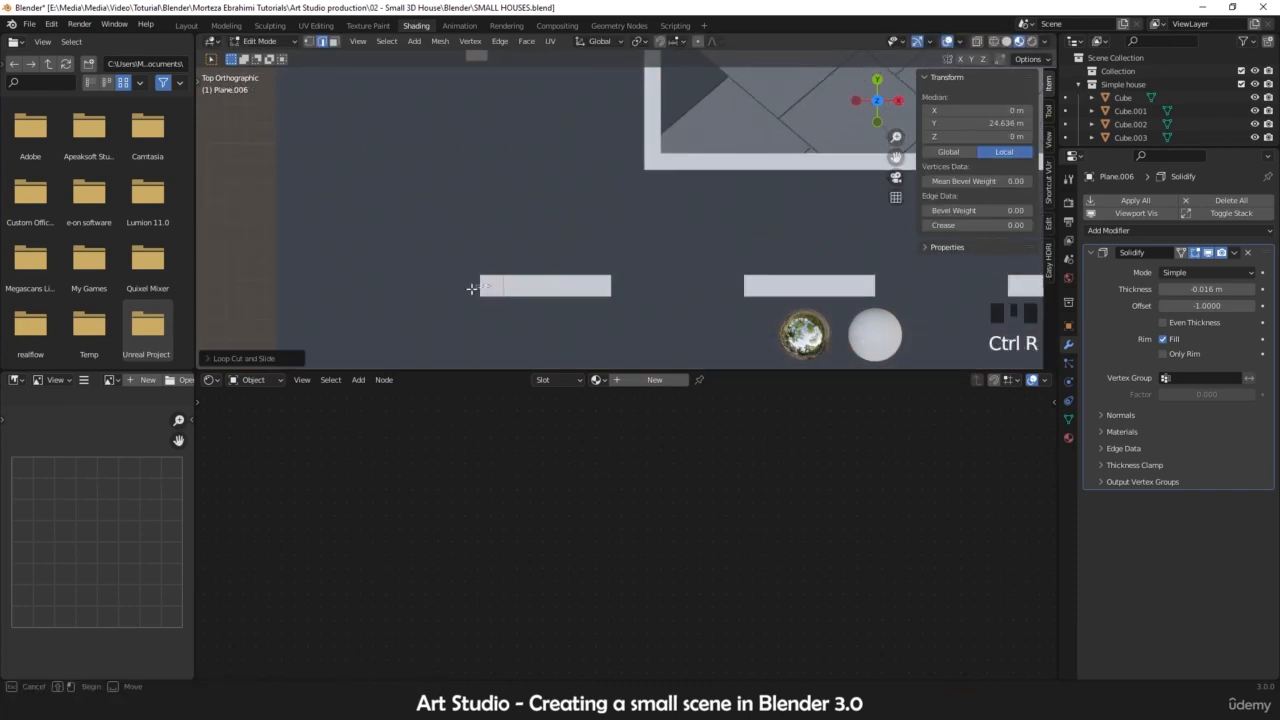
- Move the end section of the -X, -Y corner dash outward along X to line up with the side row
click(497, 286)
click(514, 296)
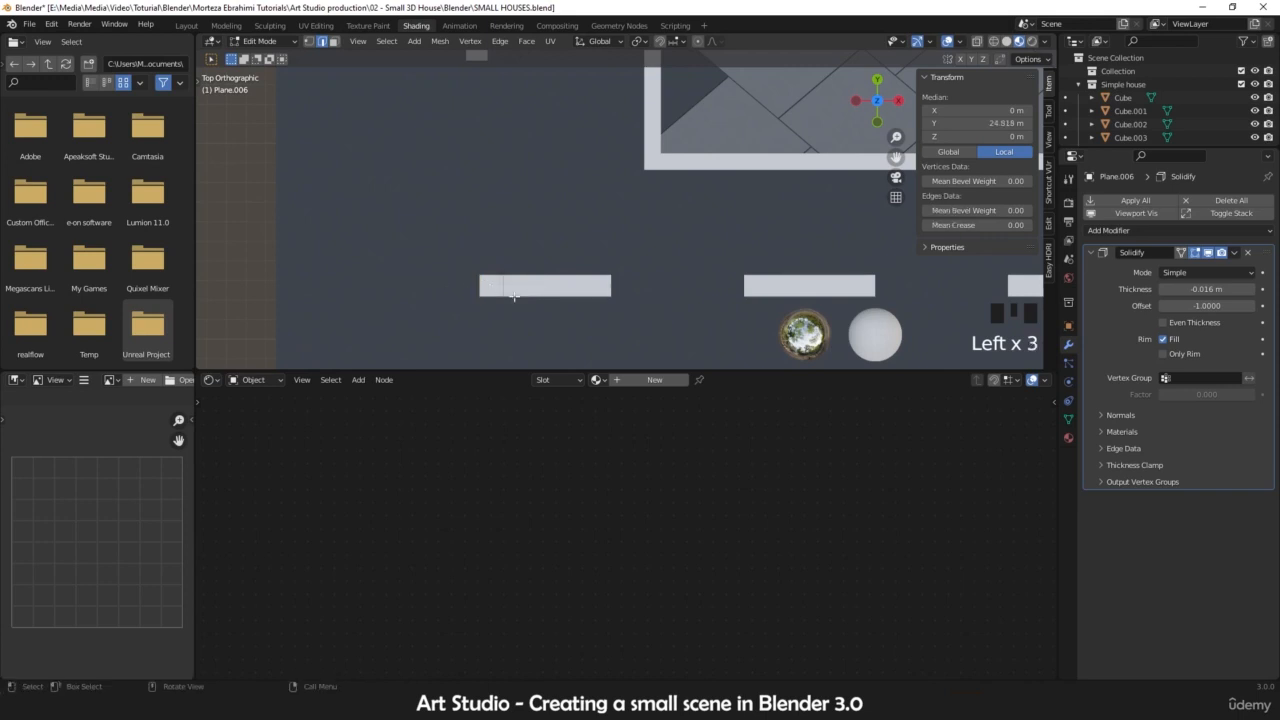
key(g)
key(x)
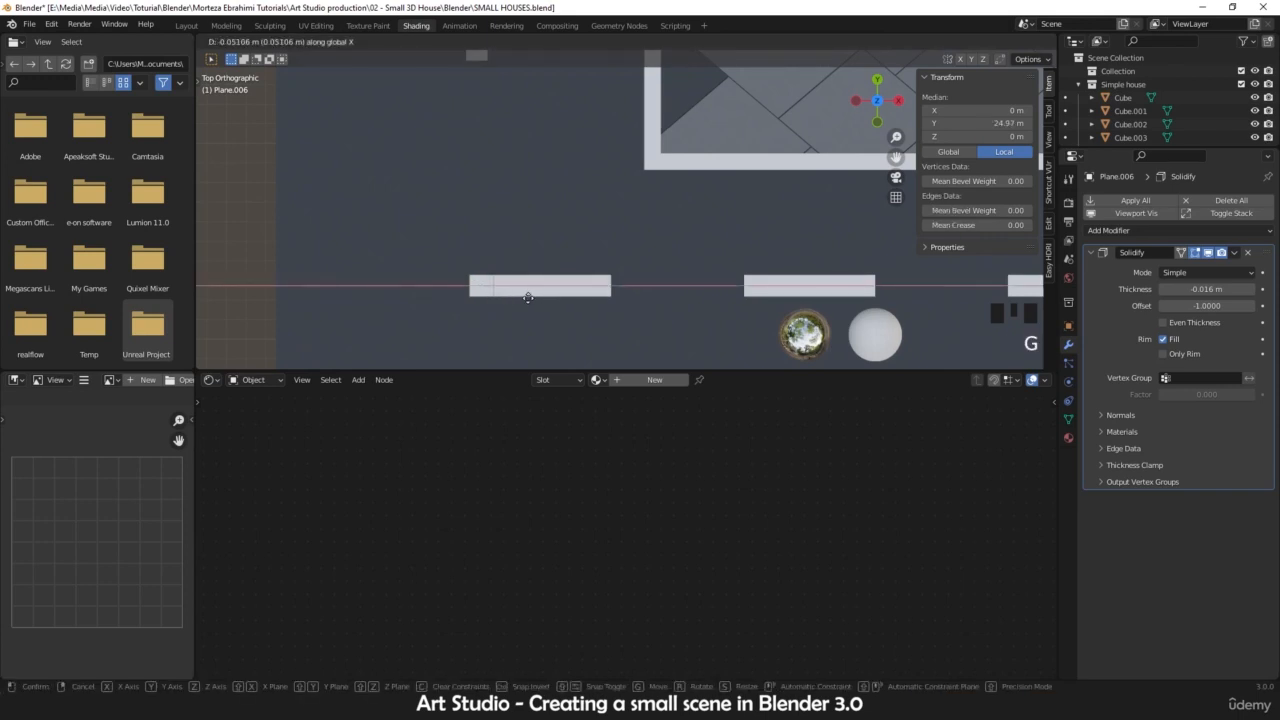
click(523, 298)
- Extrude the end section's inner edge along Y to turn the -X, -Y corner dash into an L shape
click(484, 285)
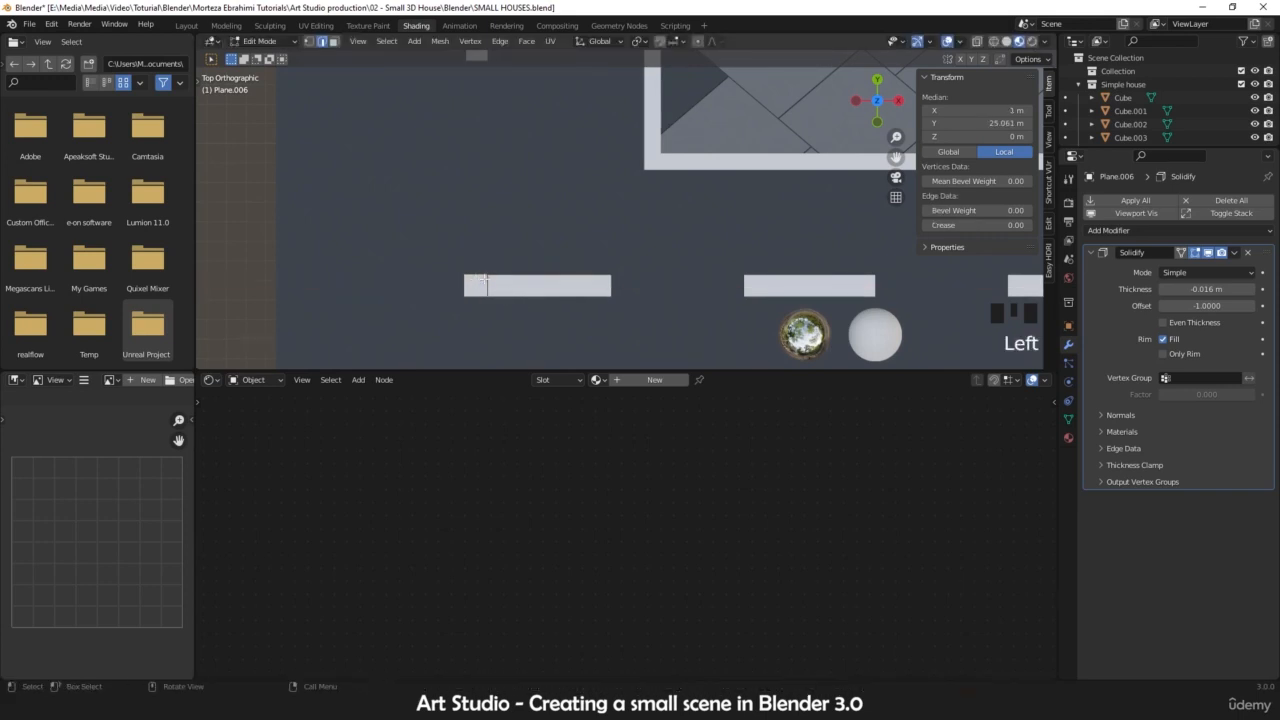
key(e)
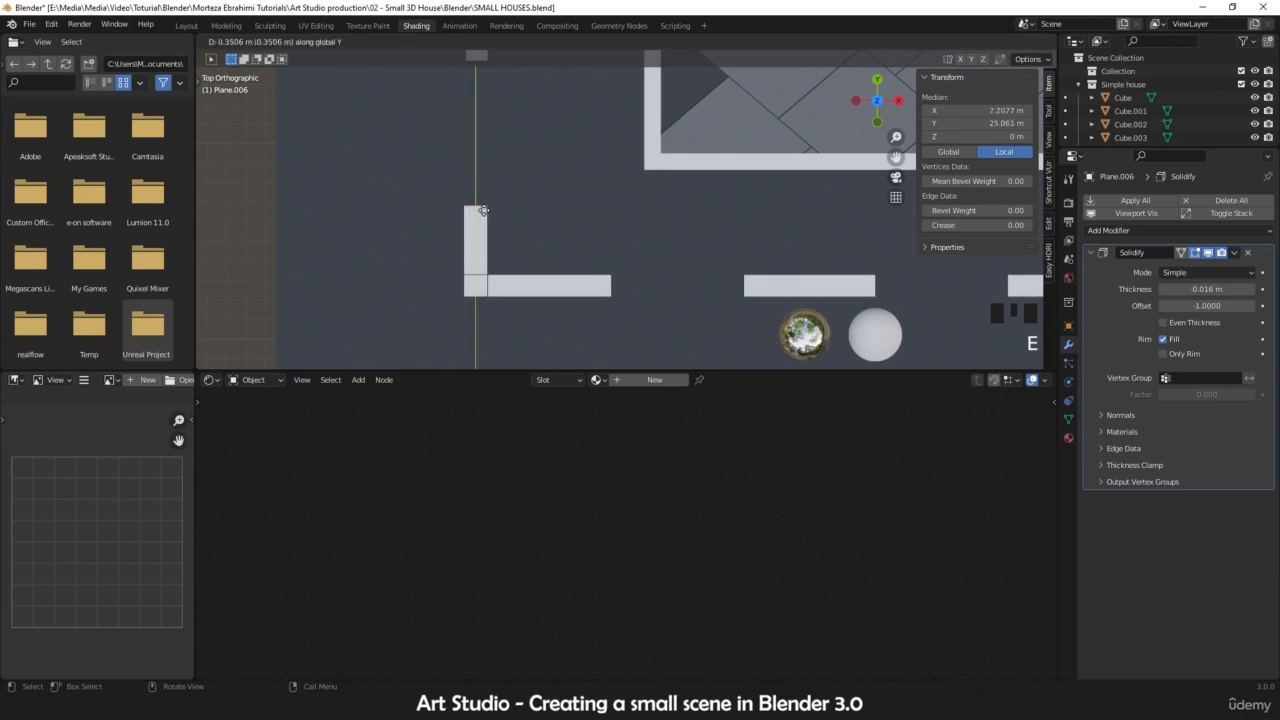
click(486, 199)
key(Tab)
- Add a loop cut near the outer end of the last dash at the +X, +Y road corner
scroll(503, 214, down, 11)
shift+middle_drag(690, 200, 500, 311)
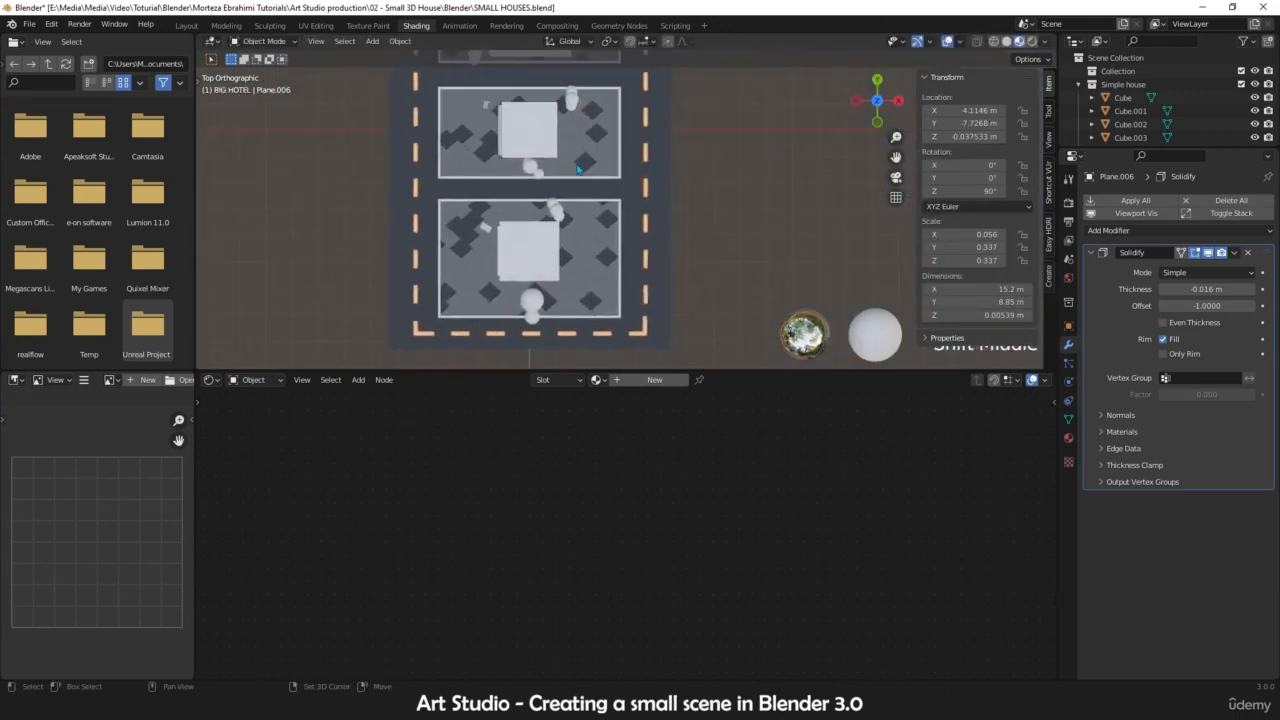
shift+middle_drag(607, 190, 595, 313)
shift+middle_drag(606, 190, 594, 314)
scroll(594, 226, up, 5)
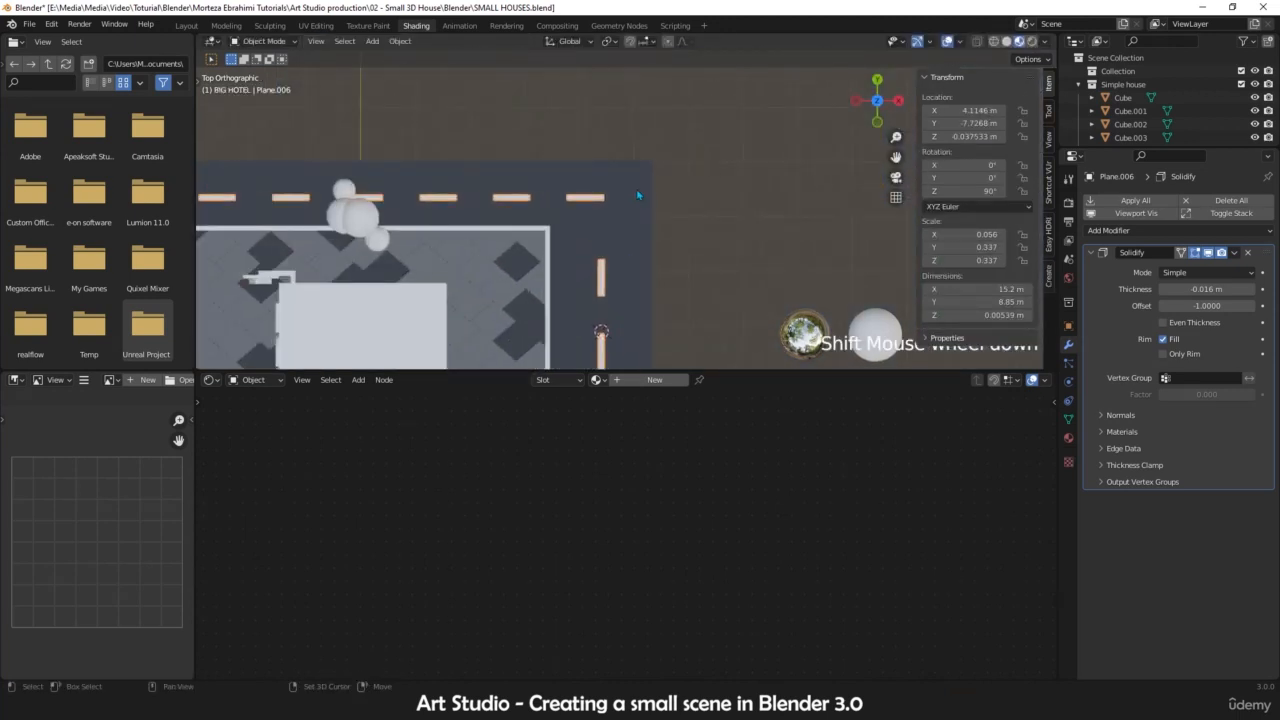
key(Tab)
shift+middle_drag(517, 192, 588, 213)
key(ctrl+r)
click(586, 205)
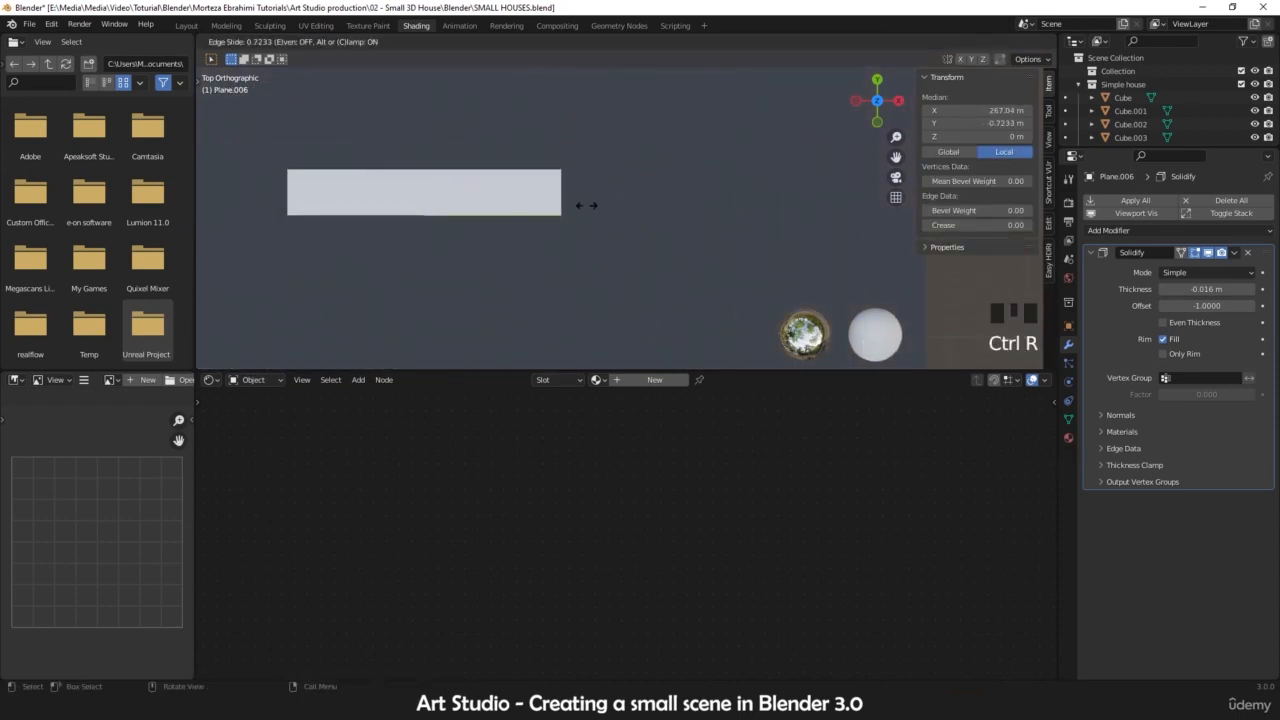
click(566, 211)
- Switch to wireframe display and slide the new cut closer to the dash's outer end
key(z)
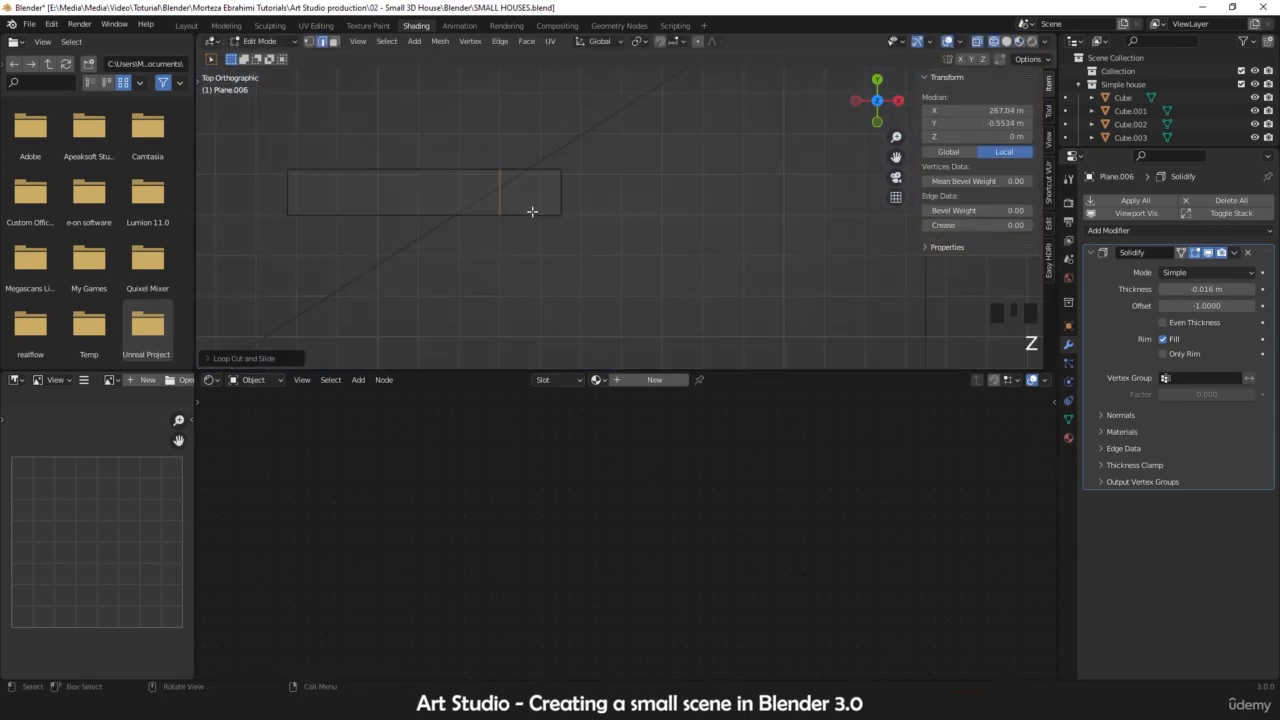
key(g)
key(g)
click(556, 207)
- Extrude the inner edge of the +X, +Y end dash along Y toward the side row as an L-shaped corner
click(532, 237)
key(e)
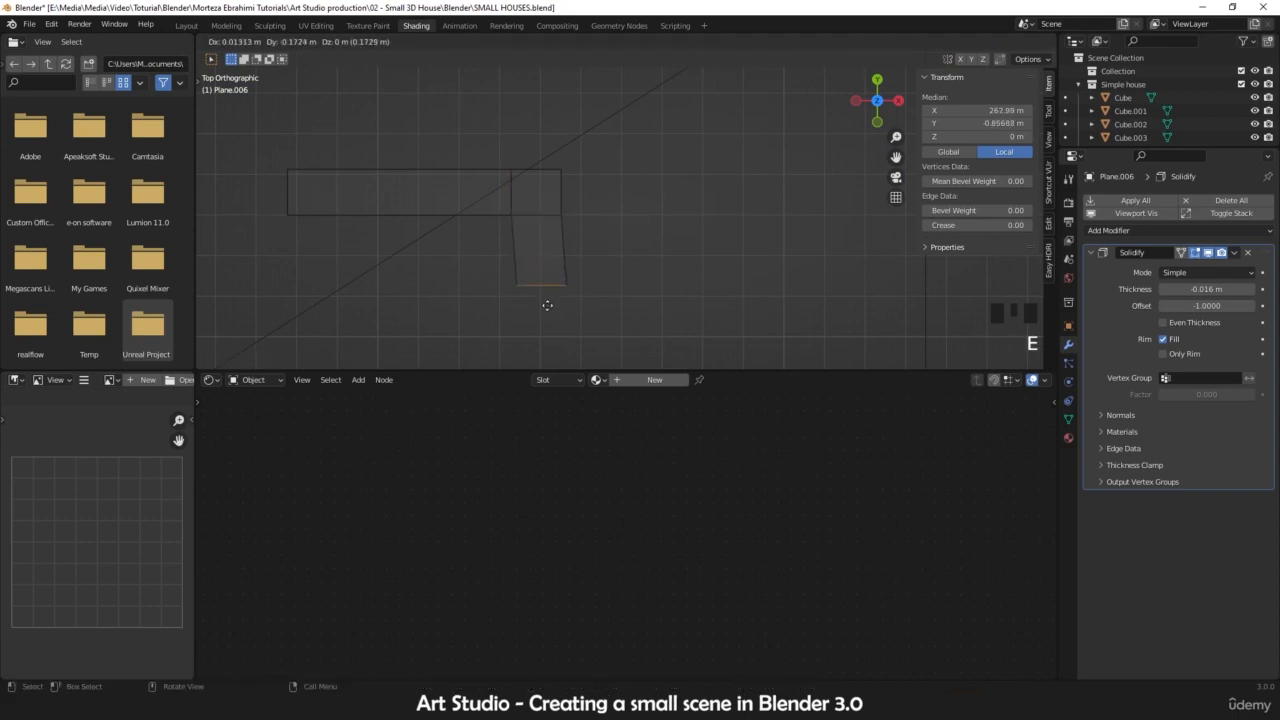
key(y)
click(534, 358)
scroll(543, 323, down, 6)
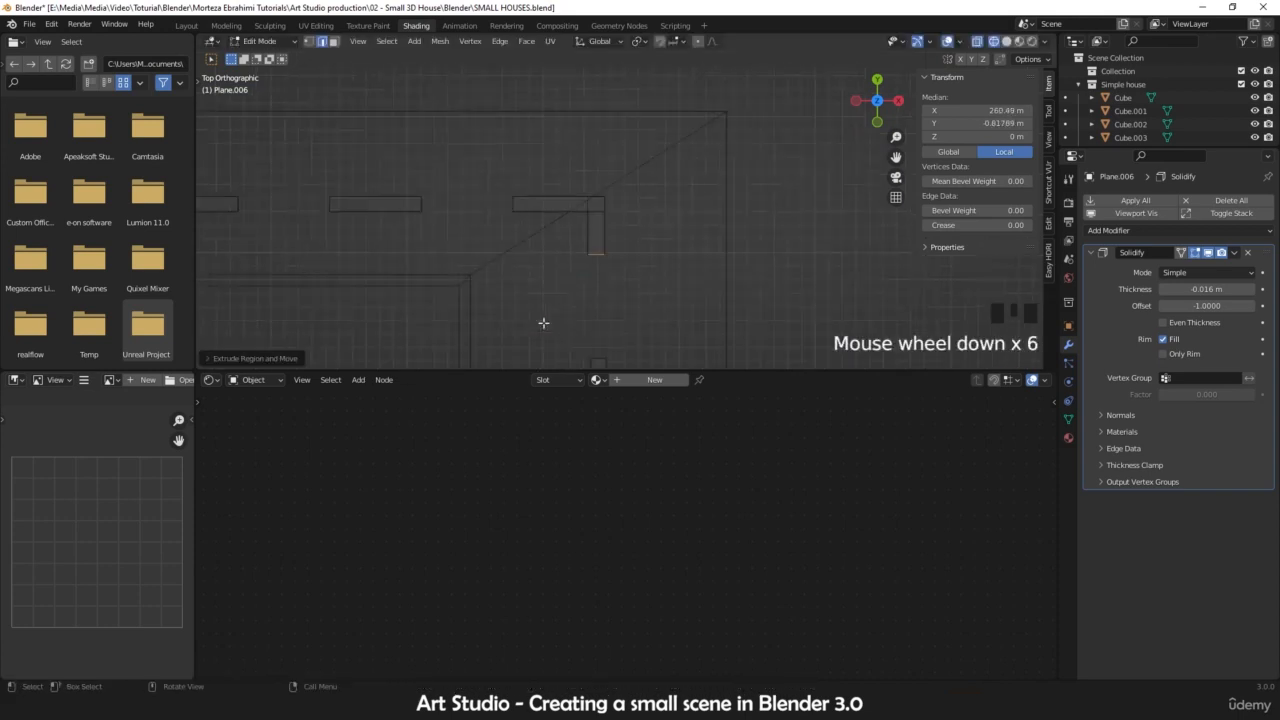
key(Tab)
- Add a loop cut near the outer end of the last dash at the -X, +Y road corner
scroll(534, 317, down, 4)
shift+middle_drag(534, 317, 720, 300)
scroll(354, 225, up, 4)
shift+middle_drag(354, 225, 548, 214)
scroll(500, 210, up, 3)
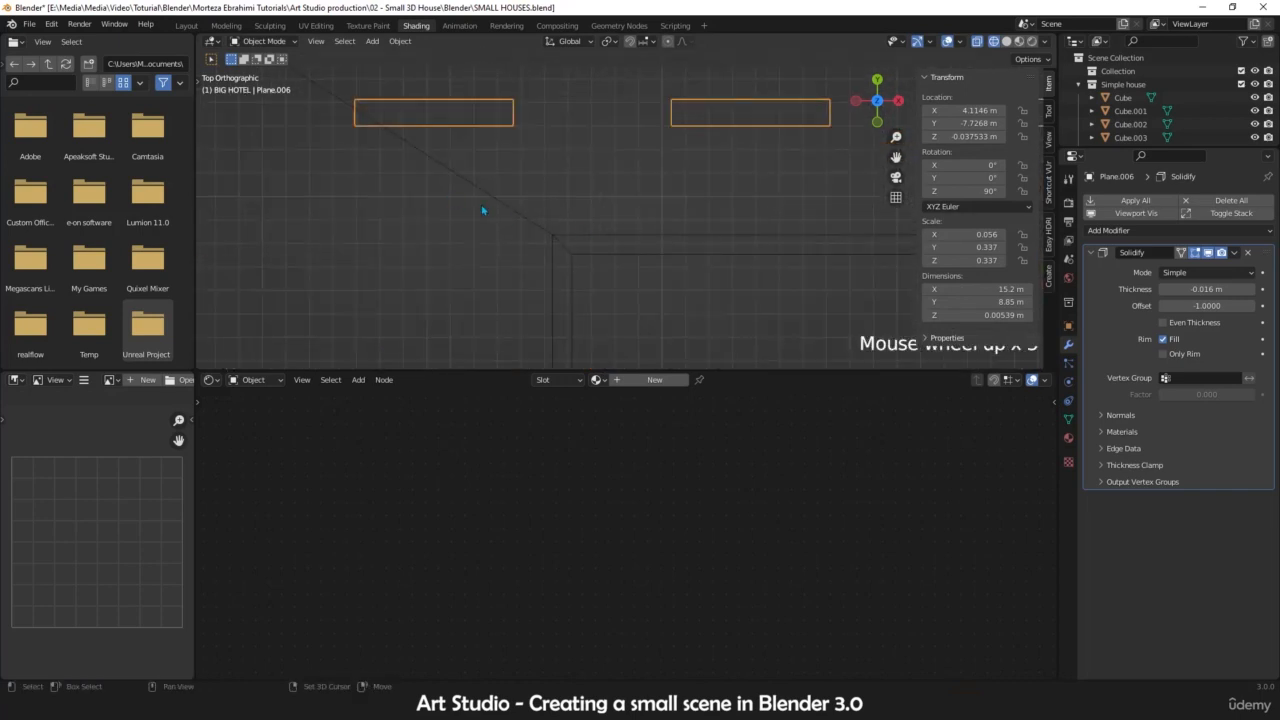
key(Tab)
key(ctrl+r)
click(552, 156)
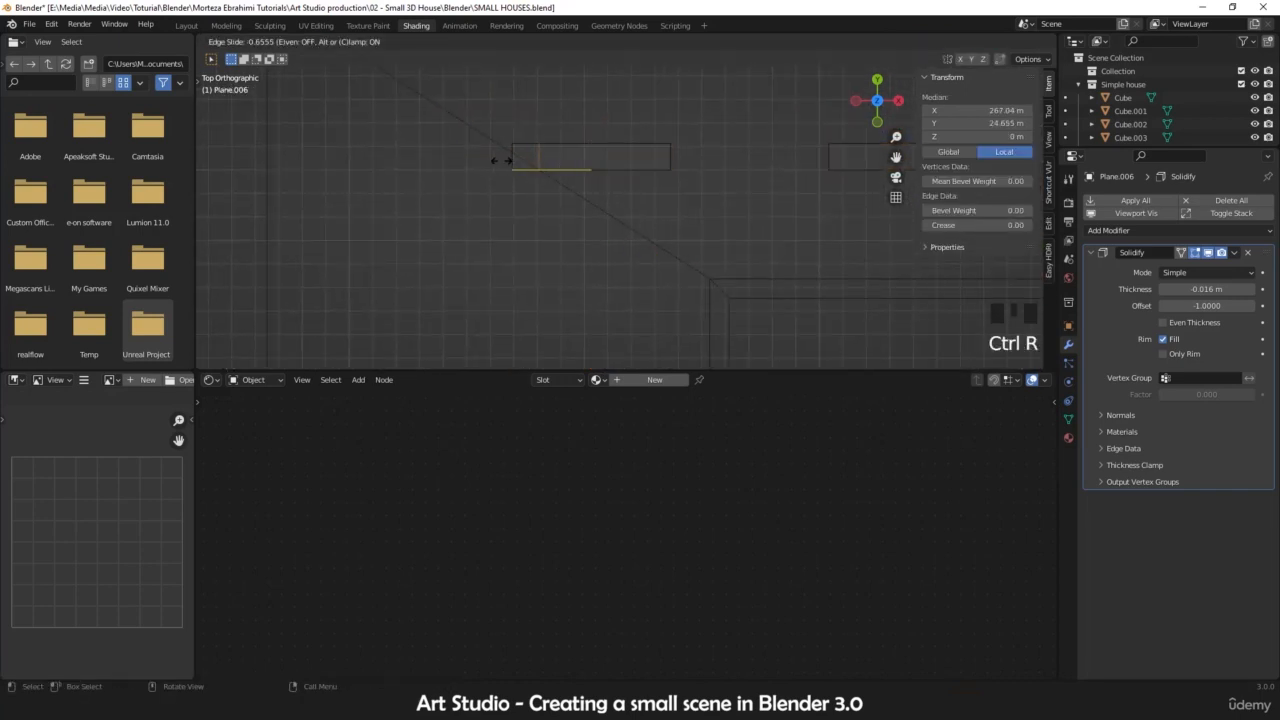
click(509, 165)
- Move the -X, +Y dash's end section outward to the side row and slide the cut to match the row's width
key(g)
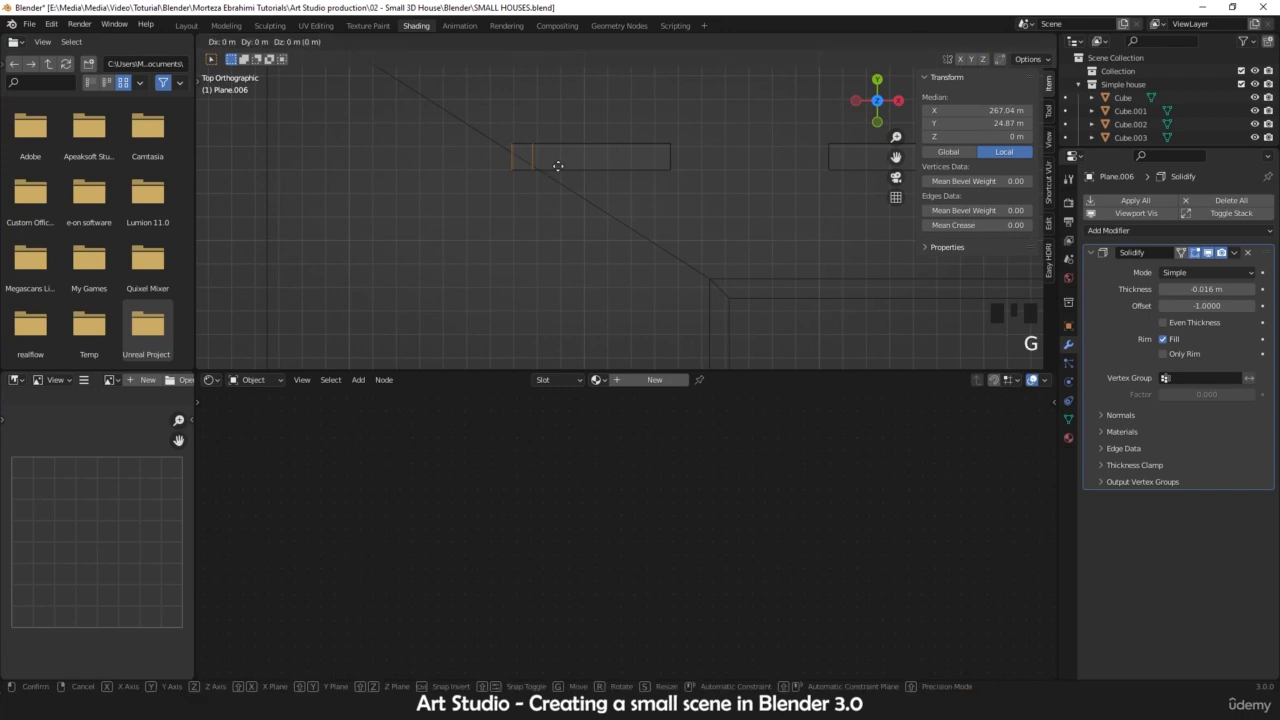
click(516, 163)
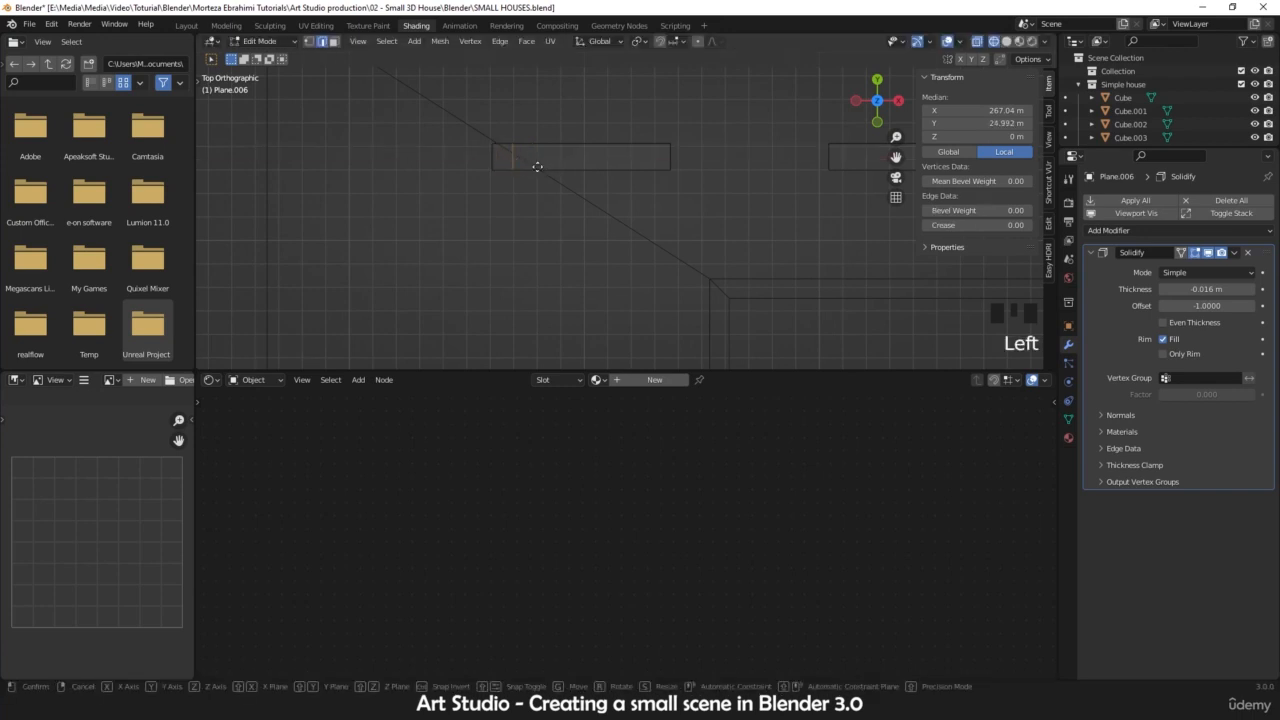
key(g)
key(g)
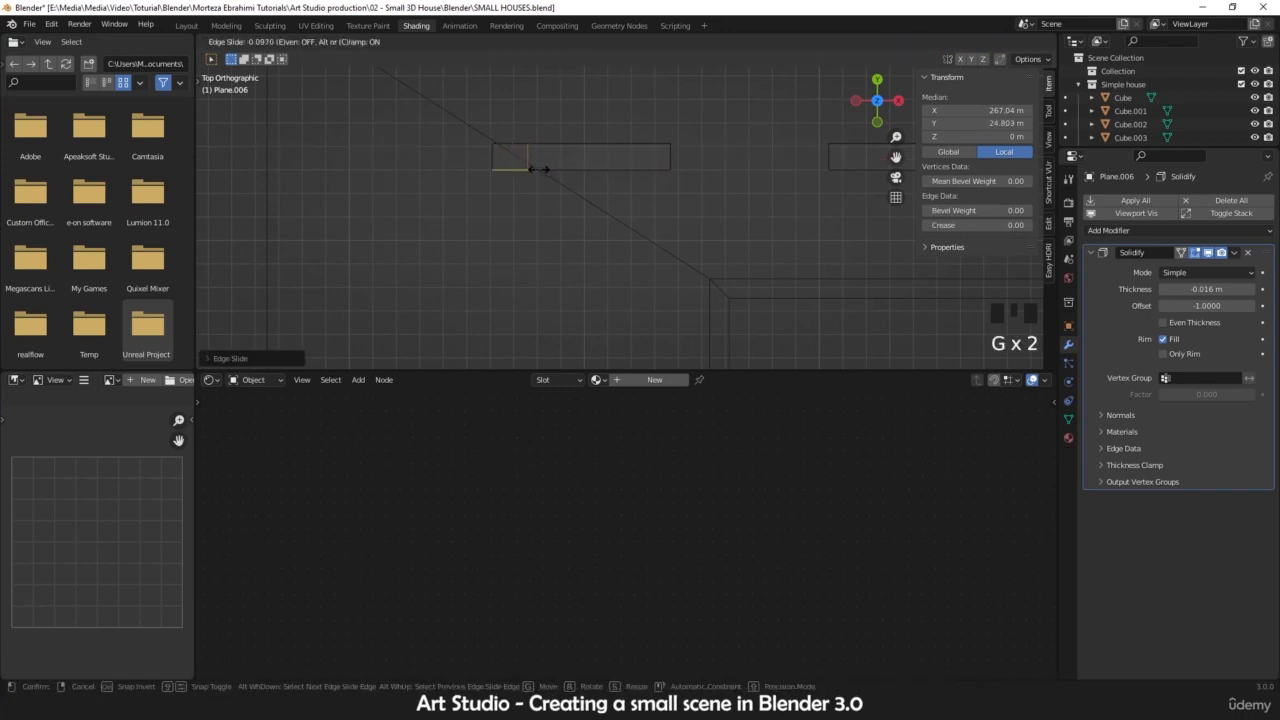
- Extrude the end section's inner edge along Y to complete the L-shaped marking at the -X, +Y corner
click(517, 166)
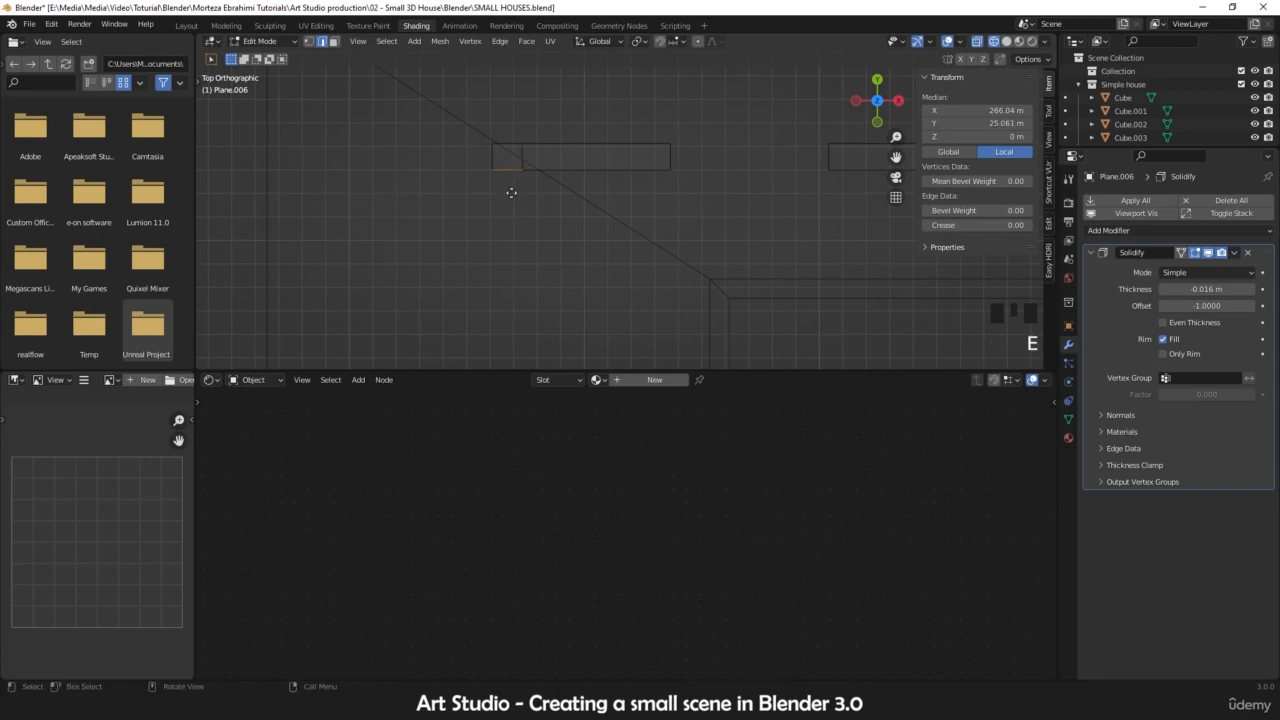
key(Tab)
scroll(520, 230, down, 5)
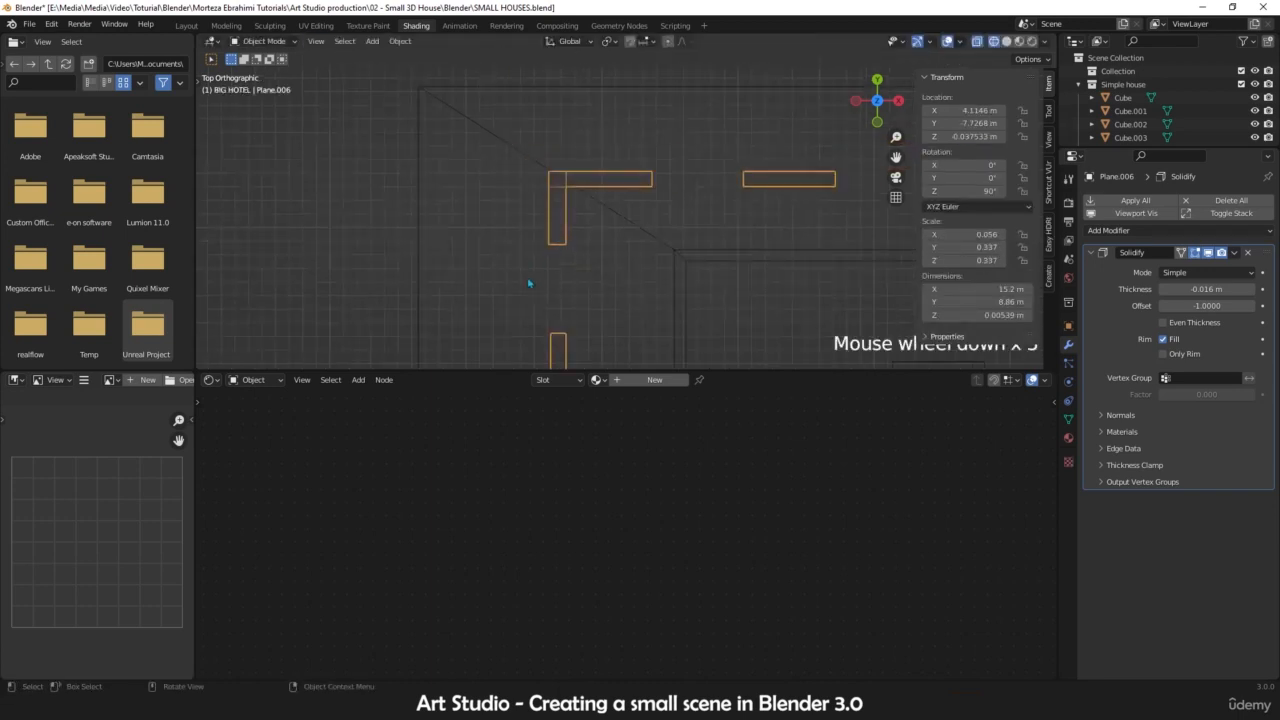
scroll(529, 283, down, 3)
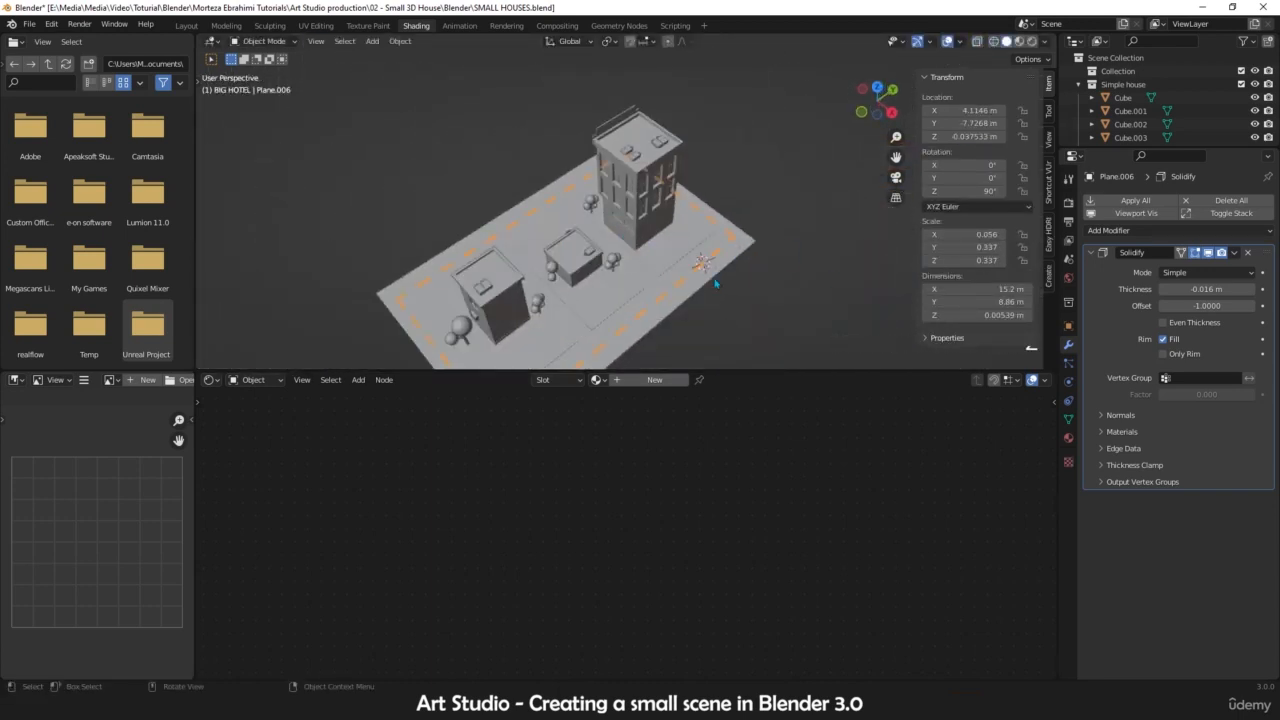